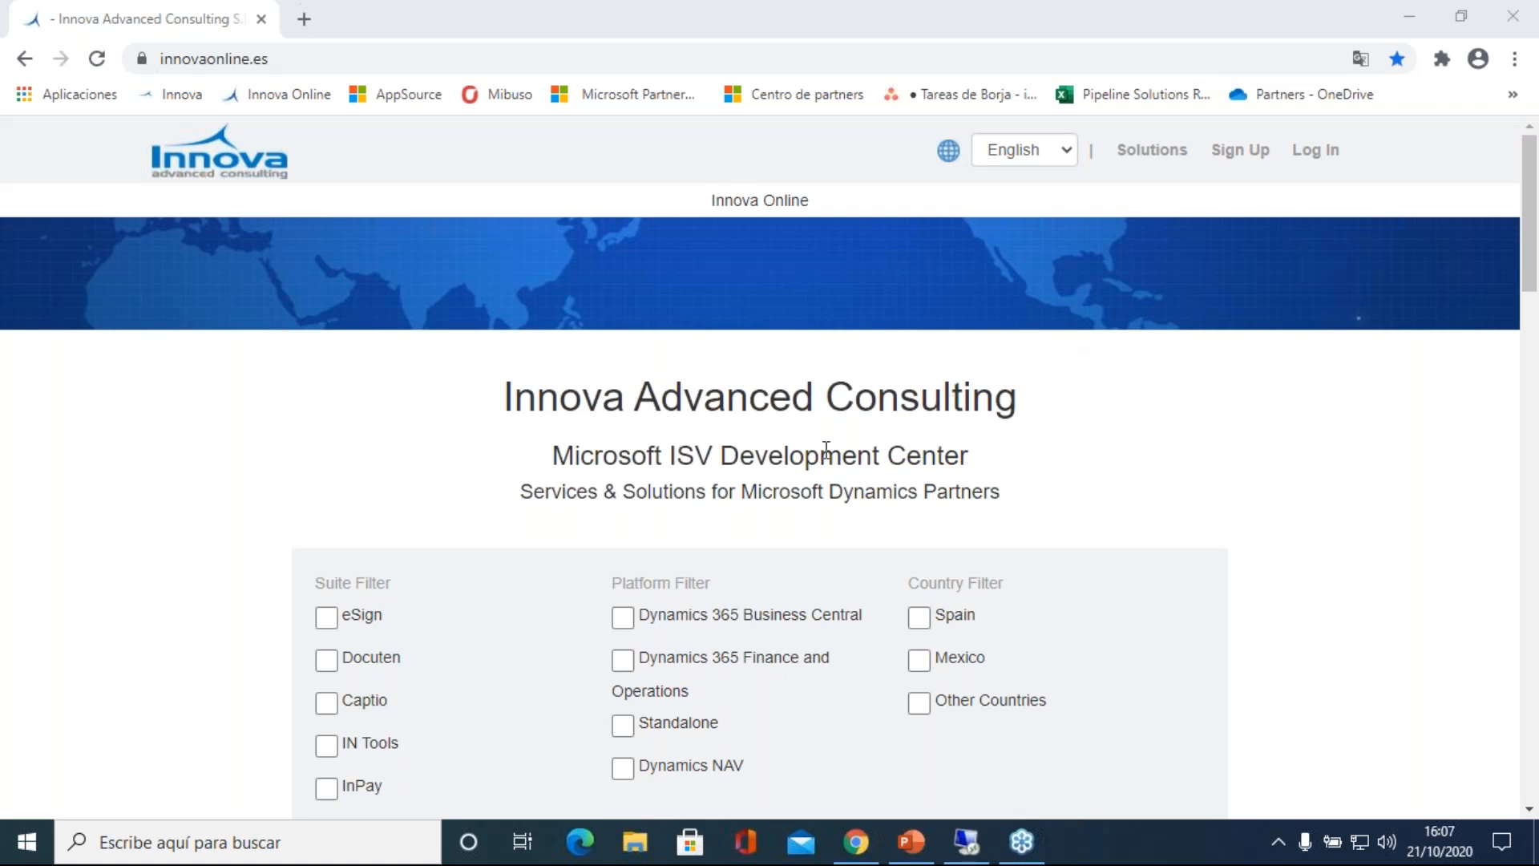
Step: Browse the Innova Online solutions catalogue and open the detail page of IN Translate
{"action": "scroll", "coordinate": [791, 422], "scroll_direction": "down", "scroll_amount": 7}
{"action": "scroll", "coordinate": [783, 419], "scroll_direction": "up", "scroll_amount": 5}
{"action": "scroll", "coordinate": [780, 416], "scroll_direction": "down", "scroll_amount": 3}
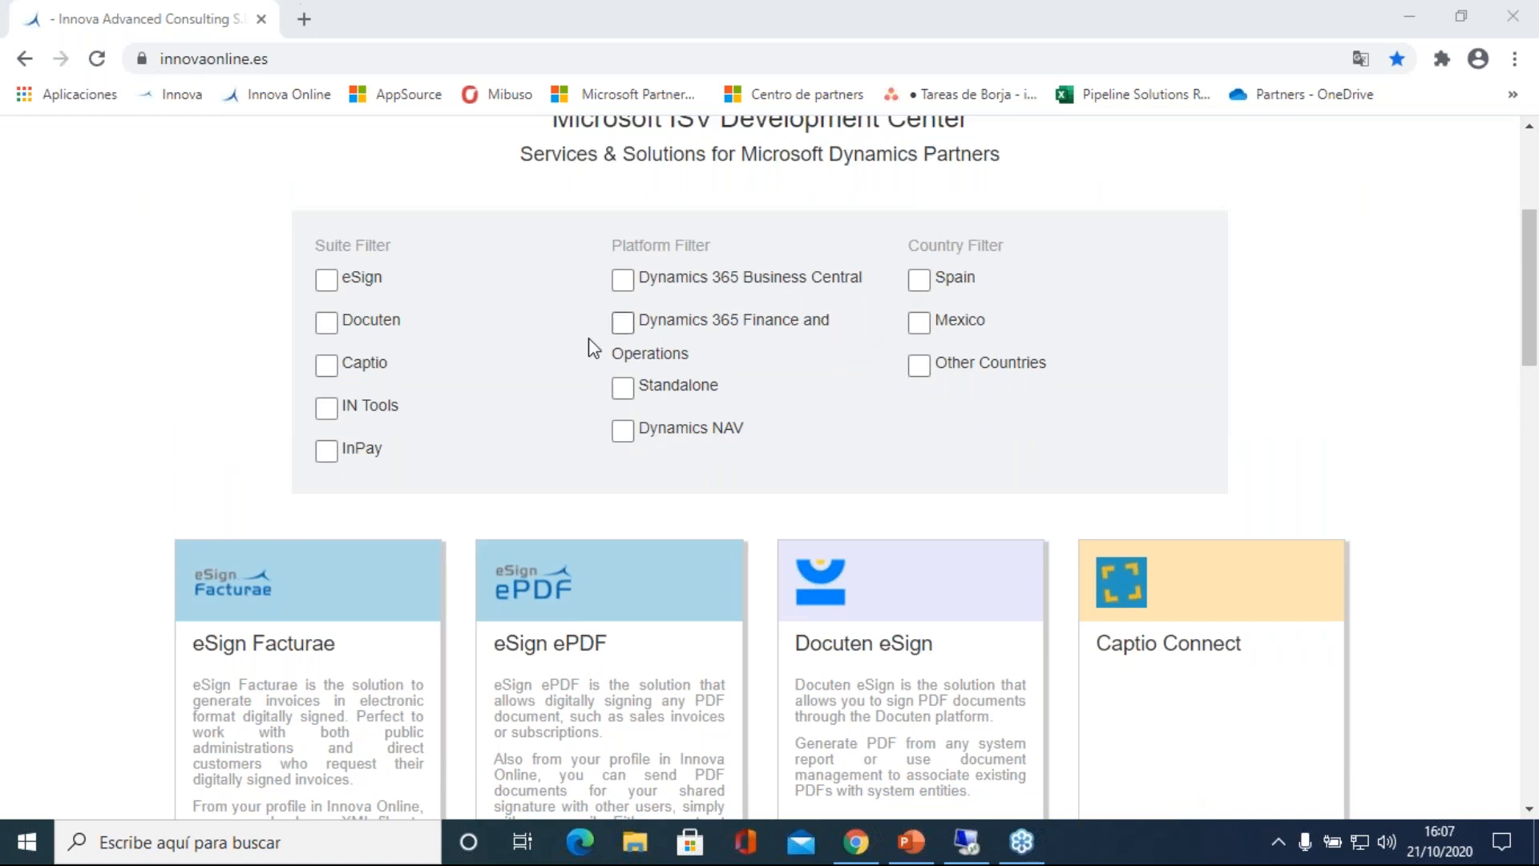
{"action": "scroll", "coordinate": [497, 346], "scroll_direction": "down", "scroll_amount": 5}
{"action": "scroll", "coordinate": [497, 348], "scroll_direction": "down", "scroll_amount": 1}
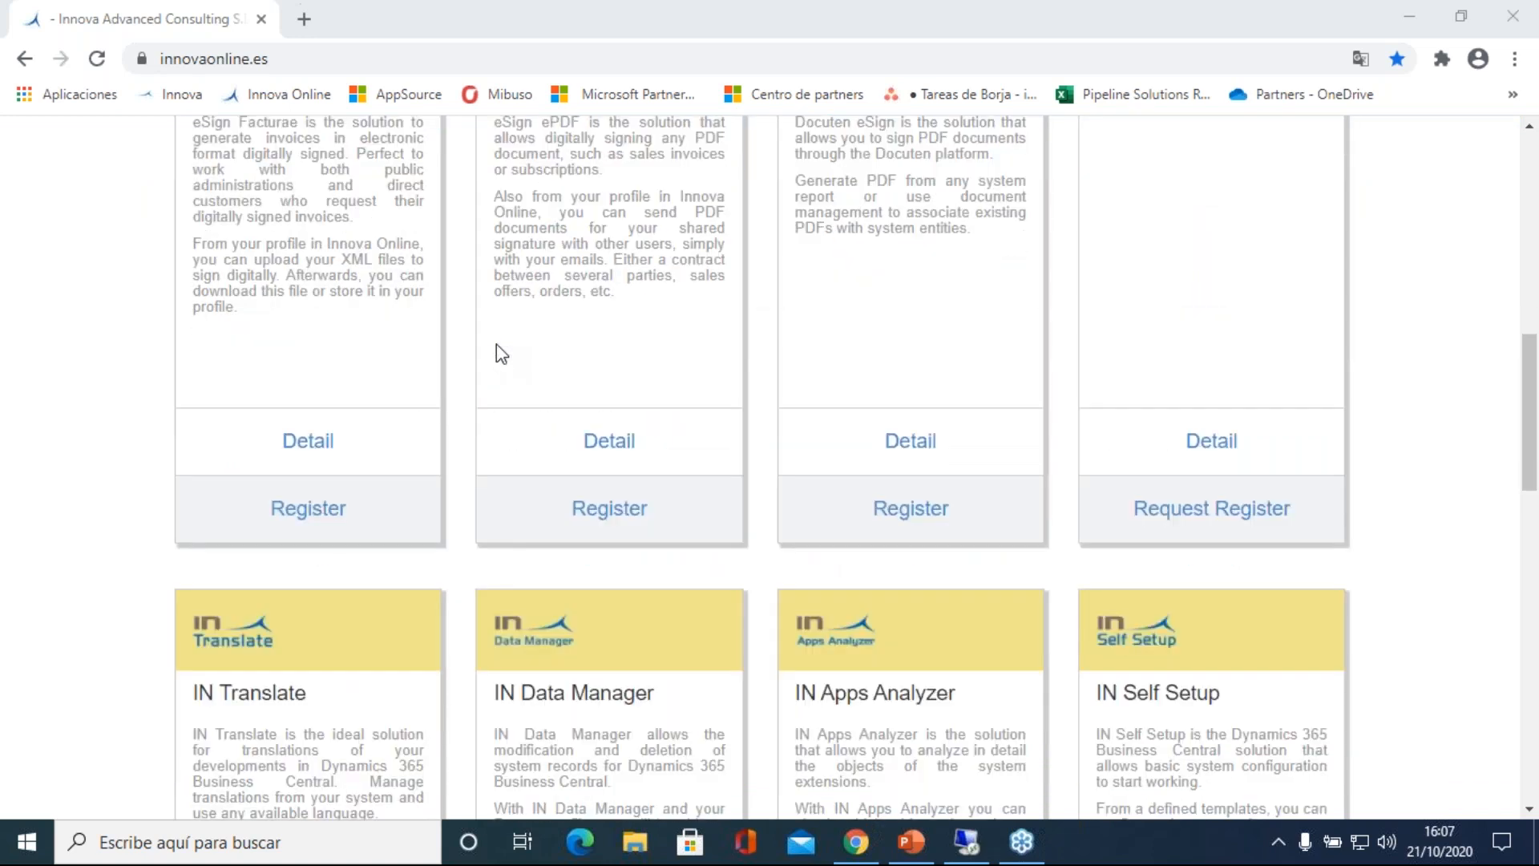
{"action": "scroll", "coordinate": [497, 350], "scroll_direction": "down", "scroll_amount": 4}
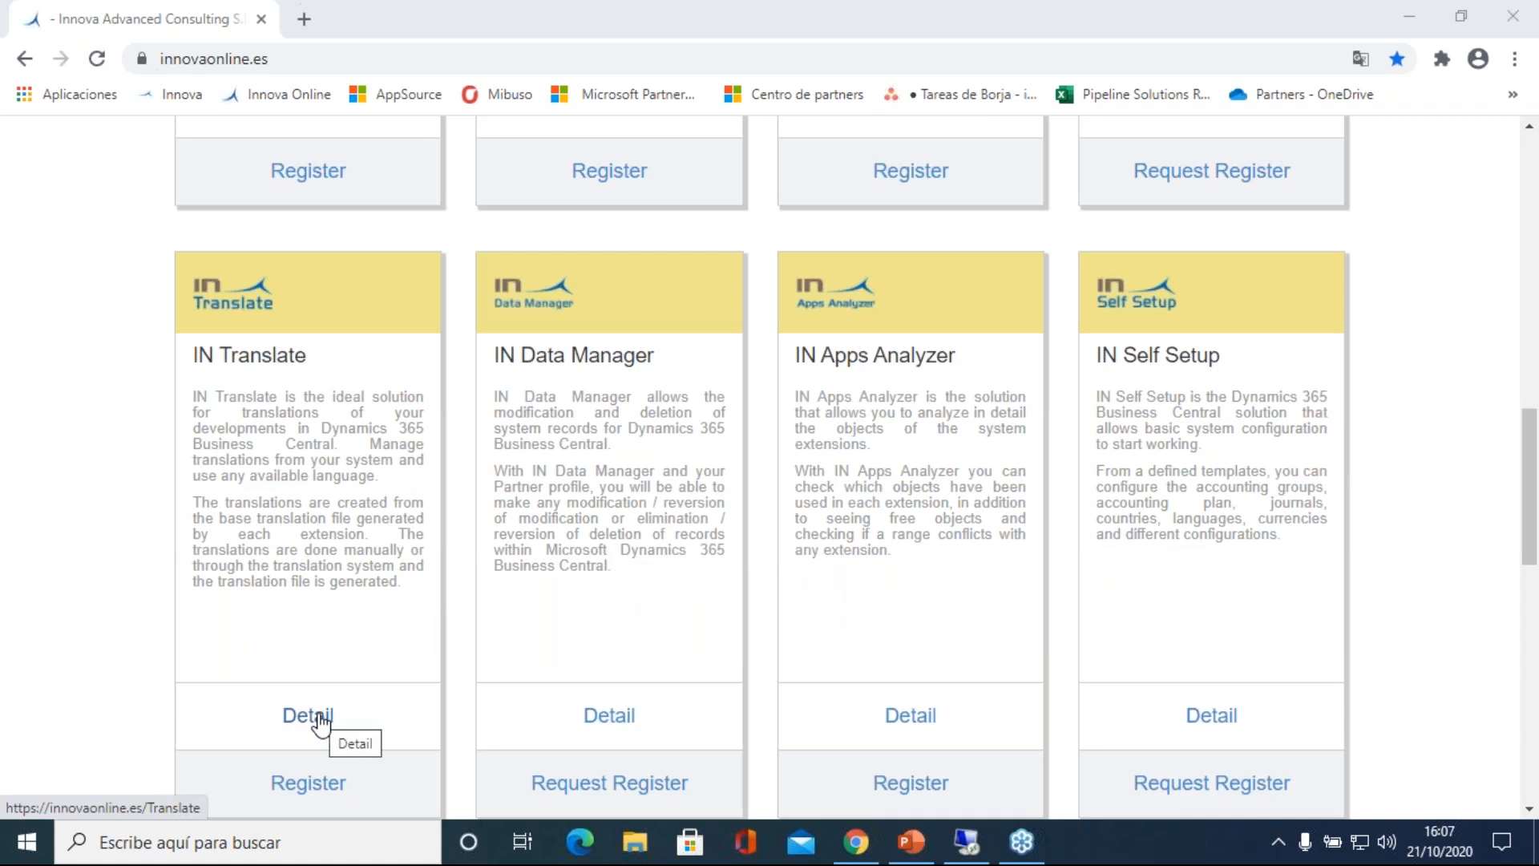
{"action": "left_click", "coordinate": [320, 719]}
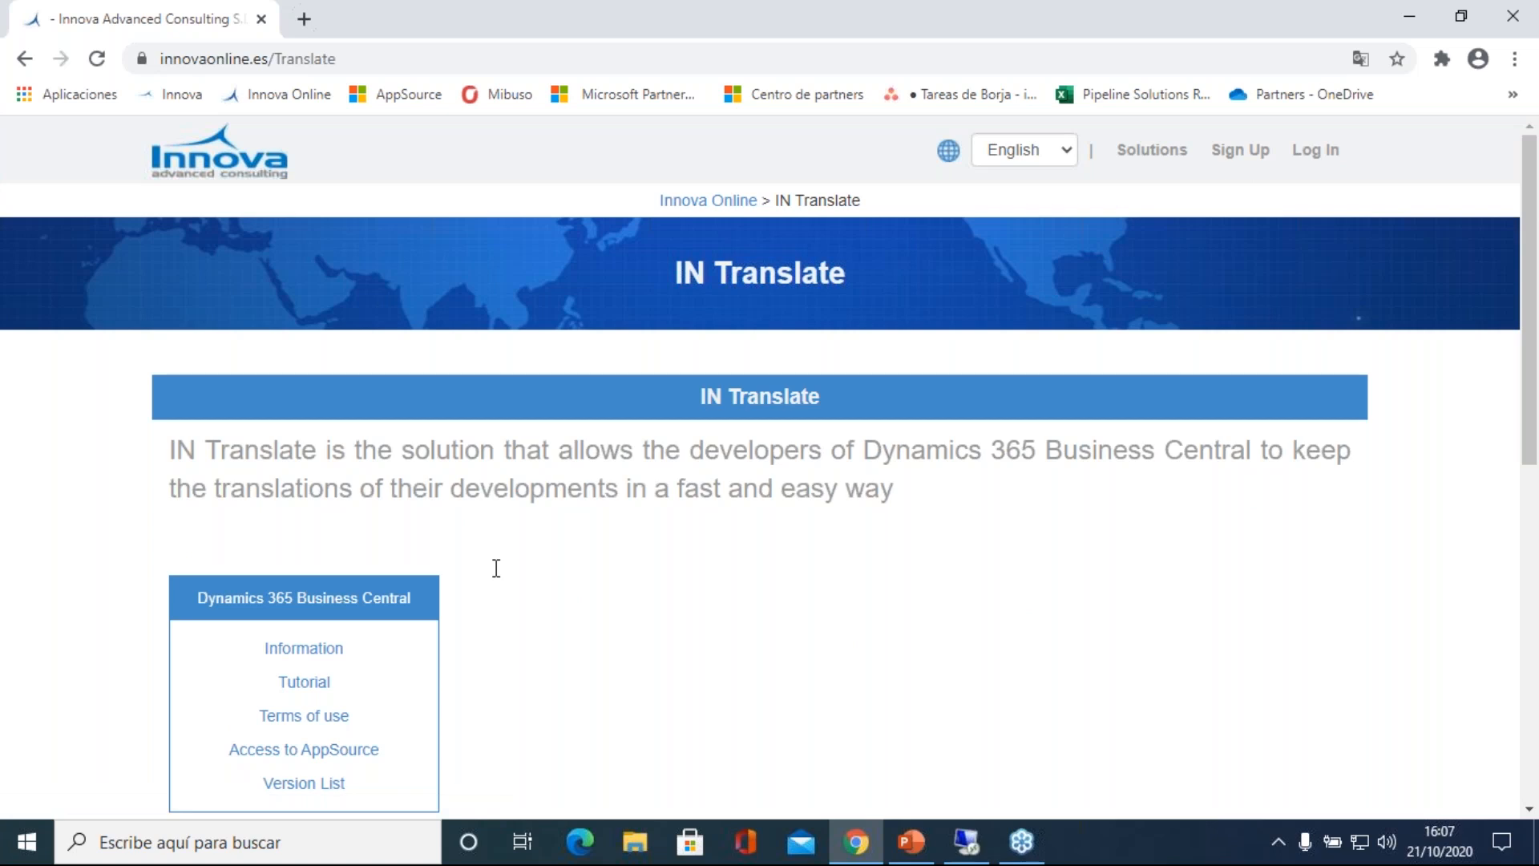
Step: Review the IN Translate resource links and pricing plans, and return to the Innova Online home page
{"action": "scroll", "coordinate": [556, 556], "scroll_direction": "down", "scroll_amount": 1}
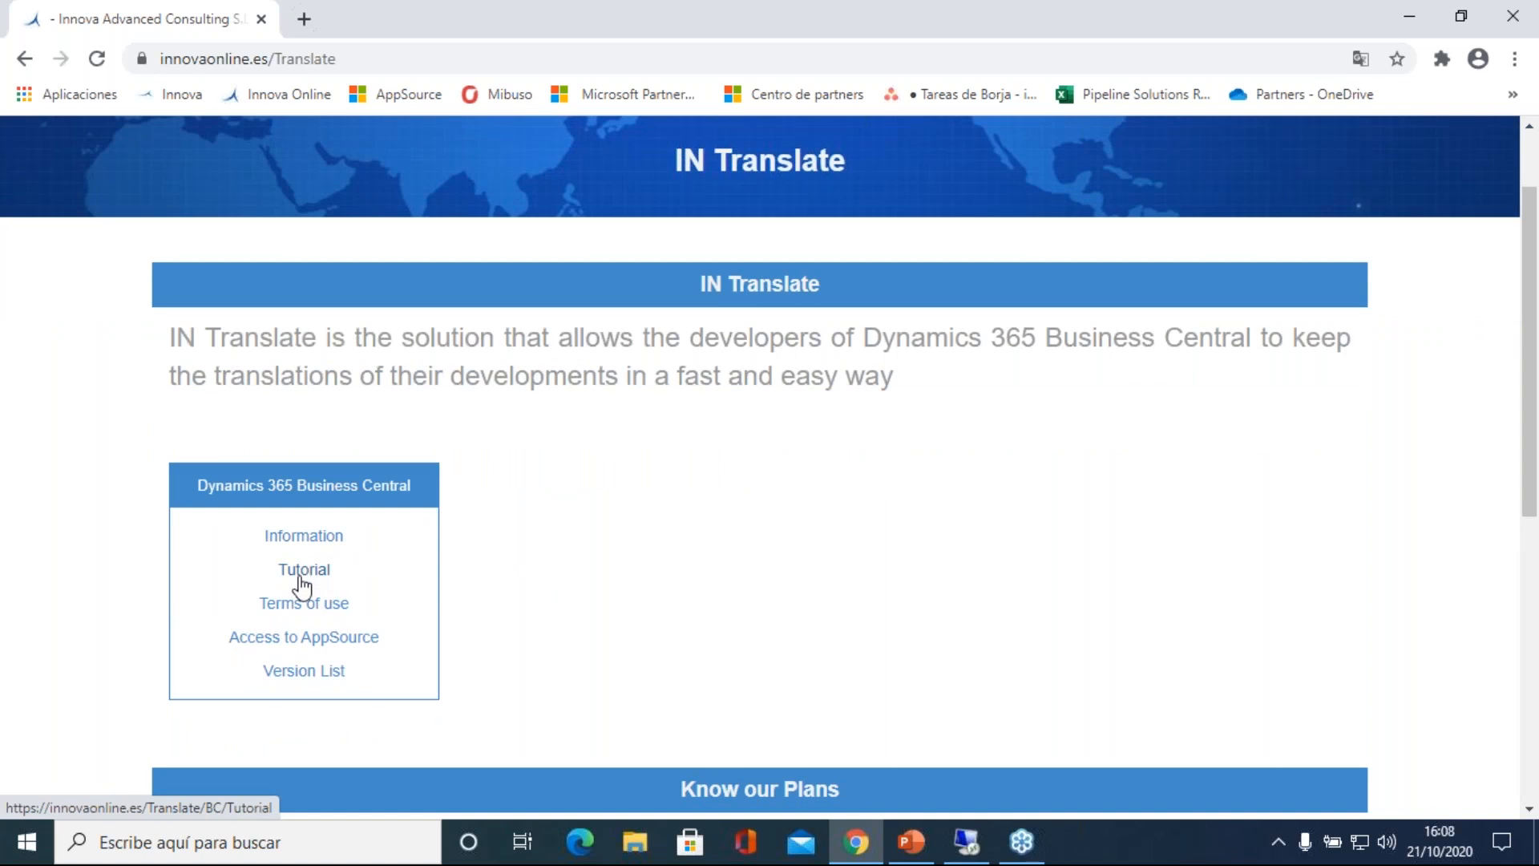
{"action": "scroll", "coordinate": [778, 539], "scroll_direction": "down", "scroll_amount": 2}
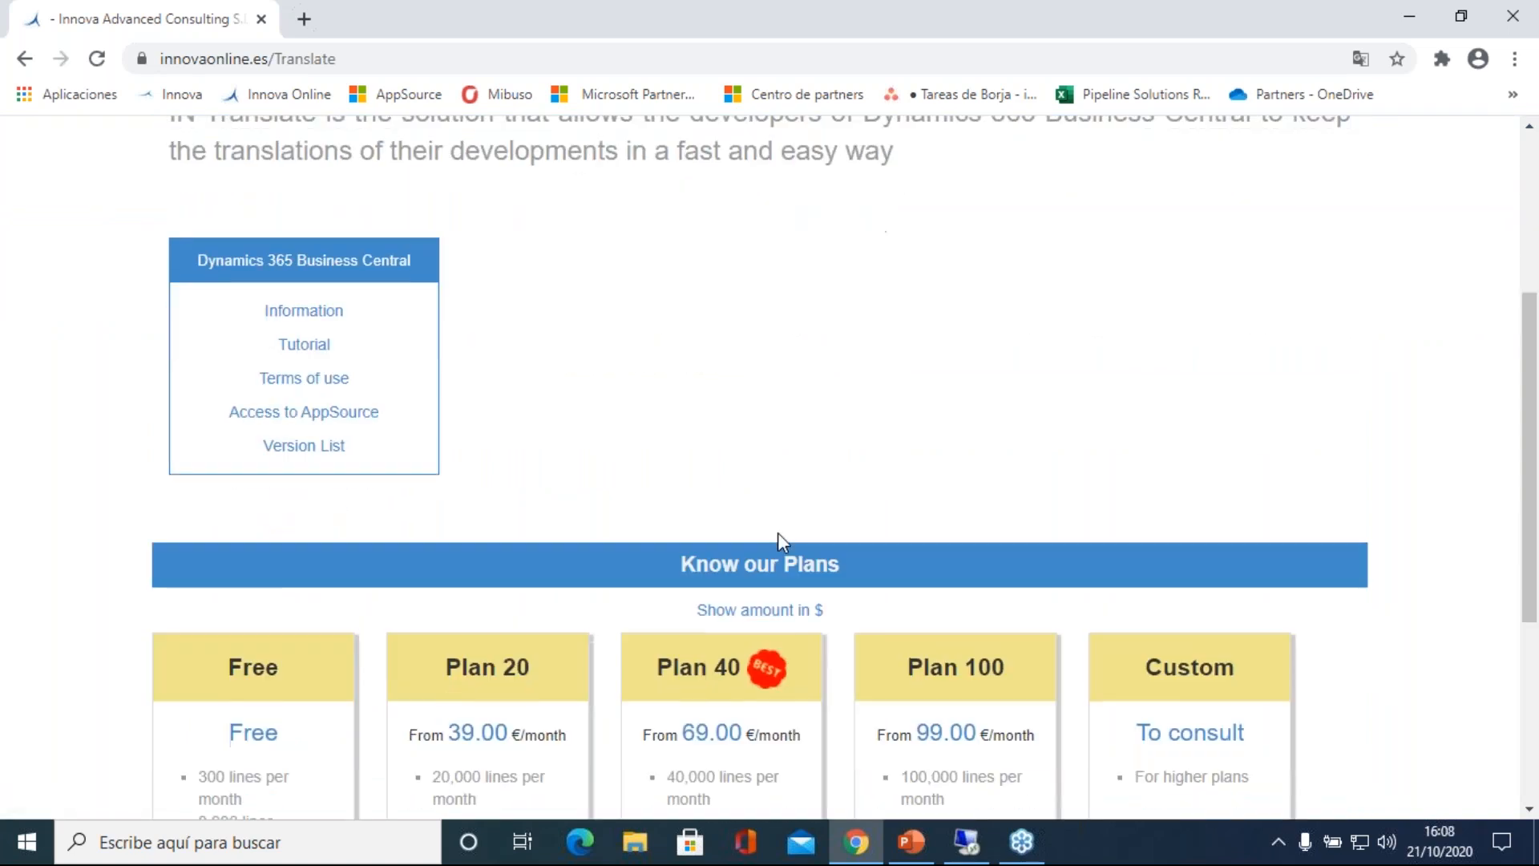
{"action": "scroll", "coordinate": [778, 532], "scroll_direction": "down", "scroll_amount": 3}
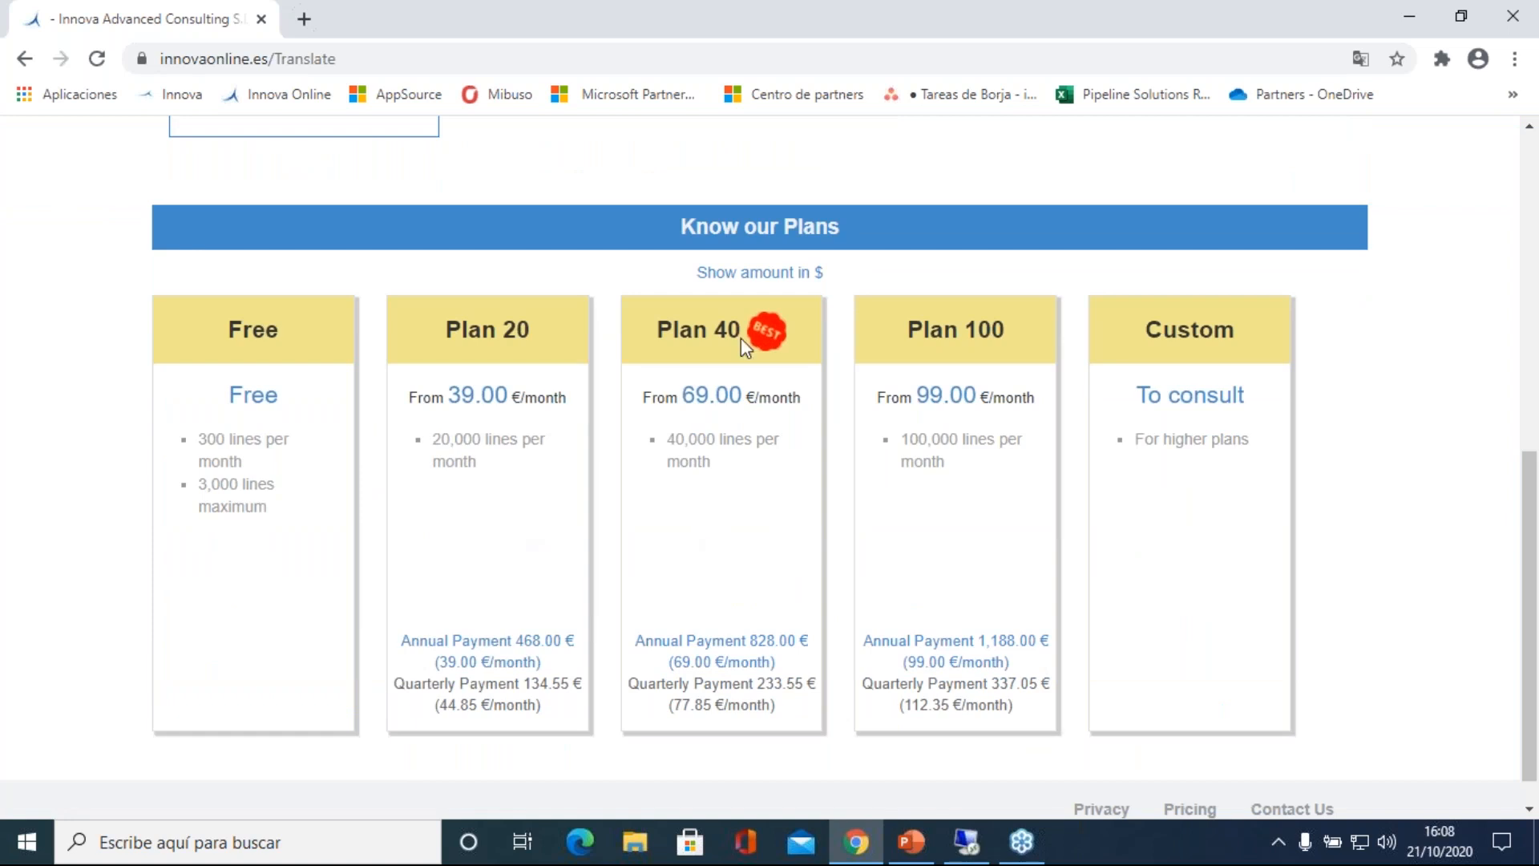
{"action": "scroll", "coordinate": [444, 420], "scroll_direction": "up", "scroll_amount": 5}
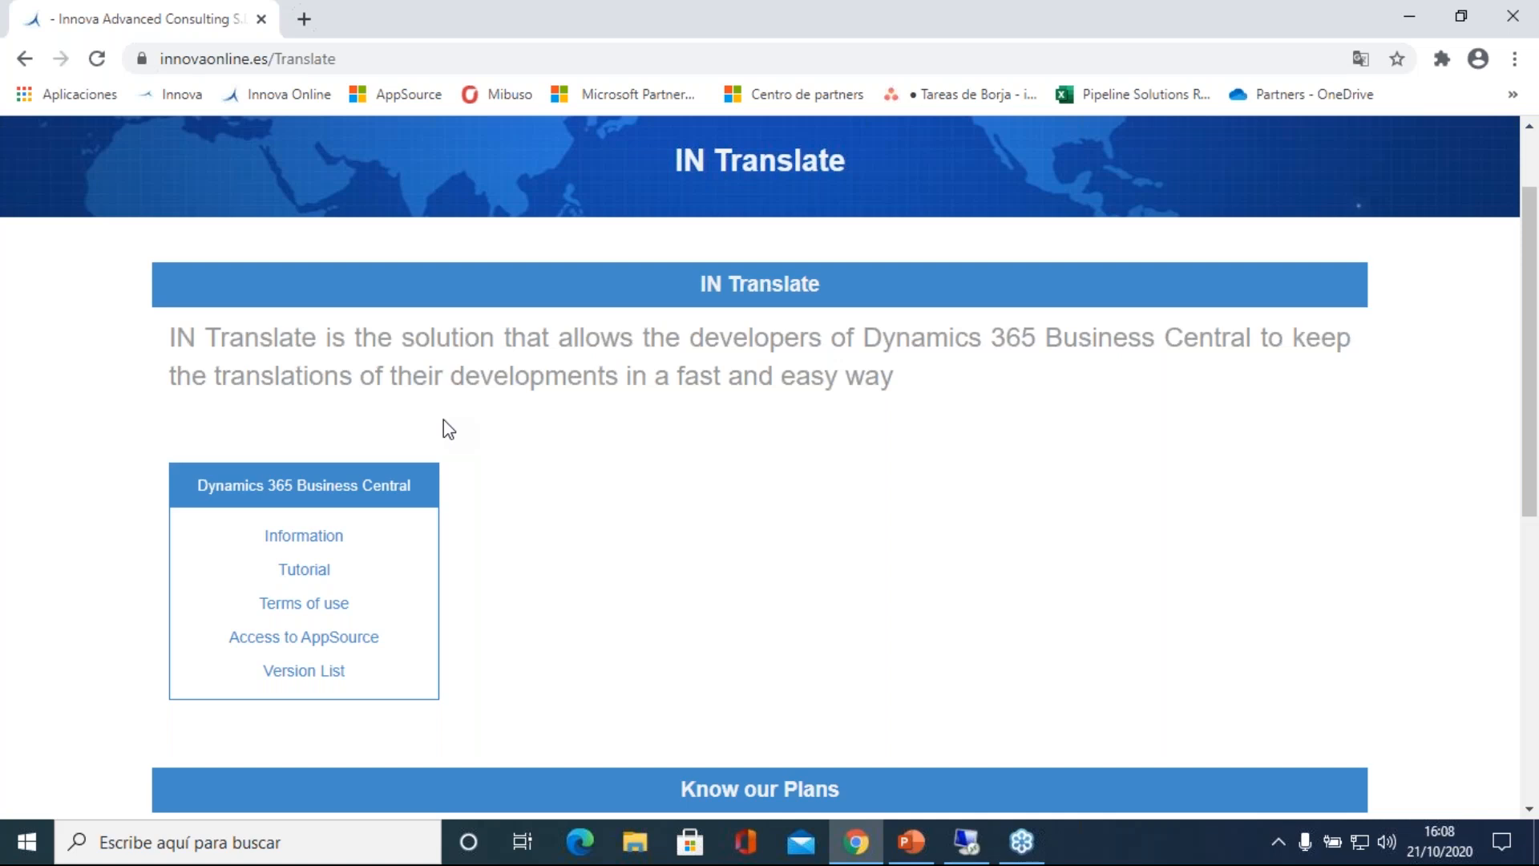
{"action": "scroll", "coordinate": [444, 420], "scroll_direction": "up", "scroll_amount": 1}
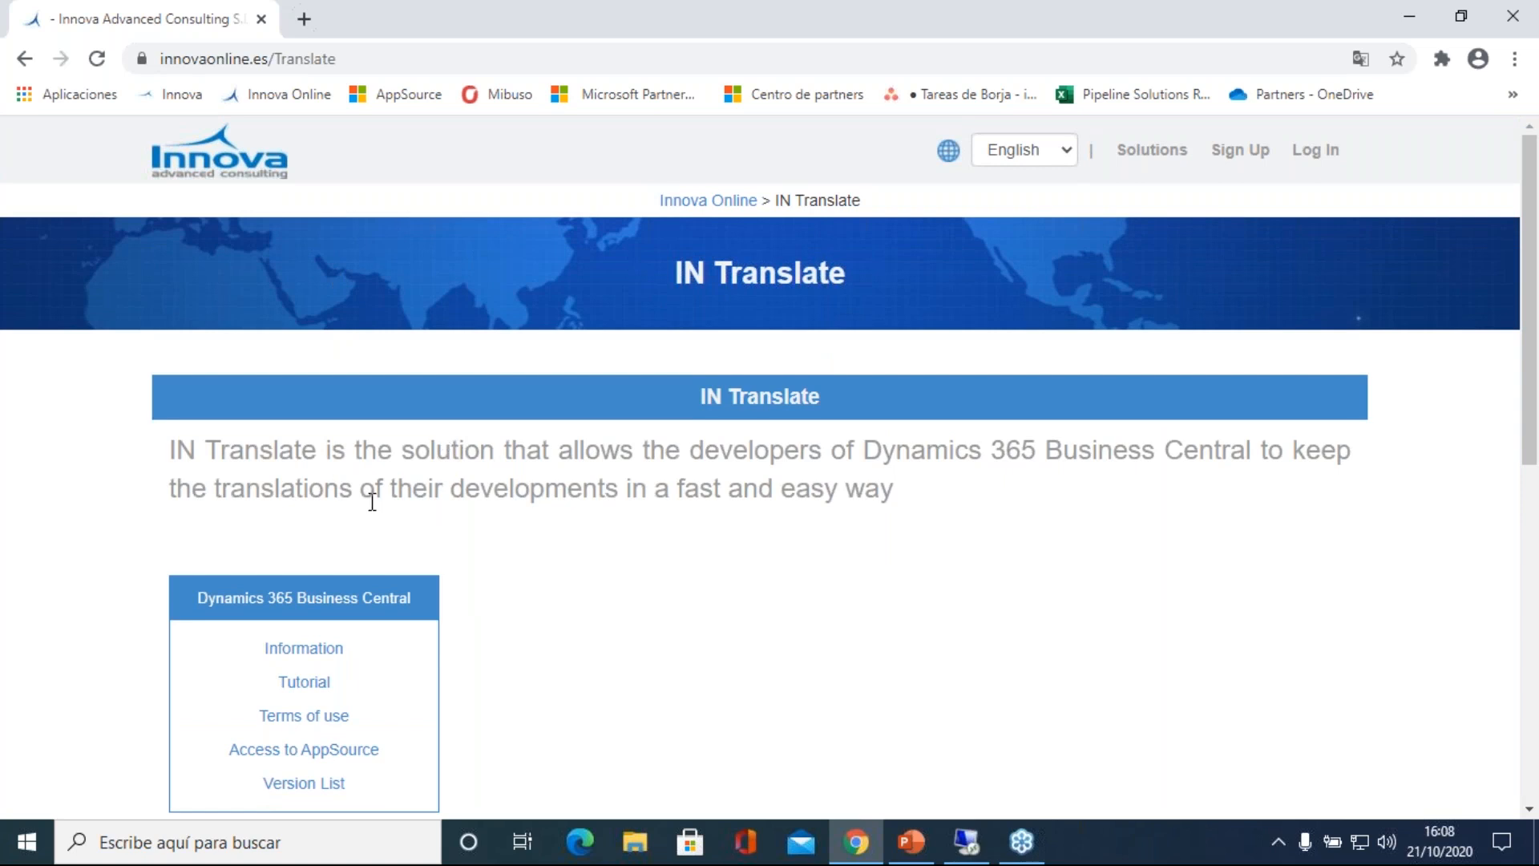
{"action": "left_click", "coordinate": [725, 202]}
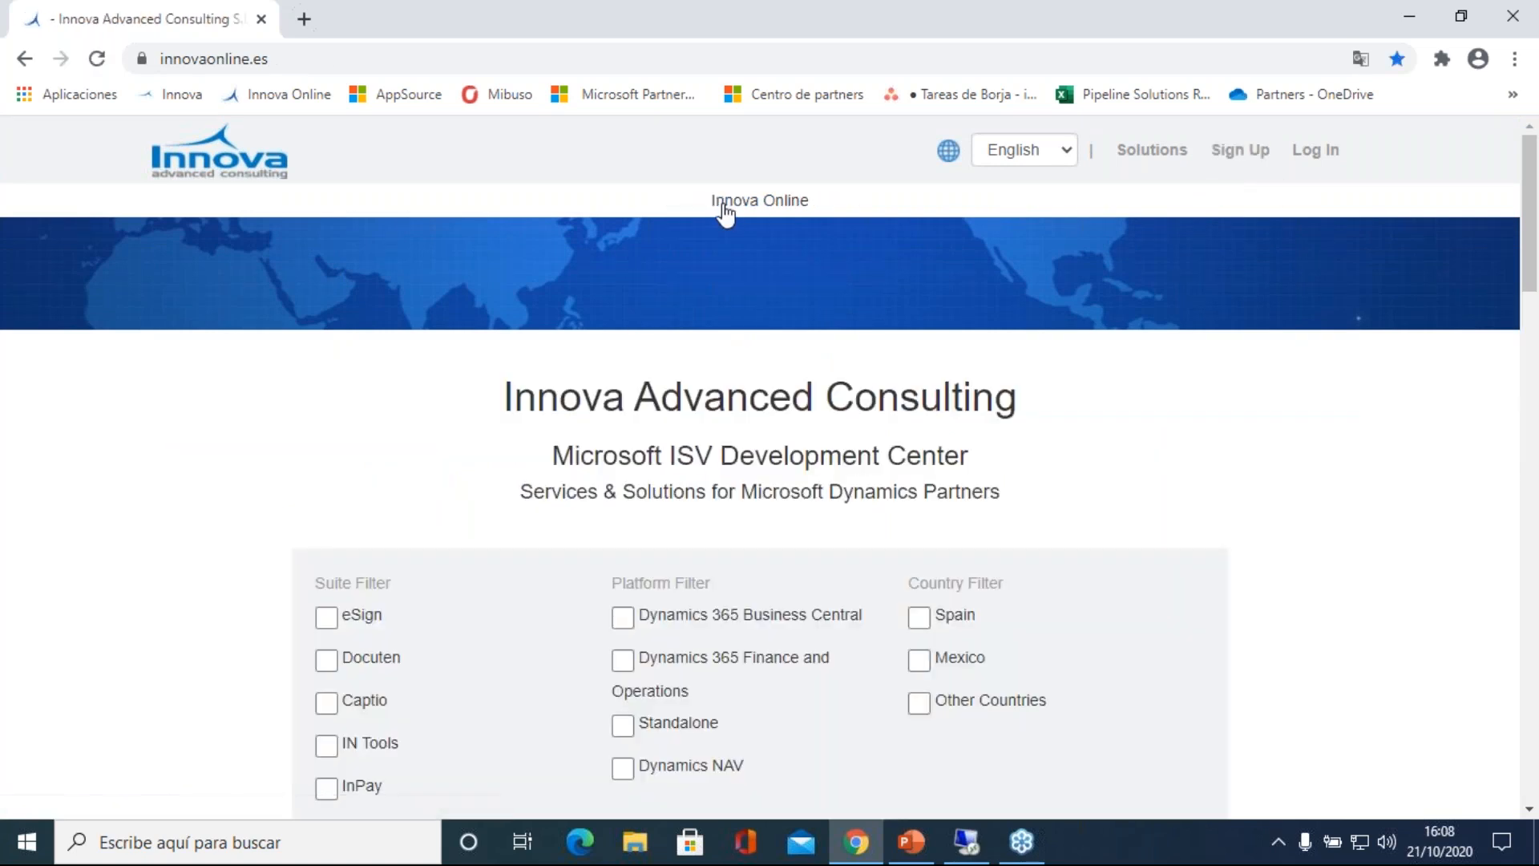
Step: Log in to Innova Online with the customer's account e-mail and password
{"action": "left_click", "coordinate": [1331, 157]}
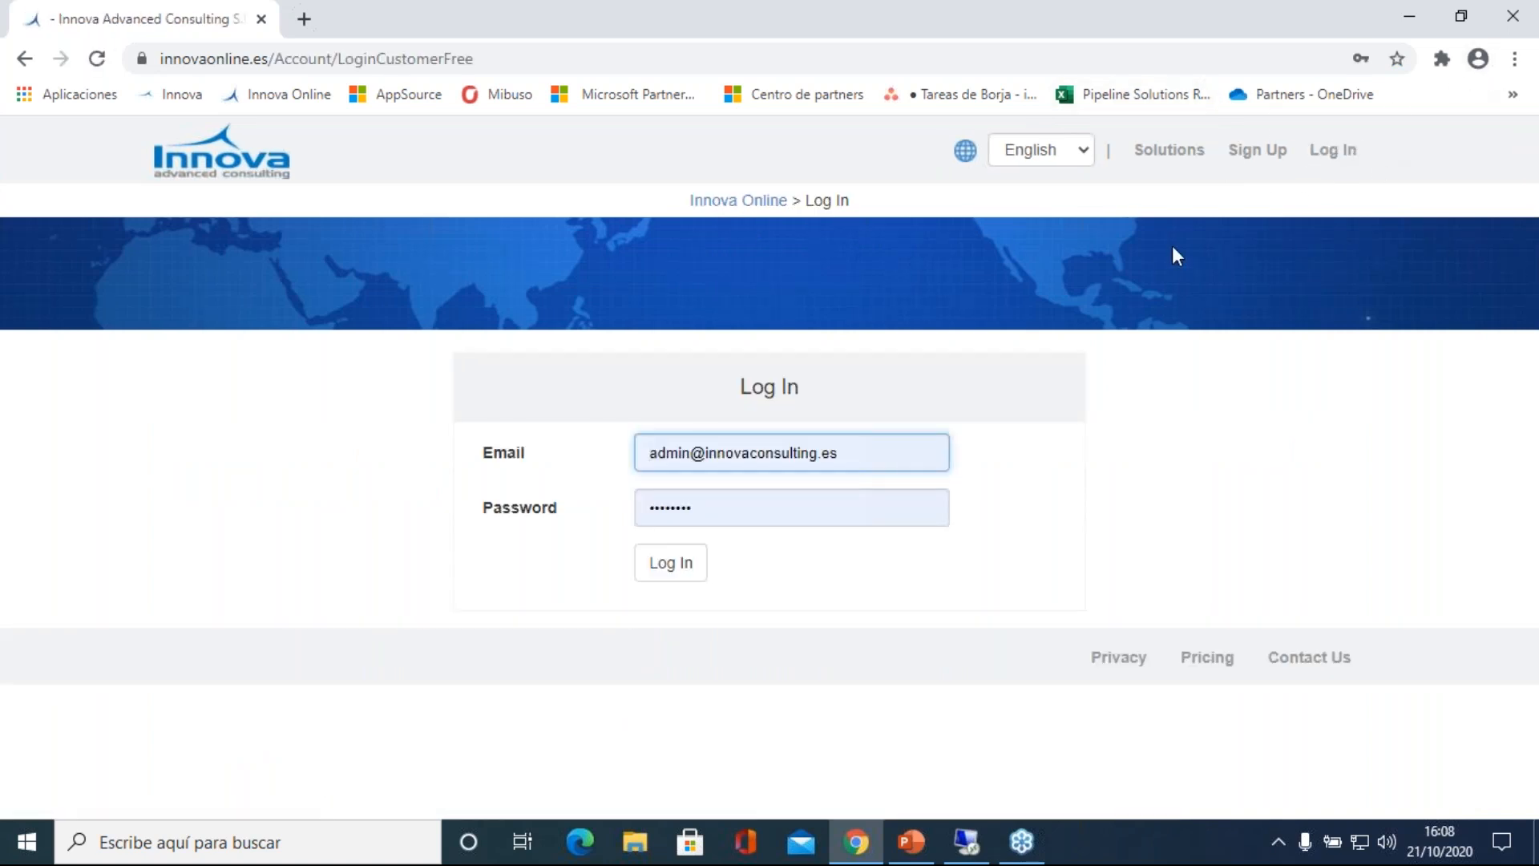
{"action": "double_click", "coordinate": [688, 454]}
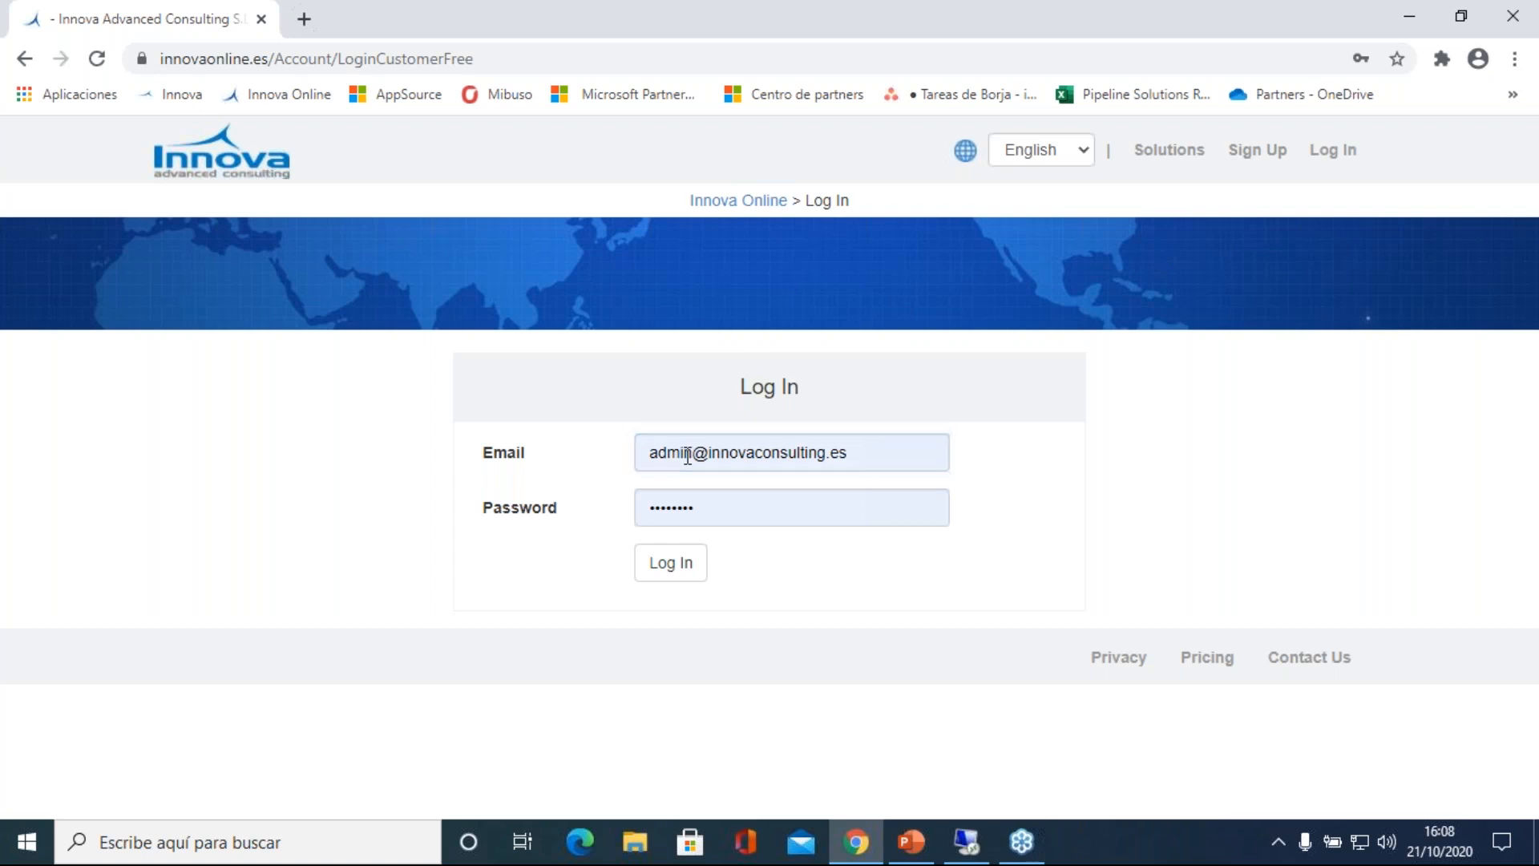
{"action": "key", "text": "Tab"}
{"action": "key", "text": "BackSpace"}
{"action": "type", "text": "********"}
{"action": "key", "text": "Return"}
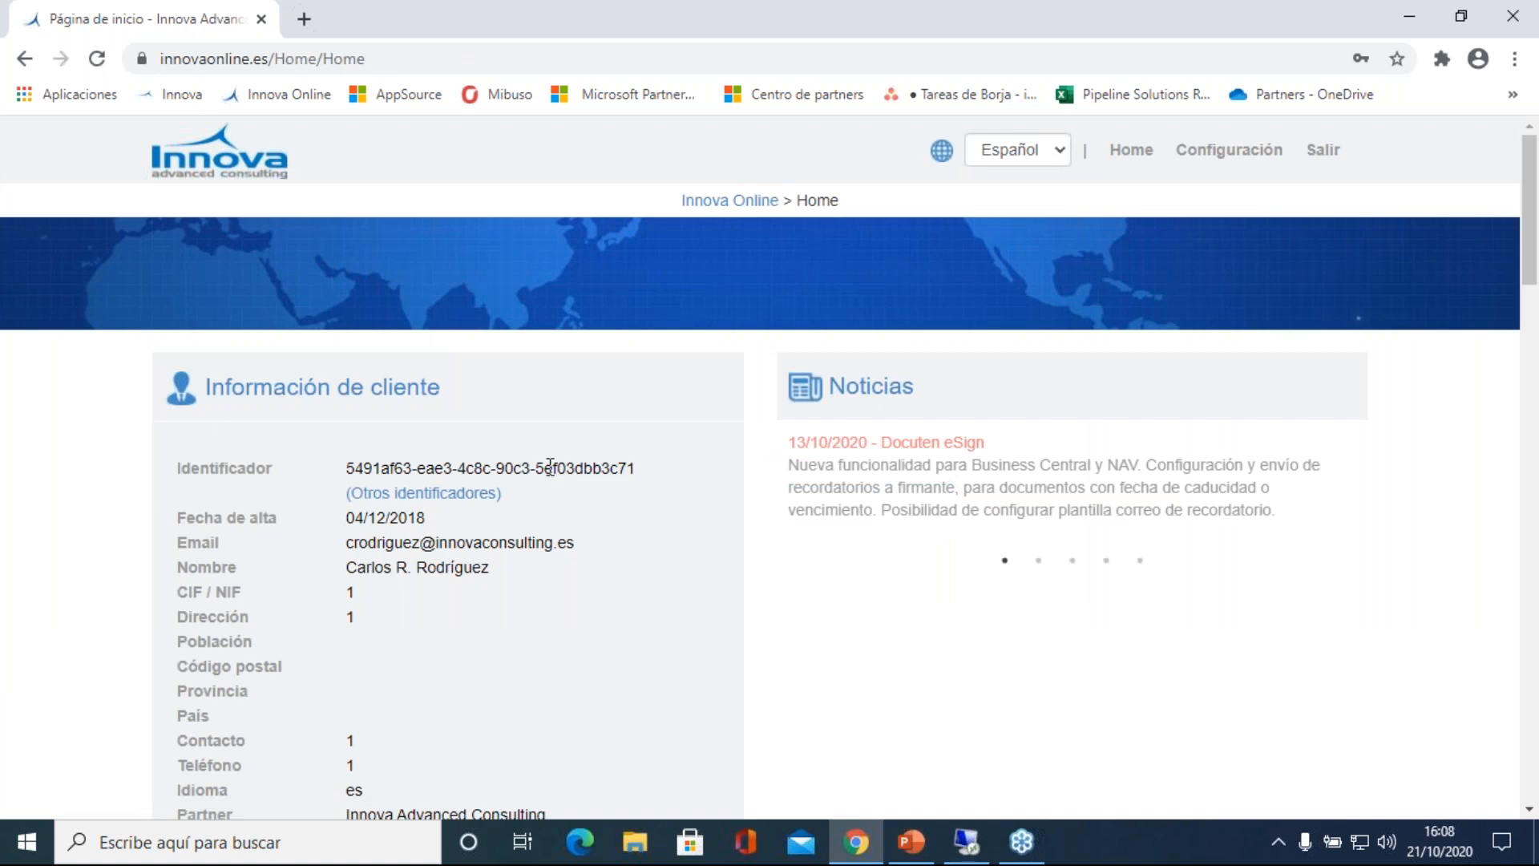
Step: Highlight the customer identifier in the client information and open the contracted IN Translate solution
{"action": "left_click_drag", "start_coordinate": [636, 468], "coordinate": [349, 465]}
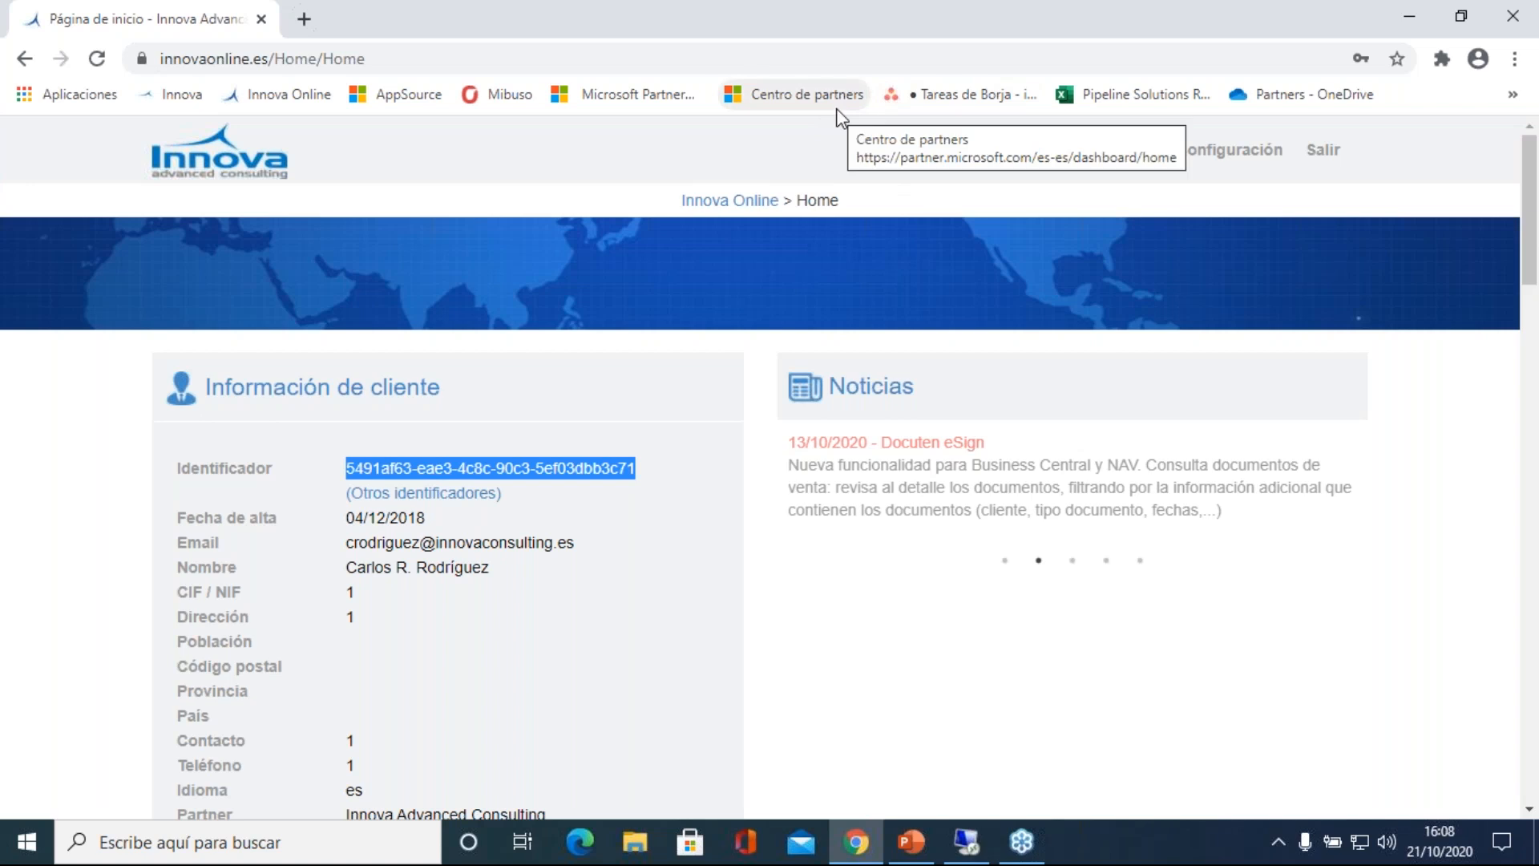
{"action": "scroll", "coordinate": [770, 369], "scroll_direction": "down", "scroll_amount": 5}
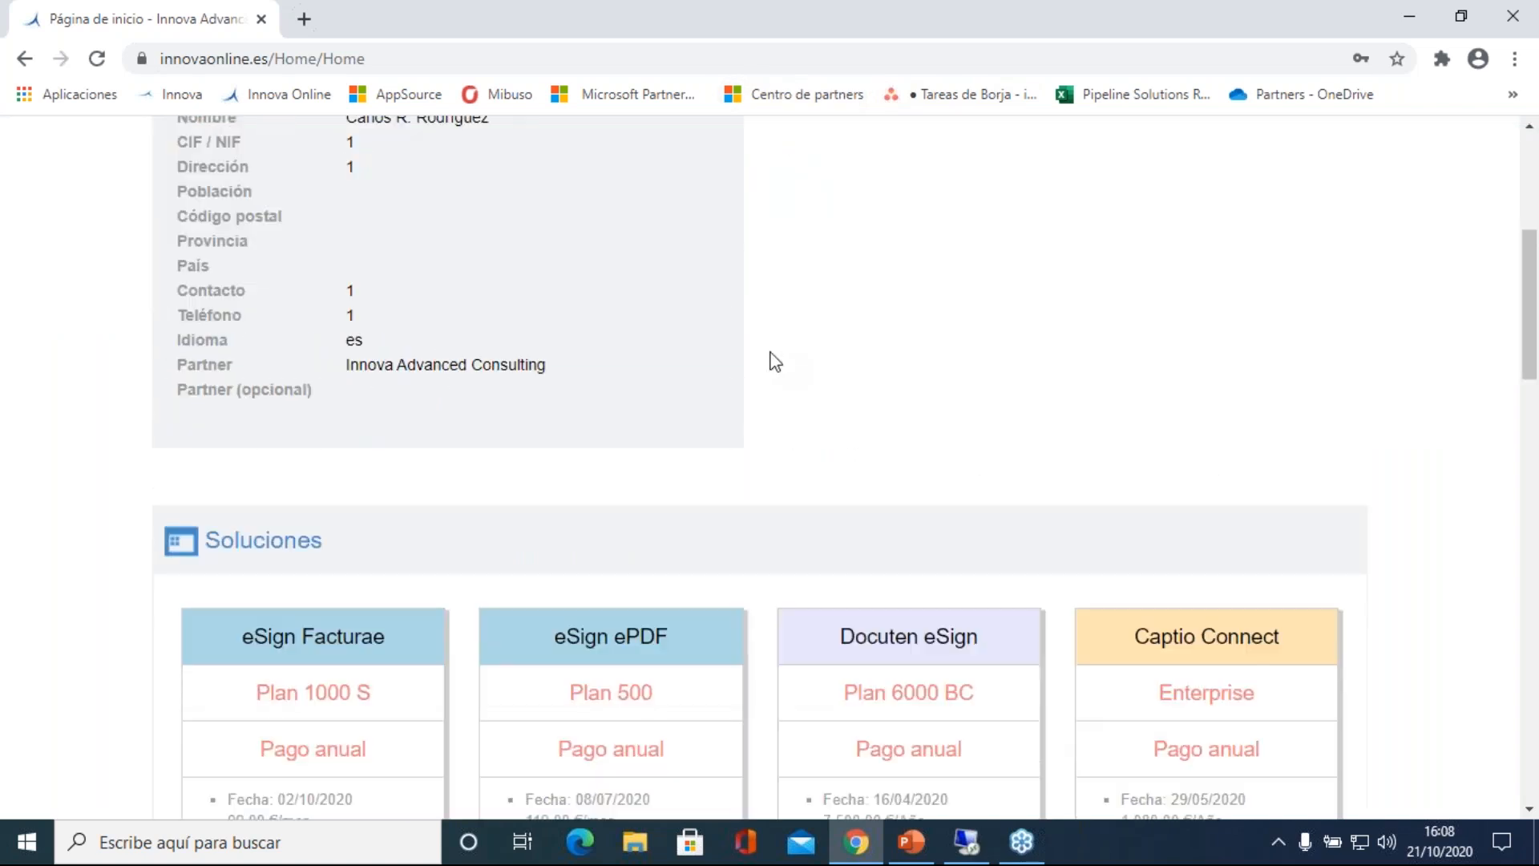
{"action": "scroll", "coordinate": [389, 351], "scroll_direction": "down", "scroll_amount": 1}
{"action": "scroll", "coordinate": [175, 375], "scroll_direction": "down", "scroll_amount": 1}
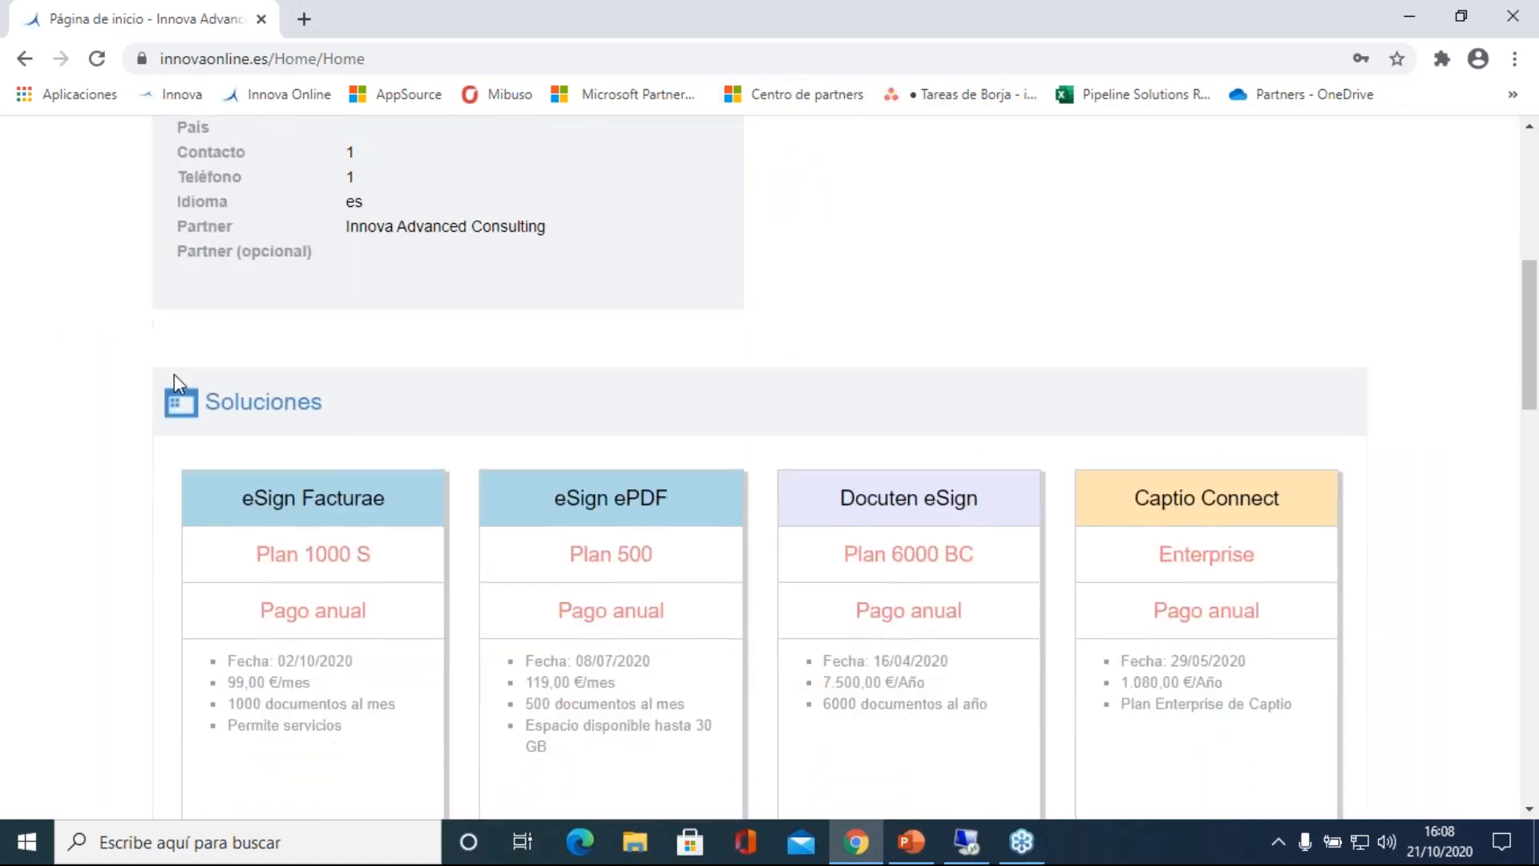
{"action": "scroll", "coordinate": [175, 374], "scroll_direction": "down", "scroll_amount": 1}
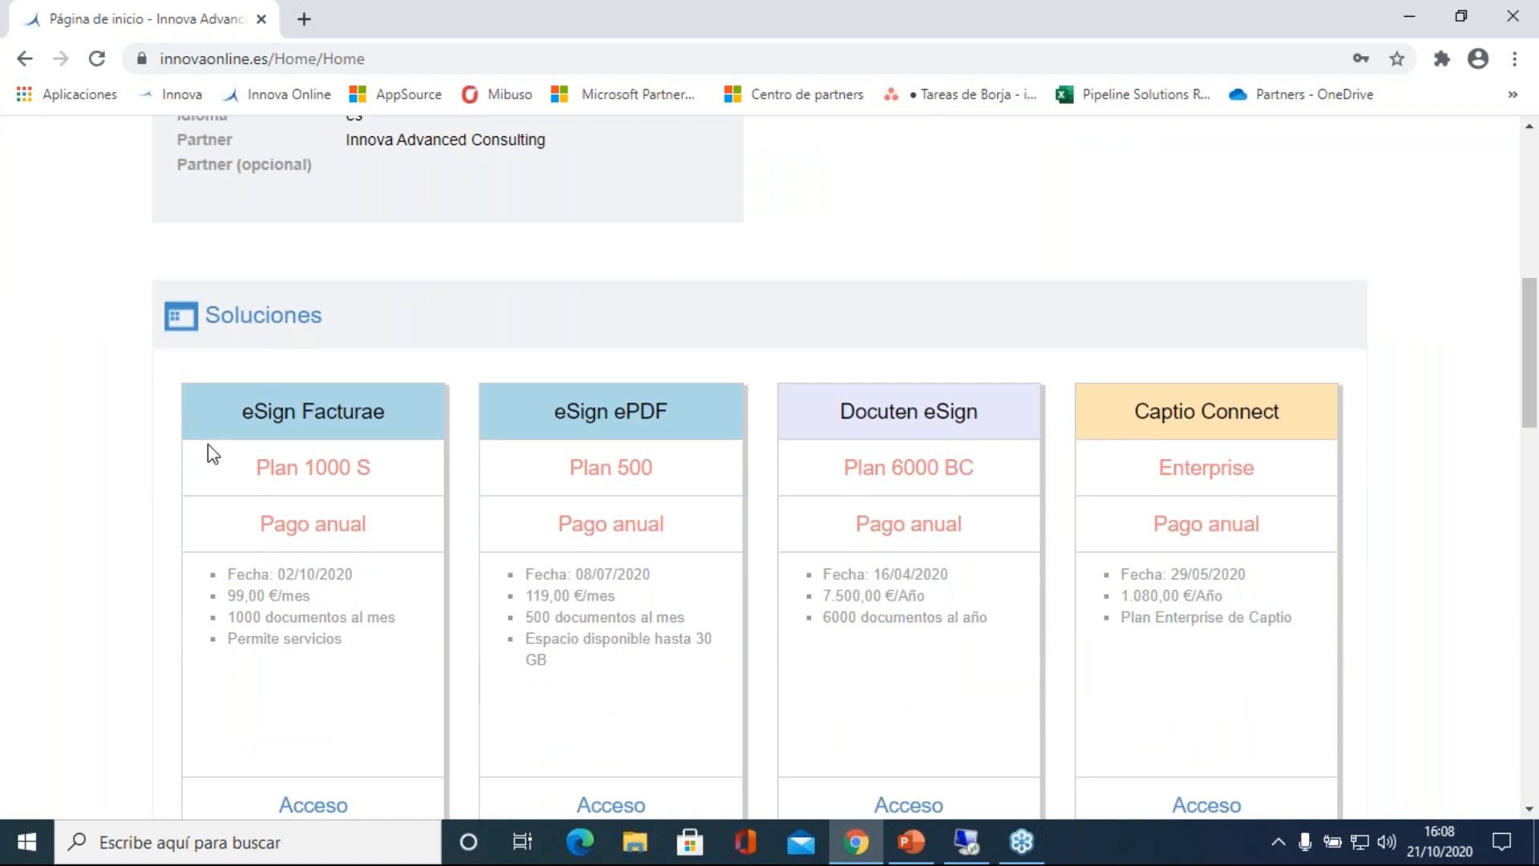
{"action": "scroll", "coordinate": [211, 452], "scroll_direction": "down", "scroll_amount": 1}
{"action": "scroll", "coordinate": [265, 417], "scroll_direction": "down", "scroll_amount": 5}
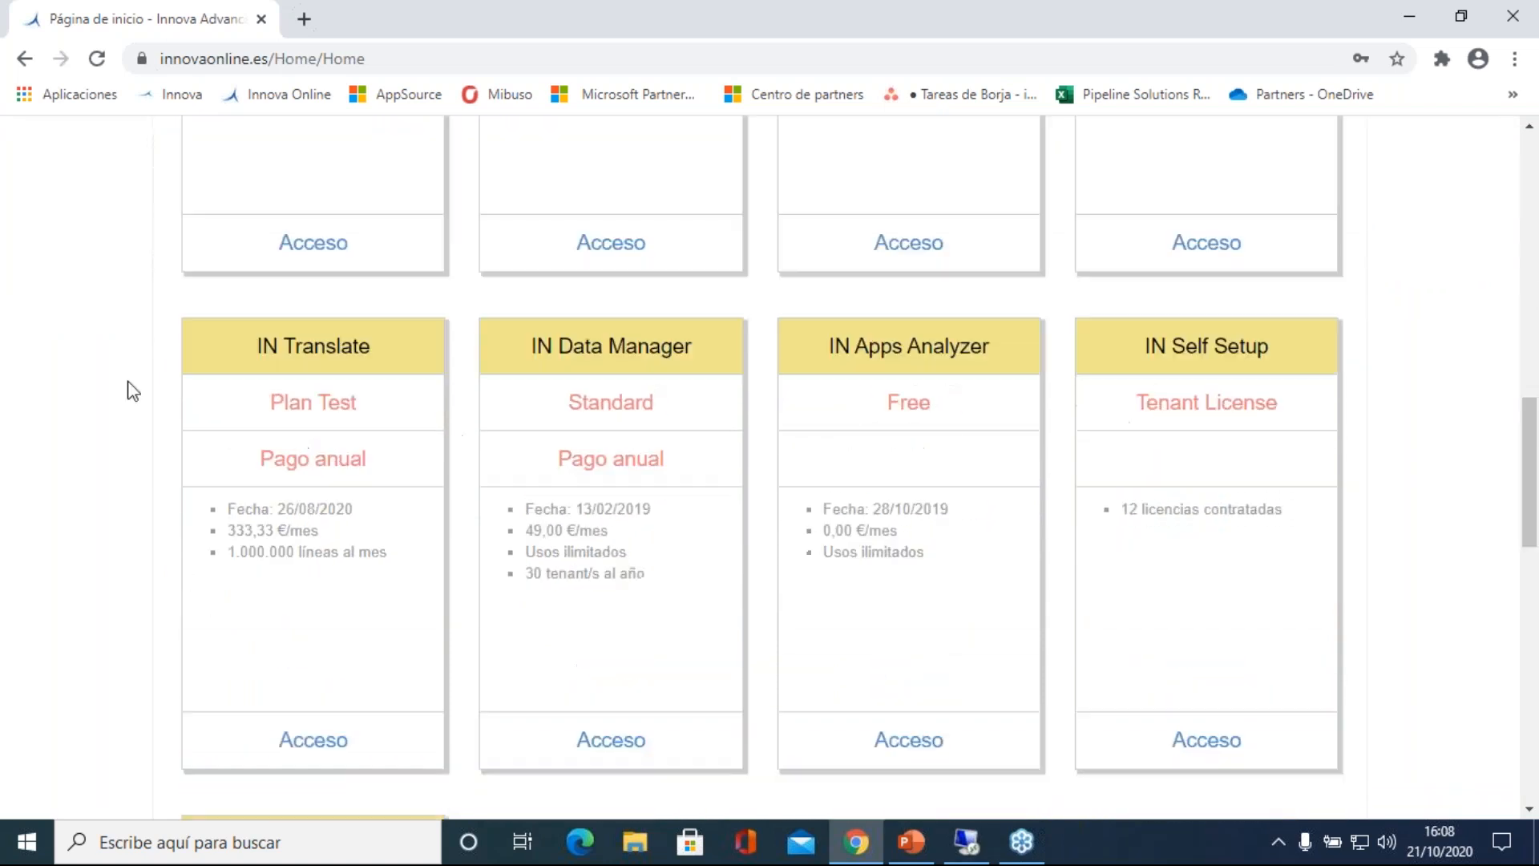
{"action": "left_click", "coordinate": [321, 742]}
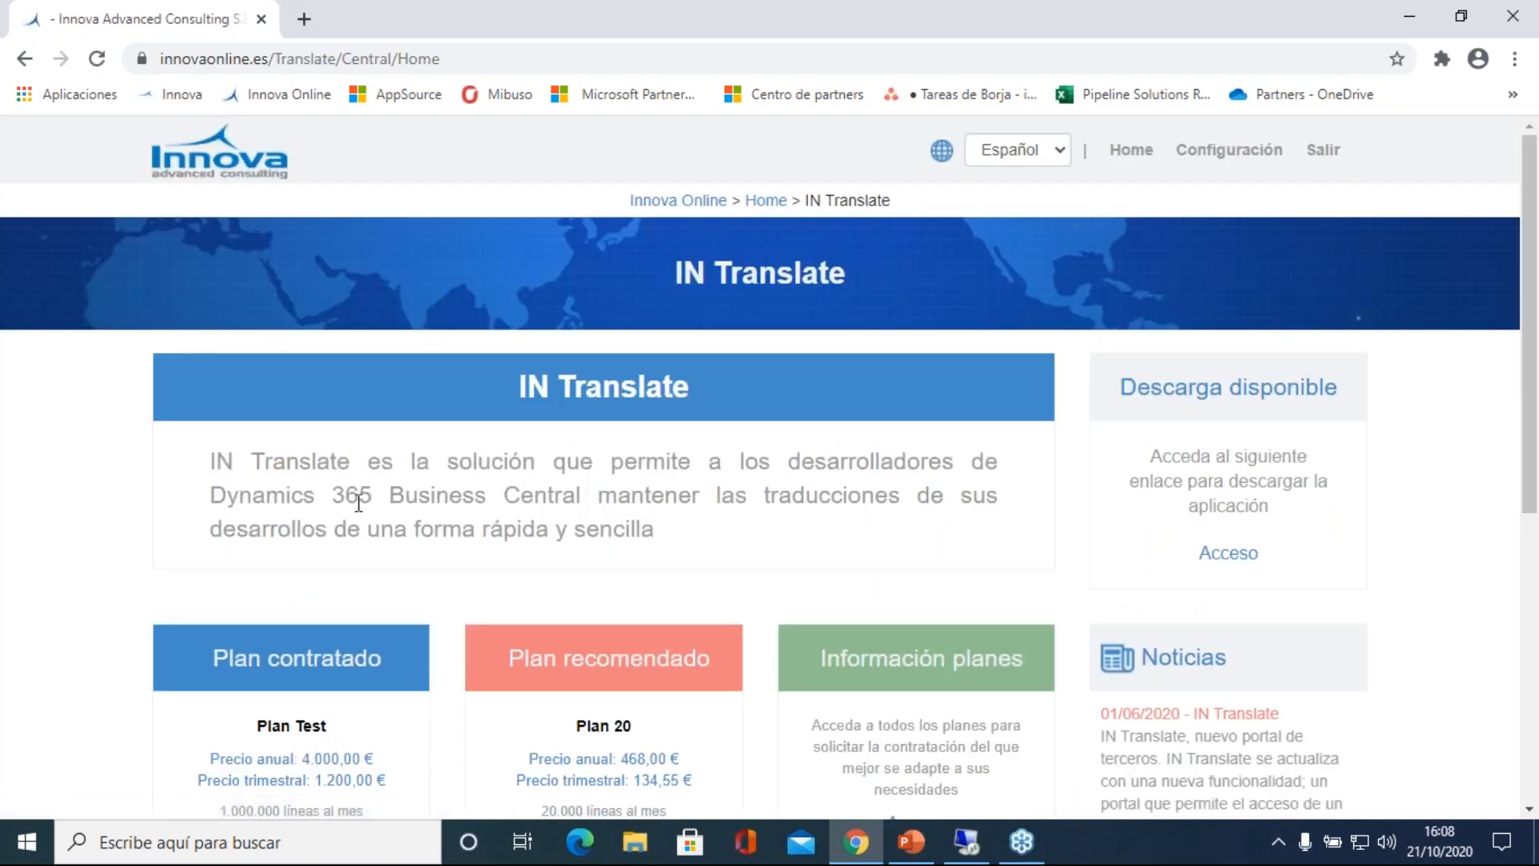
Step: Switch the IN Translate portal page's language from Español to English
{"action": "scroll", "coordinate": [354, 499], "scroll_direction": "down", "scroll_amount": 4}
{"action": "scroll", "coordinate": [311, 376], "scroll_direction": "up", "scroll_amount": 5}
{"action": "left_click", "coordinate": [1017, 150]}
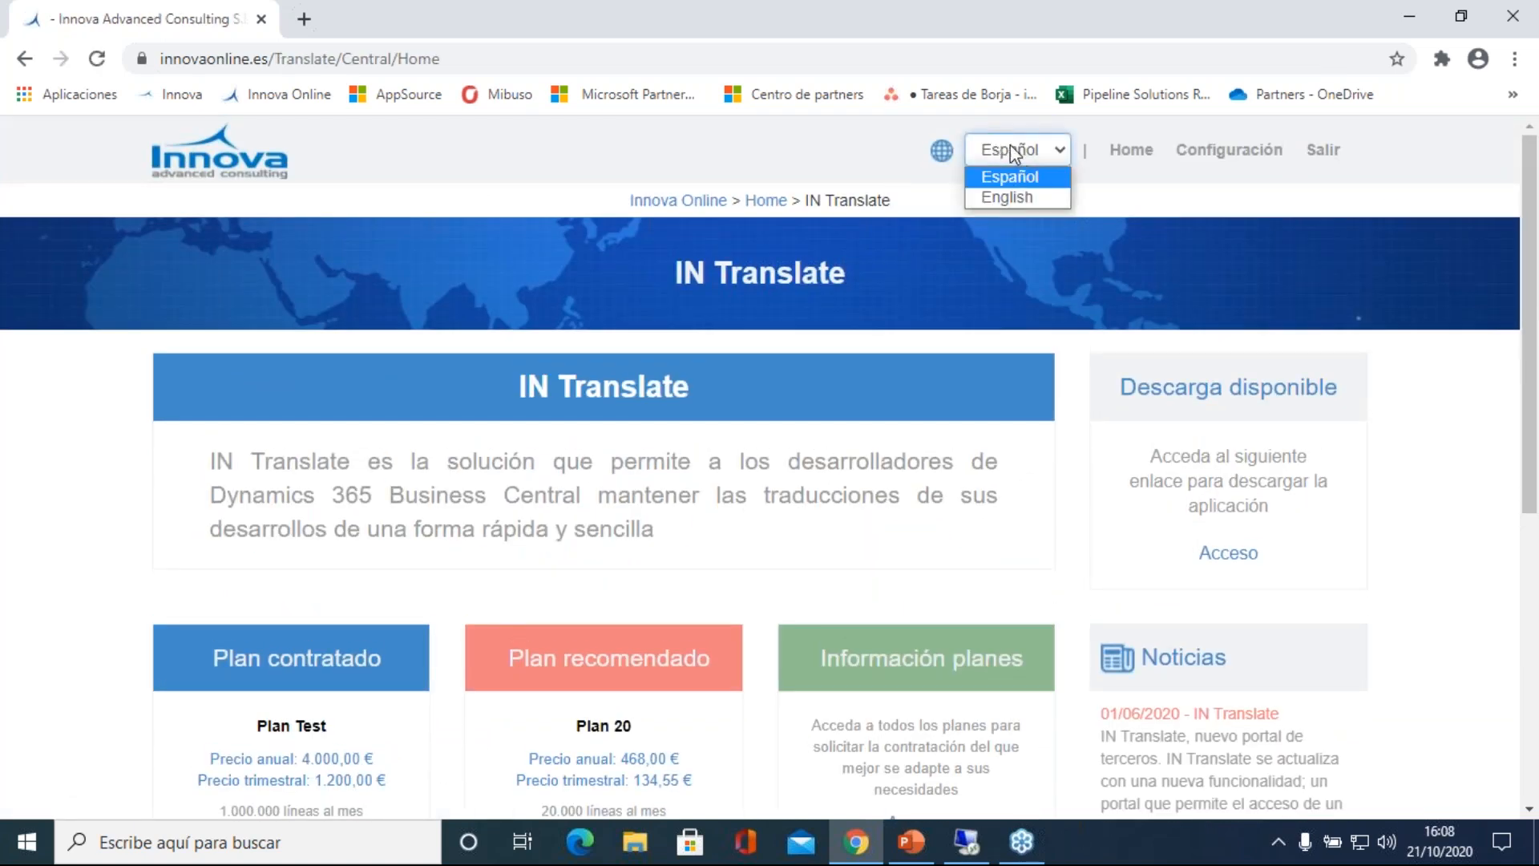
{"action": "left_click", "coordinate": [1008, 197]}
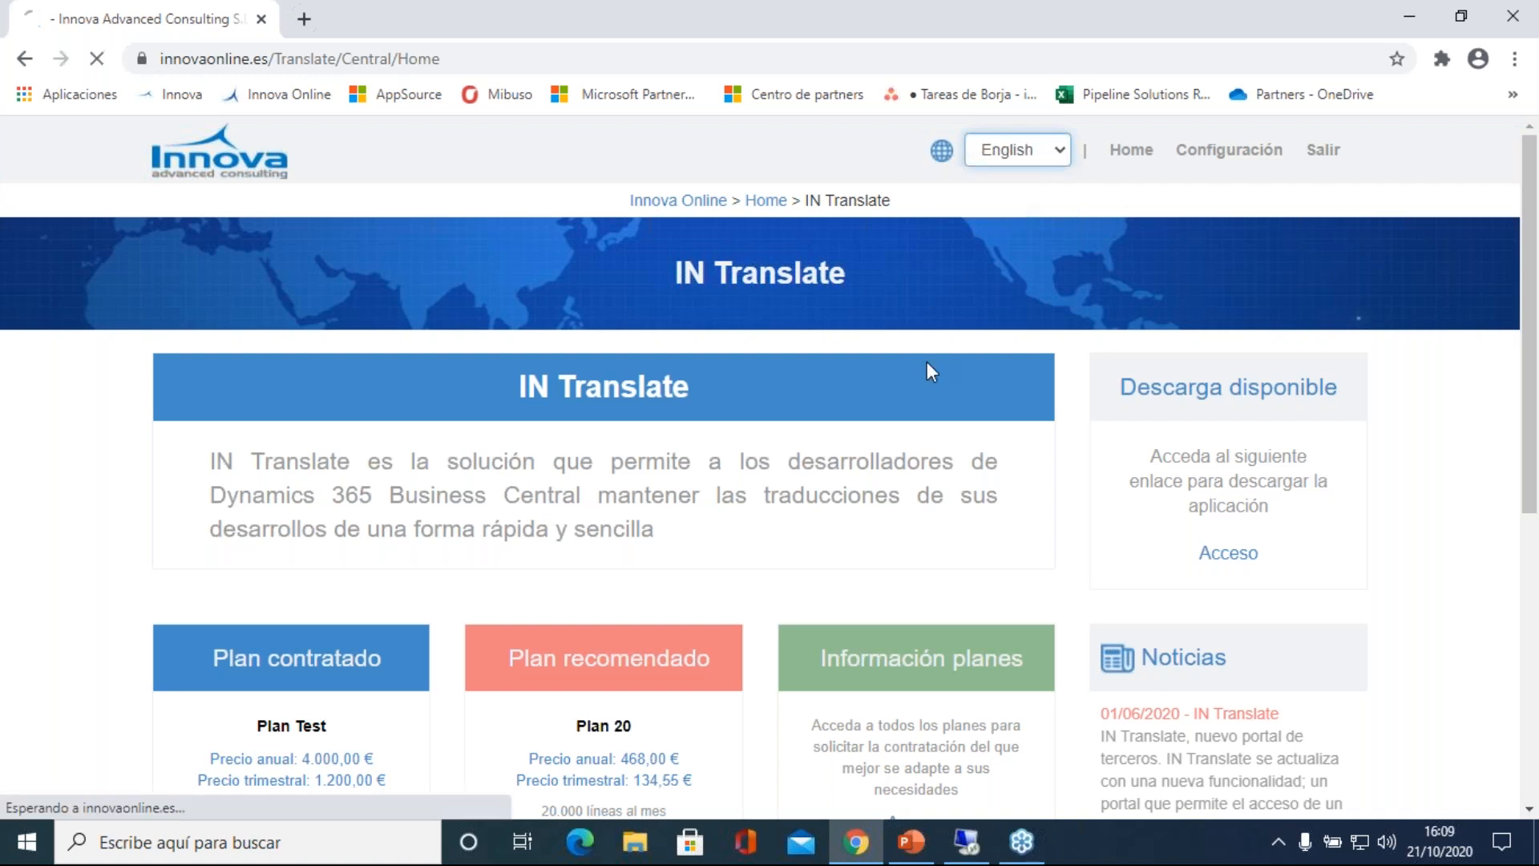
Step: Review the hired plan, the recommended plan and the usage information on the IN Translate page
{"action": "scroll", "coordinate": [926, 371], "scroll_direction": "down", "scroll_amount": 3}
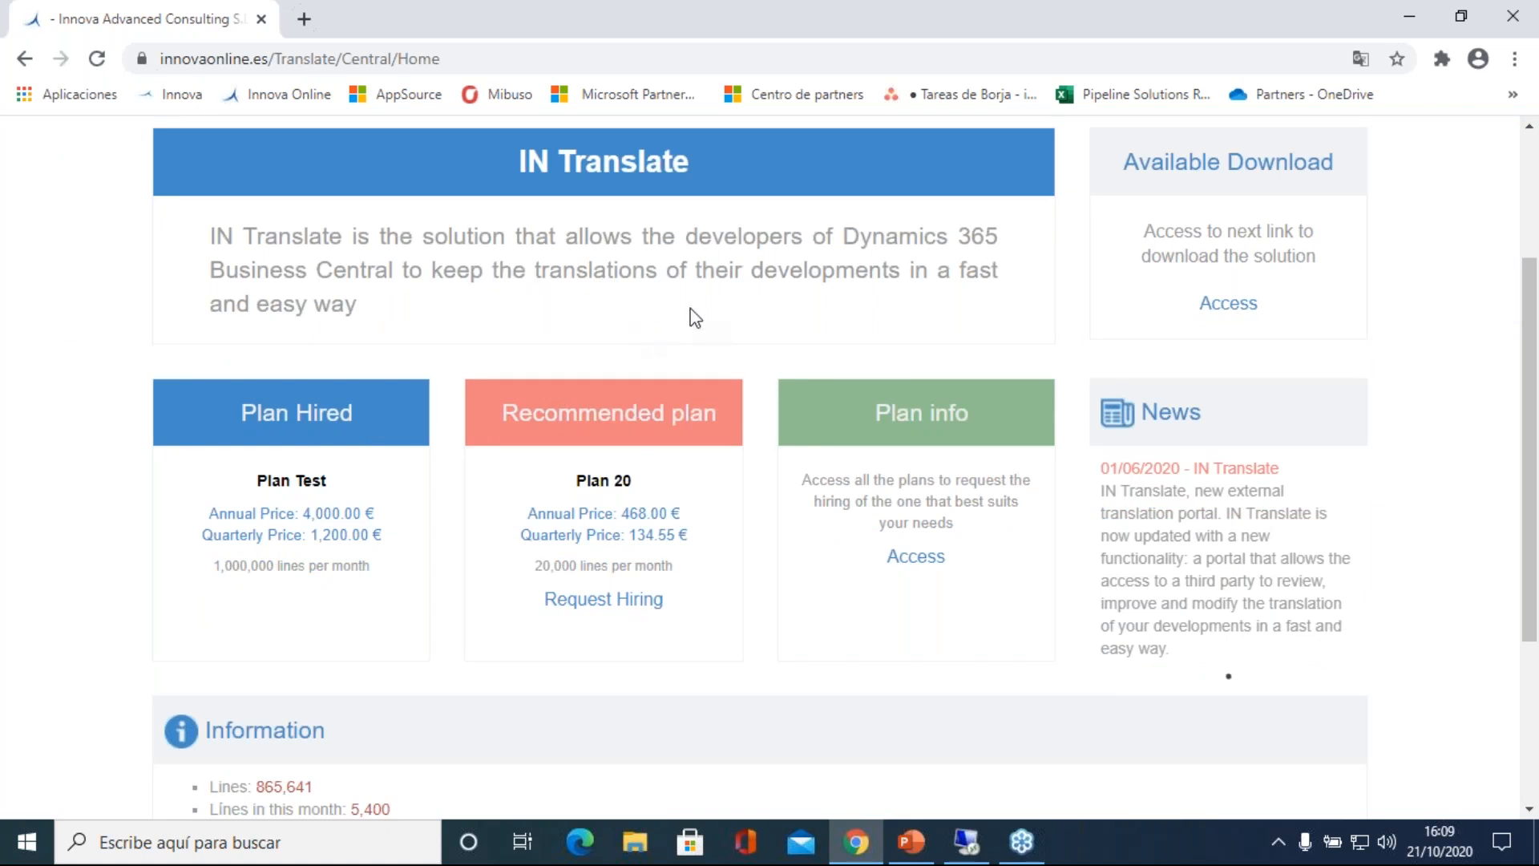
{"action": "scroll", "coordinate": [690, 316], "scroll_direction": "down", "scroll_amount": 3}
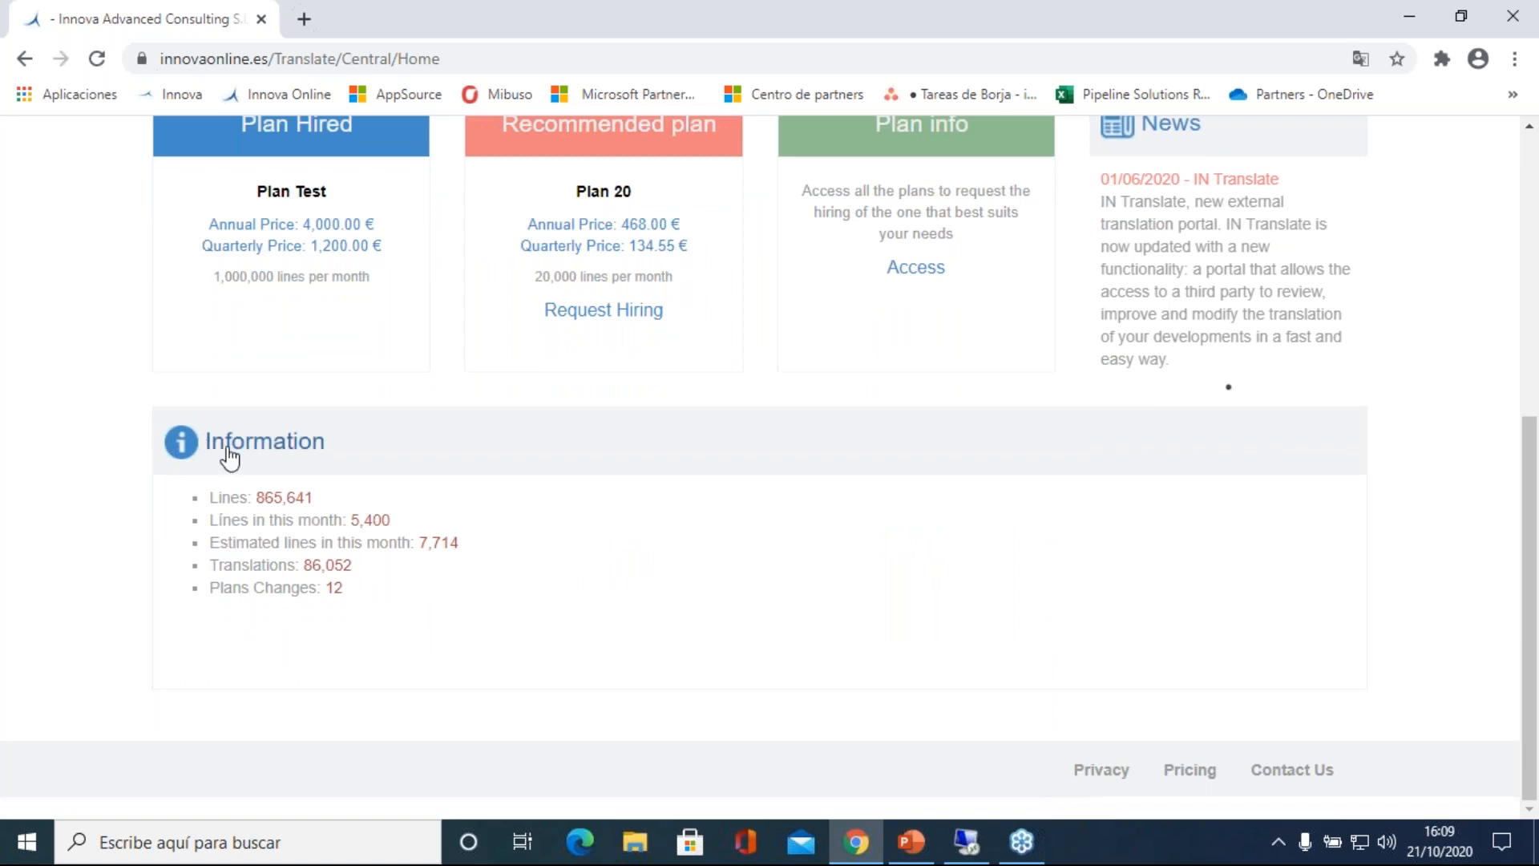
{"action": "scroll", "coordinate": [305, 419], "scroll_direction": "up", "scroll_amount": 5}
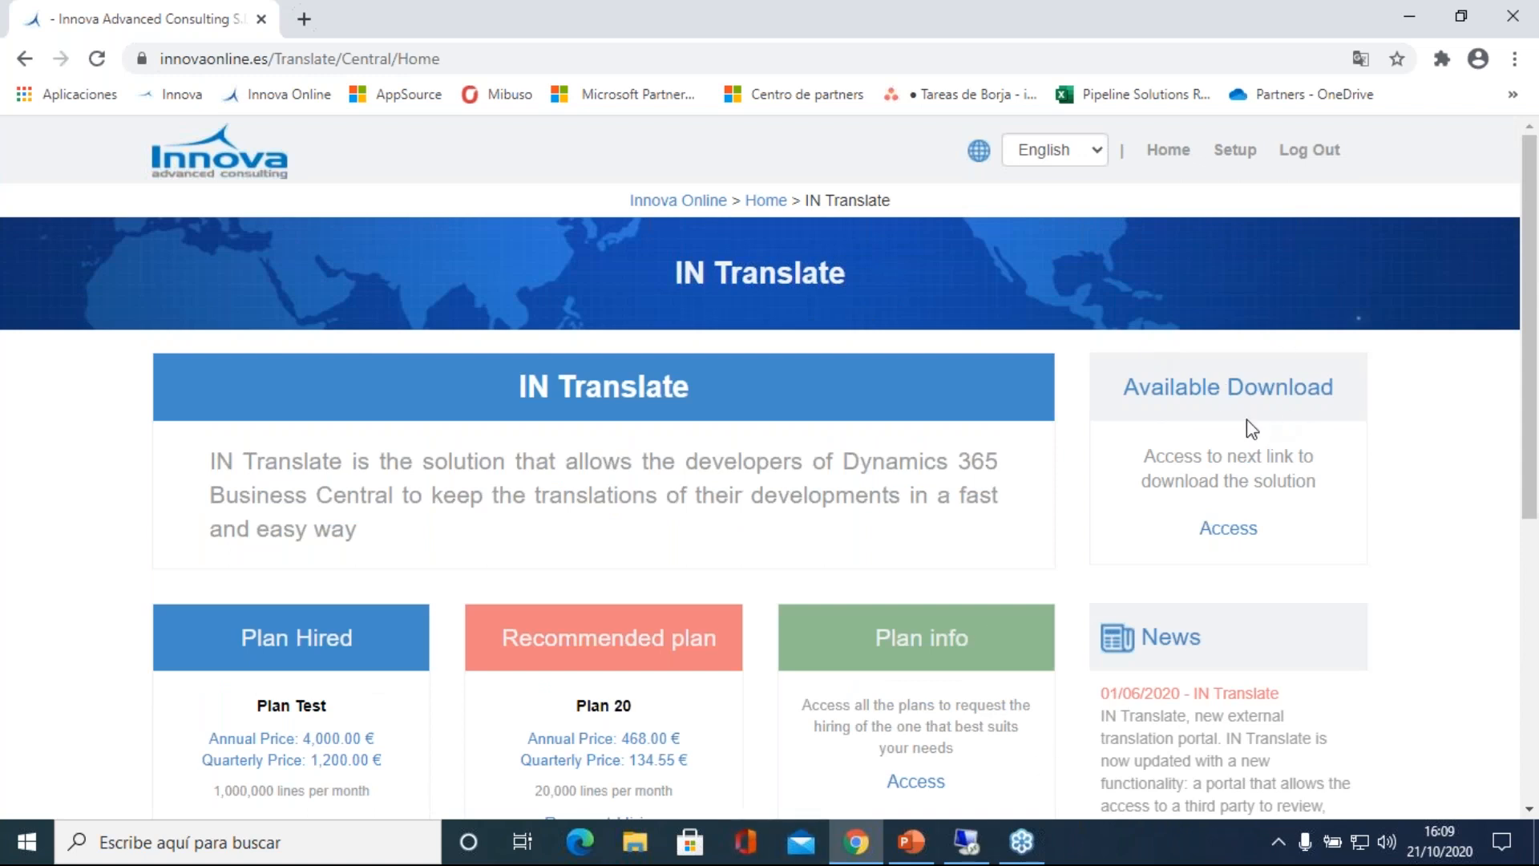
Step: Switch to the remote Dynamics 365 Business Central session and view the Customer Id. in Innova Online Setup
{"action": "left_click", "coordinate": [866, 844]}
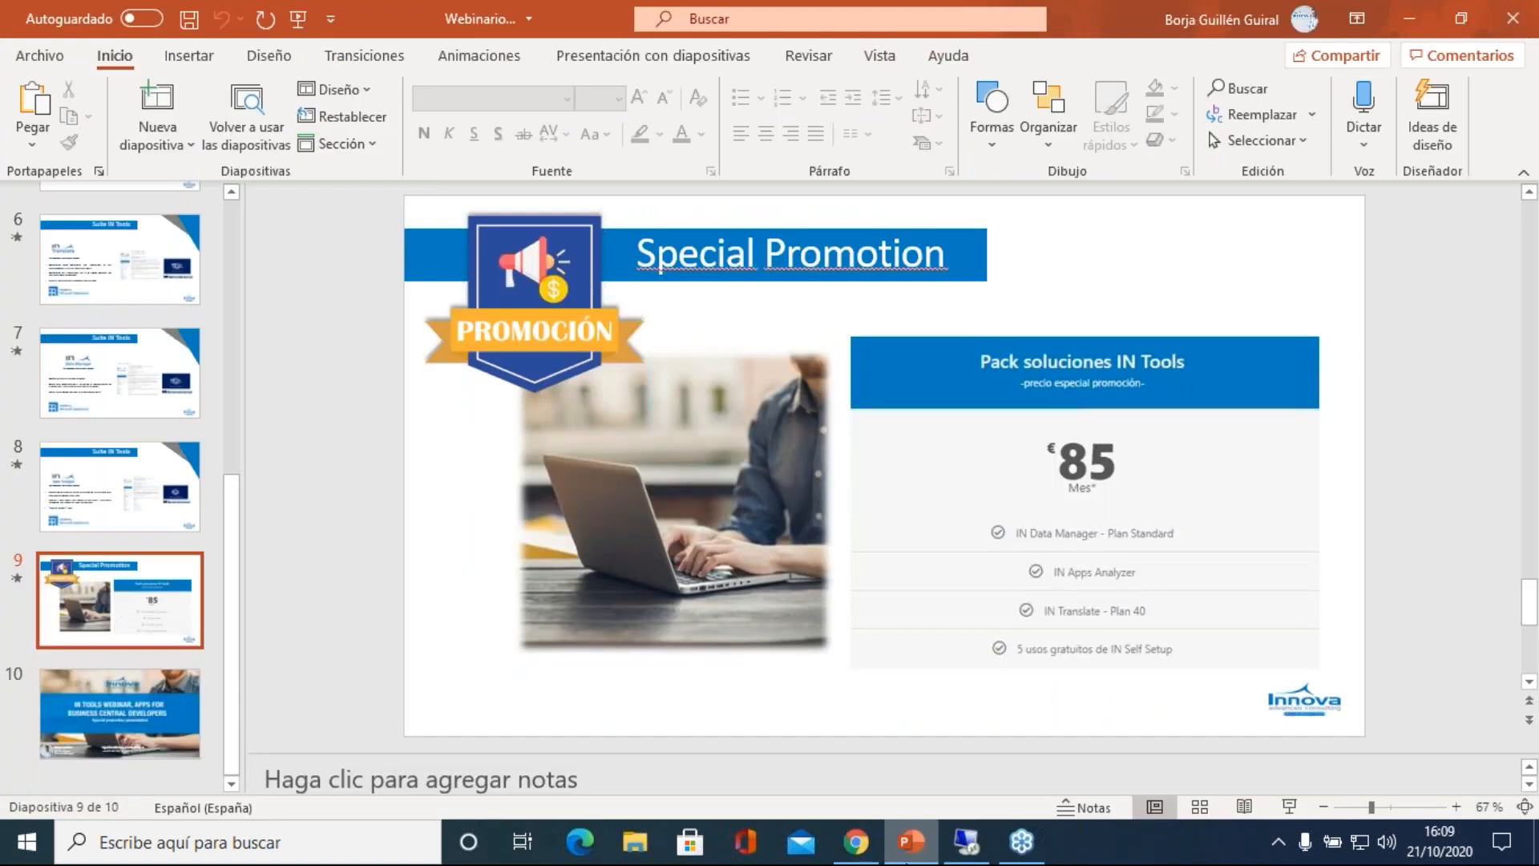
{"action": "left_click", "coordinate": [966, 841]}
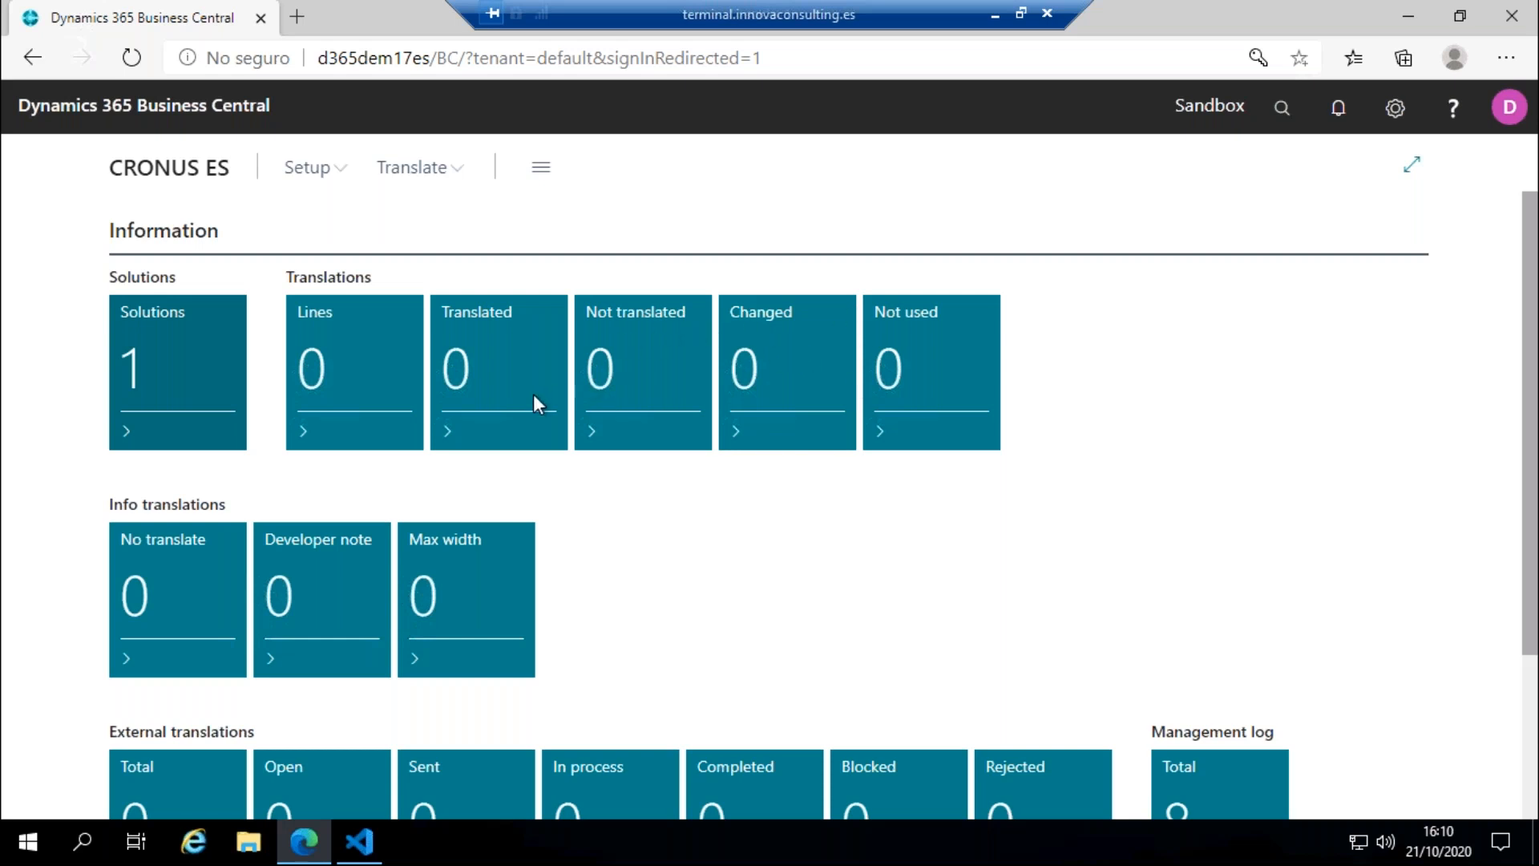
{"action": "left_click", "coordinate": [309, 167]}
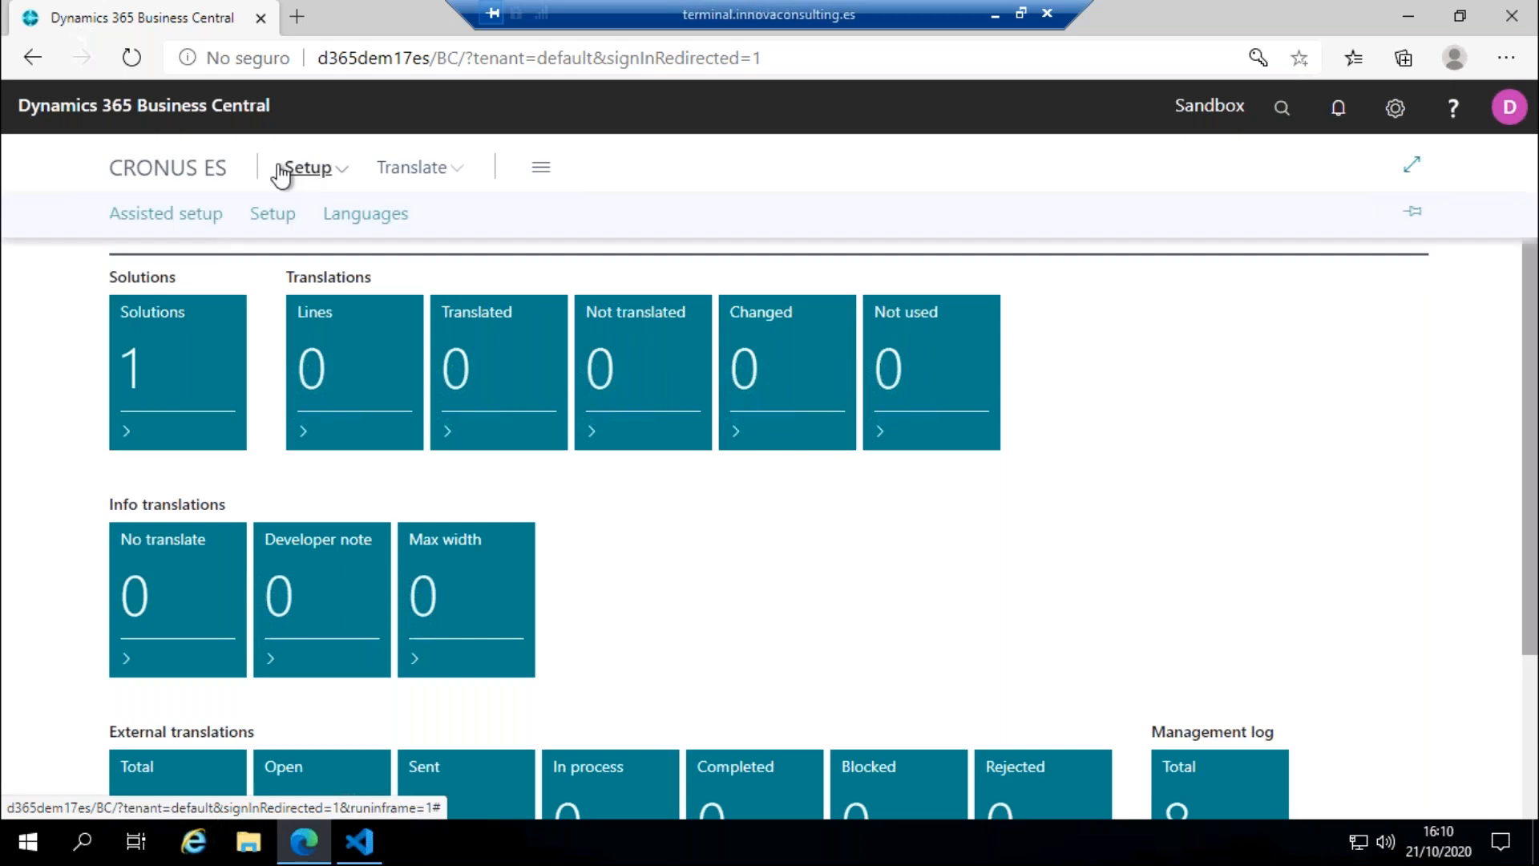
{"action": "left_click", "coordinate": [263, 221]}
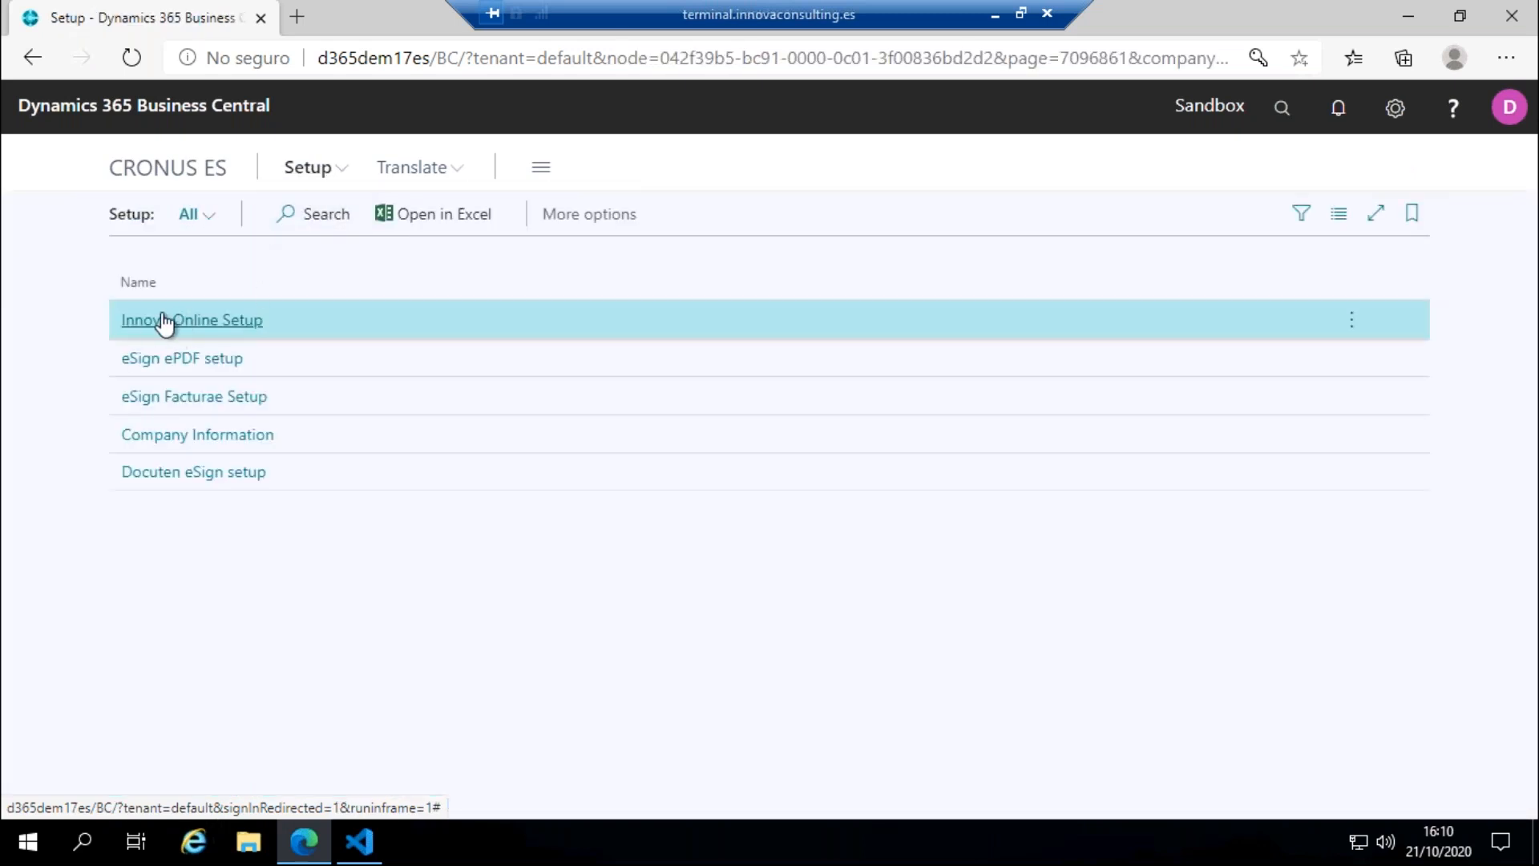
{"action": "left_click", "coordinate": [190, 320]}
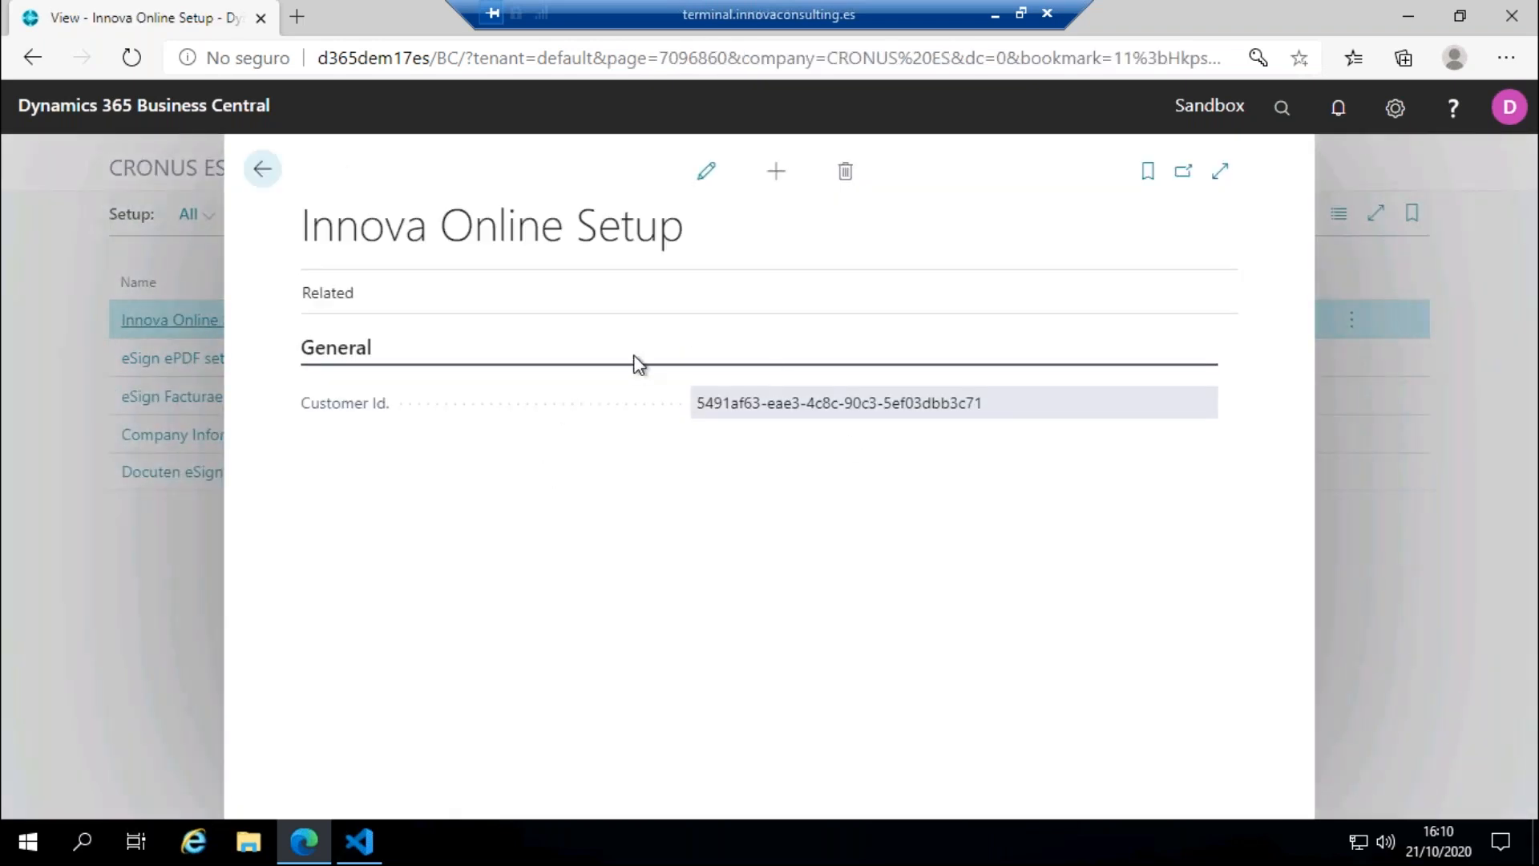
Step: Leave Innova Online Setup and rerun the Set up IN Translate guide from the assisted setup list
{"action": "left_click", "coordinate": [262, 170]}
{"action": "left_click", "coordinate": [282, 178]}
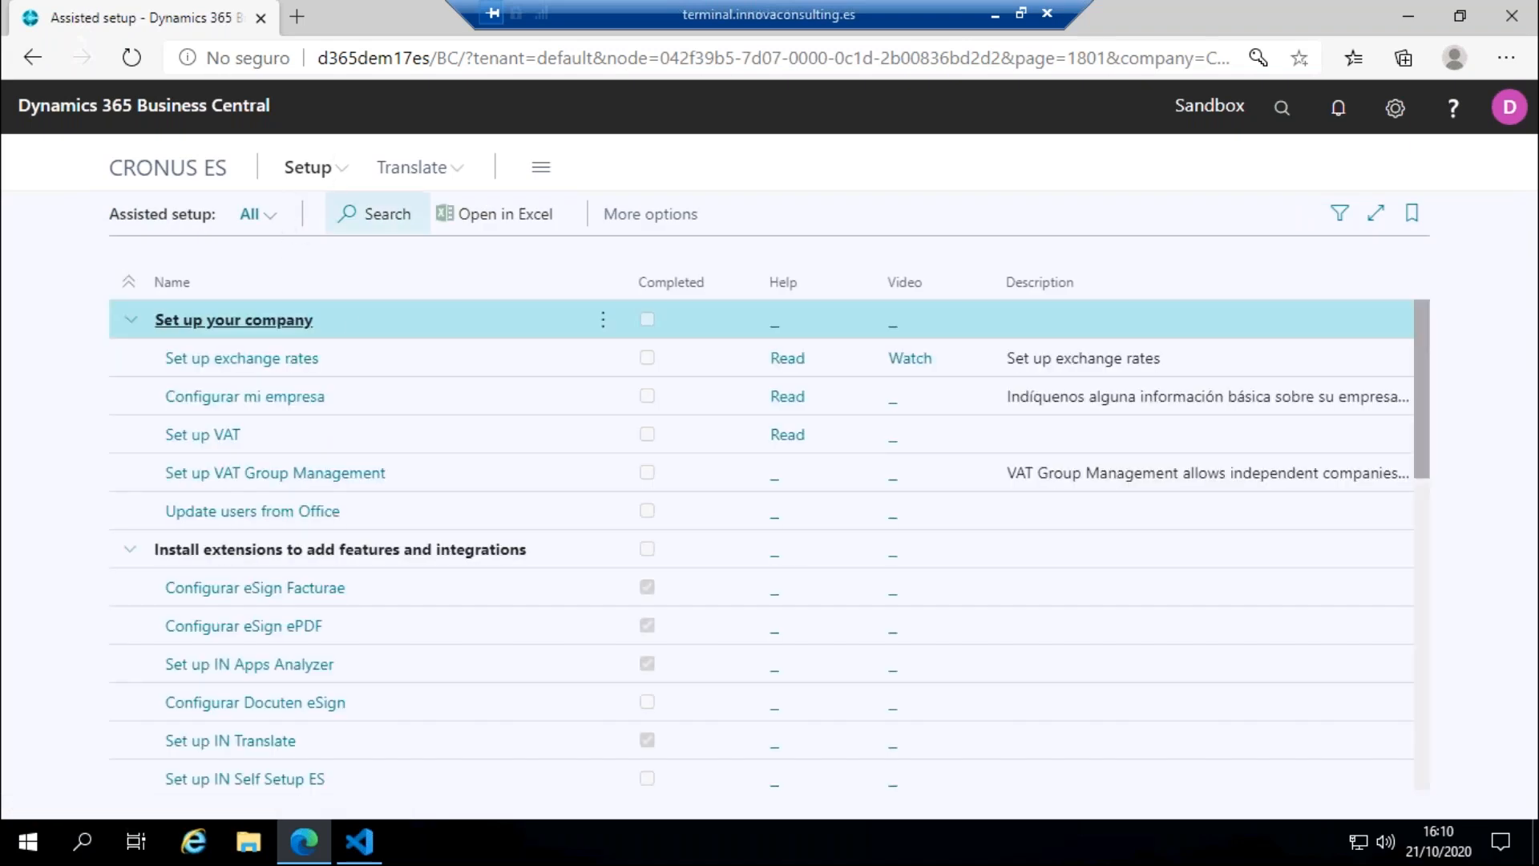
{"action": "scroll", "coordinate": [334, 384], "scroll_direction": "down", "scroll_amount": 3}
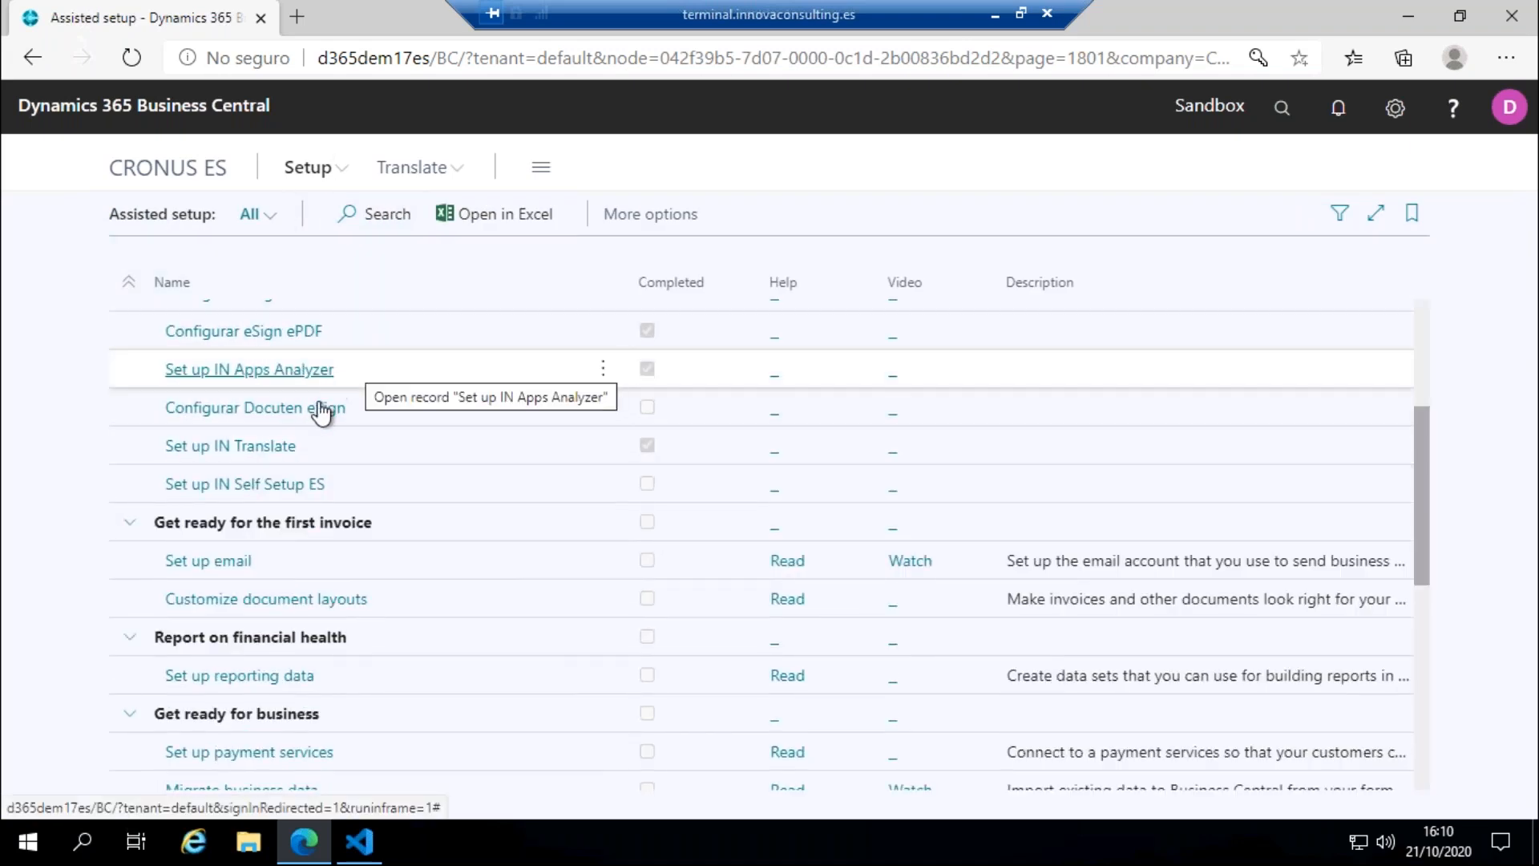
{"action": "left_click", "coordinate": [487, 450]}
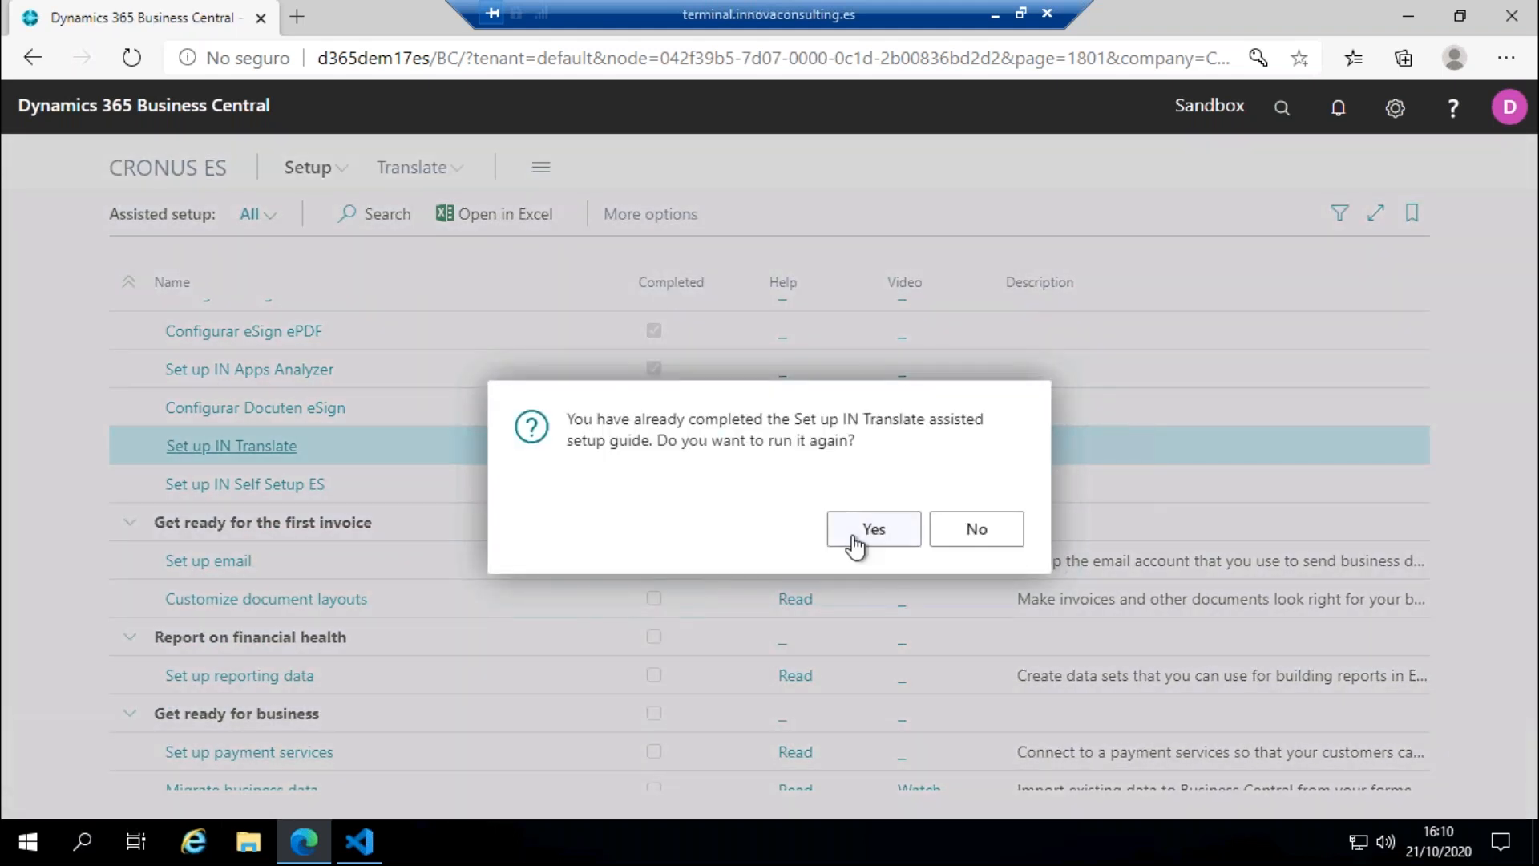
{"action": "left_click", "coordinate": [856, 546]}
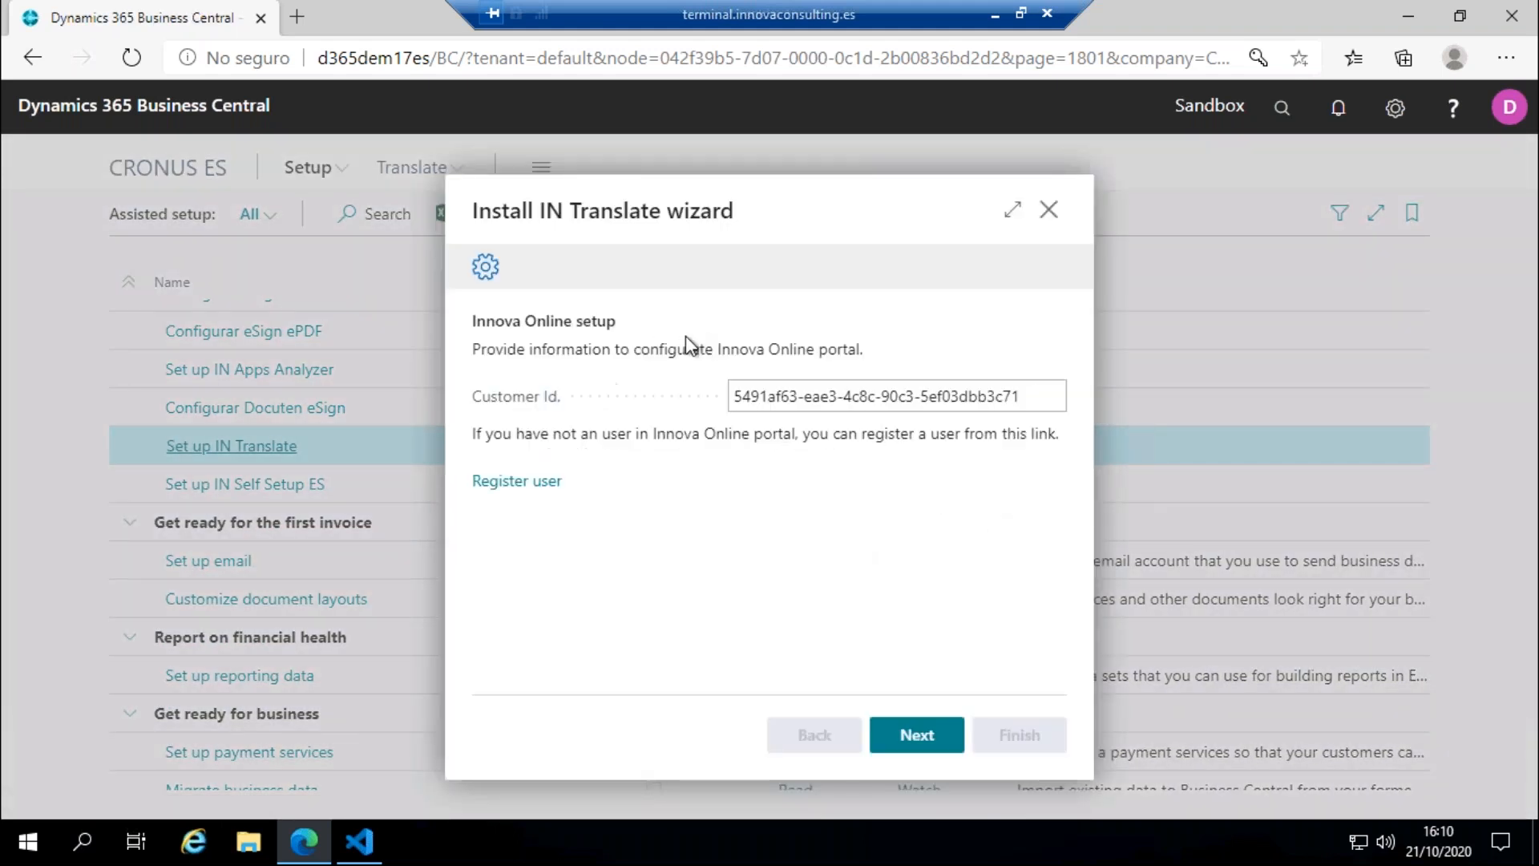
Step: Advance the Install IN Translate wizard past the Customer Id. page to the manual Languages step, and close it without finishing
{"action": "left_click", "coordinate": [749, 404]}
{"action": "left_click", "coordinate": [919, 734]}
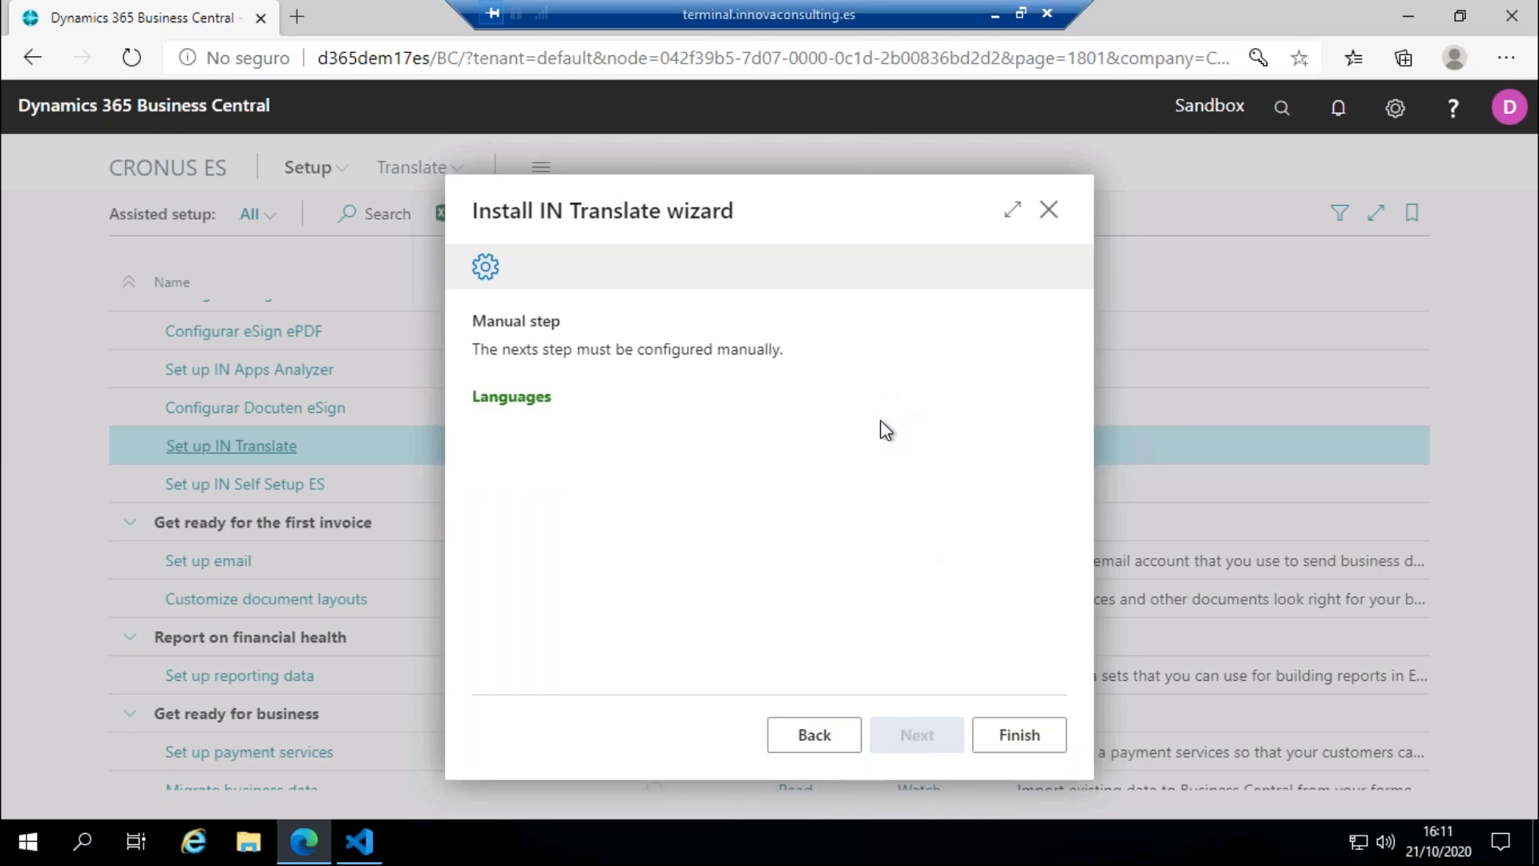
{"action": "left_click", "coordinate": [1048, 212]}
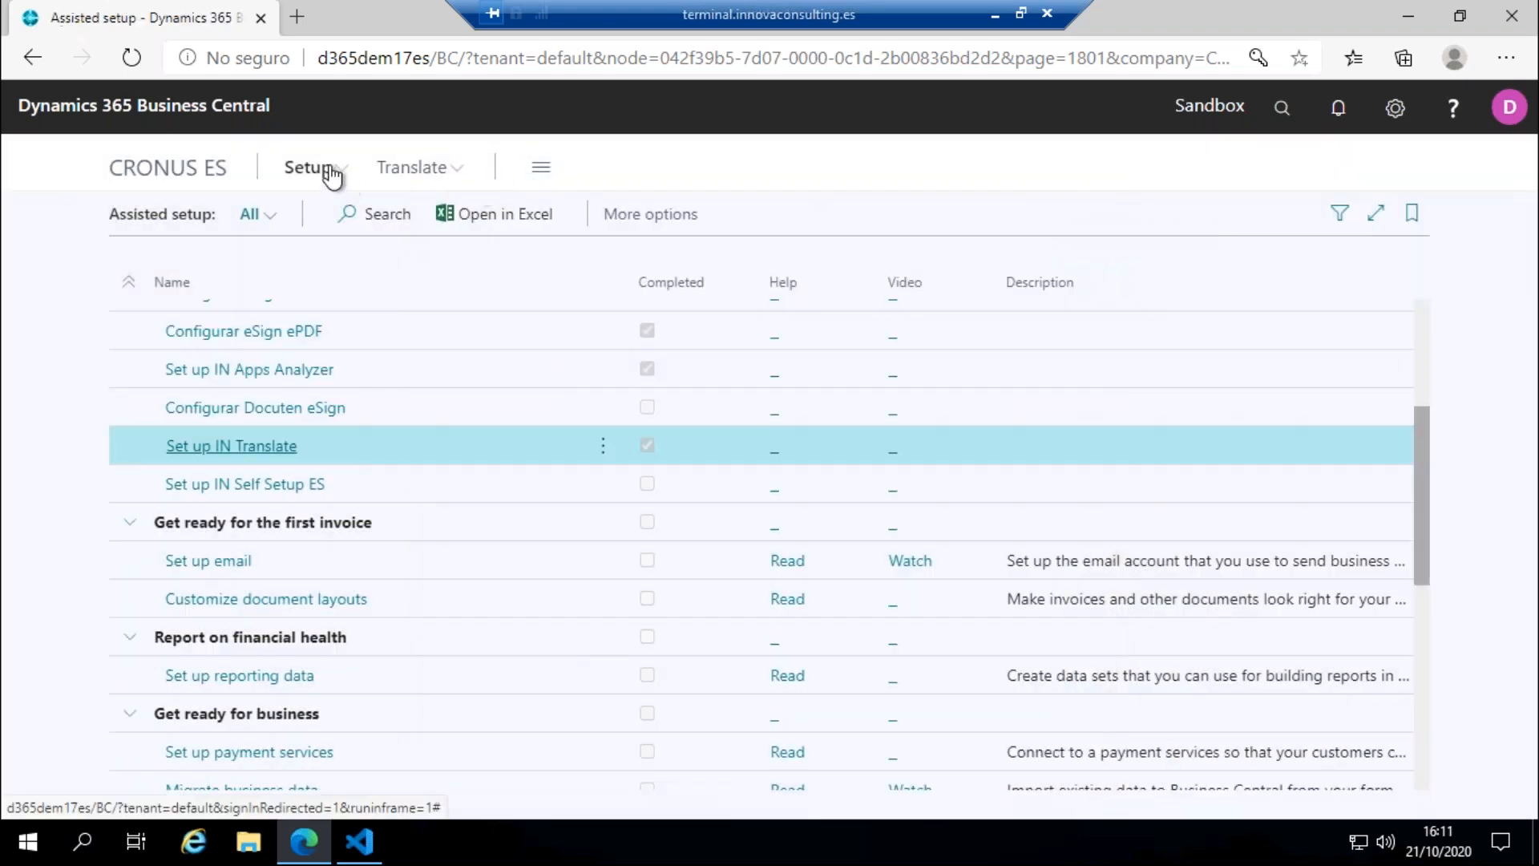
Step: Review the ISO 639-1 codes in the Languages list and return to the IN Translate home page
{"action": "left_click", "coordinate": [331, 175]}
{"action": "left_click", "coordinate": [366, 213]}
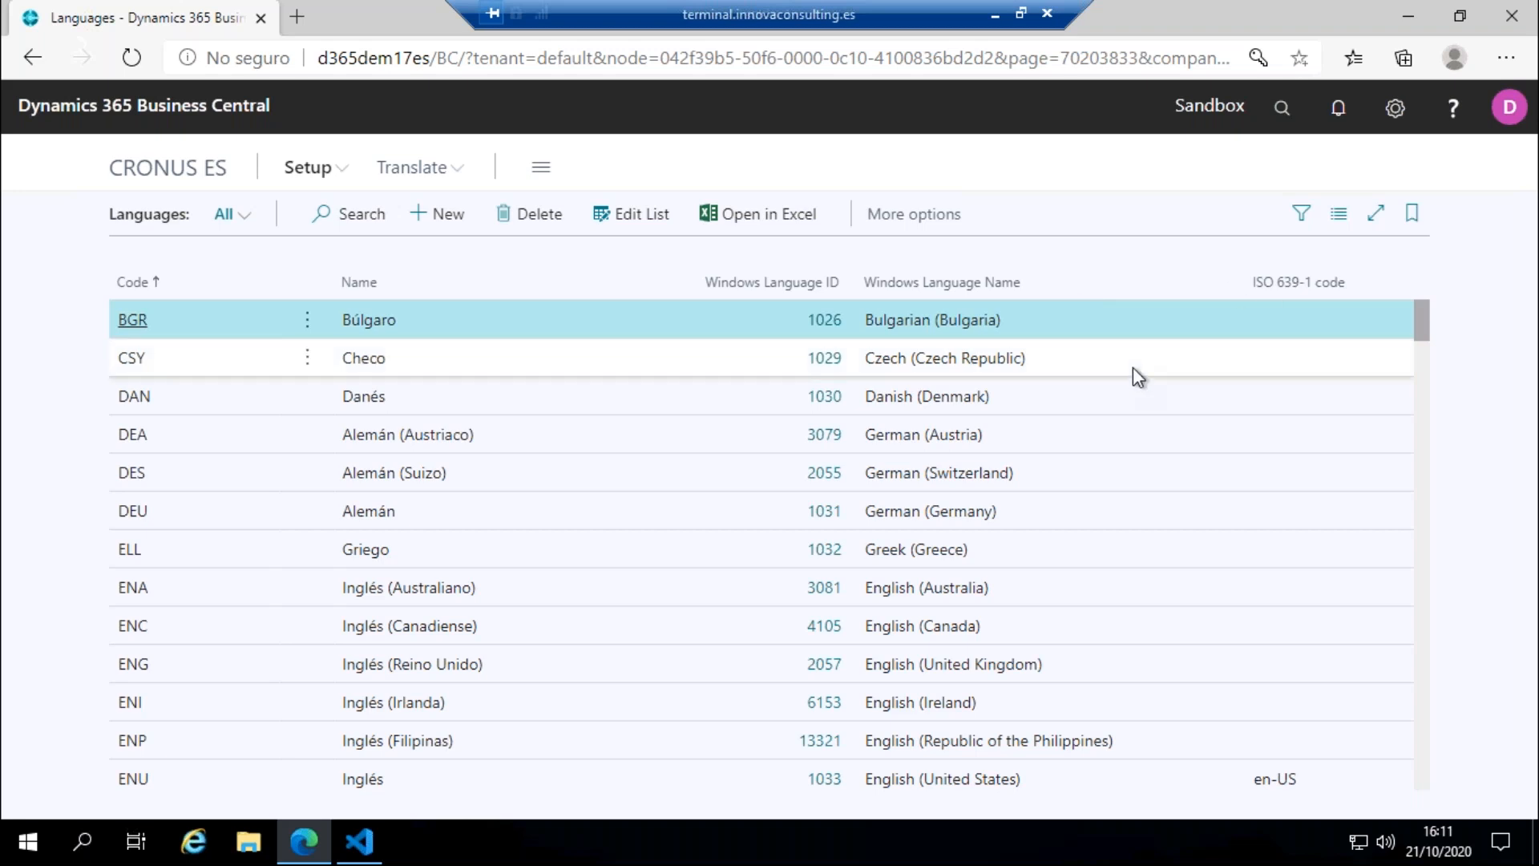
{"action": "scroll", "coordinate": [1136, 370], "scroll_direction": "down", "scroll_amount": 1}
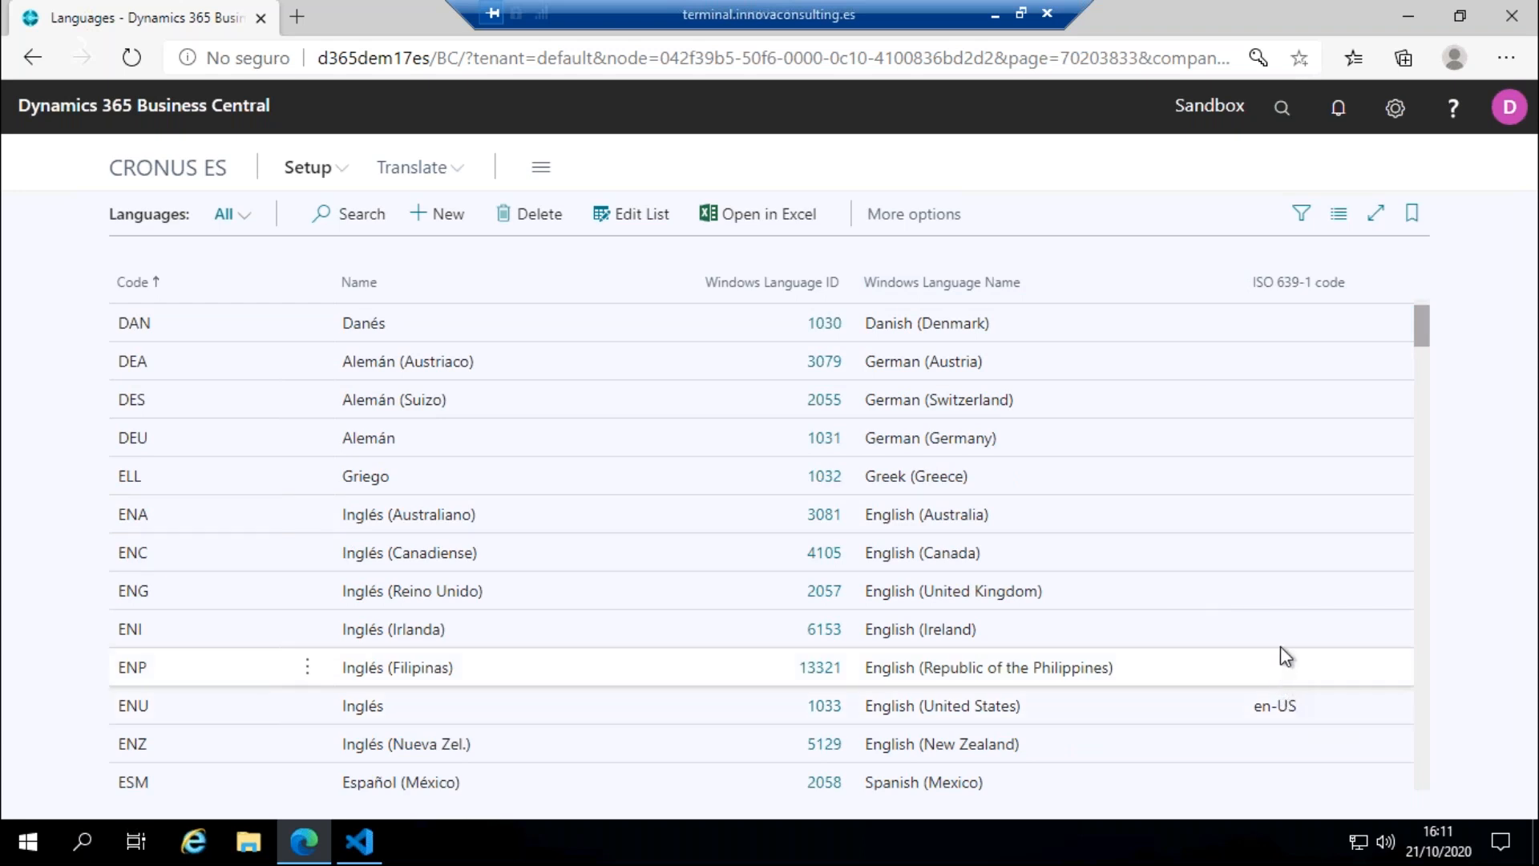
{"action": "scroll", "coordinate": [1283, 653], "scroll_direction": "down", "scroll_amount": 3}
{"action": "scroll", "coordinate": [1257, 637], "scroll_direction": "down", "scroll_amount": 7}
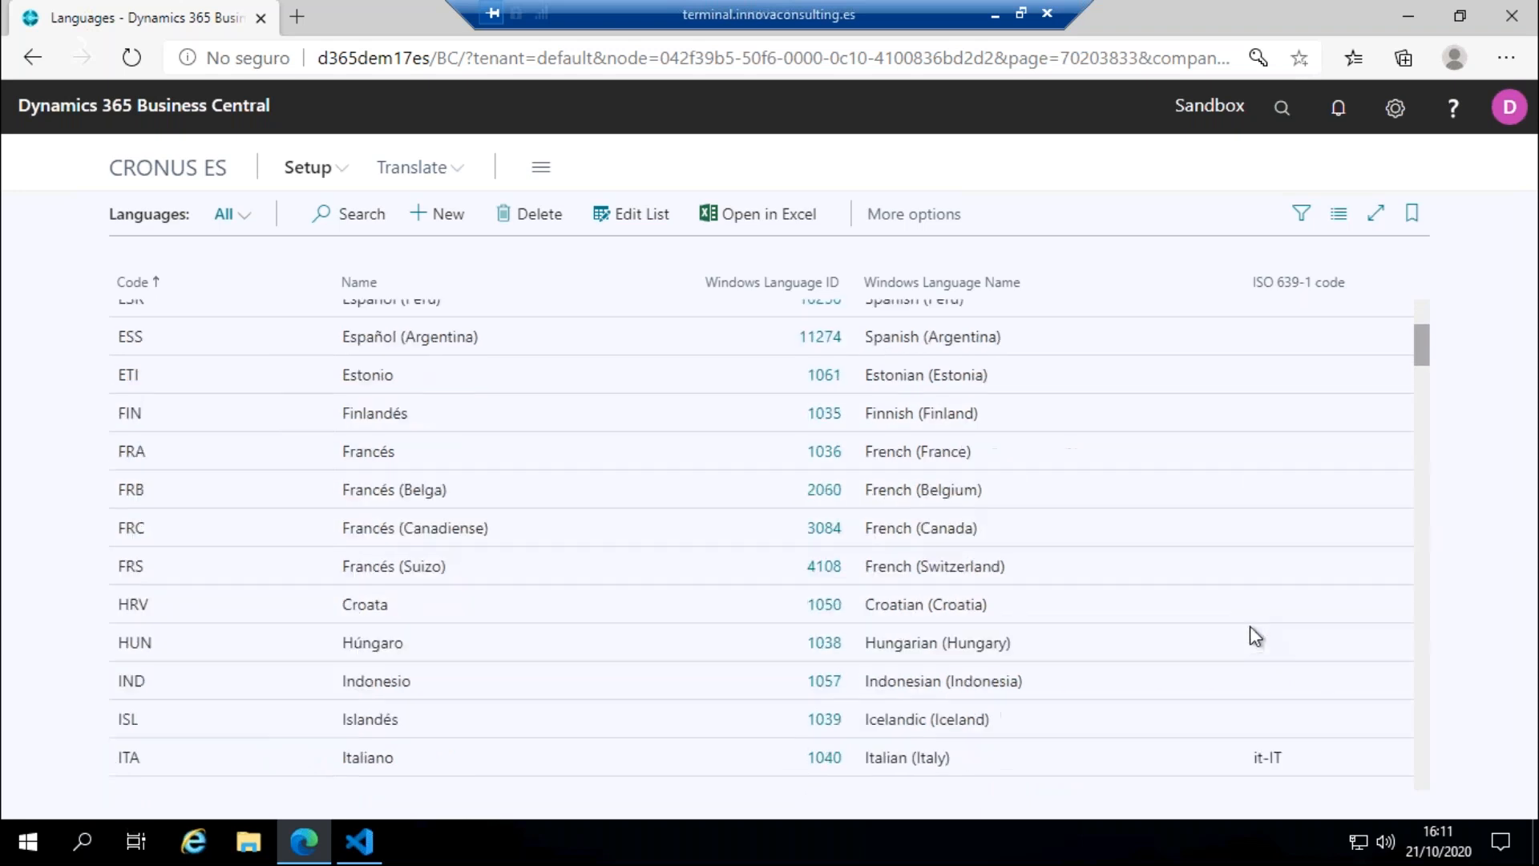
{"action": "scroll", "coordinate": [1264, 621], "scroll_direction": "up", "scroll_amount": 1}
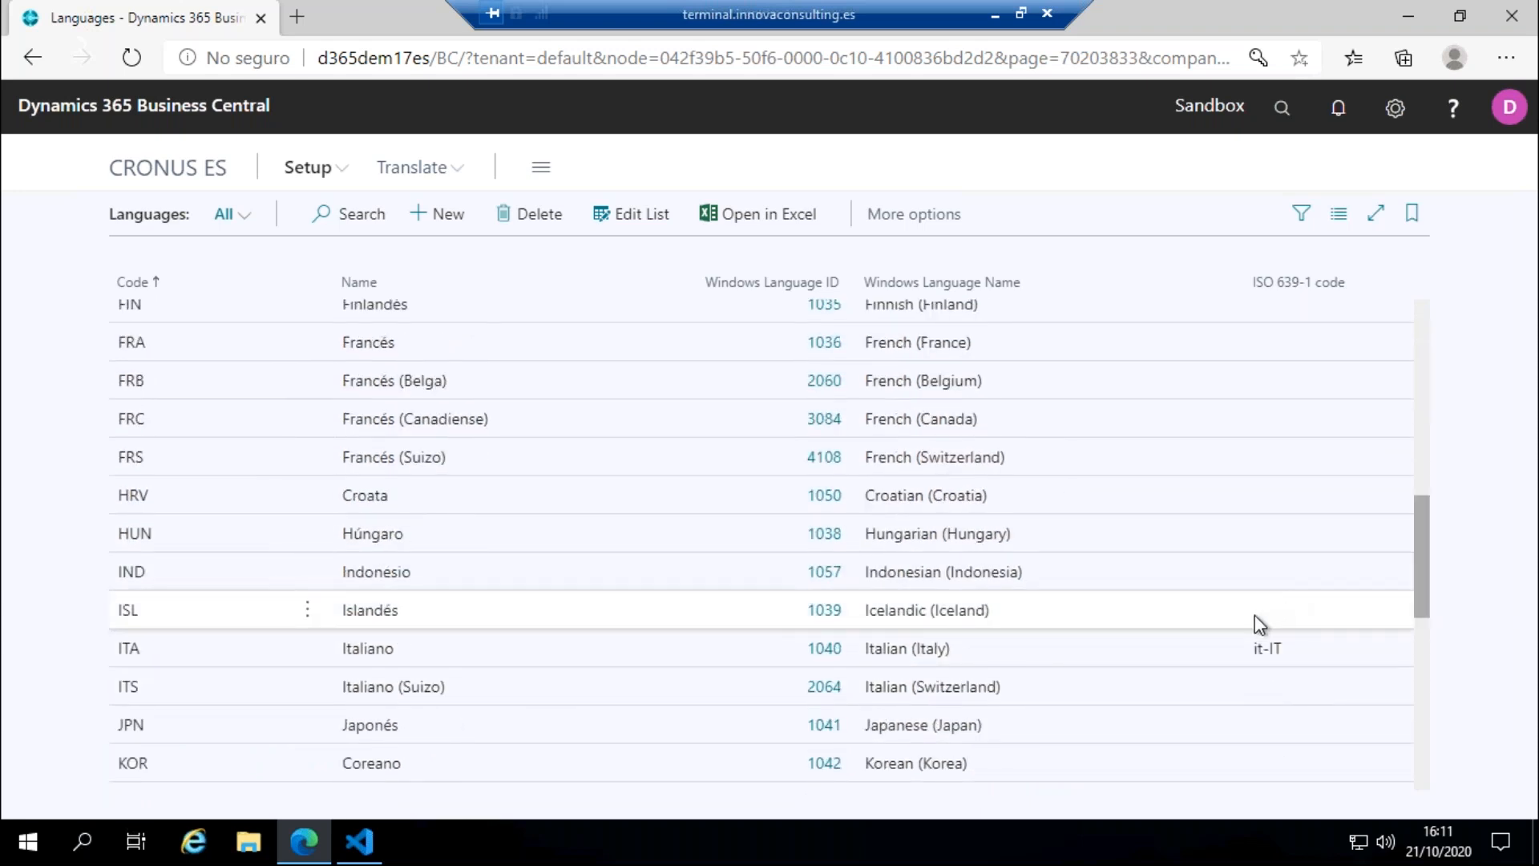
{"action": "scroll", "coordinate": [1254, 614], "scroll_direction": "up", "scroll_amount": 7}
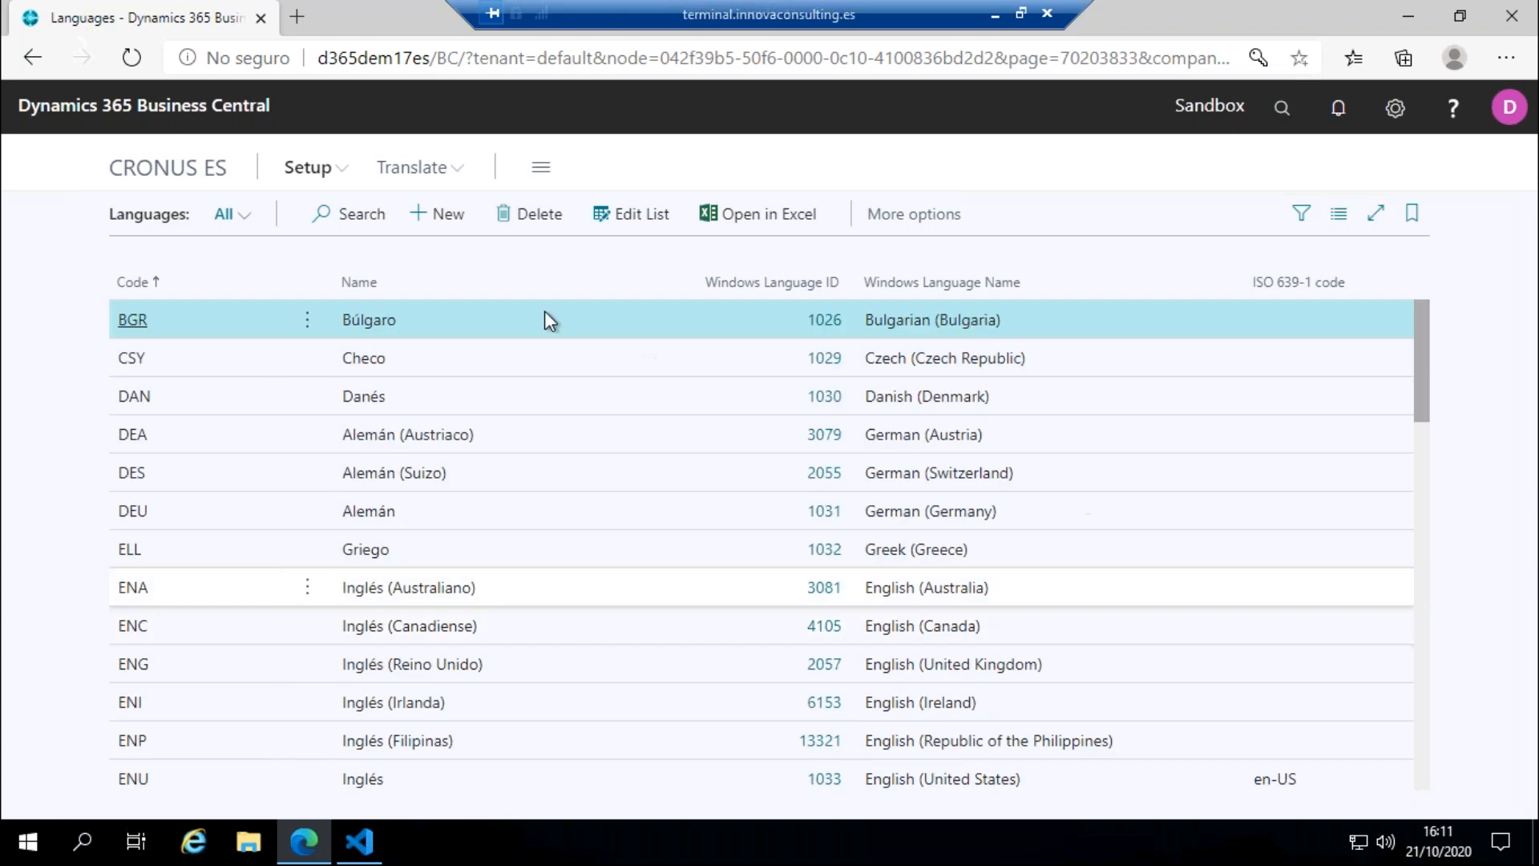
{"action": "left_click", "coordinate": [176, 170]}
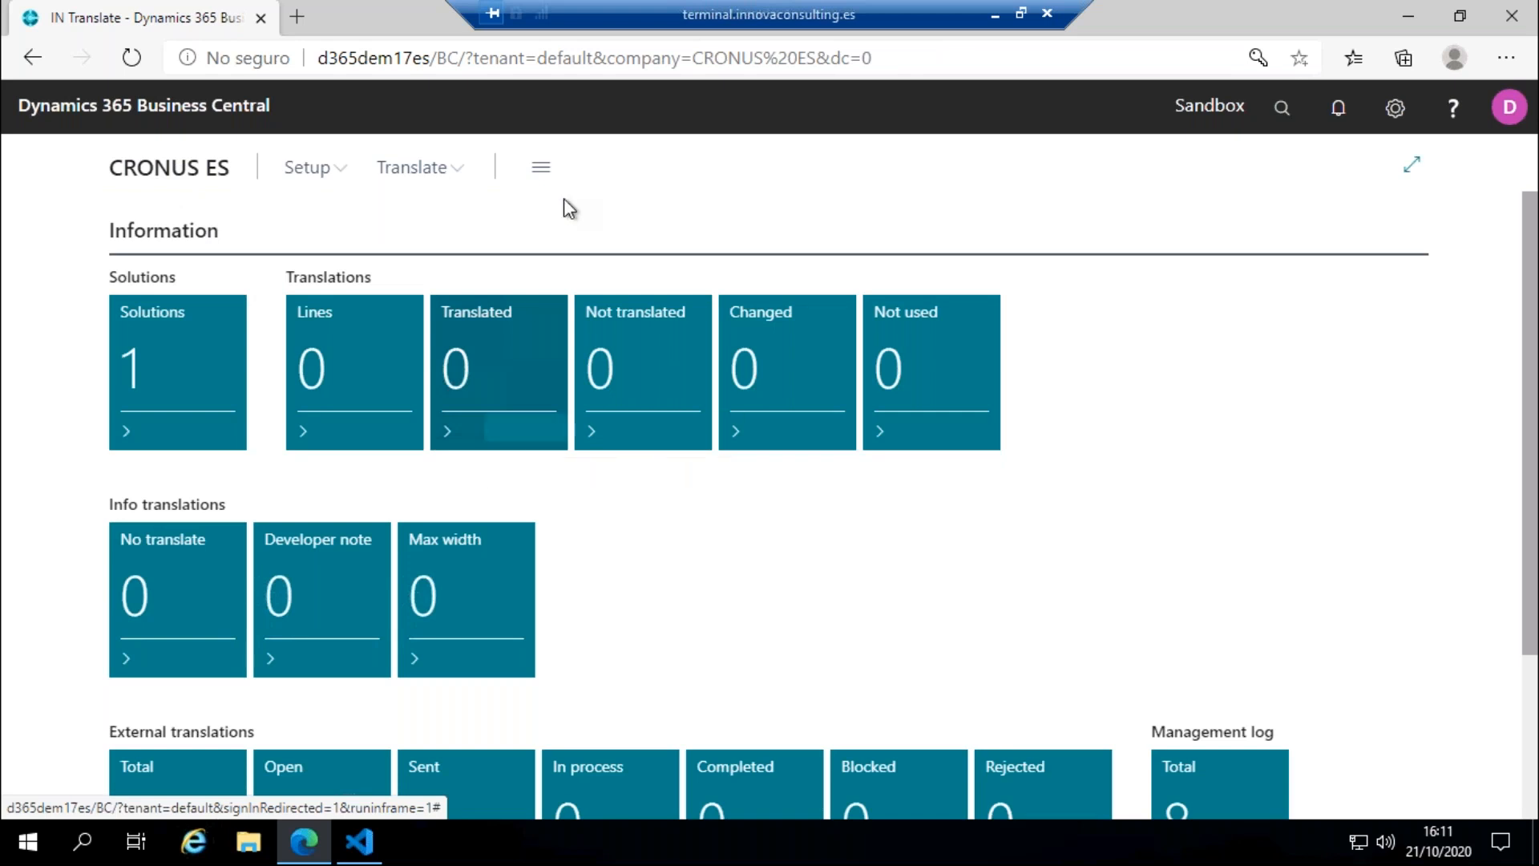
Step: Switch to Visual Studio Code, dismiss the notifications and examine the captions and labels in MyTable.table.al
{"action": "left_click", "coordinate": [360, 840]}
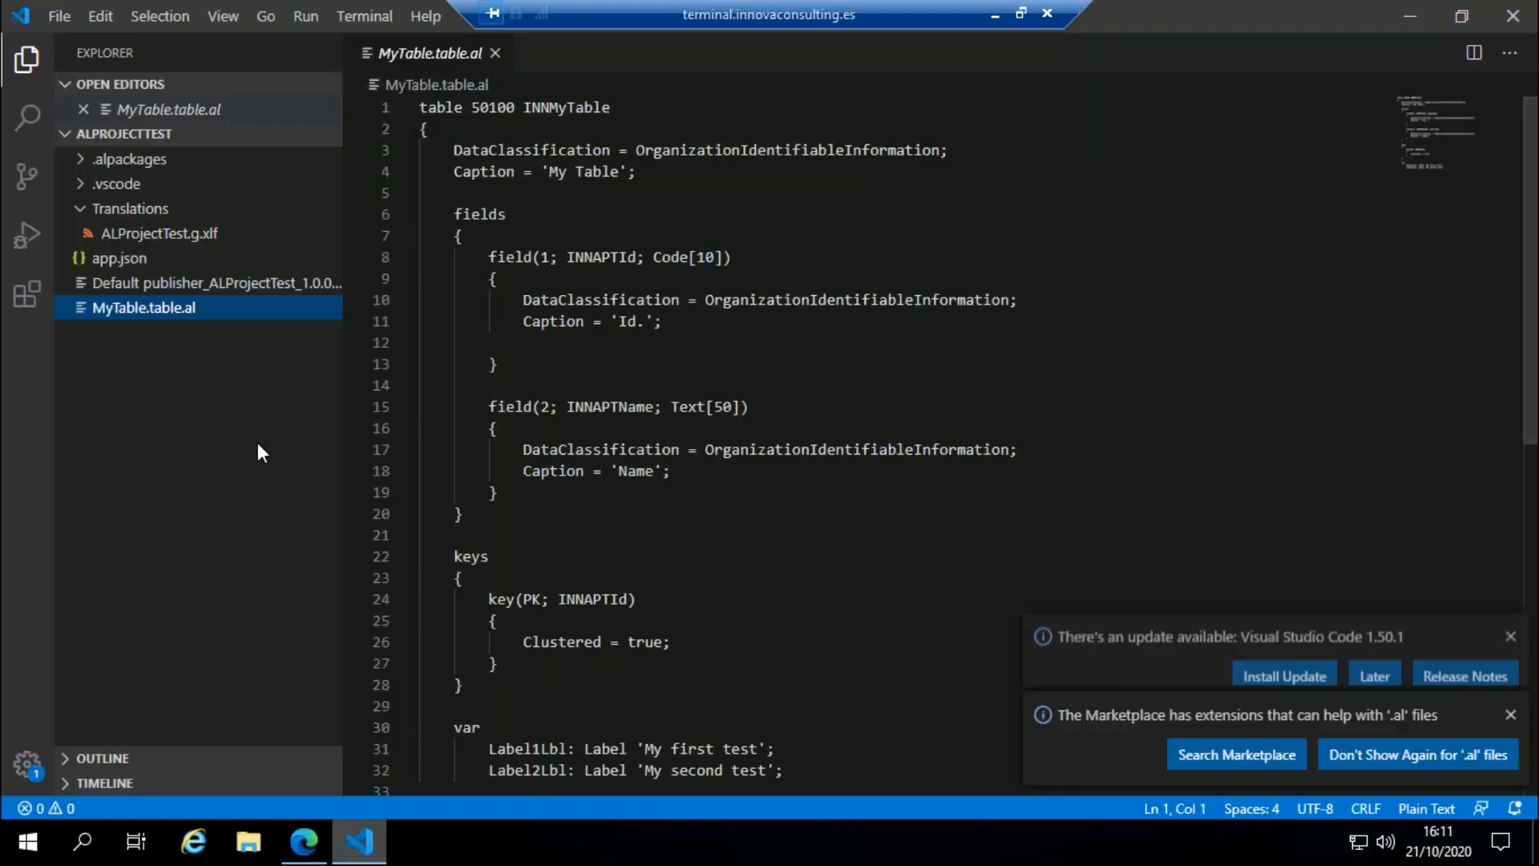
{"action": "left_click", "coordinate": [1511, 610]}
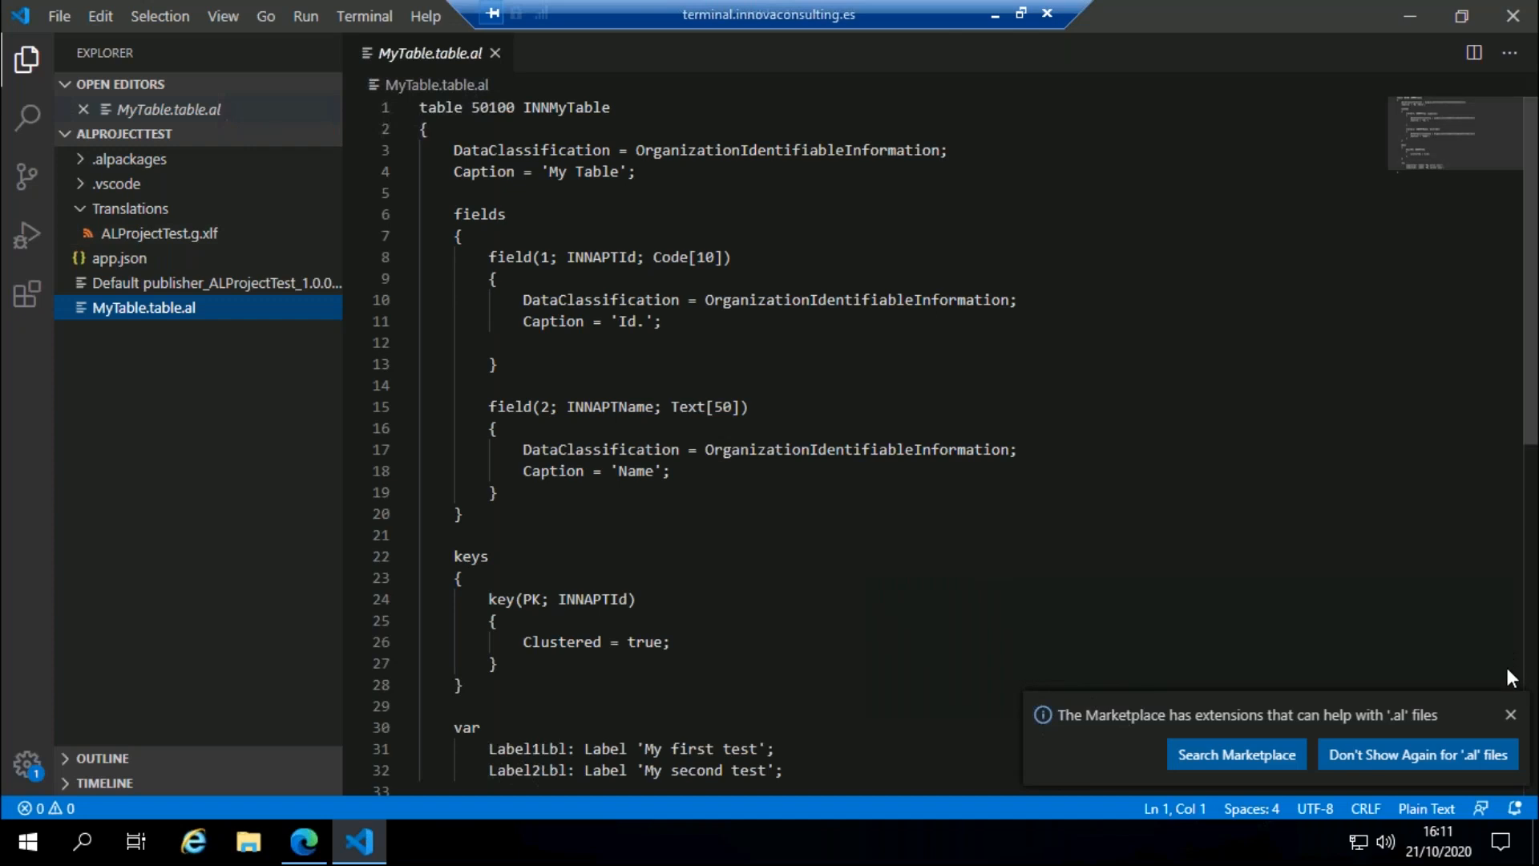
{"action": "left_click", "coordinate": [1510, 714]}
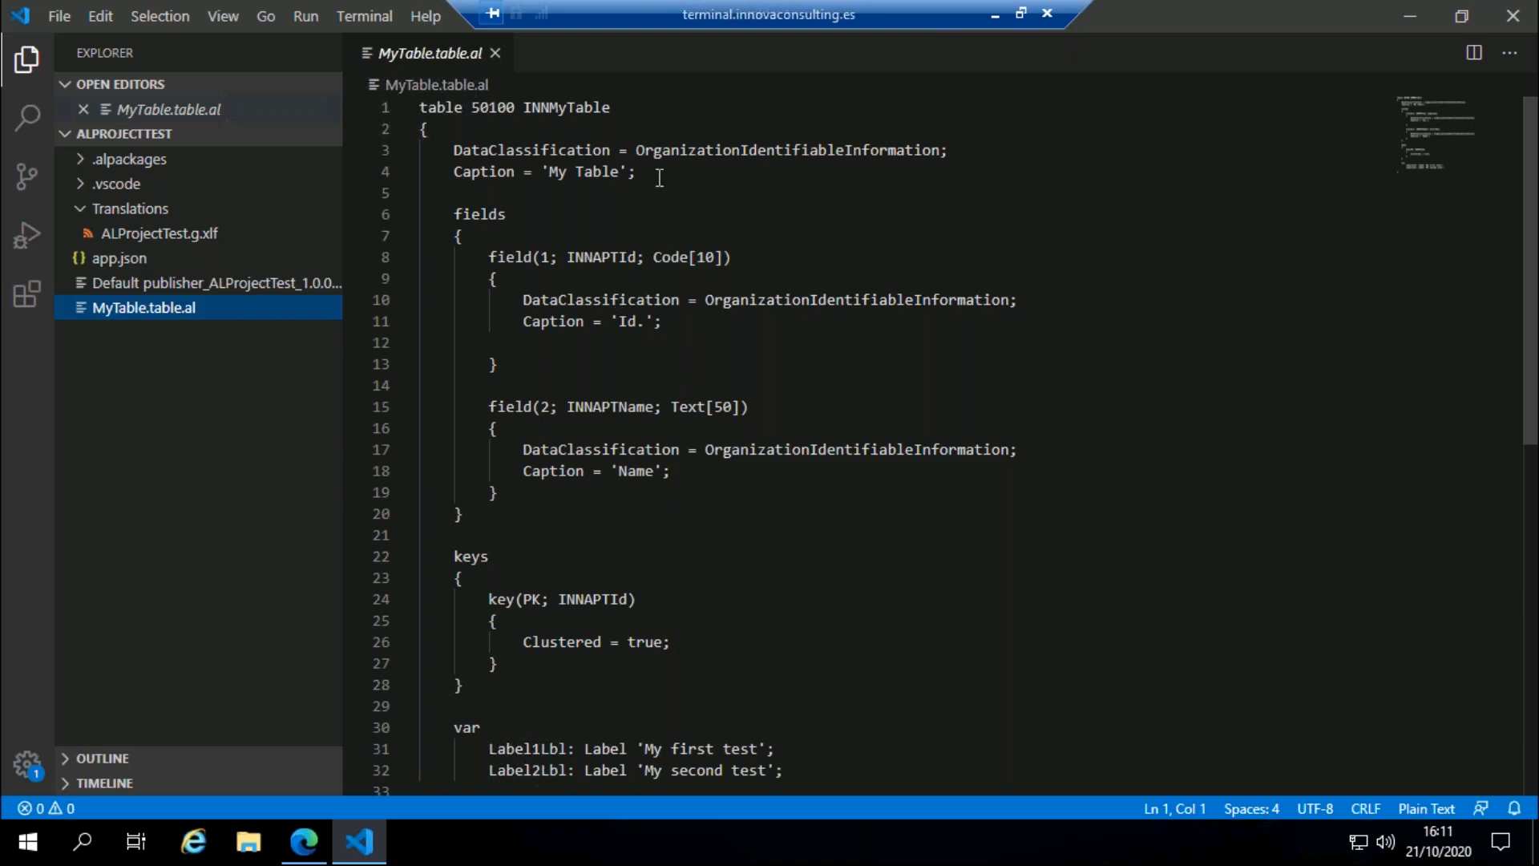
{"action": "scroll", "coordinate": [645, 326], "scroll_direction": "down", "scroll_amount": 8}
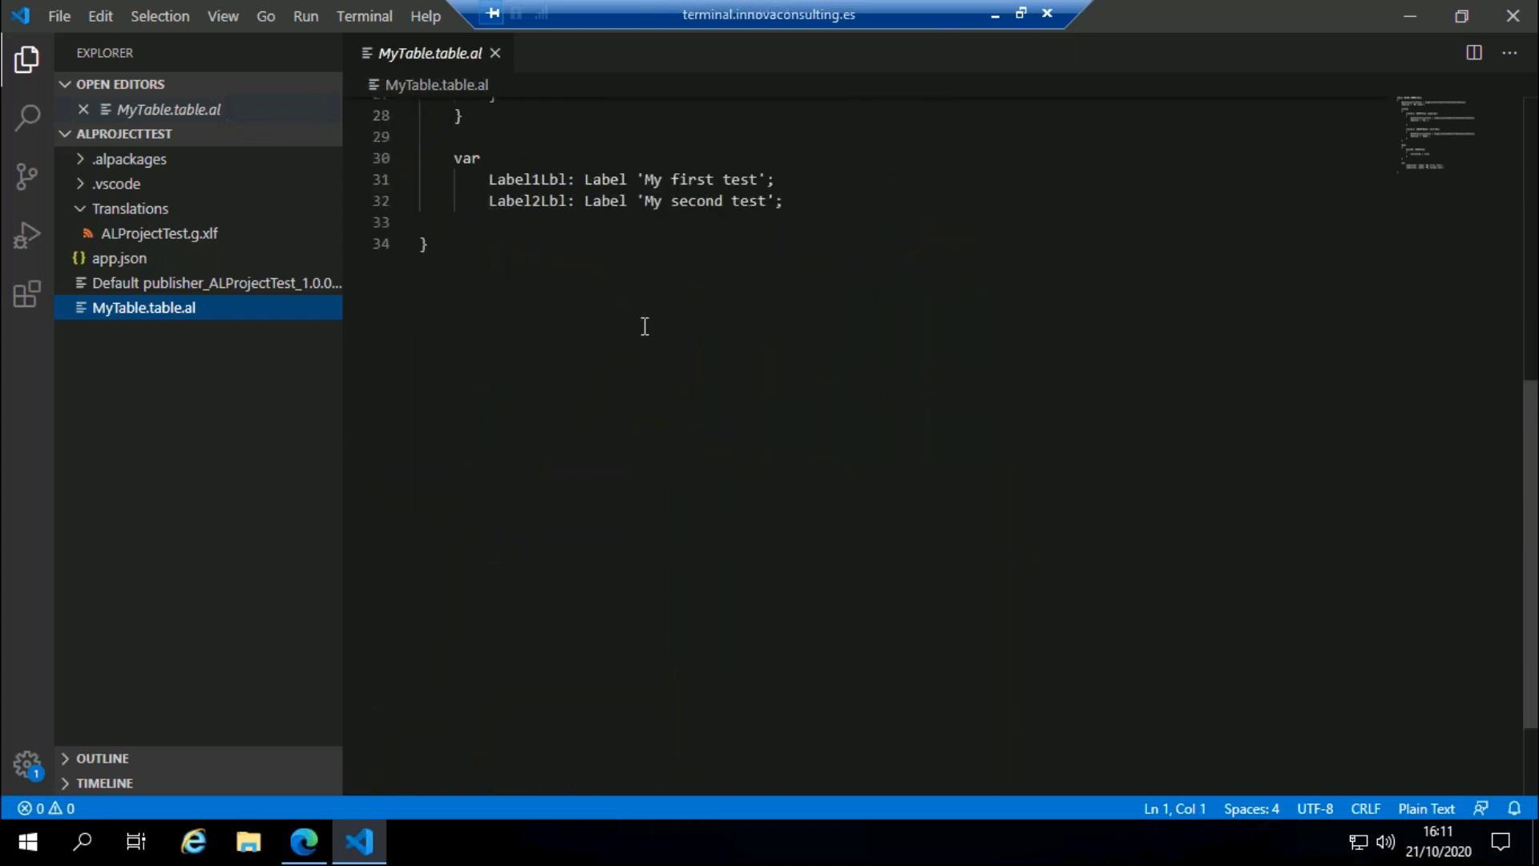
{"action": "scroll", "coordinate": [644, 327], "scroll_direction": "up", "scroll_amount": 2}
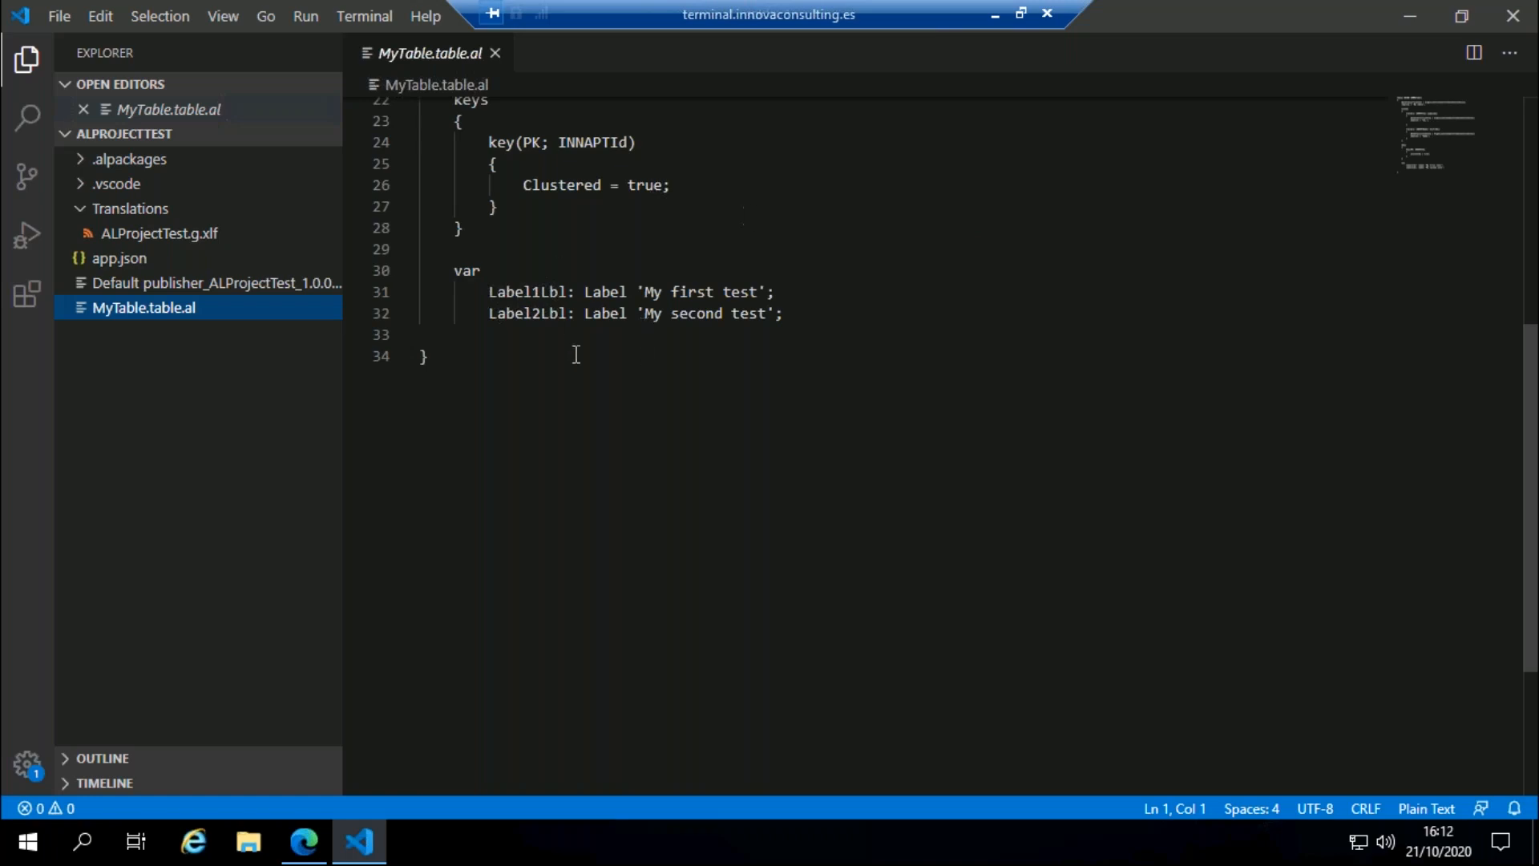
{"action": "scroll", "coordinate": [609, 348], "scroll_direction": "up", "scroll_amount": 5}
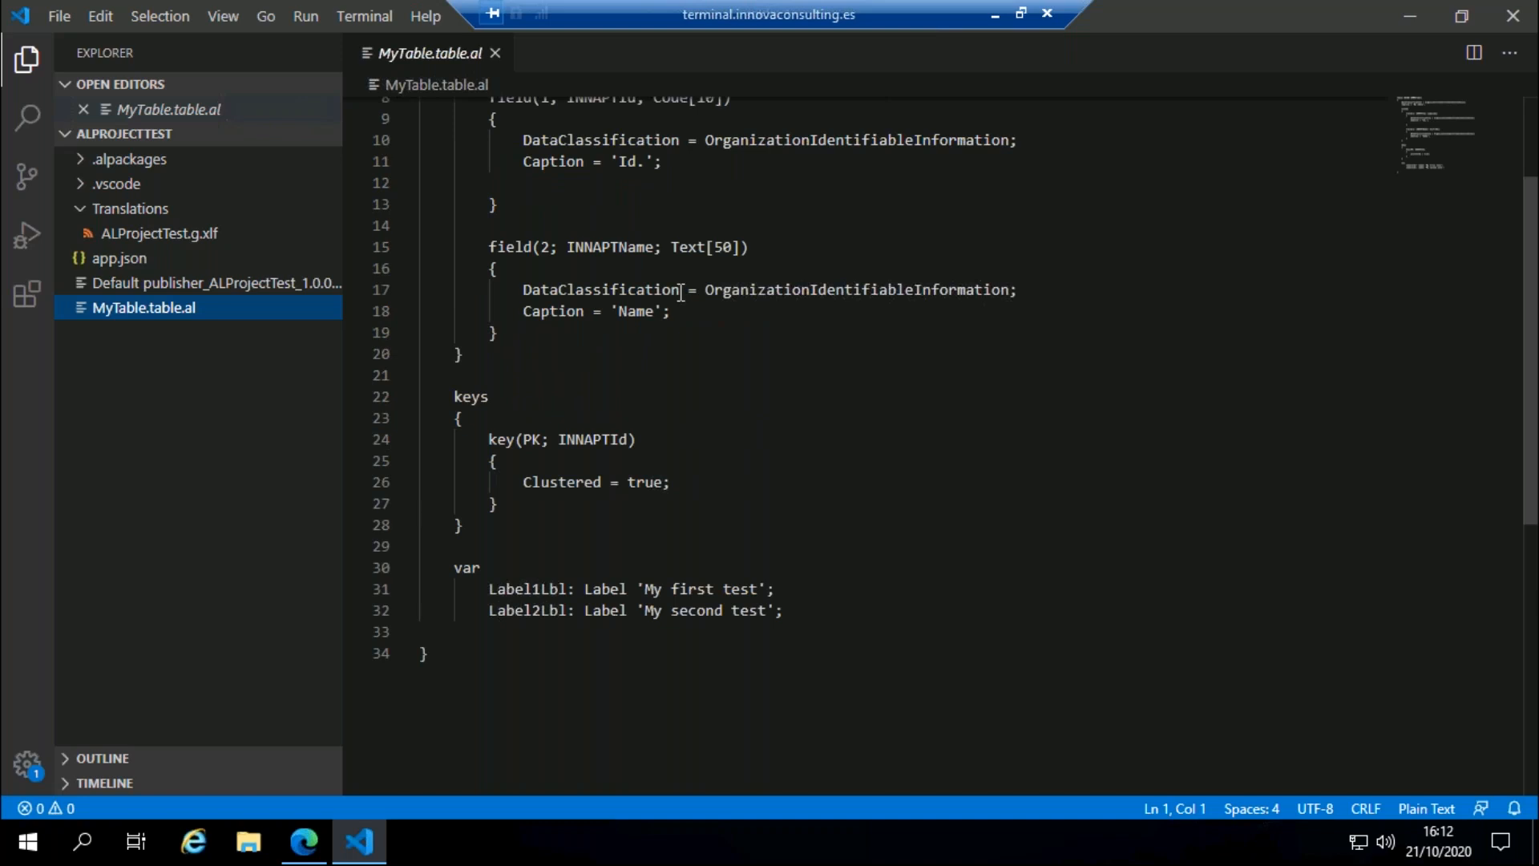
{"action": "scroll", "coordinate": [682, 336], "scroll_direction": "up", "scroll_amount": 3}
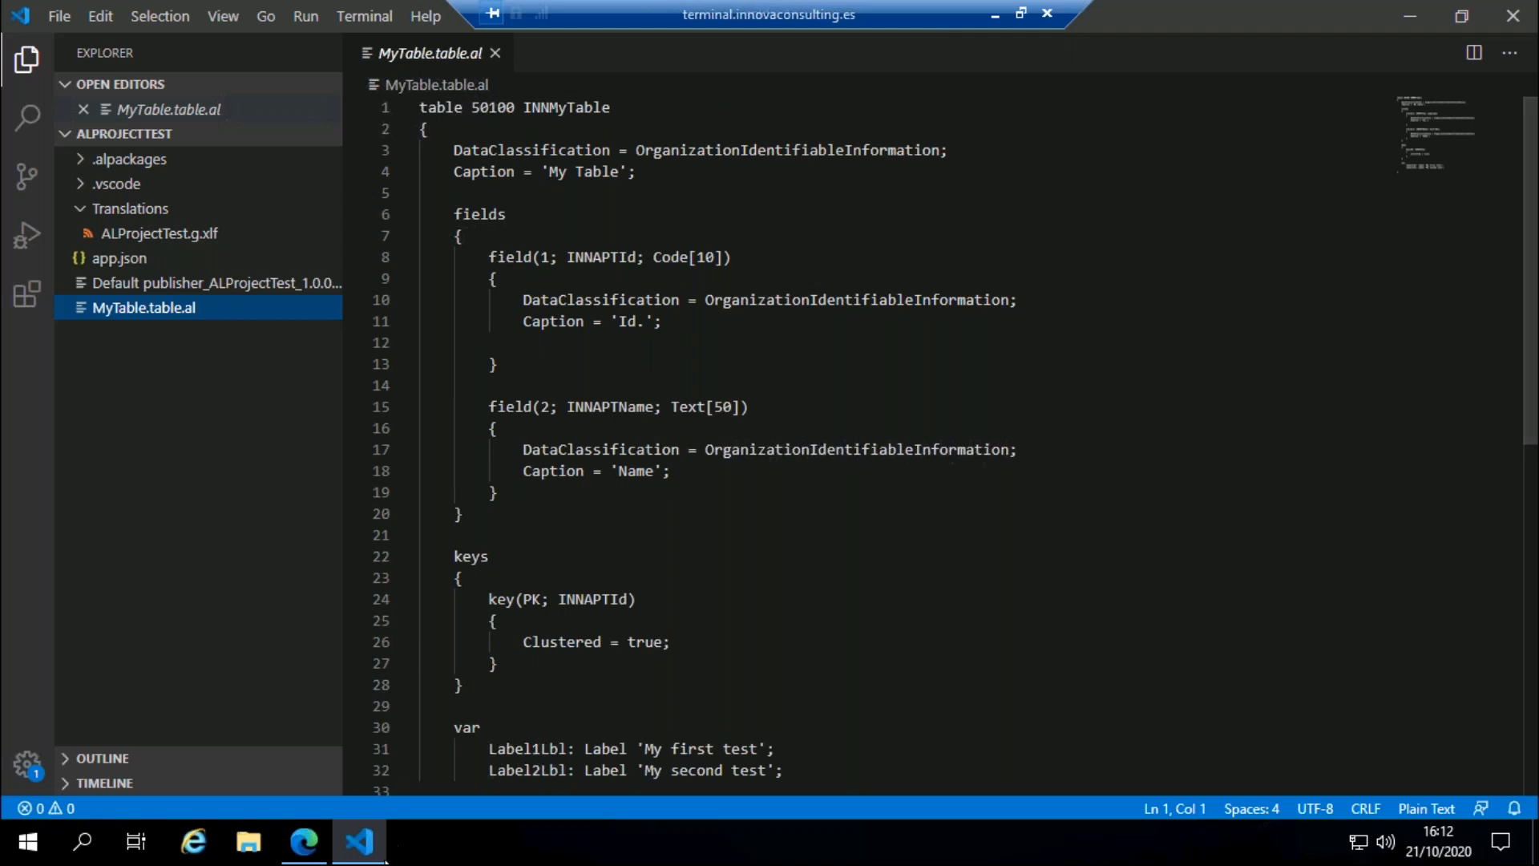
Step: Switch back to Business Central in the browser and open the Translate list
{"action": "left_click", "coordinate": [312, 848]}
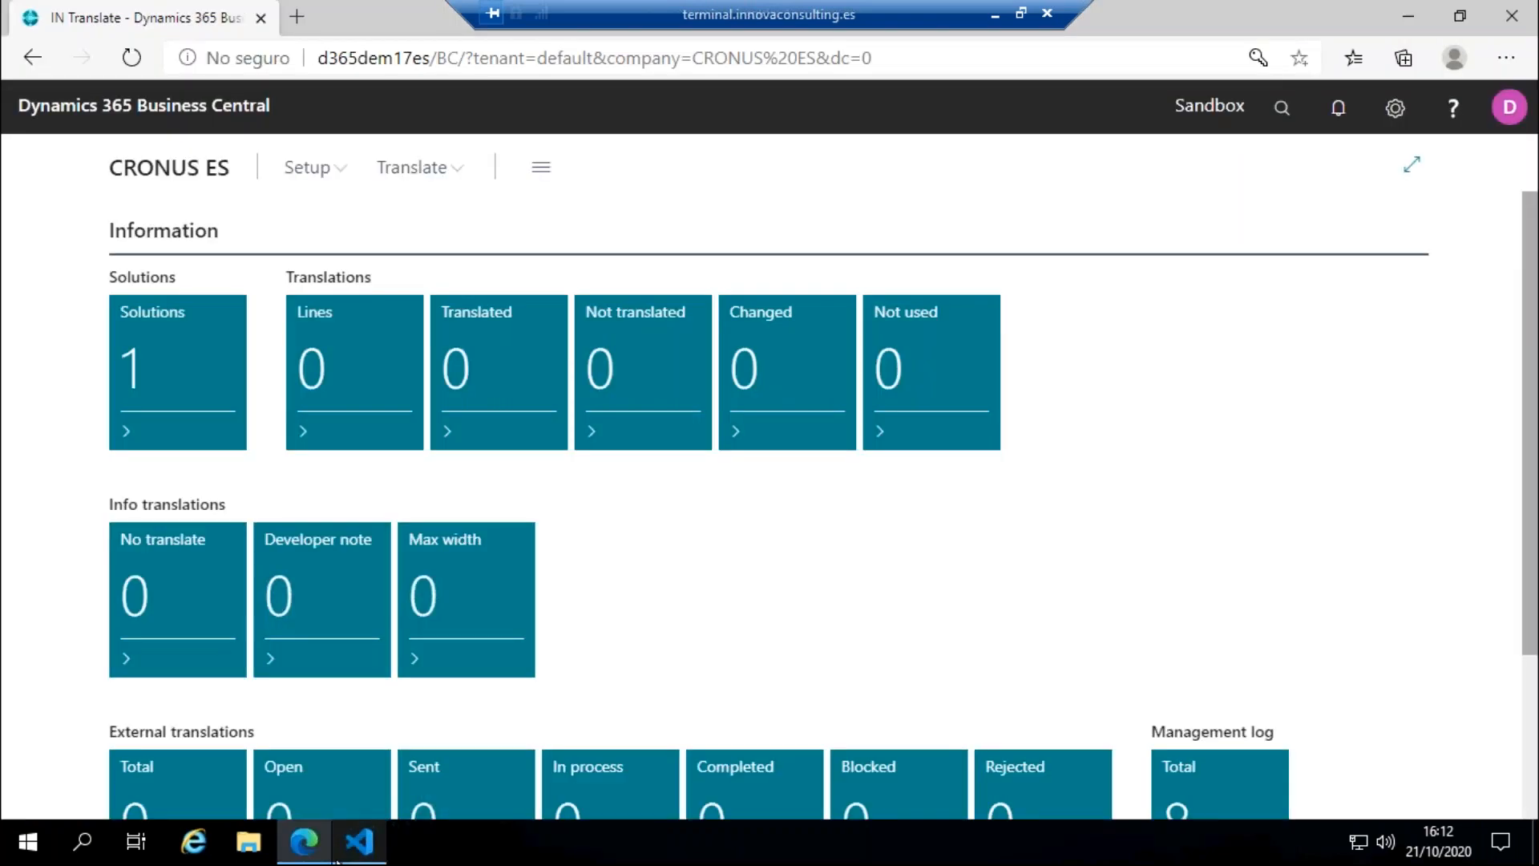
{"action": "left_click", "coordinate": [303, 170]}
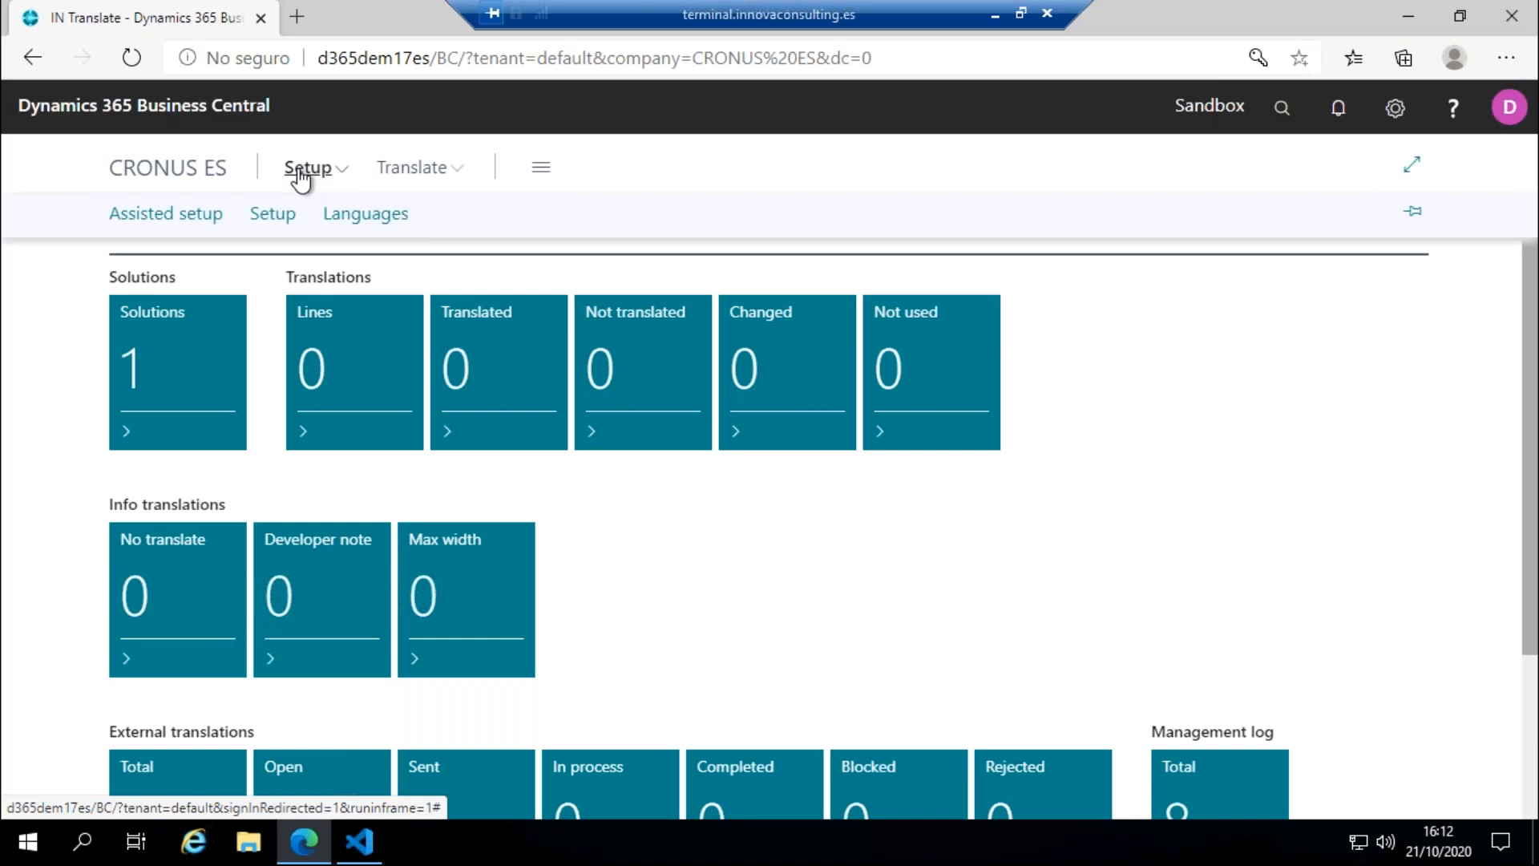
{"action": "left_click", "coordinate": [413, 170]}
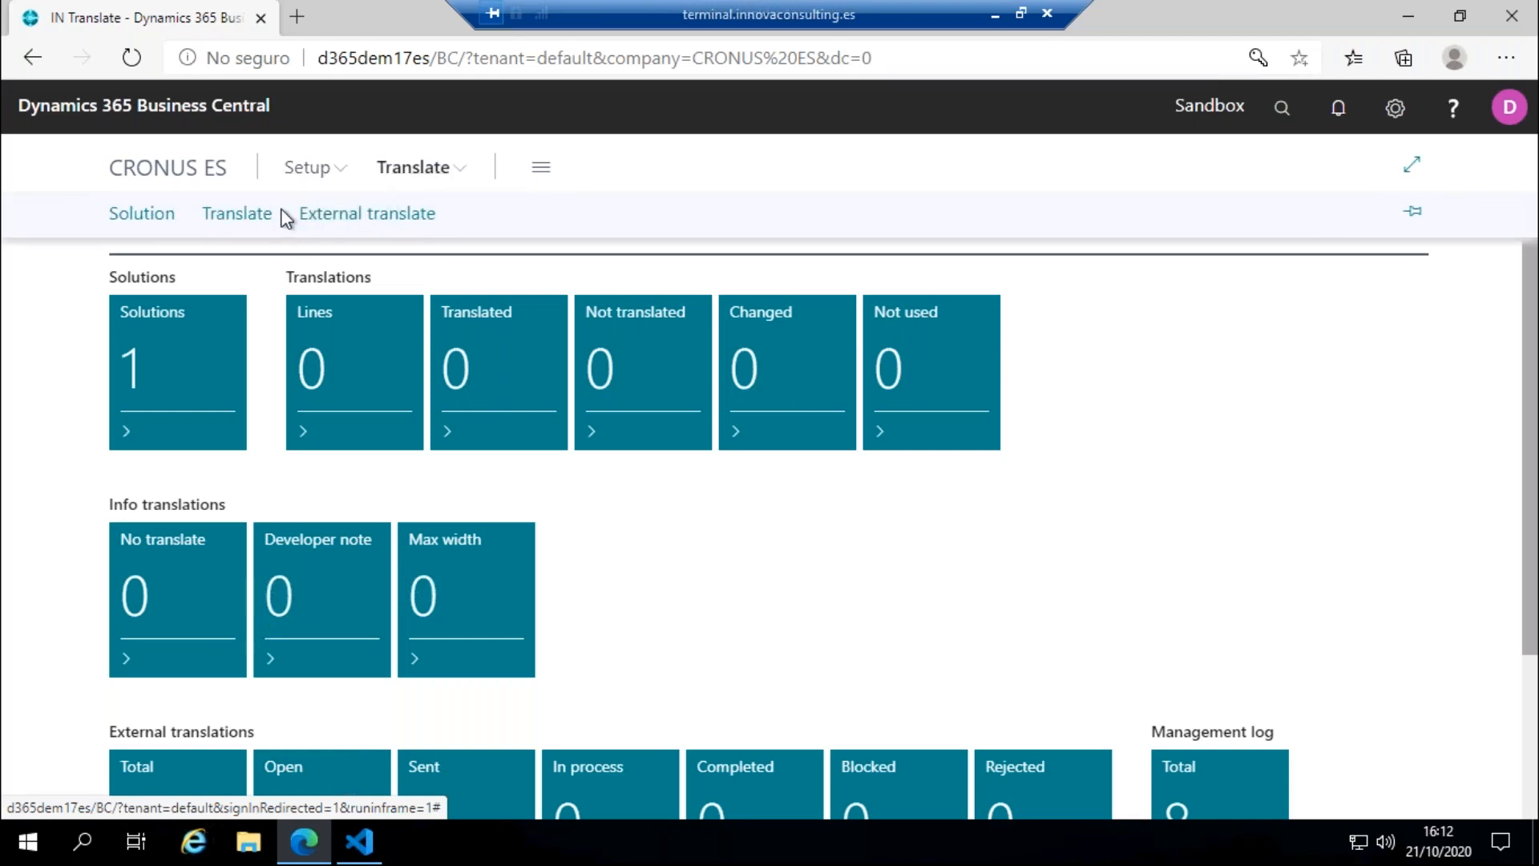
{"action": "left_click", "coordinate": [237, 213]}
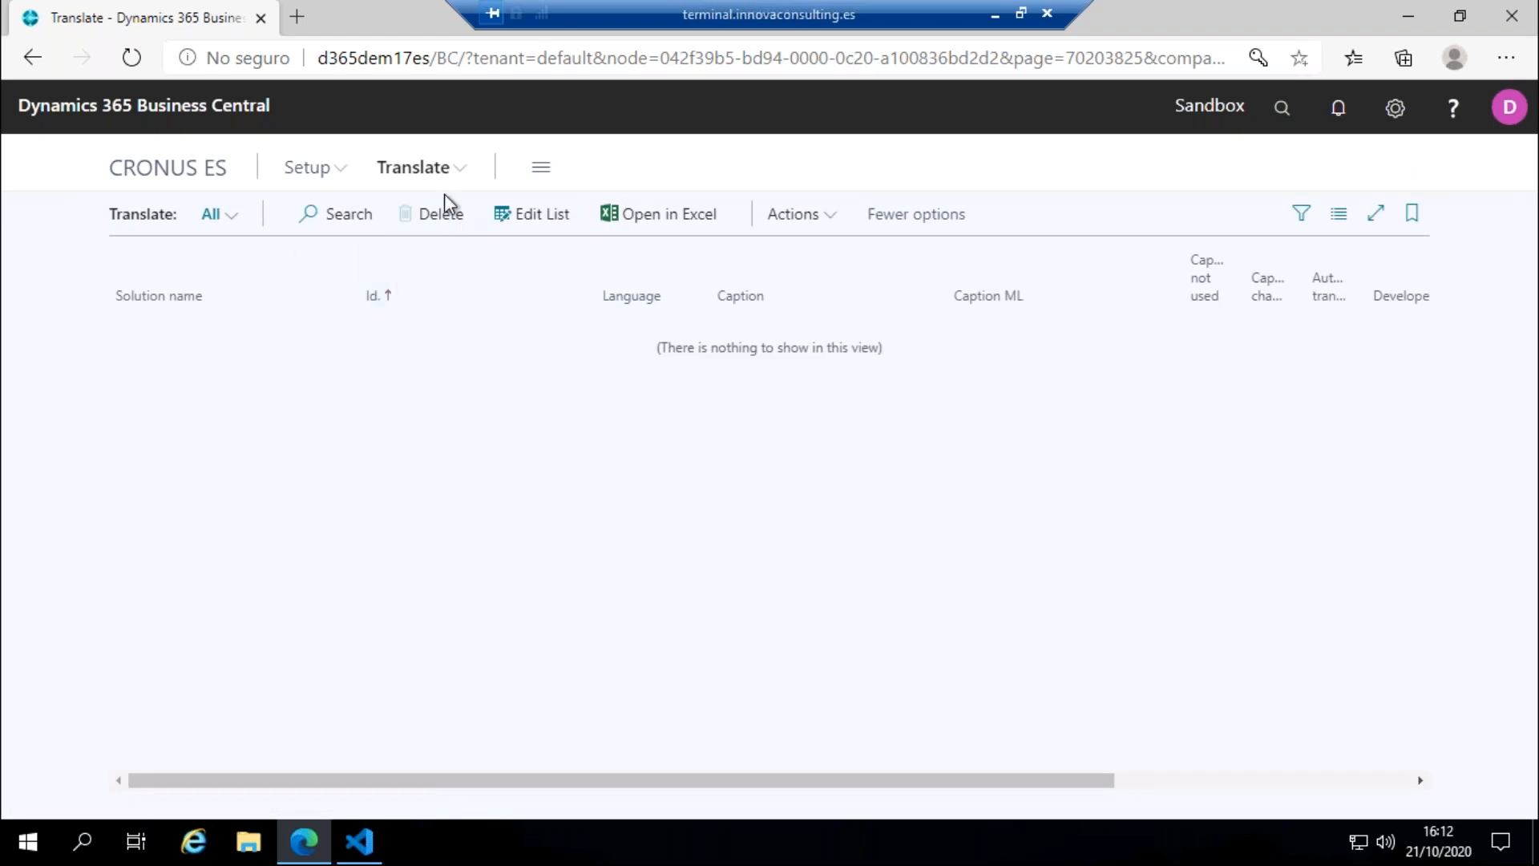
Step: Run Update captions on the Translate list, accepting the creation of new records, with language code ESP
{"action": "left_click", "coordinate": [784, 218]}
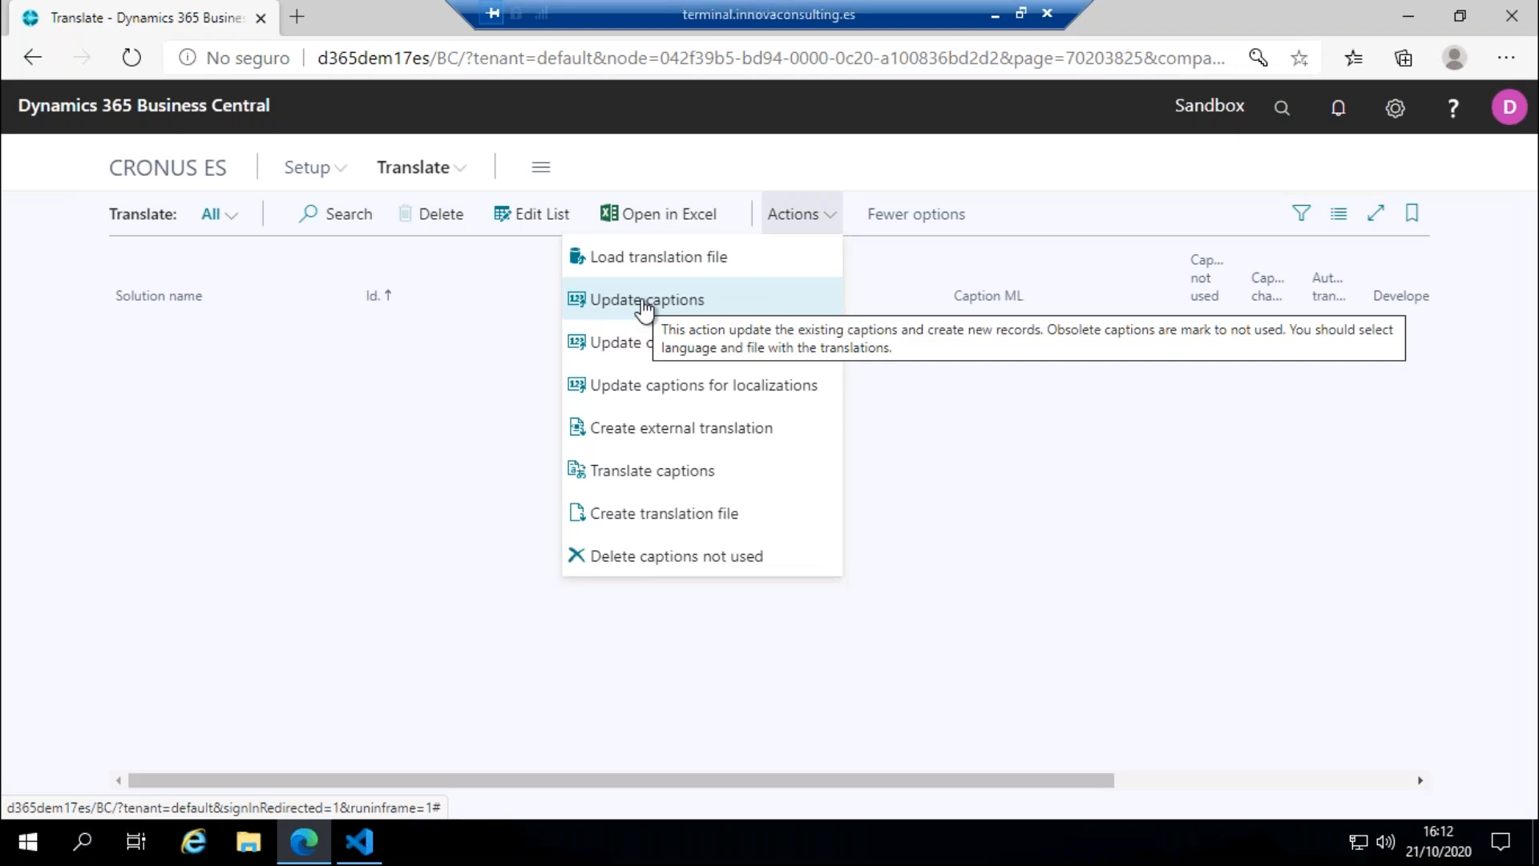
{"action": "left_click", "coordinate": [644, 302]}
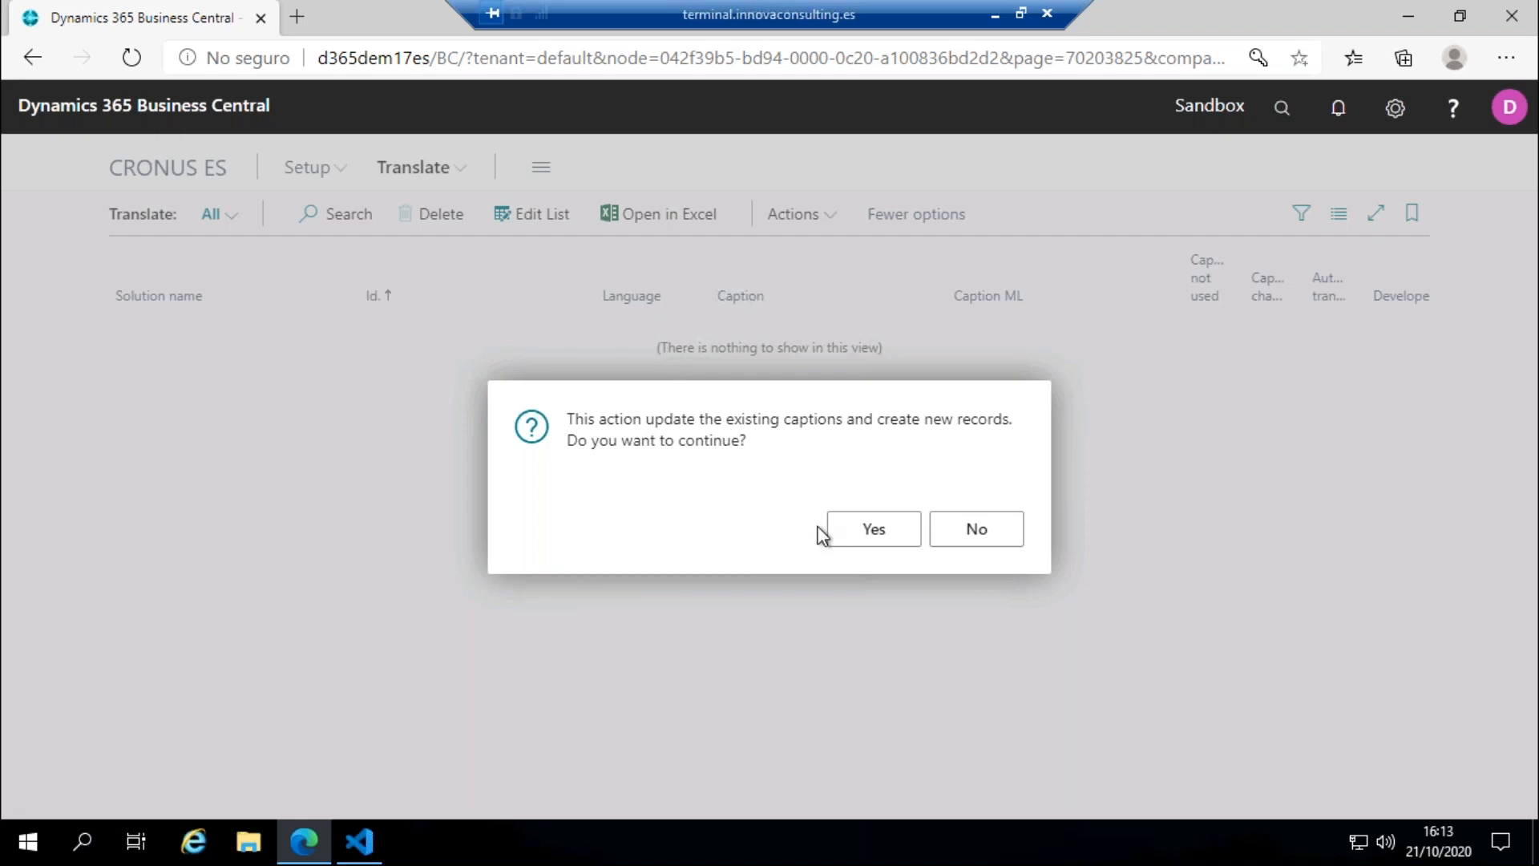
{"action": "left_click", "coordinate": [855, 535]}
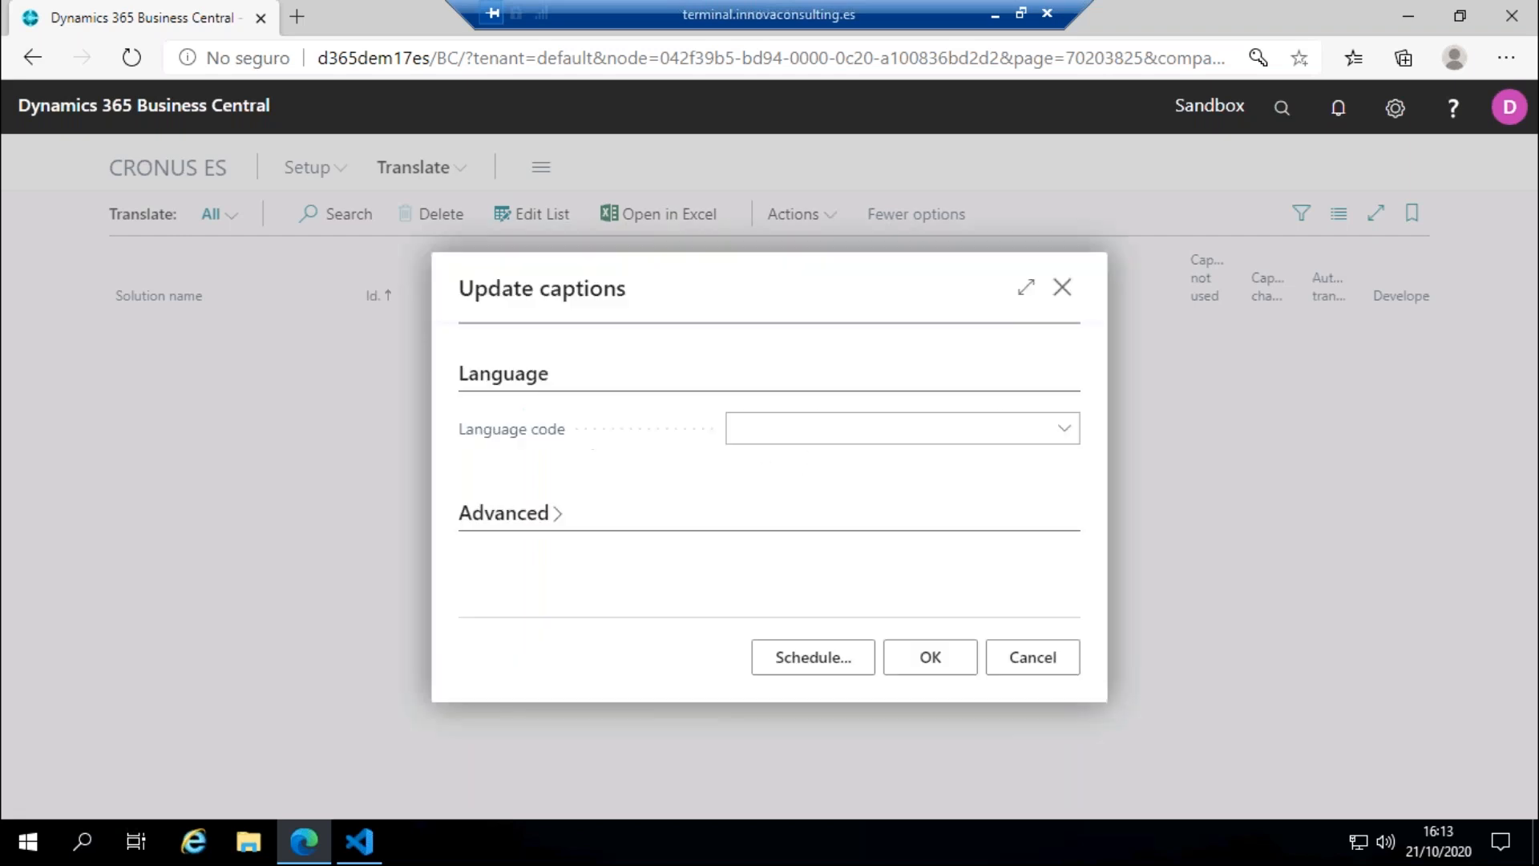
{"action": "left_click", "coordinate": [808, 433]}
{"action": "type", "text": "esp"}
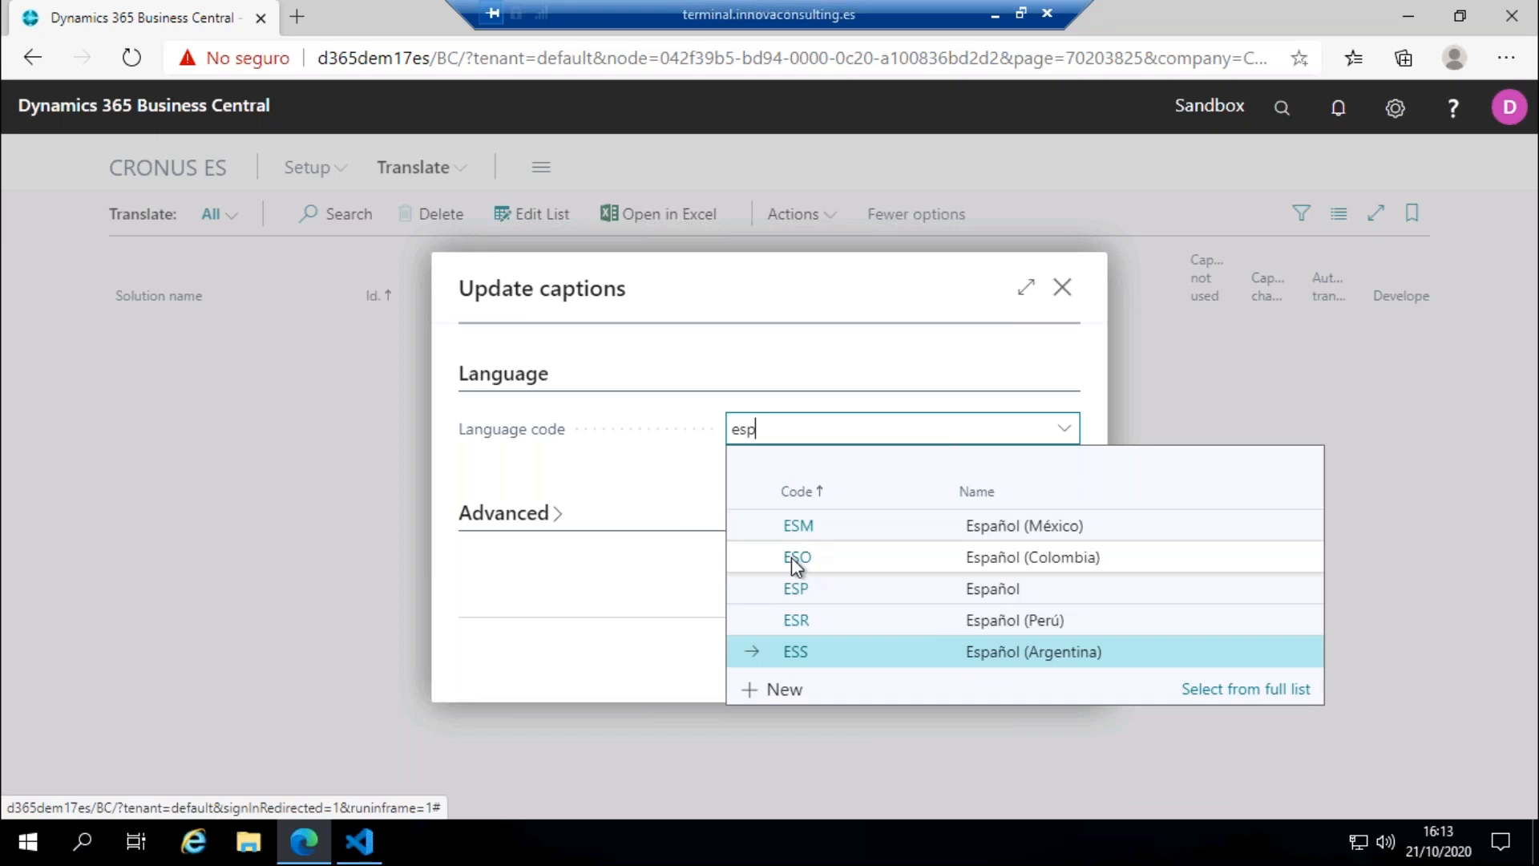
{"action": "left_click", "coordinate": [794, 586]}
{"action": "left_click", "coordinate": [920, 662]}
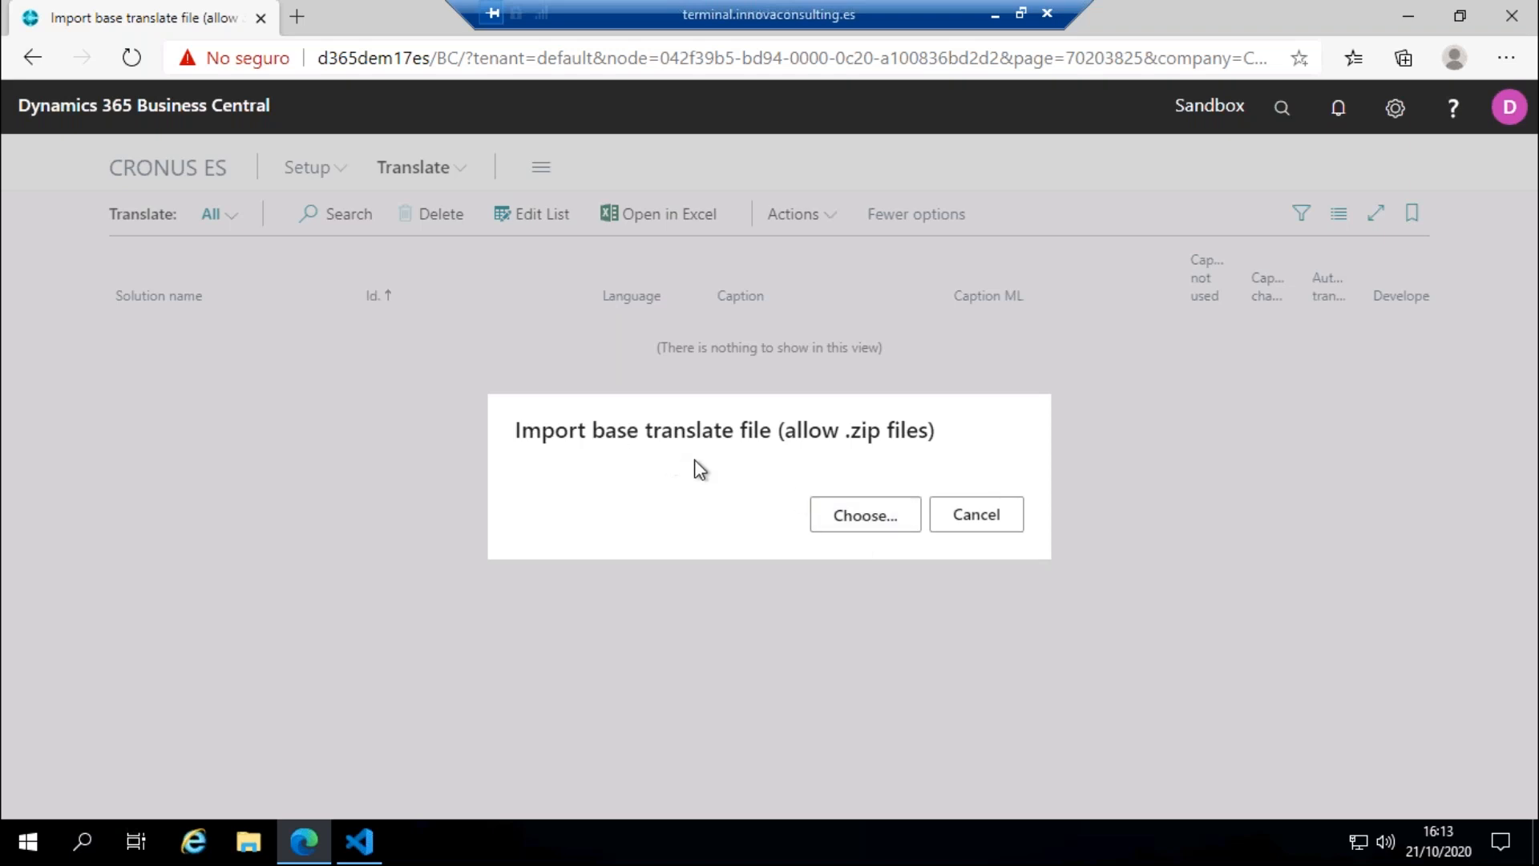
Step: Import the ALProjectTest.g XLF file from the project's Translations folder as the base translate file
{"action": "left_click", "coordinate": [877, 520]}
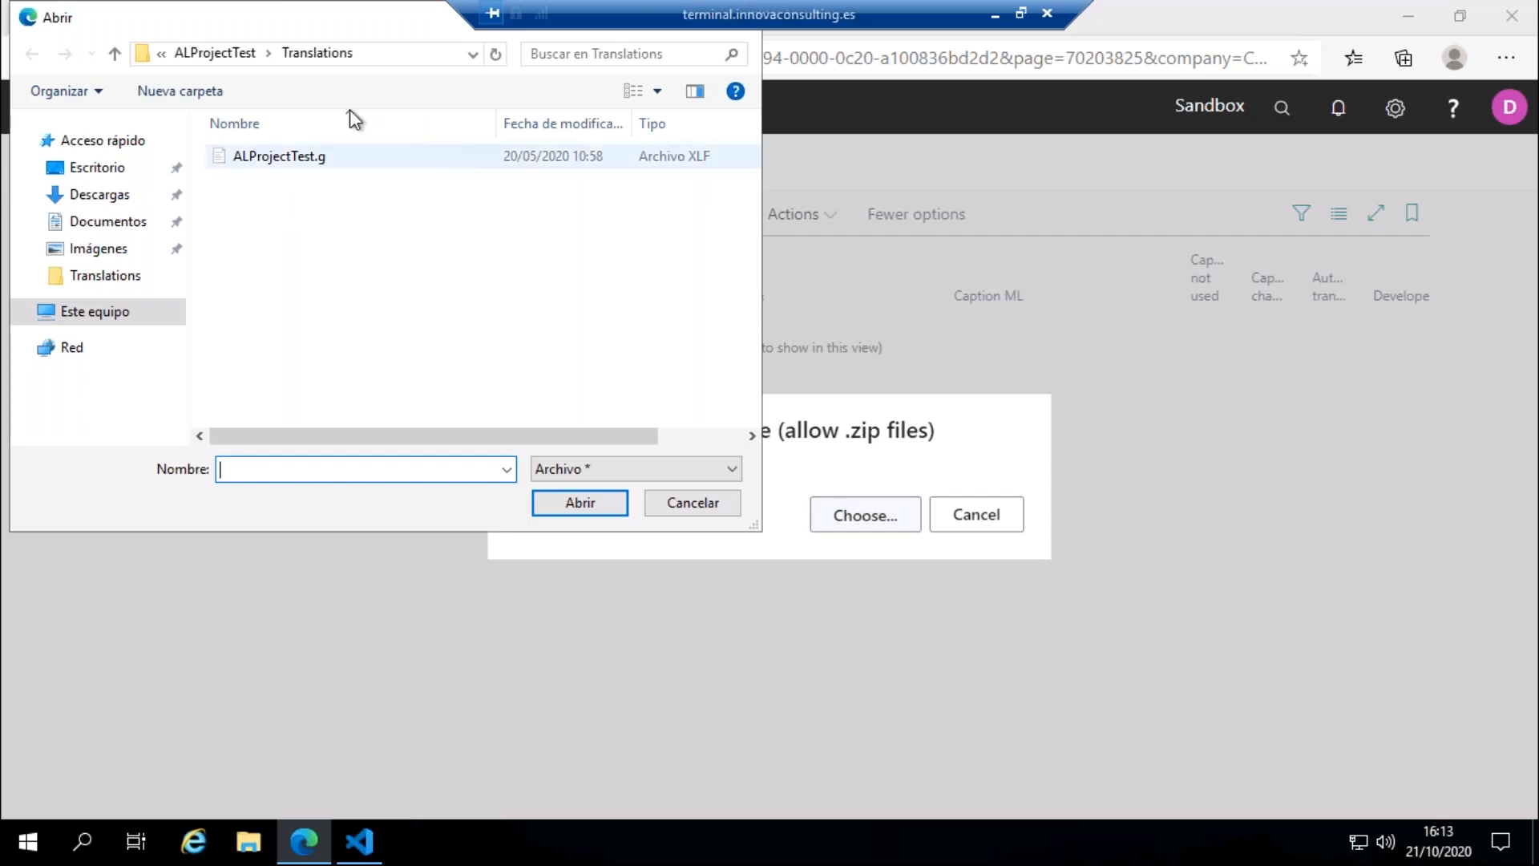
{"action": "left_click", "coordinate": [325, 157]}
{"action": "left_click", "coordinate": [586, 507]}
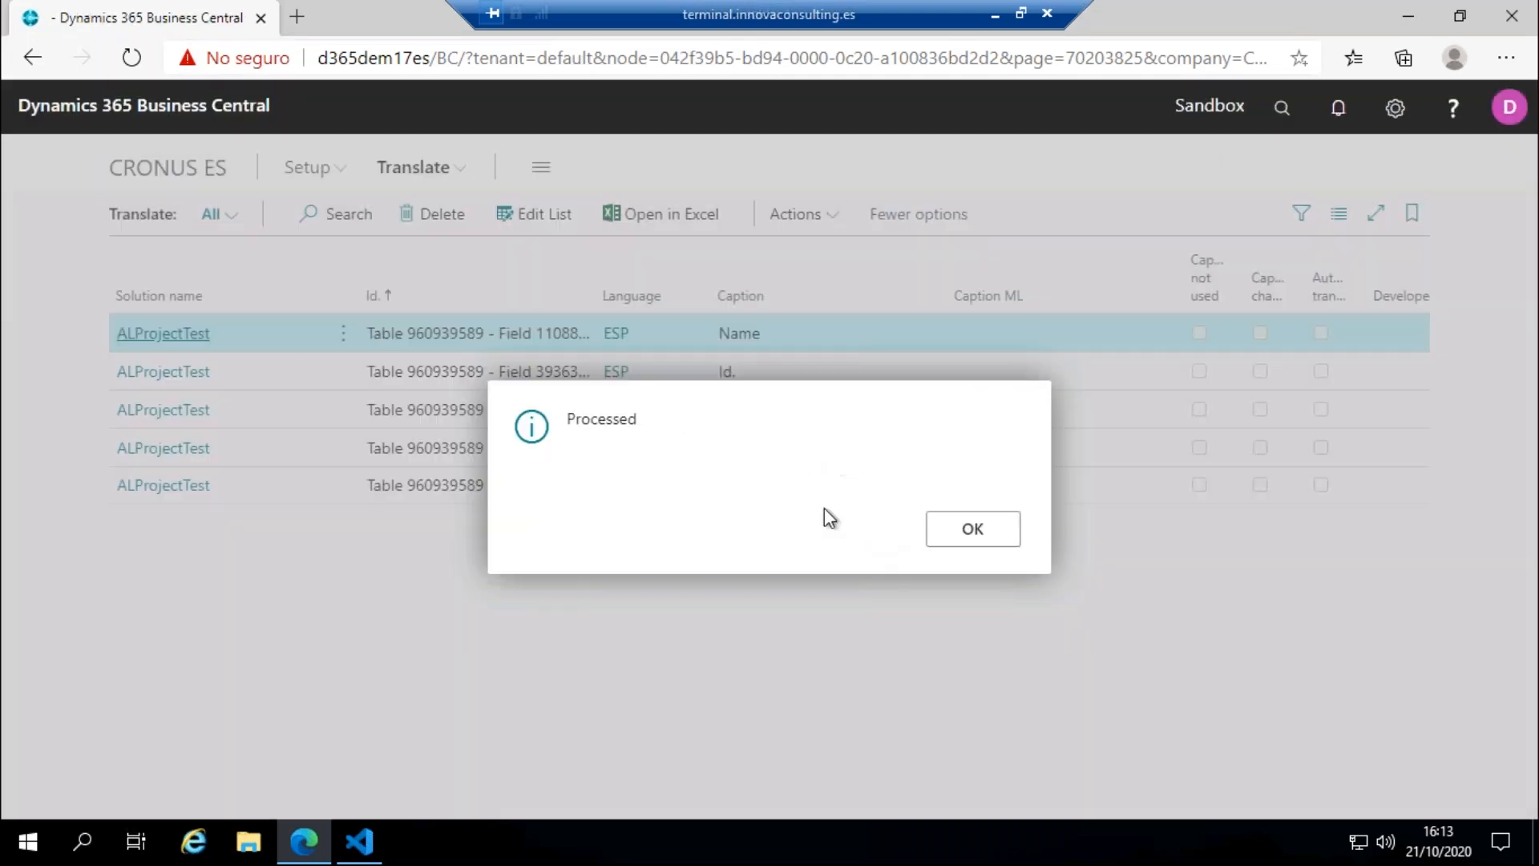
{"action": "left_click", "coordinate": [973, 528]}
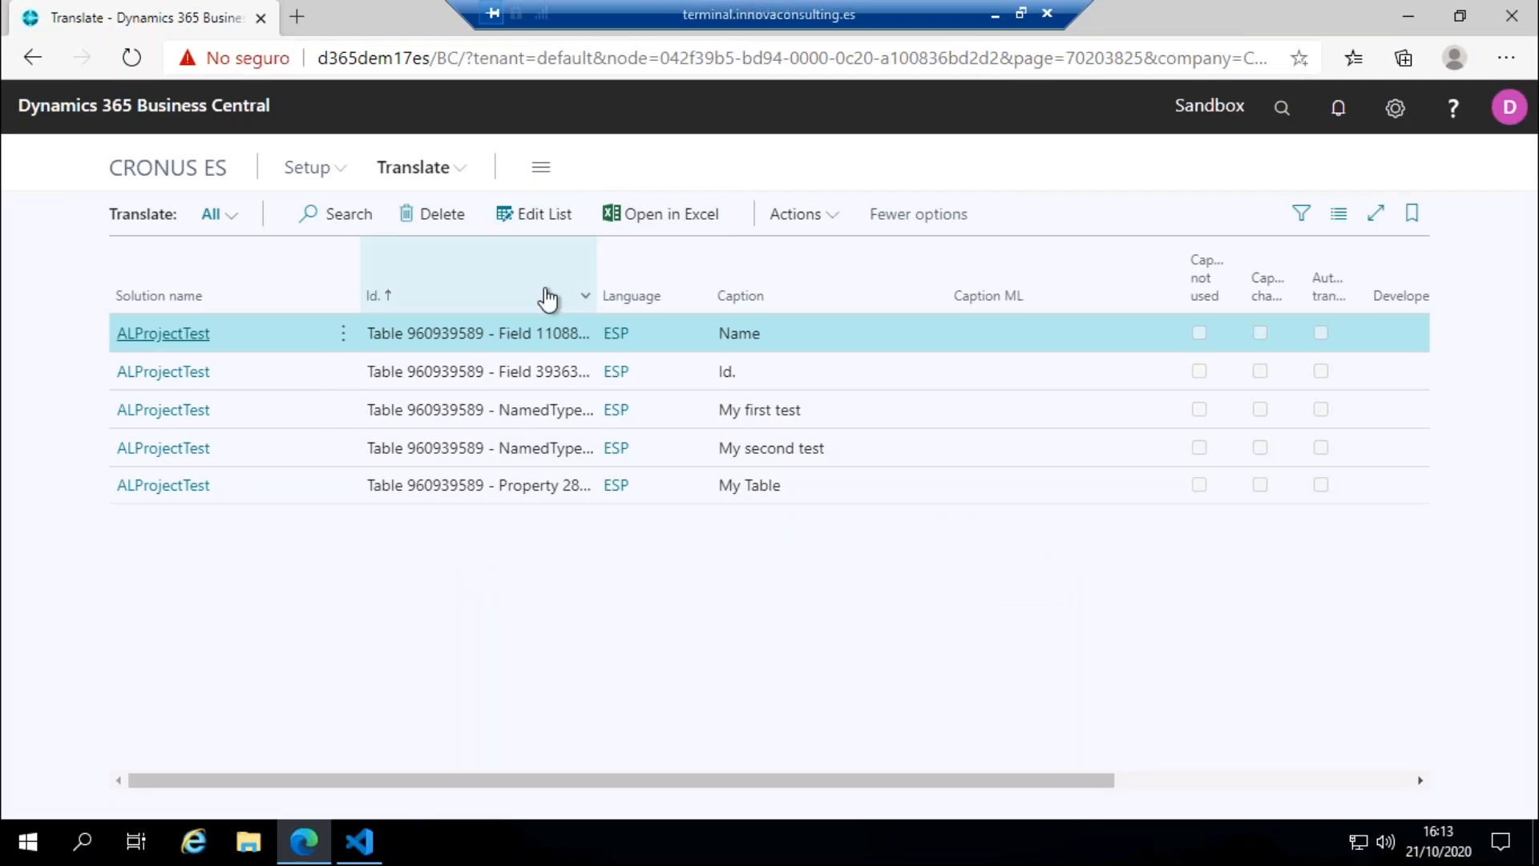
Step: Make the Translate list editable and enter "Nombre" as the Caption ML of the Name caption
{"action": "mouse_move", "coordinate": [548, 298]}
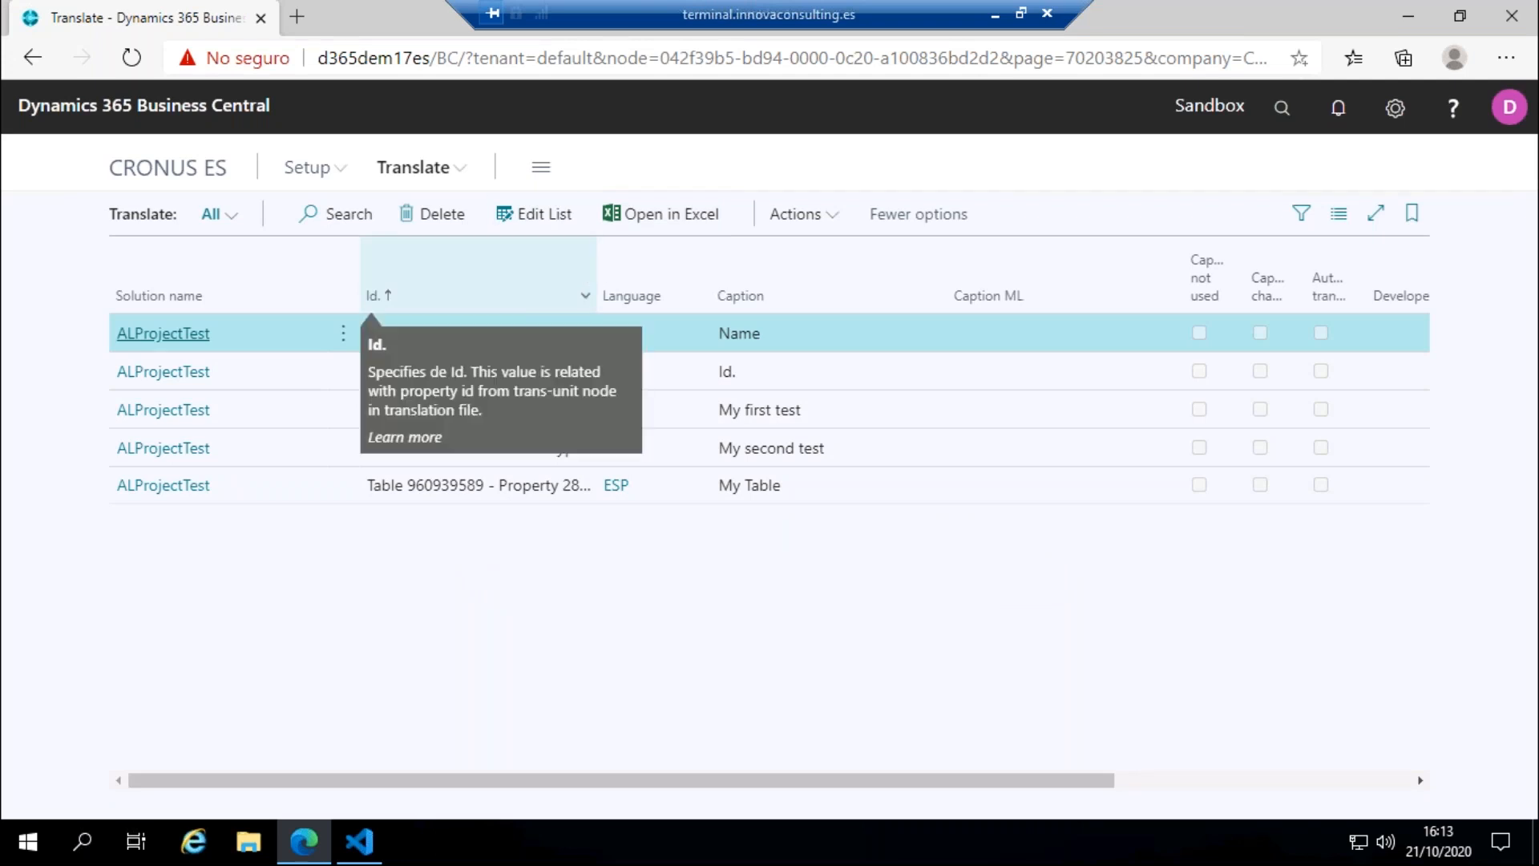
{"action": "left_click", "coordinate": [531, 221]}
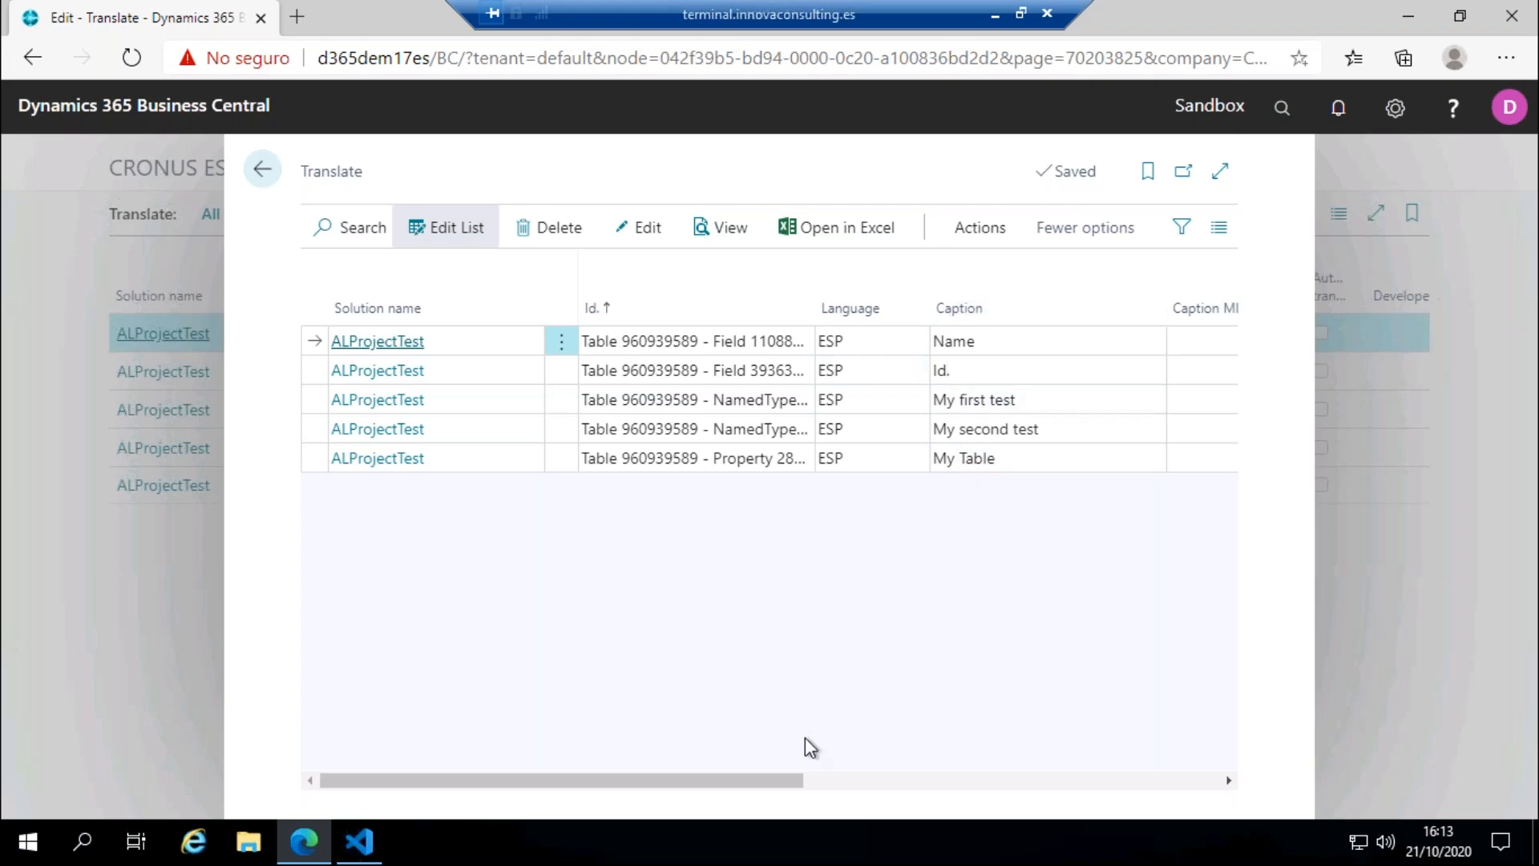
{"action": "left_click_drag", "start_coordinate": [798, 781], "coordinate": [916, 757]}
{"action": "mouse_move", "coordinate": [888, 346]}
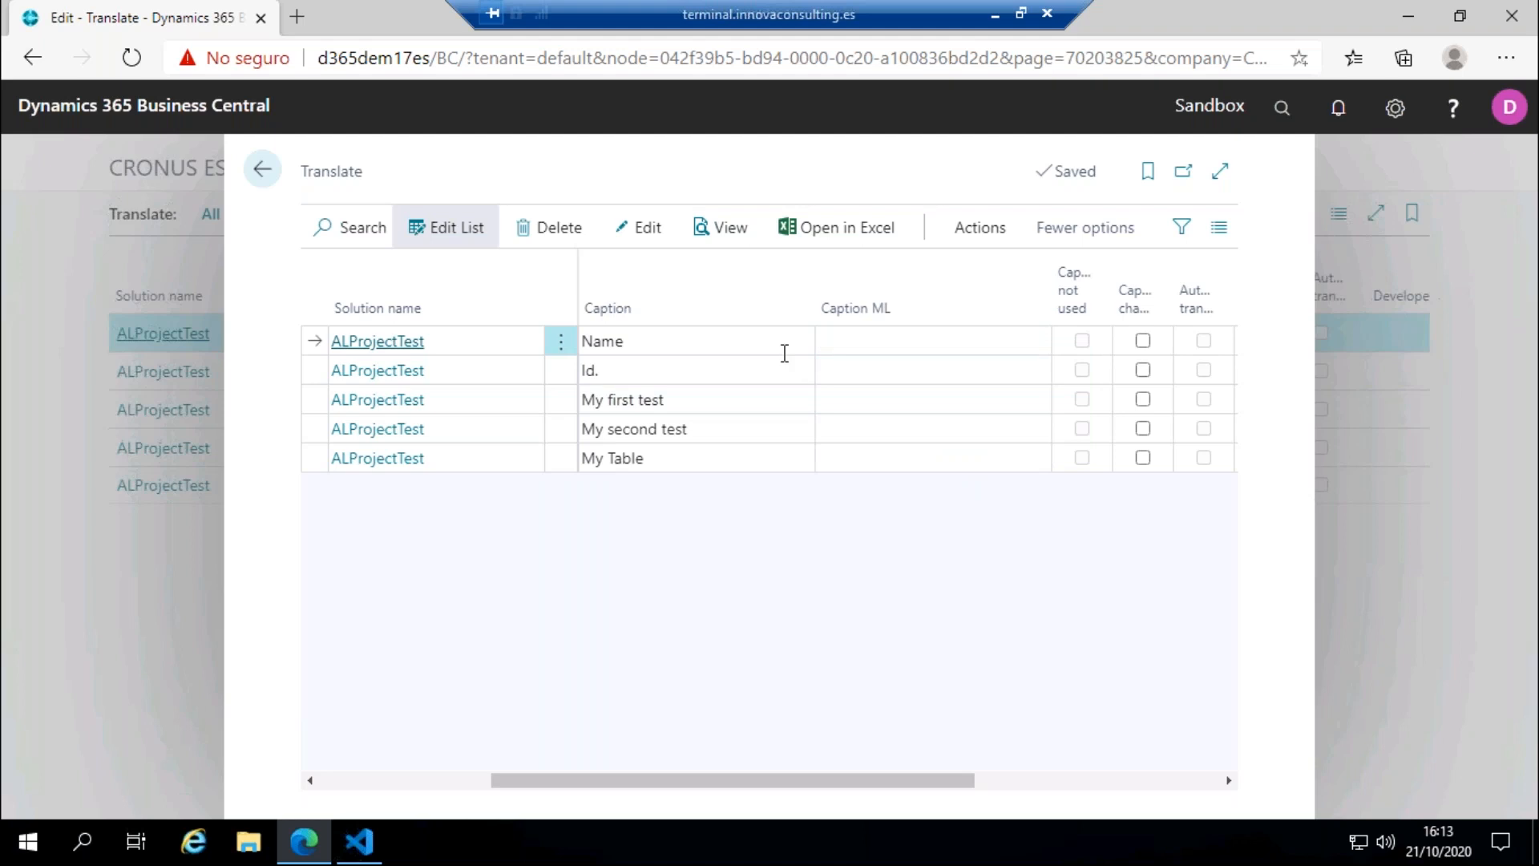
{"action": "left_click", "coordinate": [864, 347]}
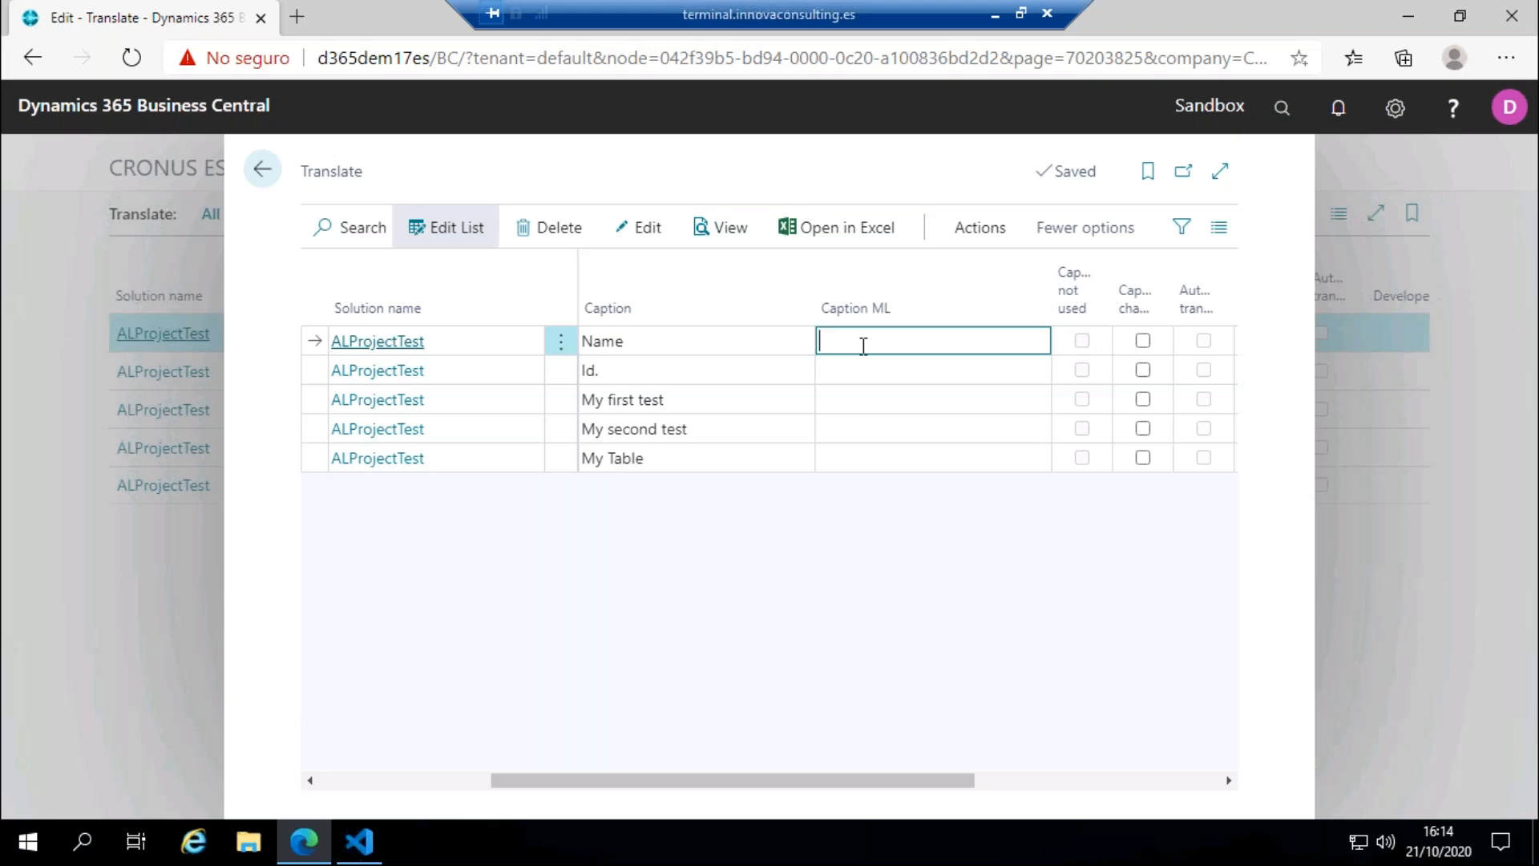
{"action": "type", "text": "Nombre"}
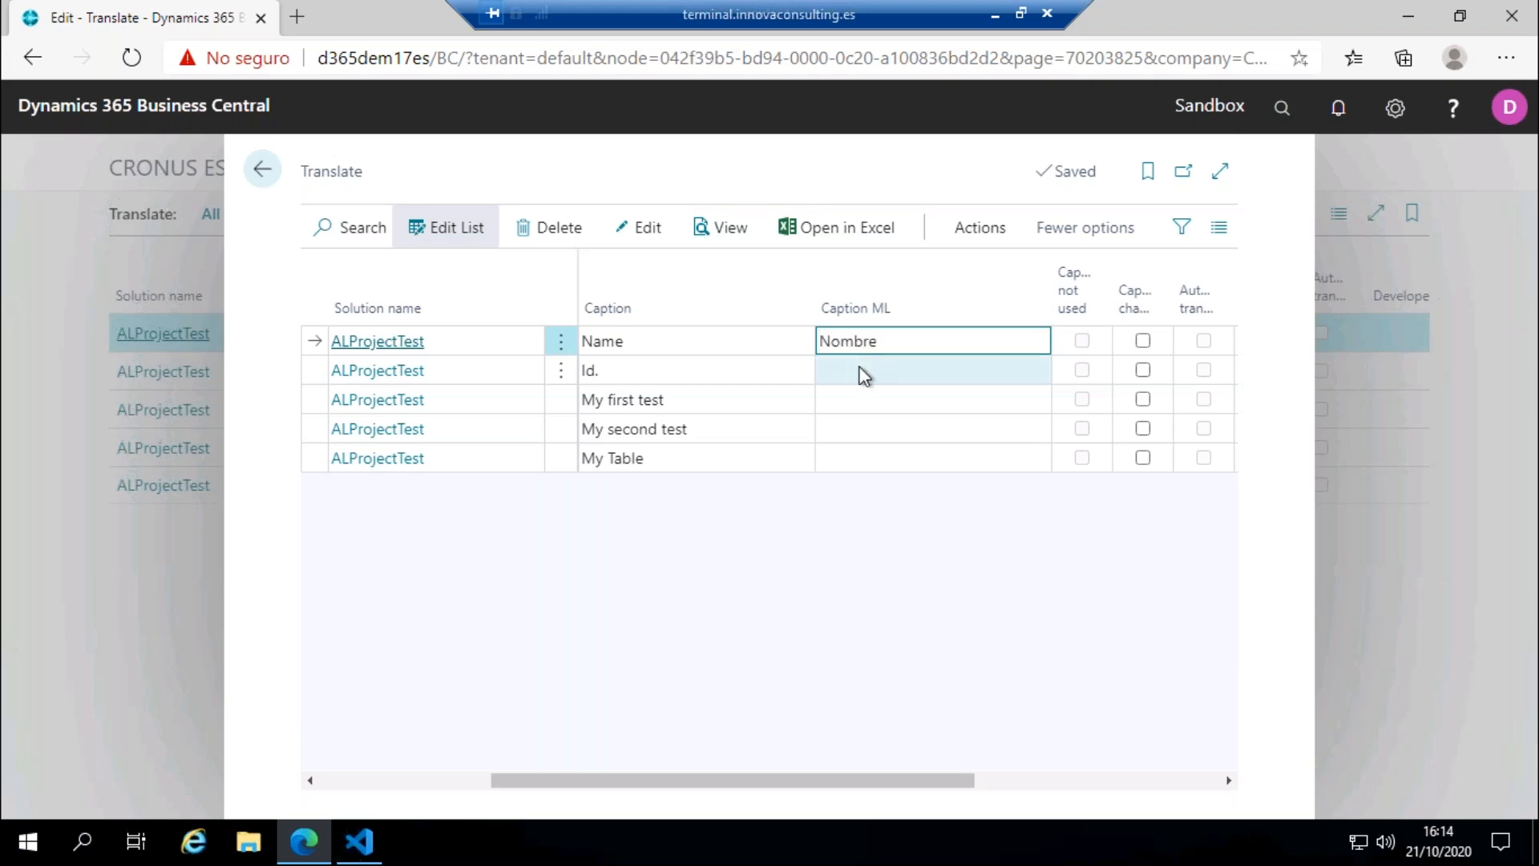
Step: Enter "Identificador" as the Caption ML for Id. and "Mi primer test" for My first test
{"action": "left_click", "coordinate": [863, 371]}
{"action": "type", "text": "Identificador"}
{"action": "key", "text": "Return"}
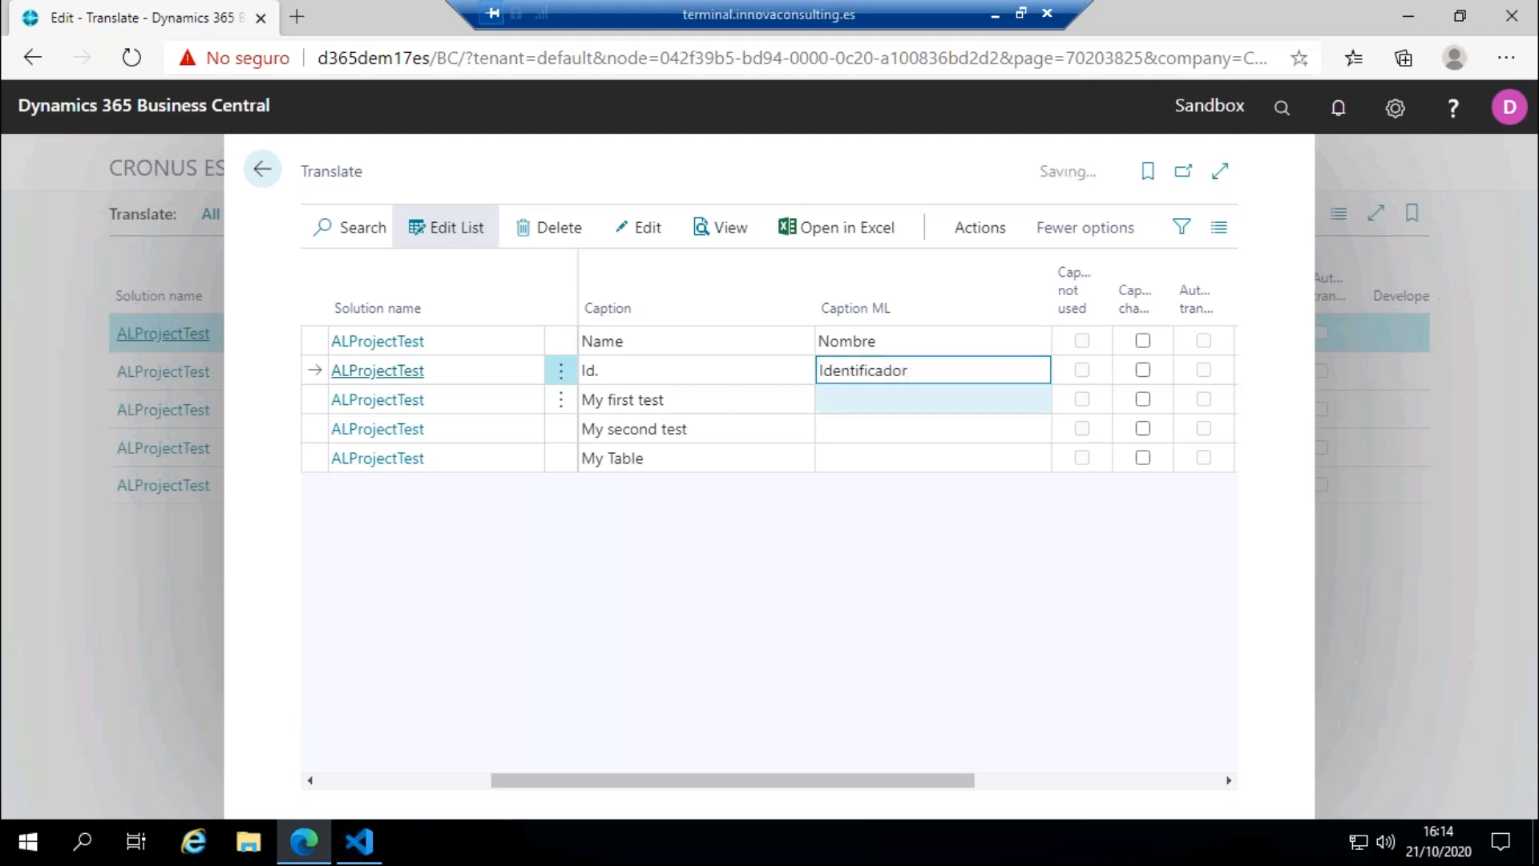
{"action": "type", "text": "Mi primer test"}
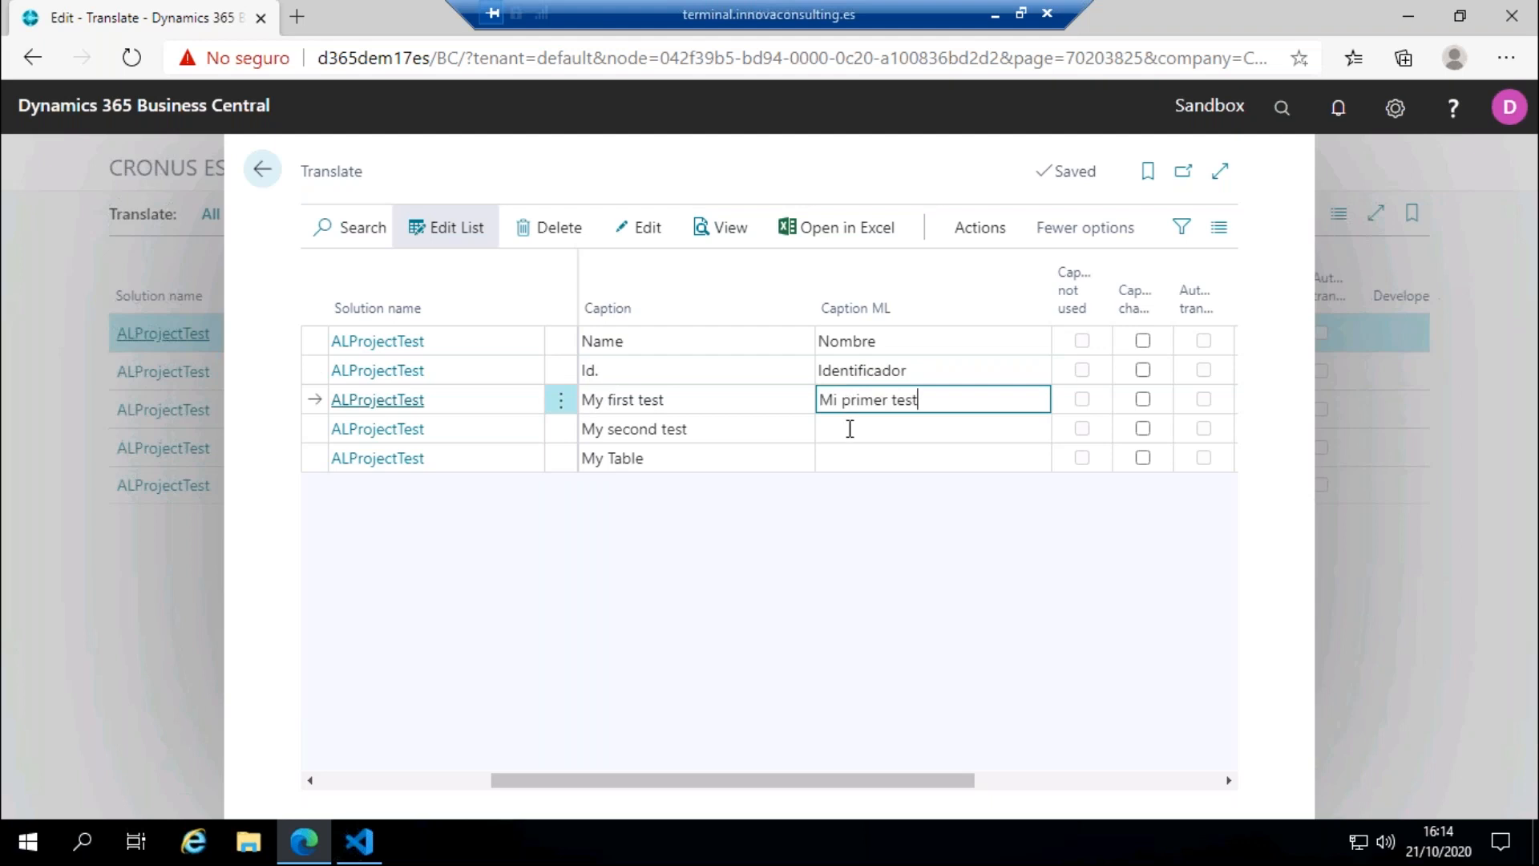
{"action": "key", "text": "Return"}
Step: Enter "Mi segundo test" as the Caption ML for My second test and "Mi tabla" for My Table
{"action": "type", "text": "Mi segind"}
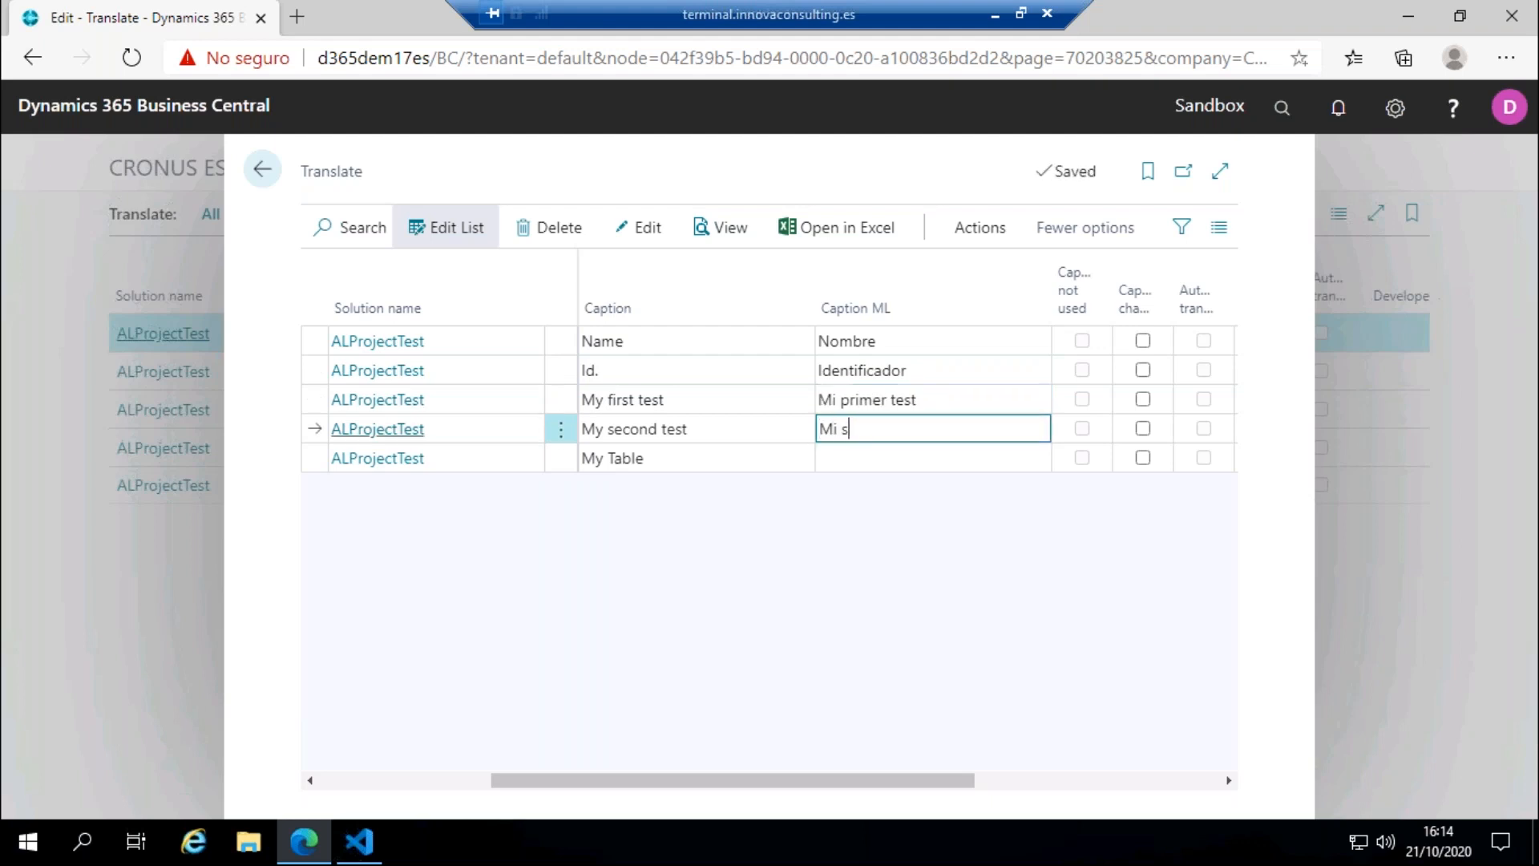
{"action": "key", "text": "BackSpace"}
{"action": "key", "text": "BackSpace"}
{"action": "key", "text": "BackSpace"}
{"action": "left_click", "coordinate": [849, 449]}
{"action": "type", "text": "Mi tabla"}
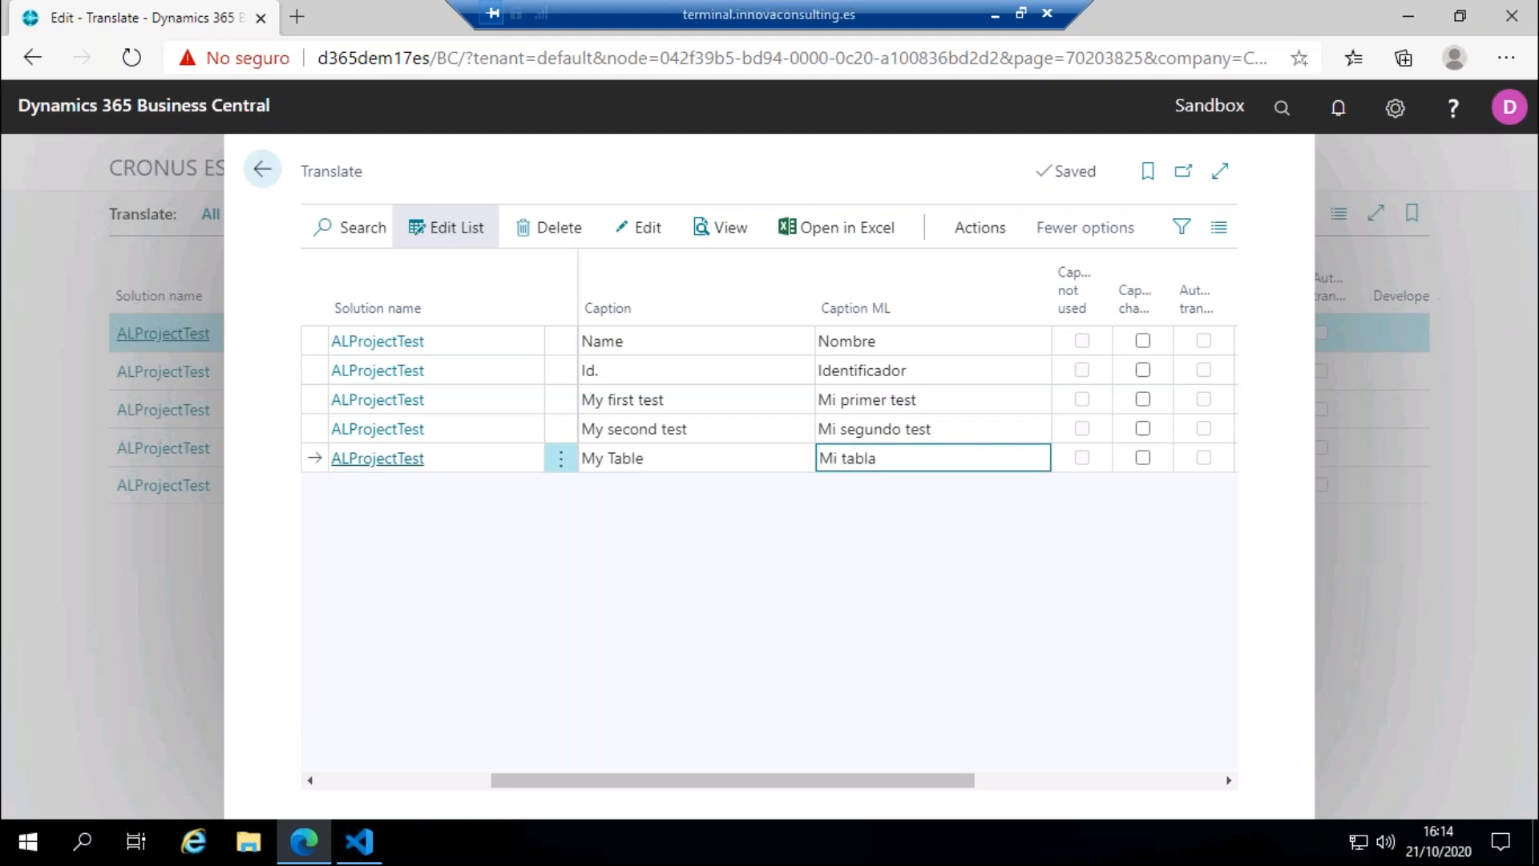
{"action": "left_click", "coordinate": [870, 545]}
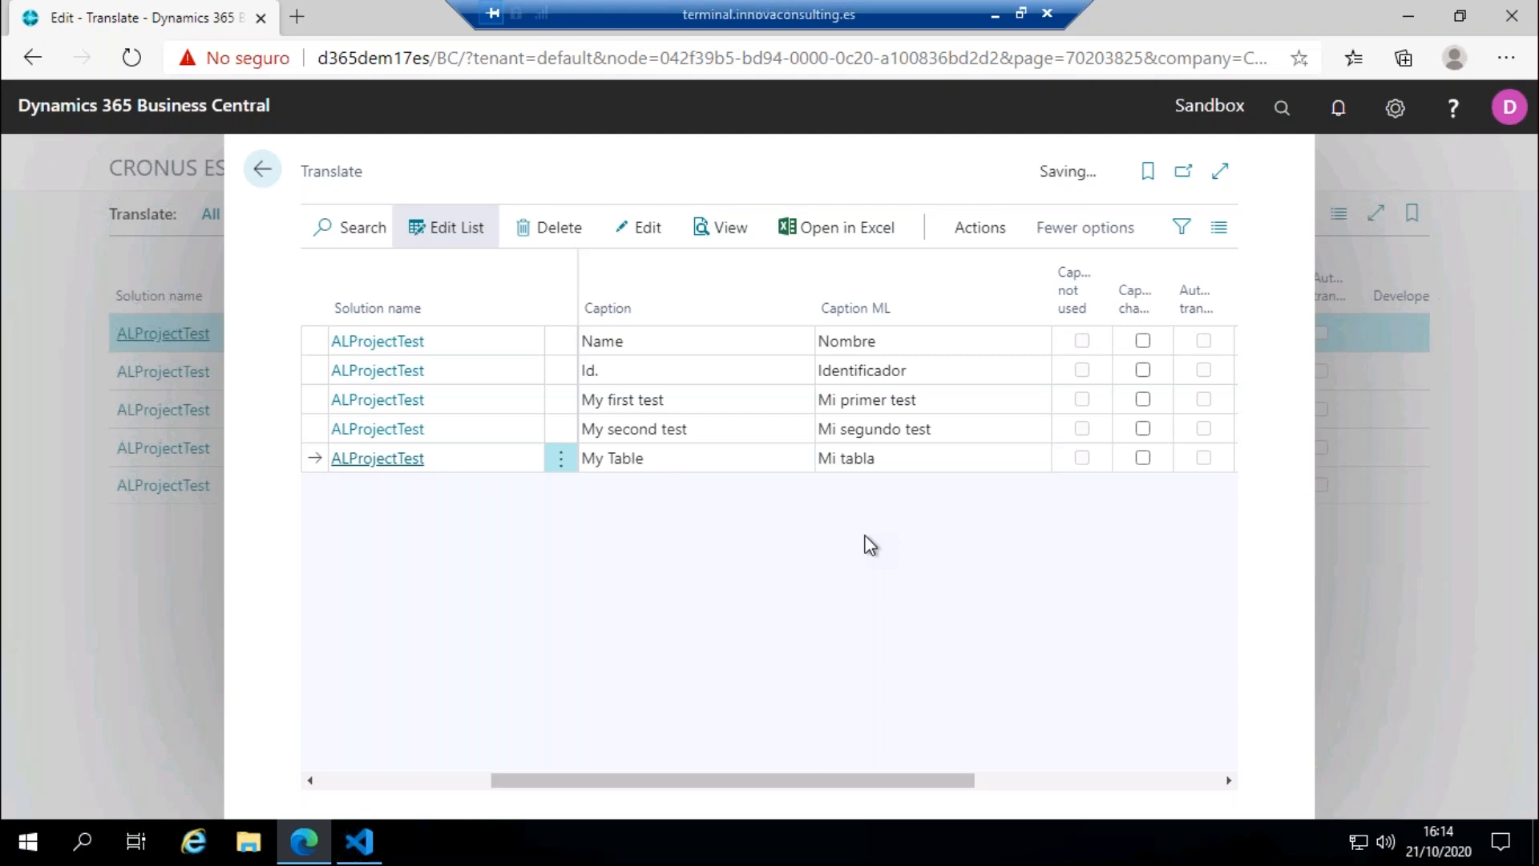
Step: Run the creation of a translation file from the Translate list, with language code ESP
{"action": "left_click", "coordinate": [955, 236]}
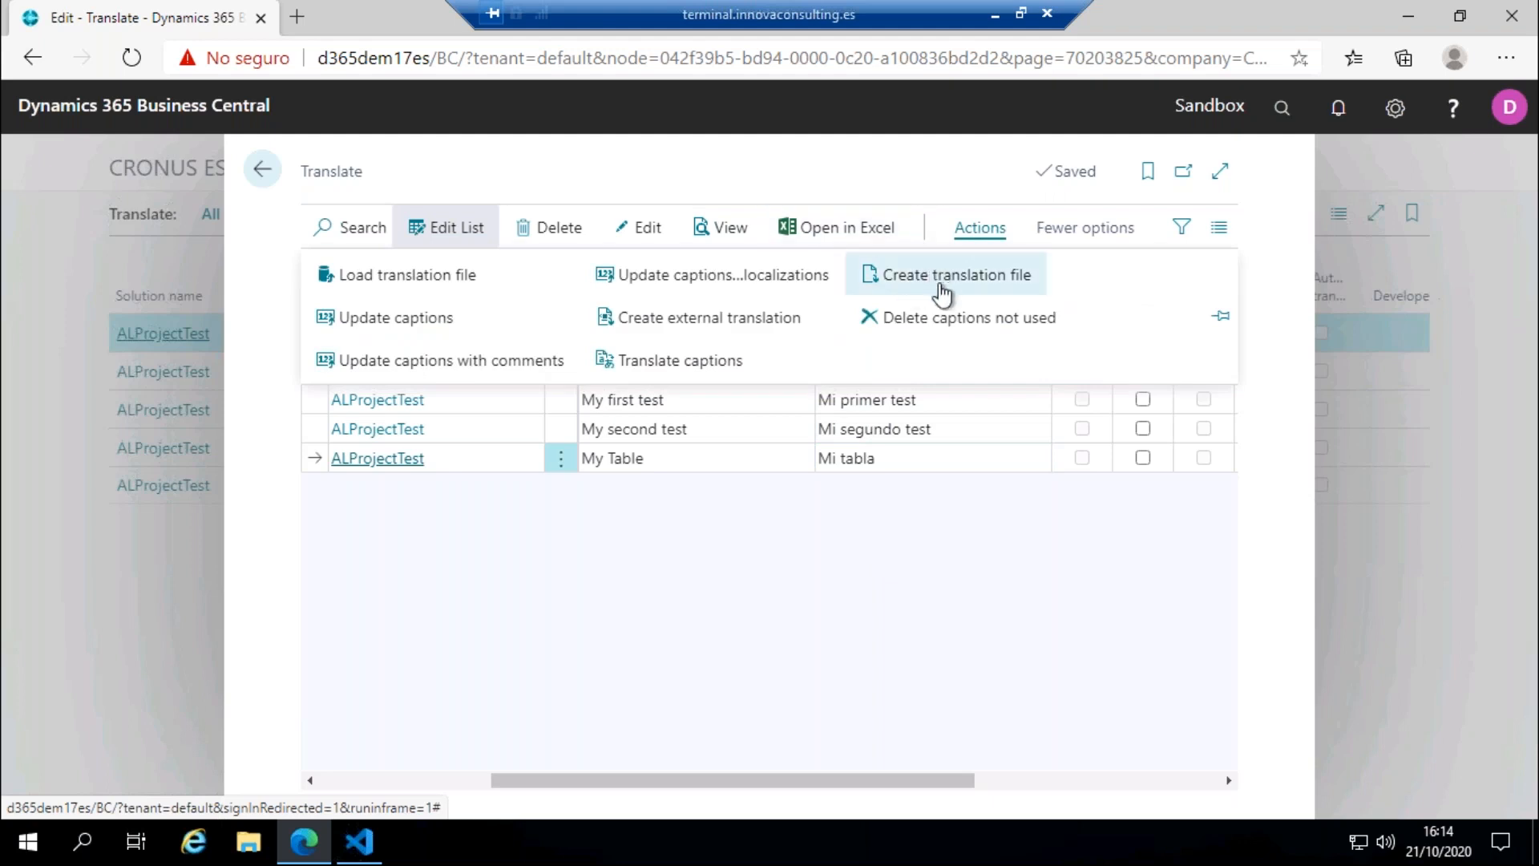
{"action": "left_click", "coordinate": [902, 277]}
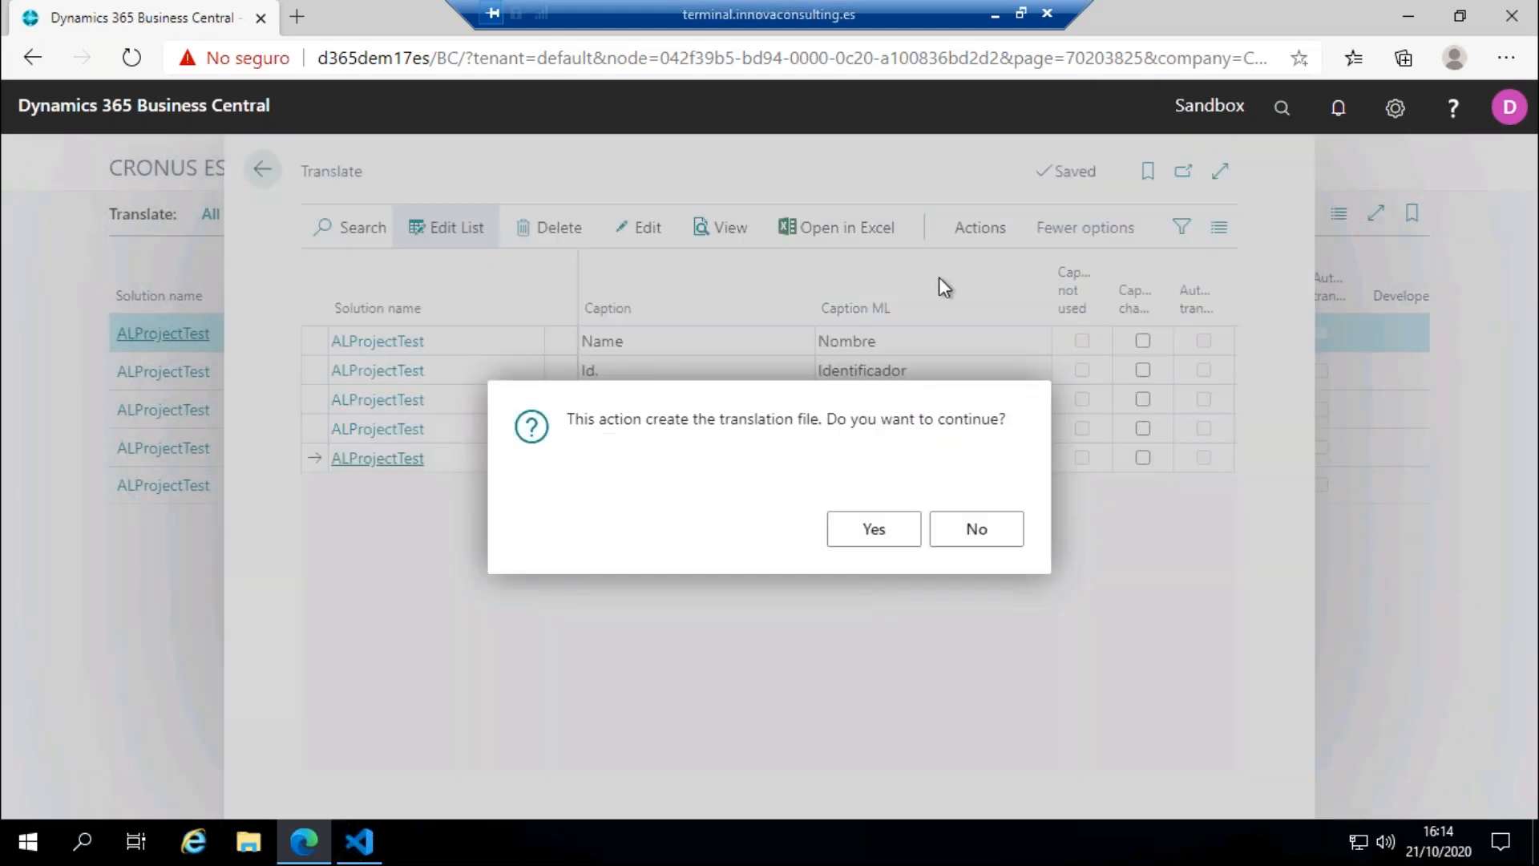
{"action": "left_click", "coordinate": [875, 528]}
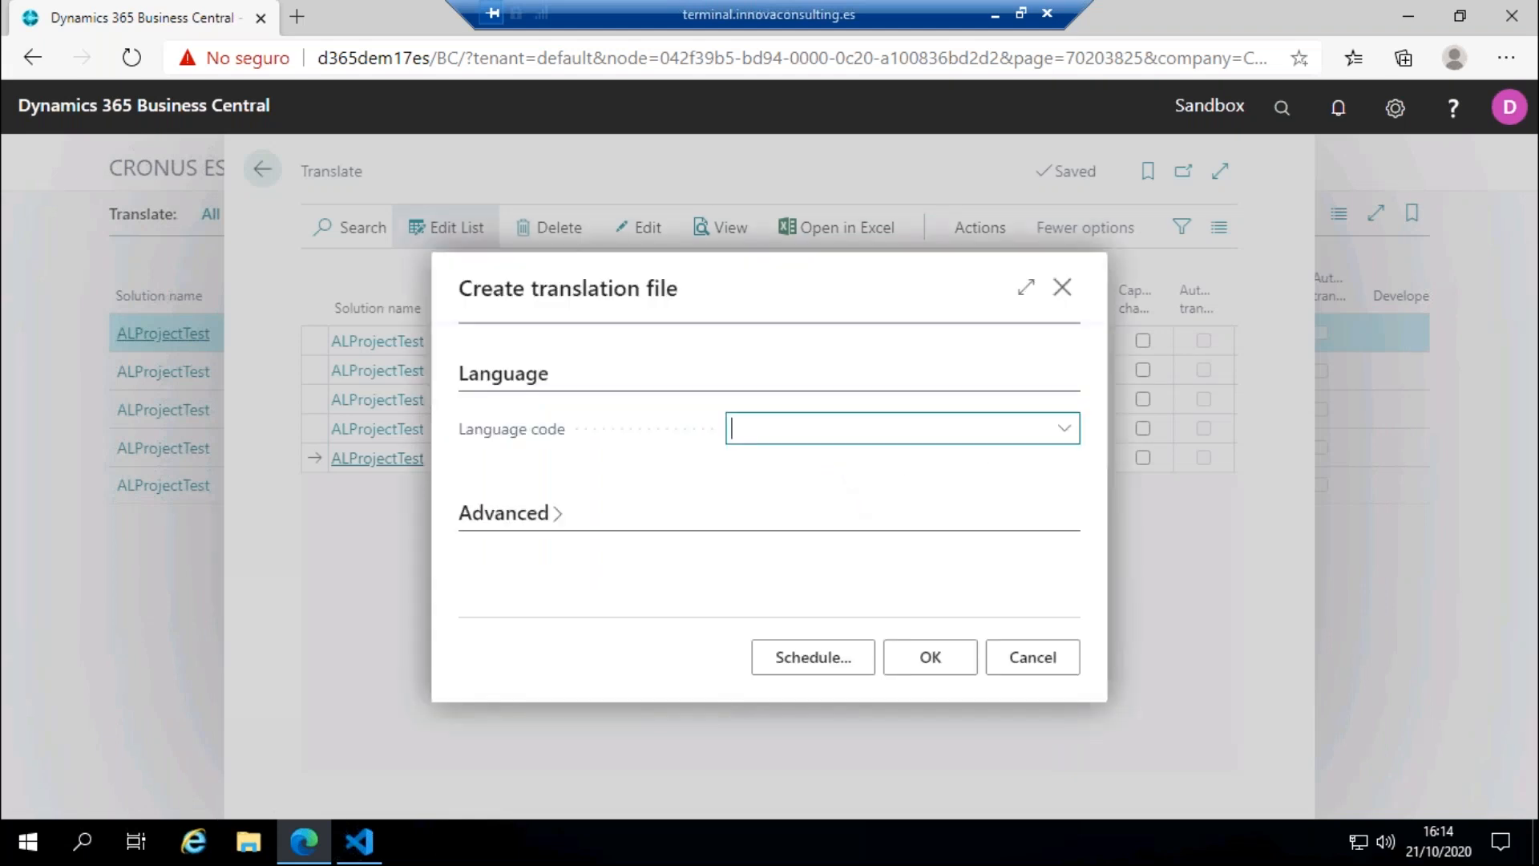
{"action": "type", "text": "esp"}
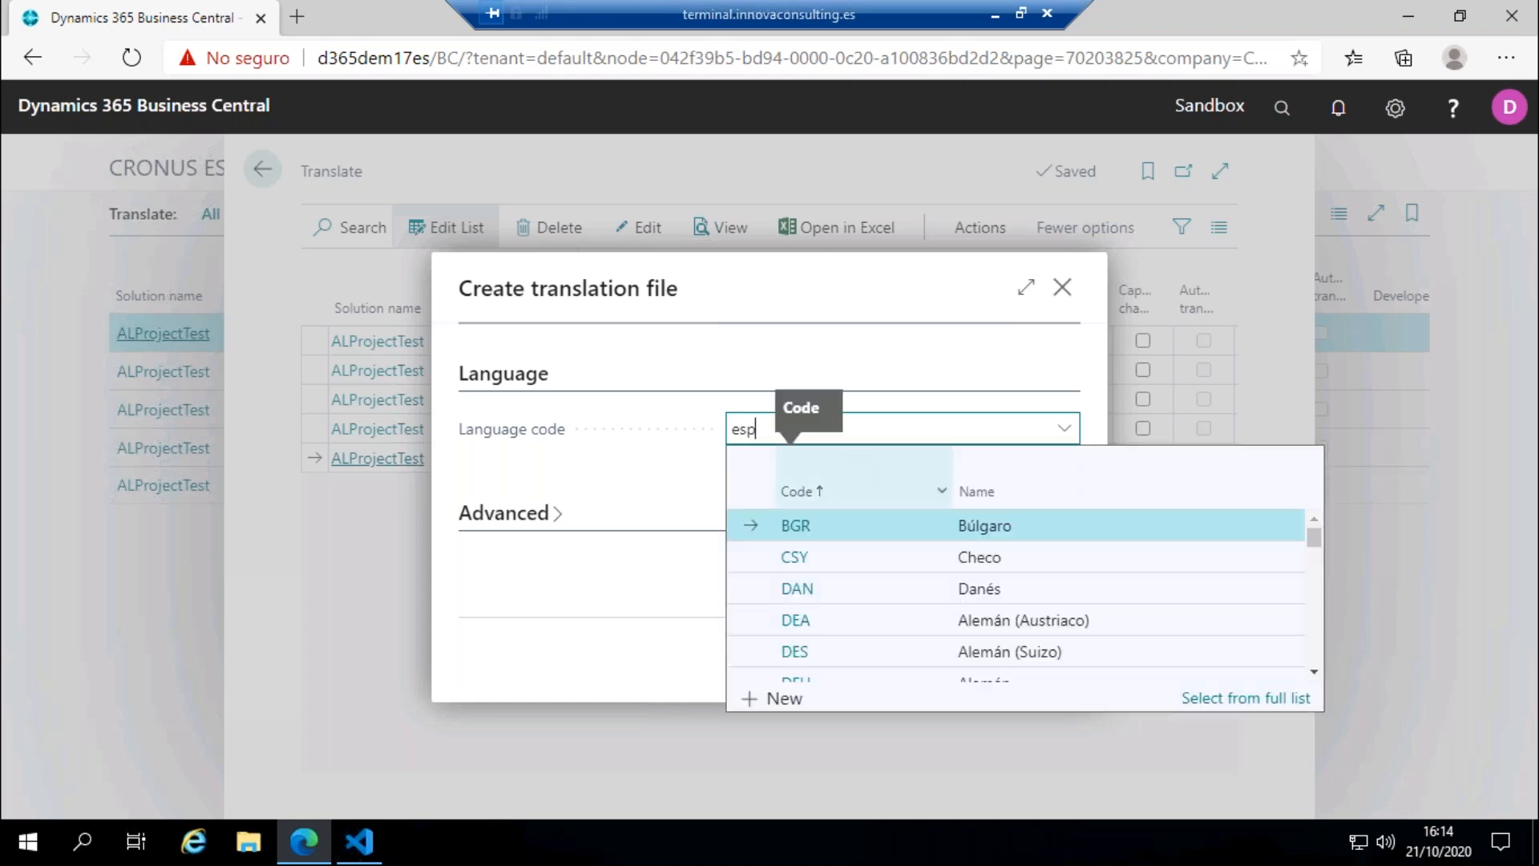
{"action": "left_click", "coordinate": [808, 585]}
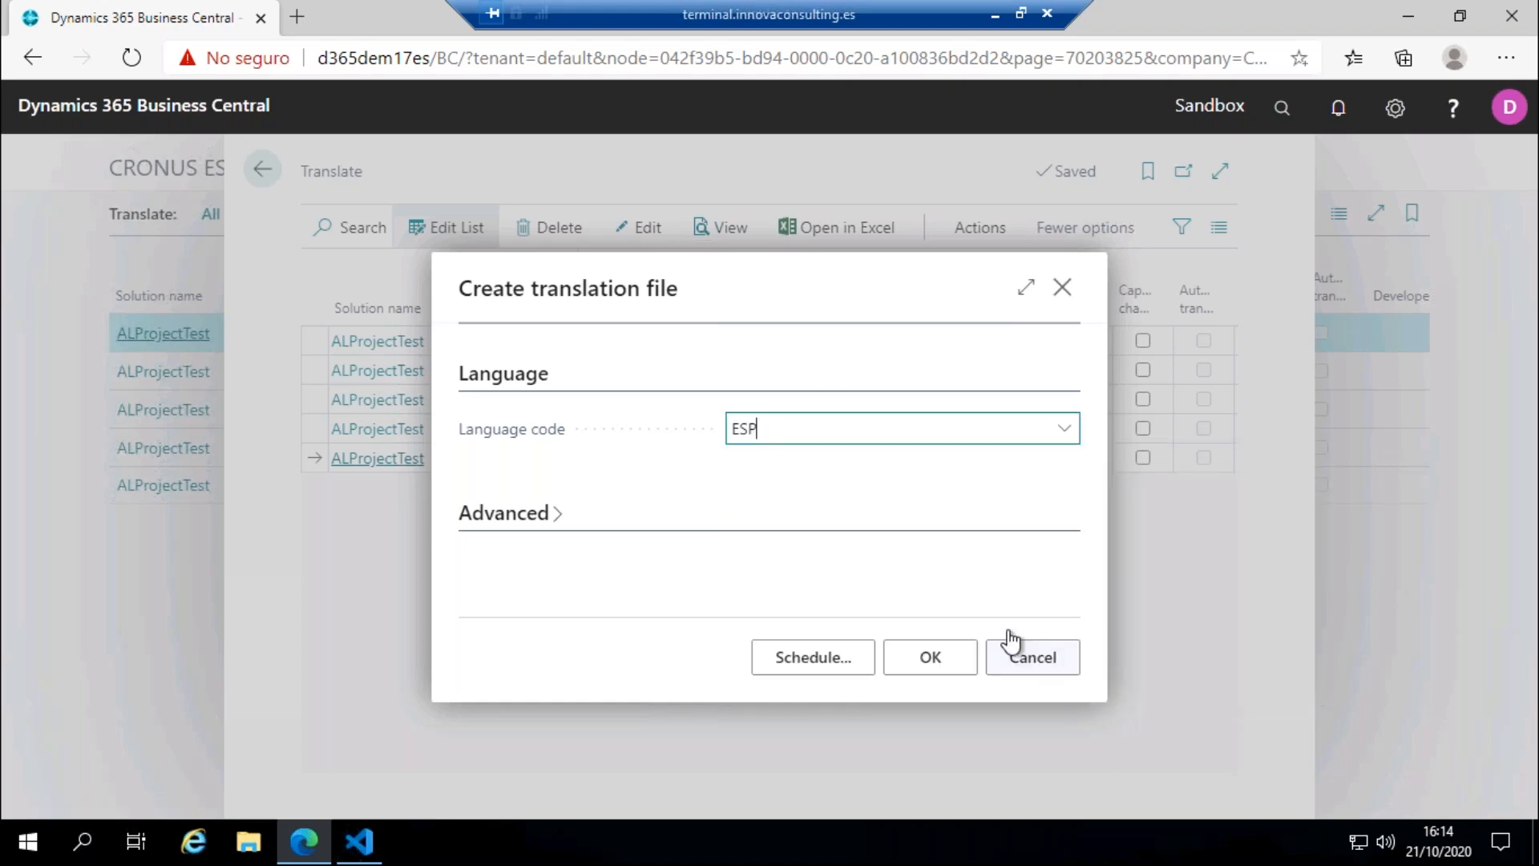
{"action": "left_click", "coordinate": [959, 656]}
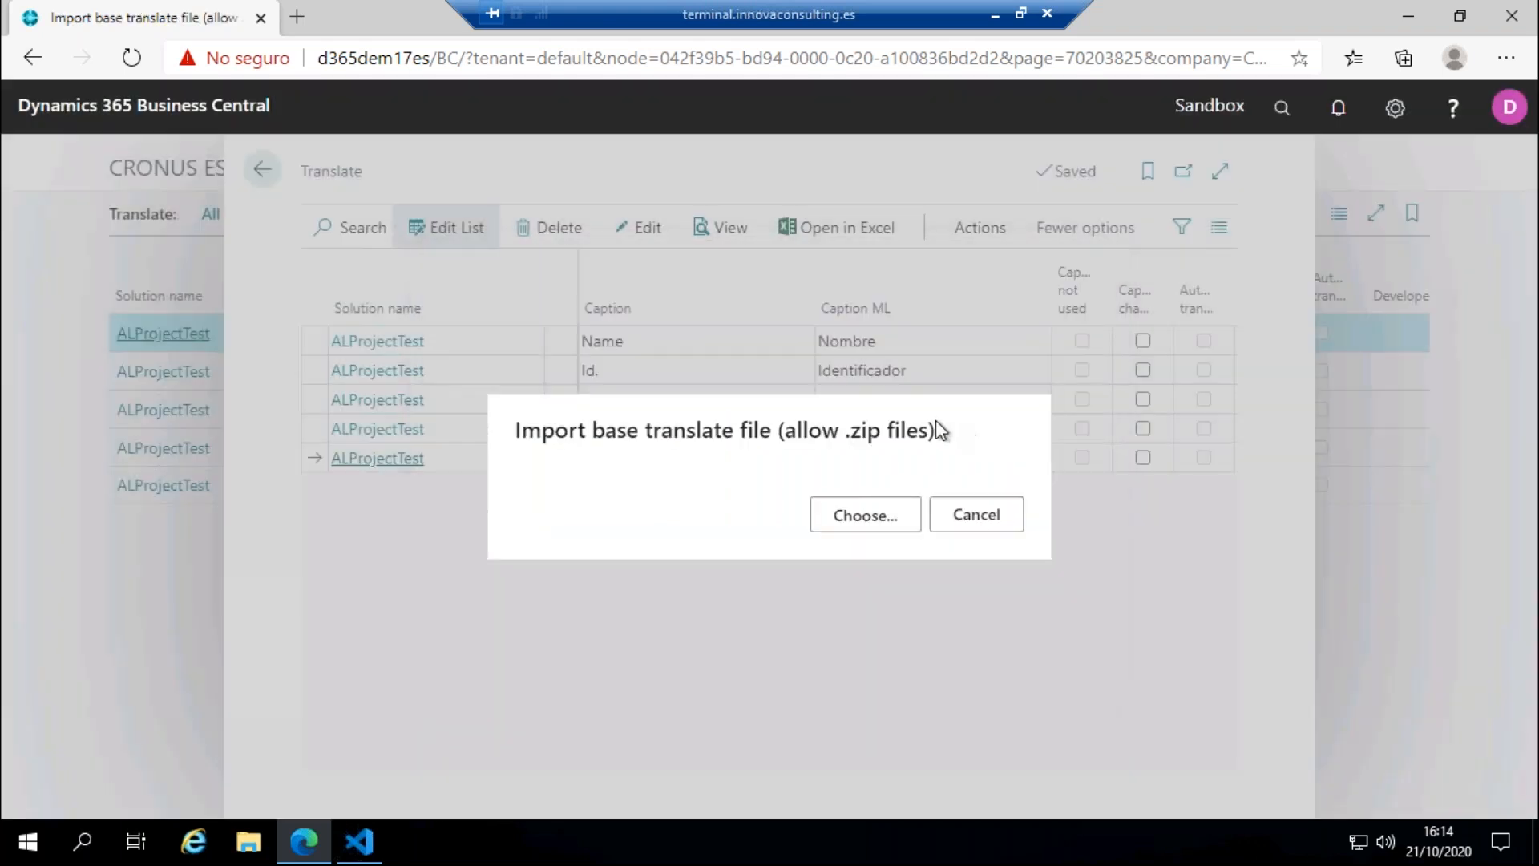
Step: Import ALProjectTest.g from the Translations folder as the base translate file and acknowledge the processing
{"action": "left_click", "coordinate": [862, 515]}
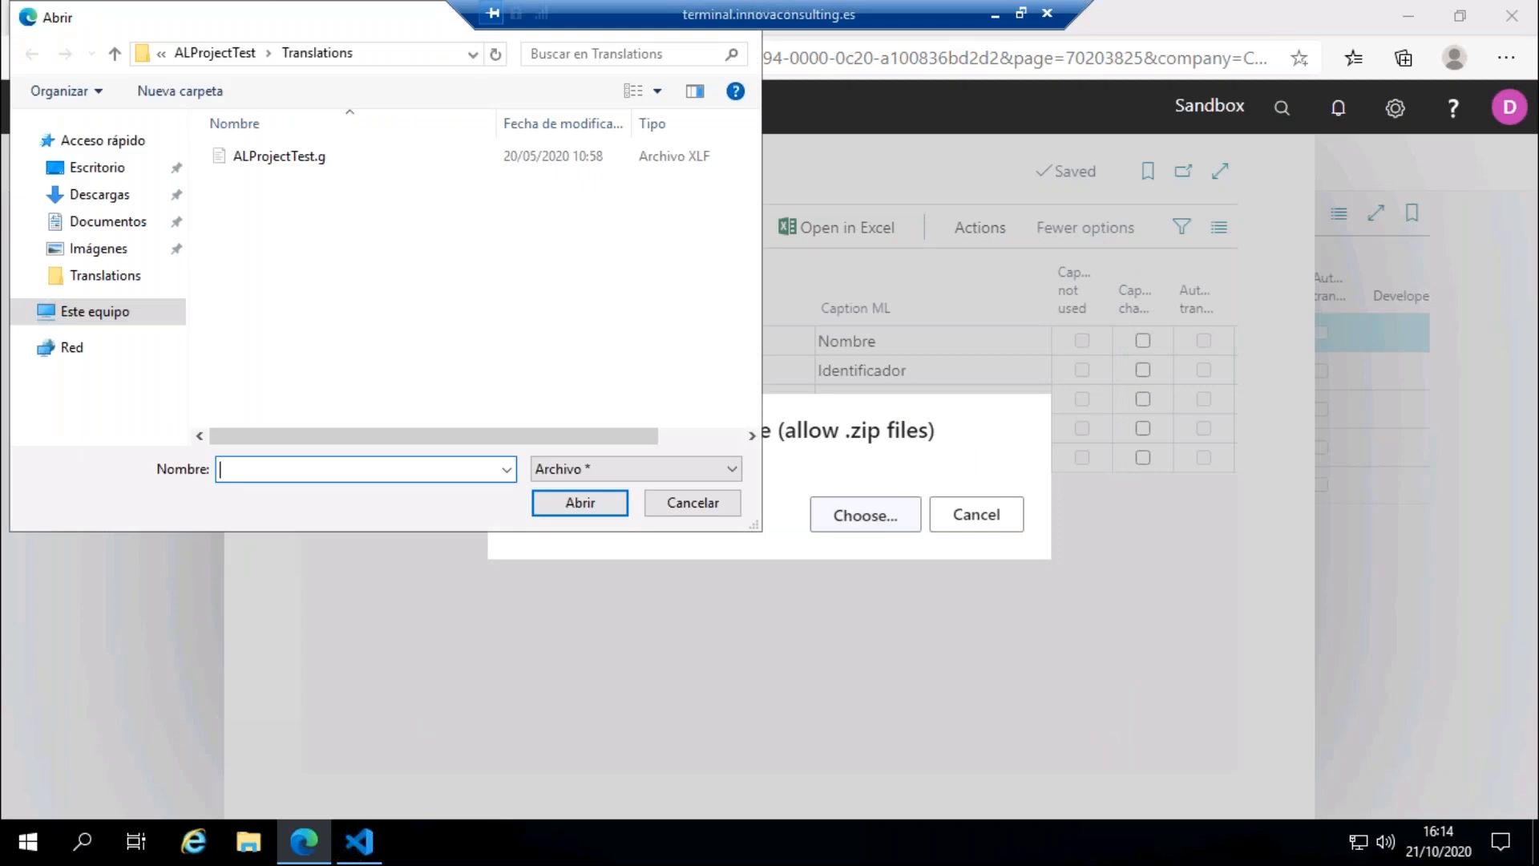
{"action": "left_click", "coordinate": [363, 156]}
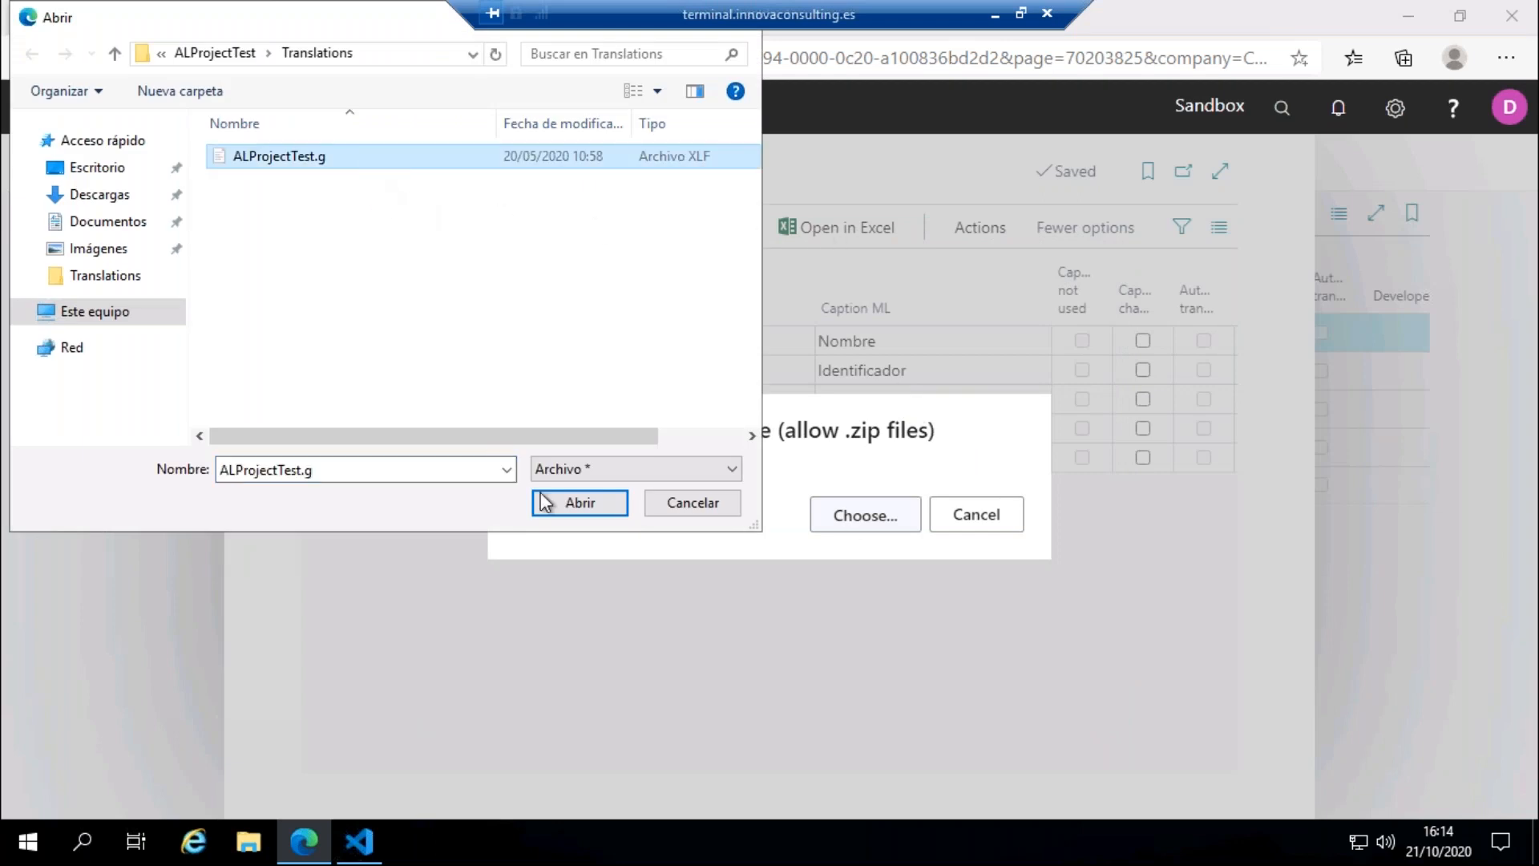
{"action": "left_click", "coordinate": [588, 507]}
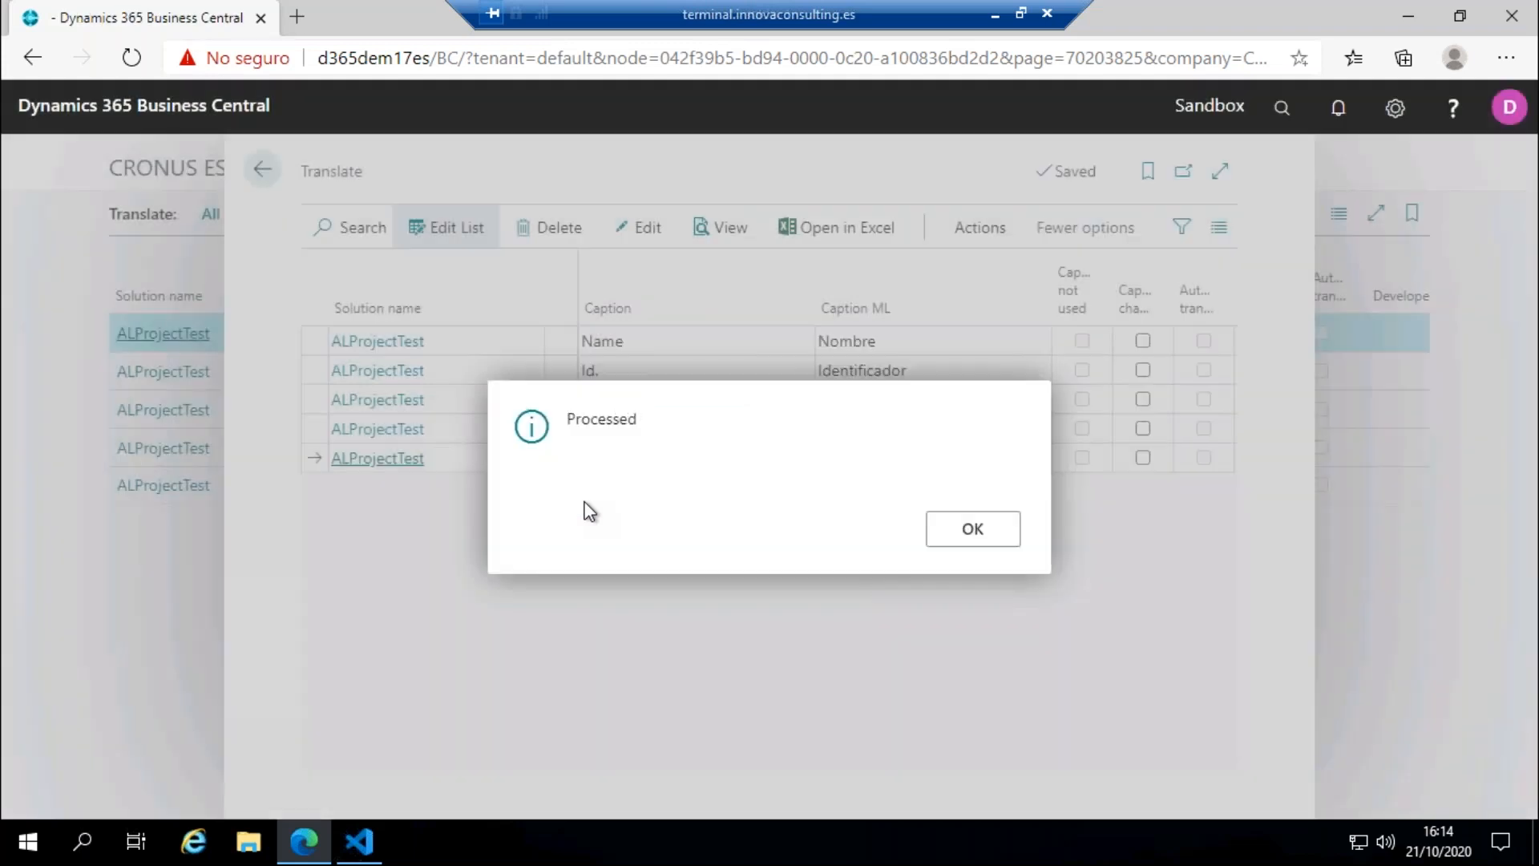
{"action": "left_click", "coordinate": [951, 525]}
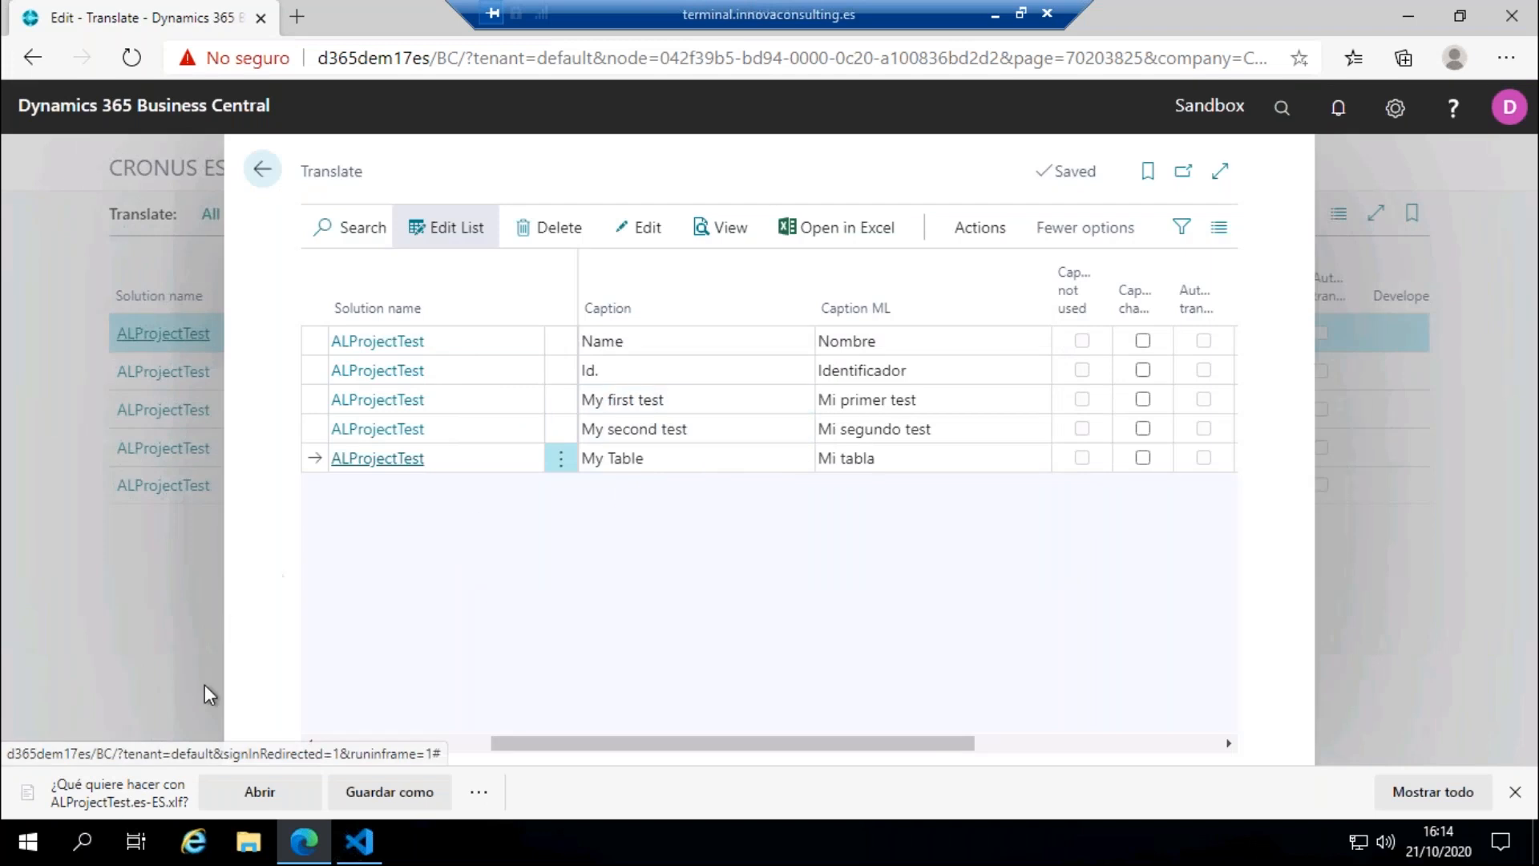
Step: Save the generated ALProjectTest.es-ES.xlf file in the project's Translations folder
{"action": "left_click", "coordinate": [390, 791]}
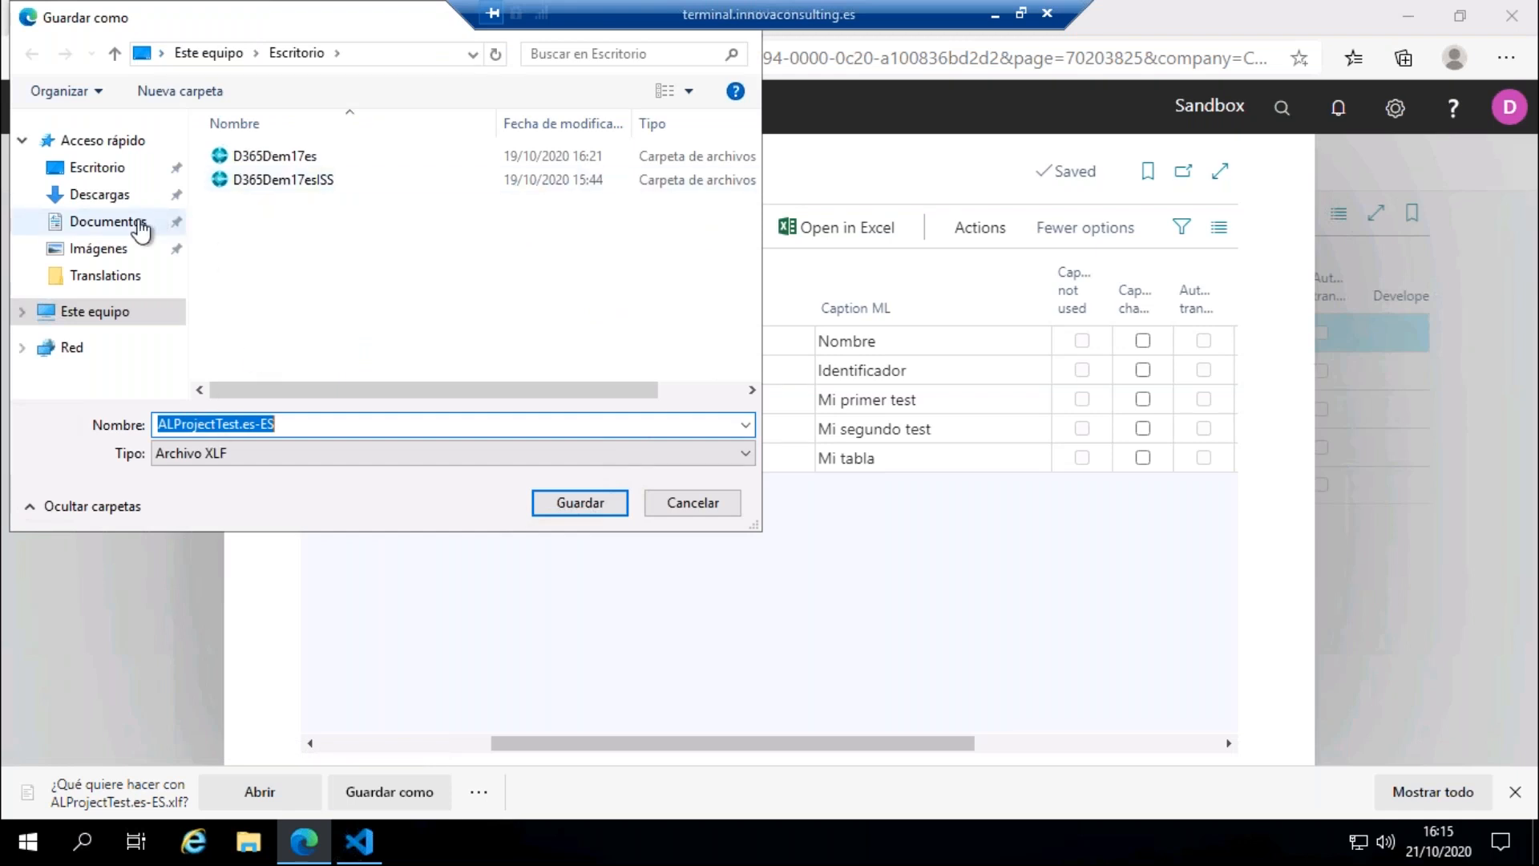
{"action": "left_click", "coordinate": [126, 280]}
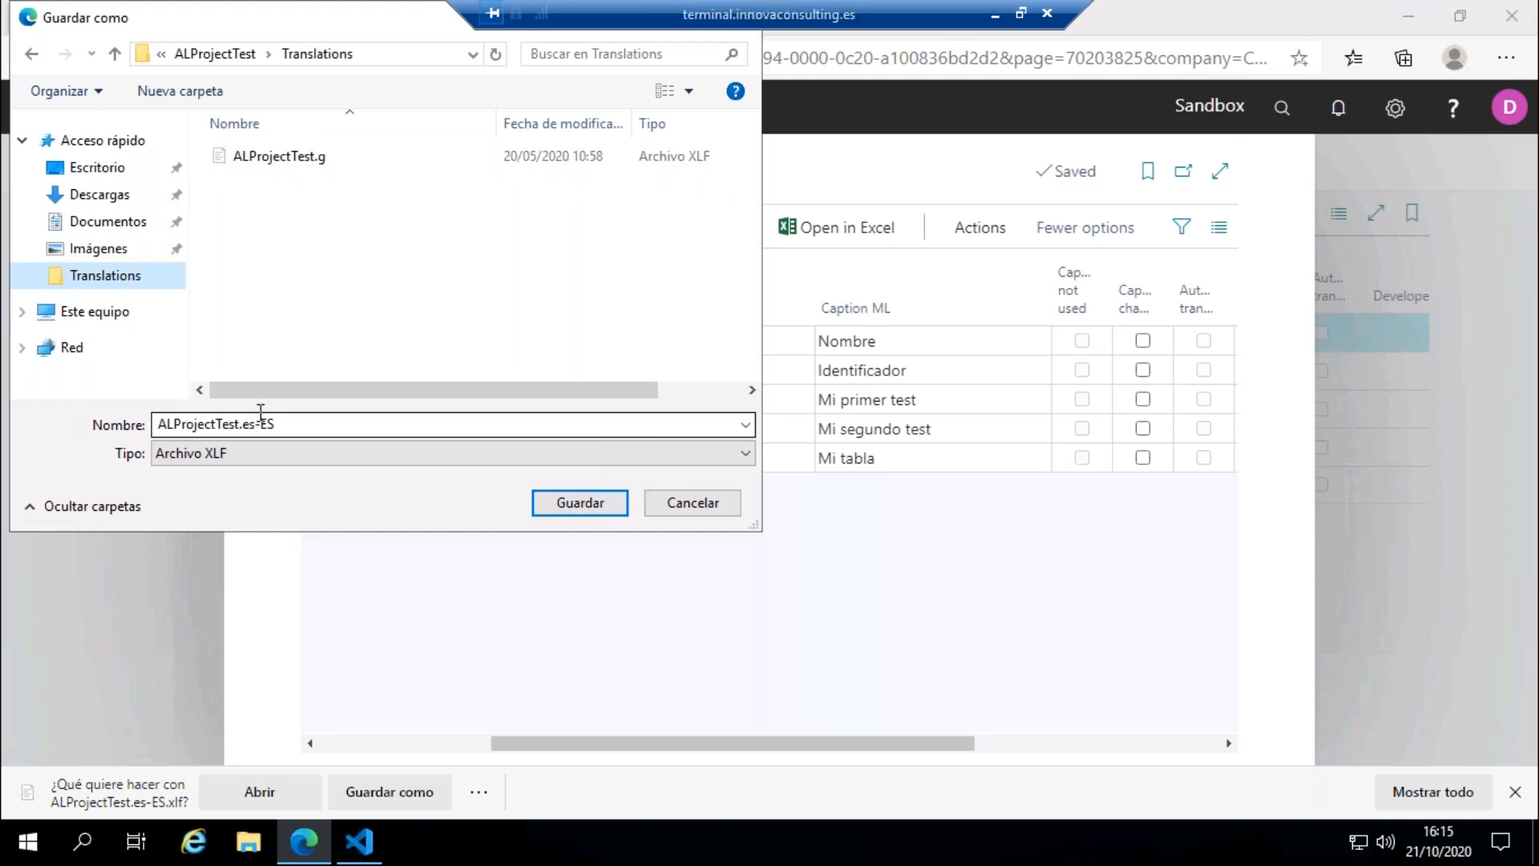
{"action": "left_click", "coordinate": [550, 505]}
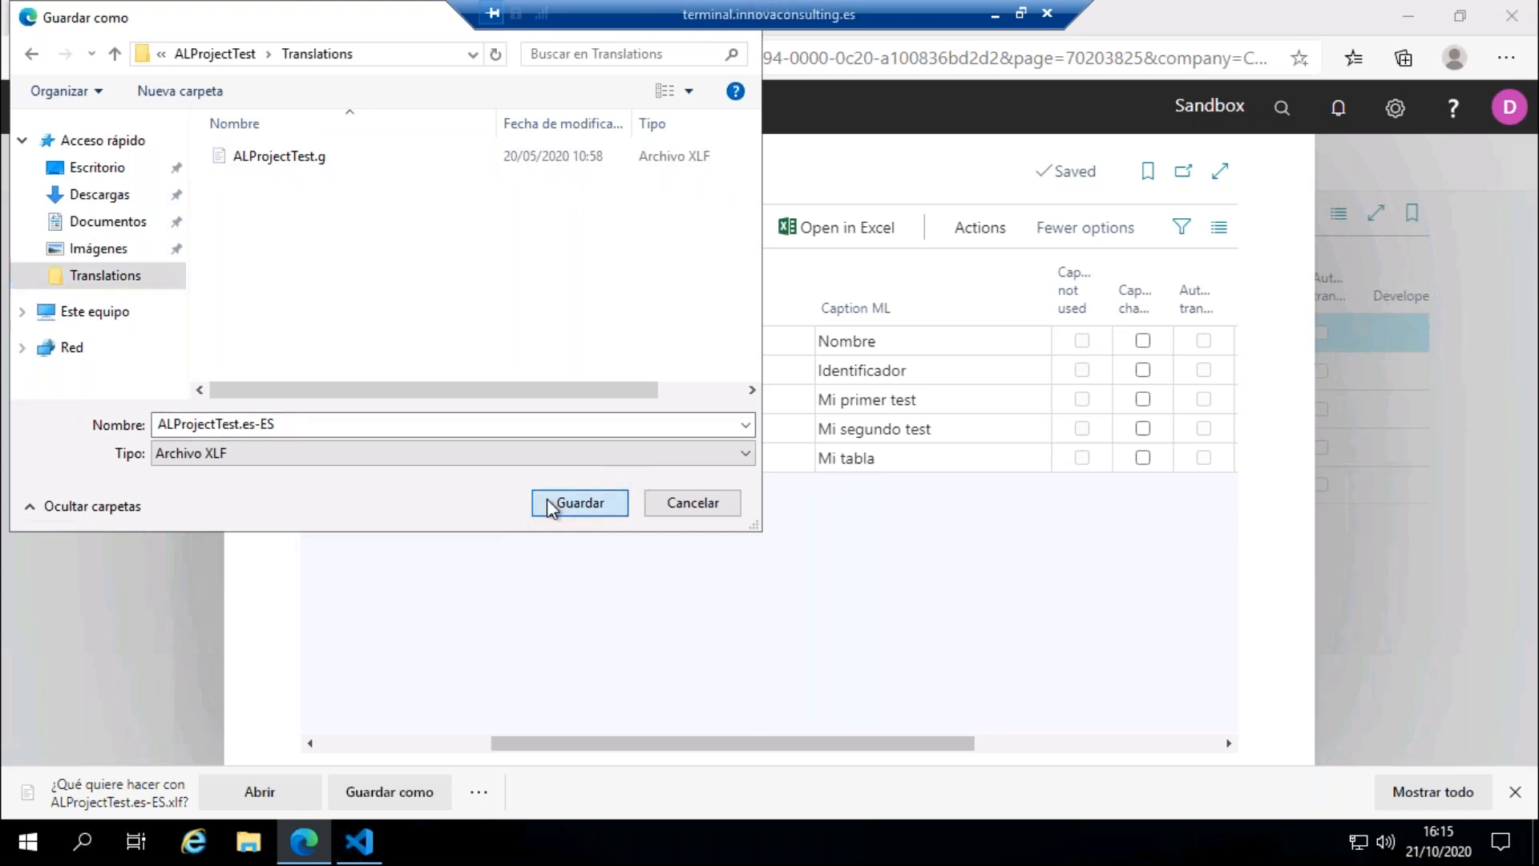
Step: Switch to Visual Studio Code and examine the Spanish targets in ALProjectTest.es-ES.xlf
{"action": "left_click", "coordinate": [370, 852]}
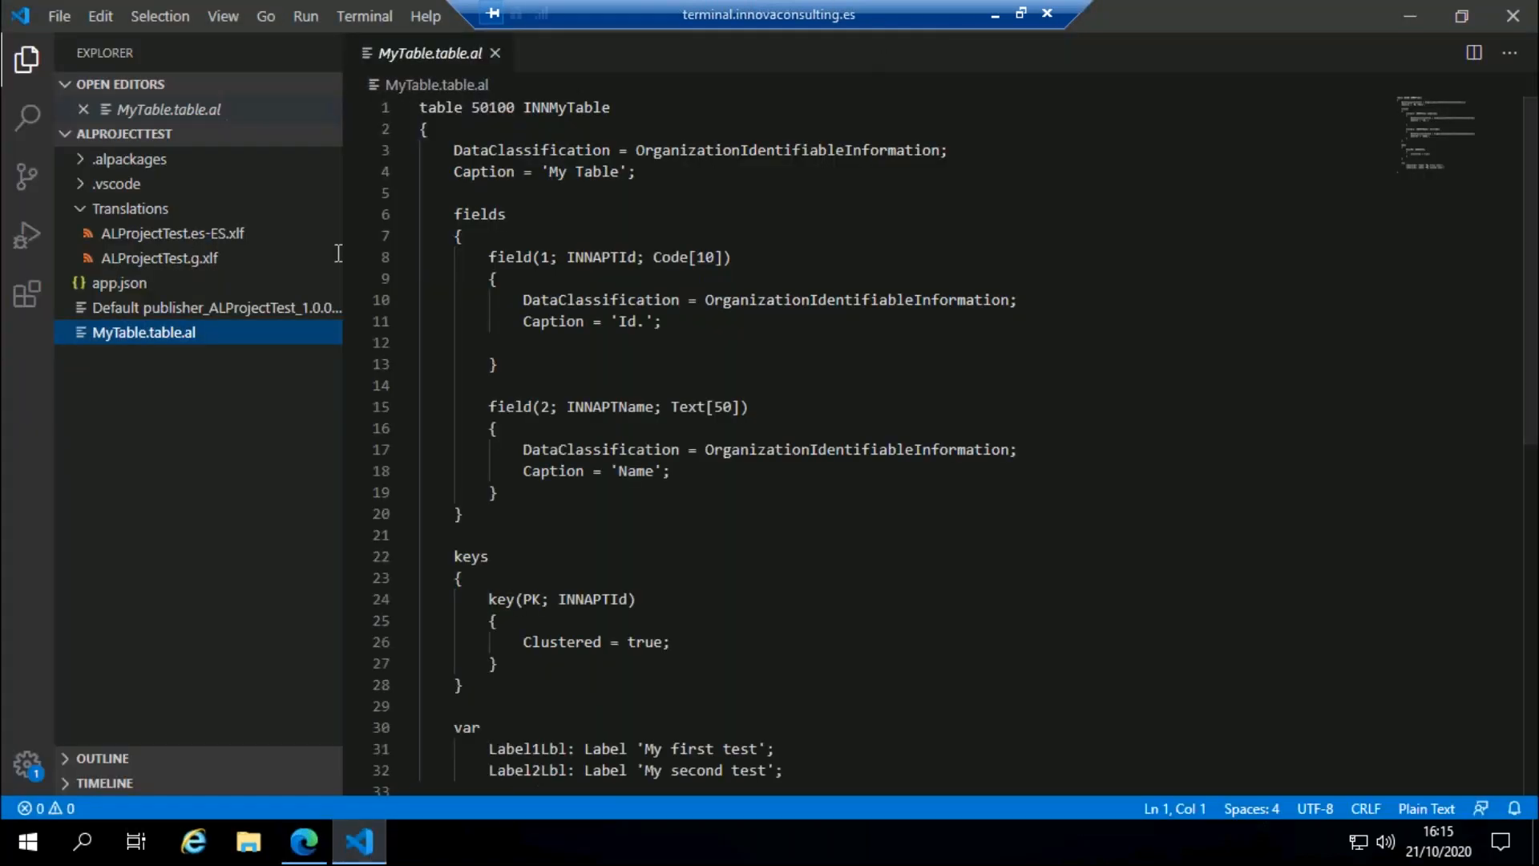
{"action": "left_click", "coordinate": [201, 234]}
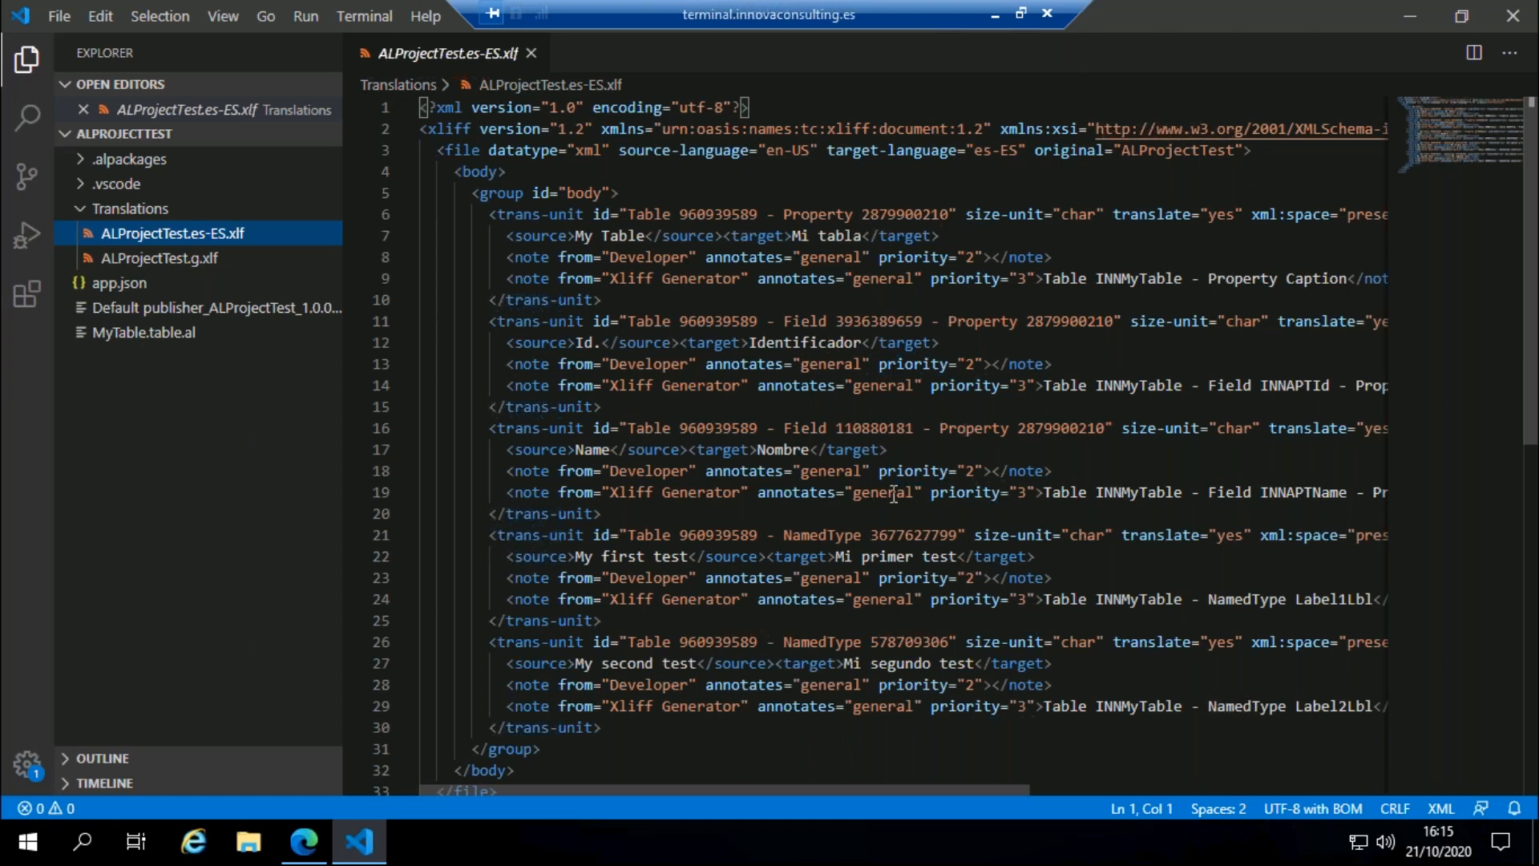
Step: Return to Business Central in the browser and delete all ALProjectTest lines from the Translate list
{"action": "left_click", "coordinate": [303, 842]}
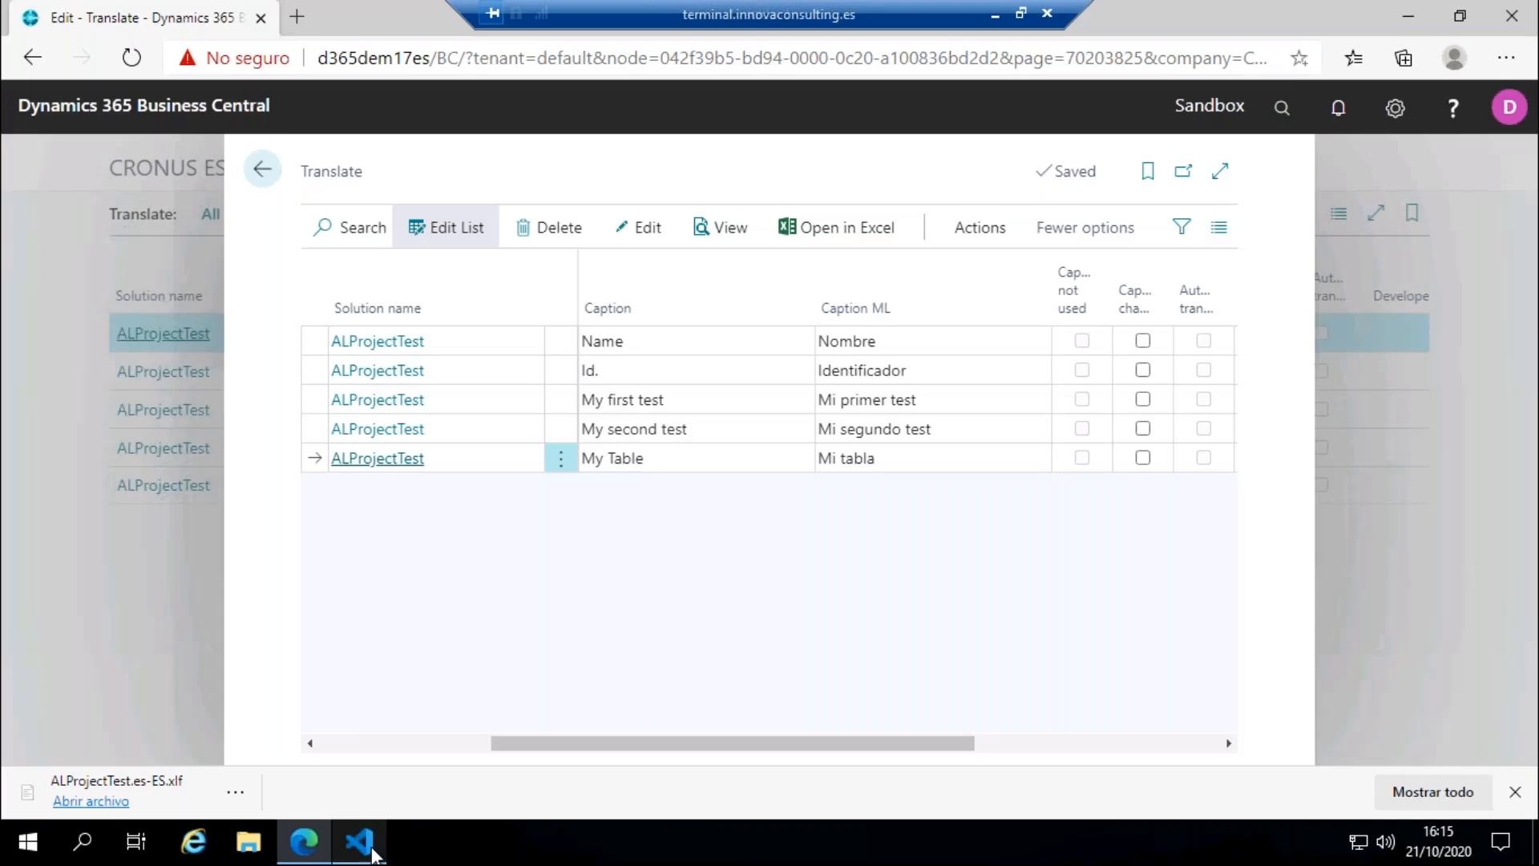
{"action": "left_click", "coordinate": [1515, 792]}
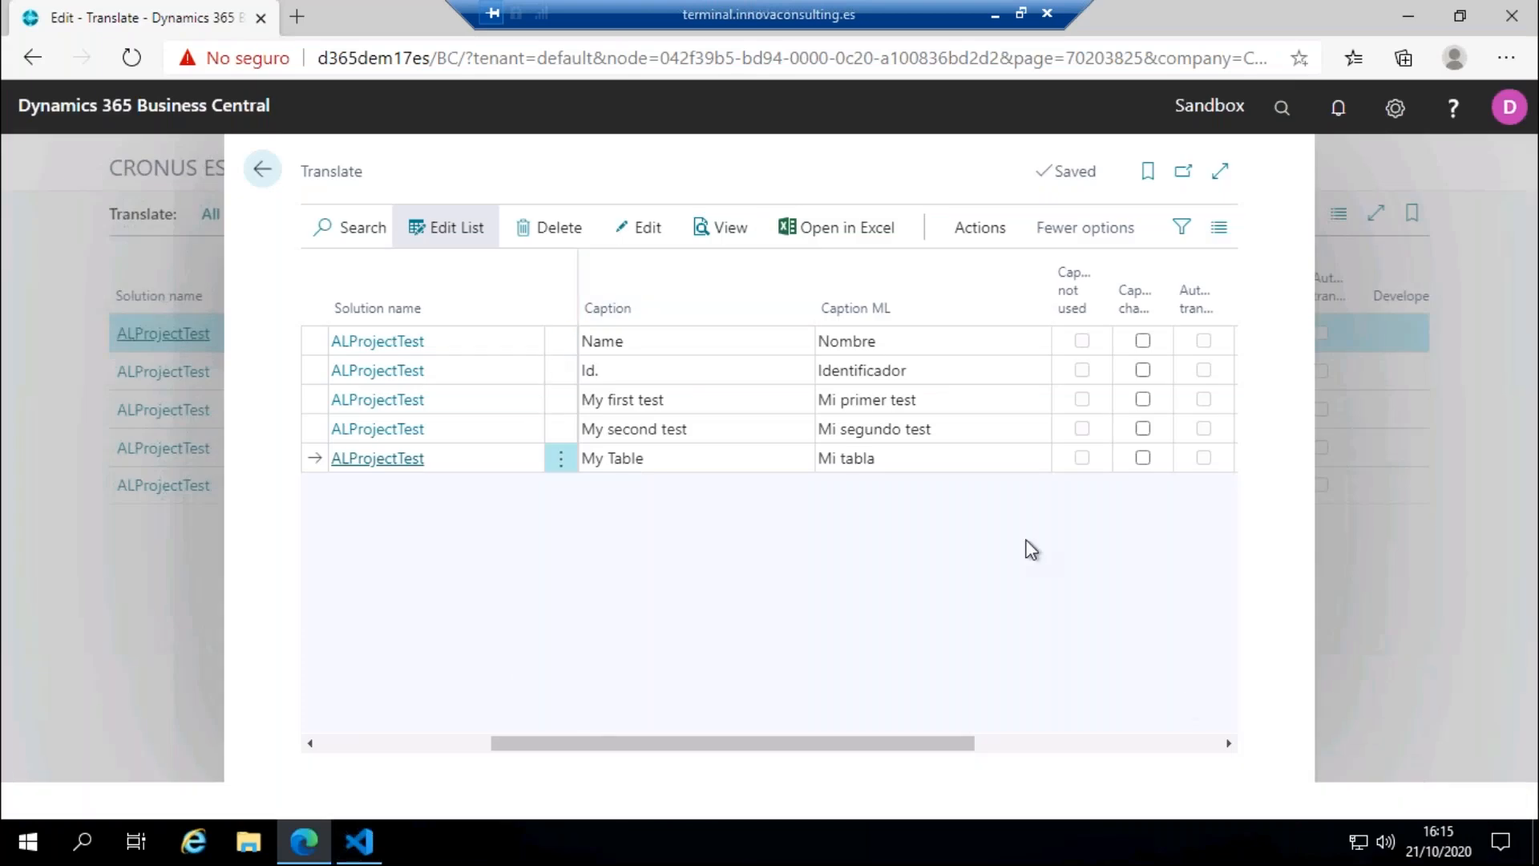
{"action": "left_click", "coordinate": [561, 341]}
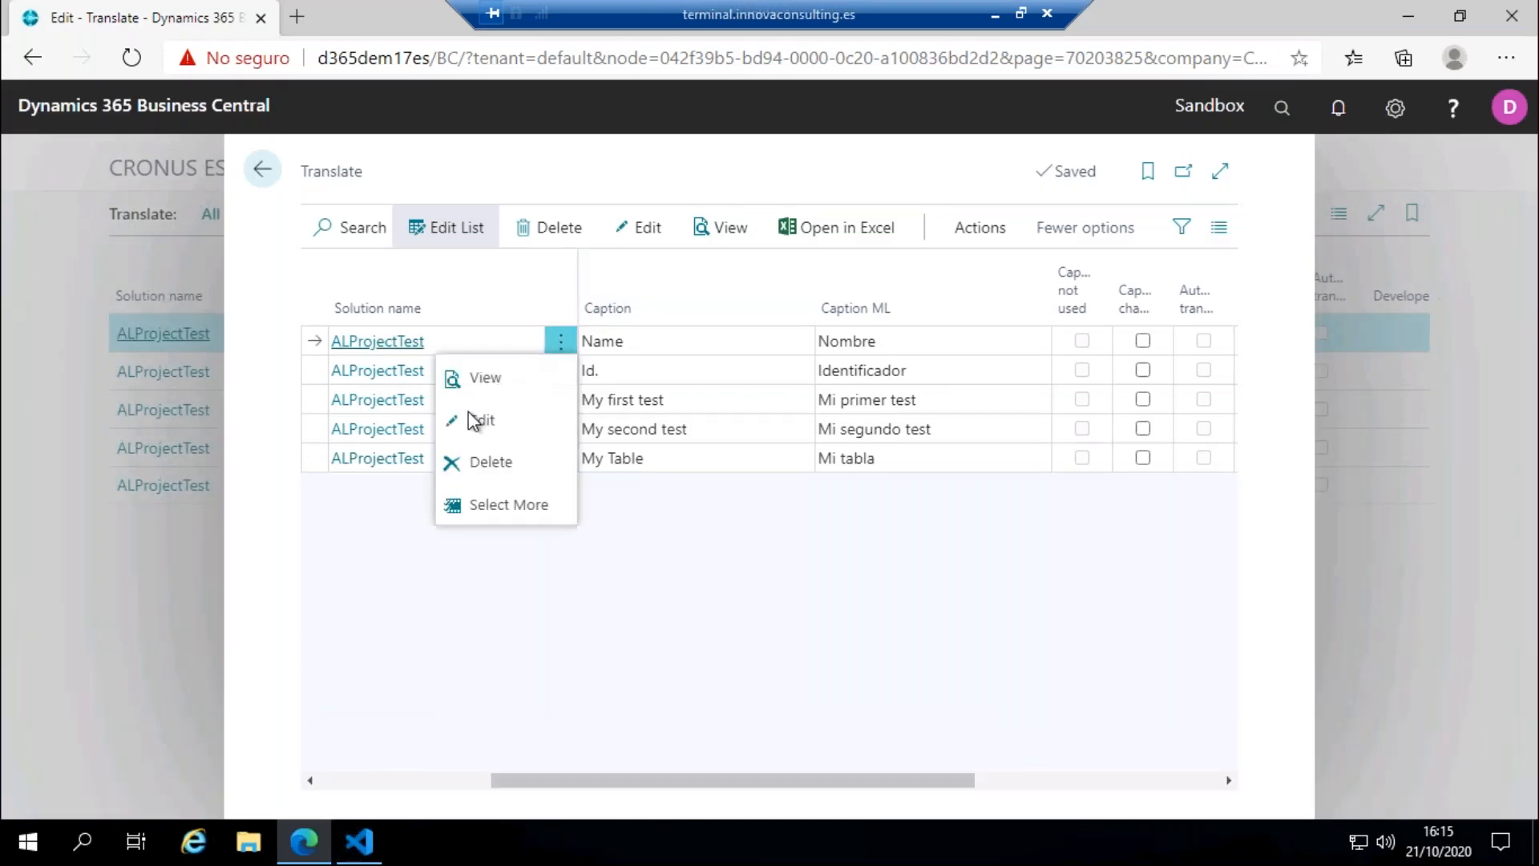
{"action": "left_click", "coordinate": [484, 507]}
{"action": "left_click", "coordinate": [349, 307]}
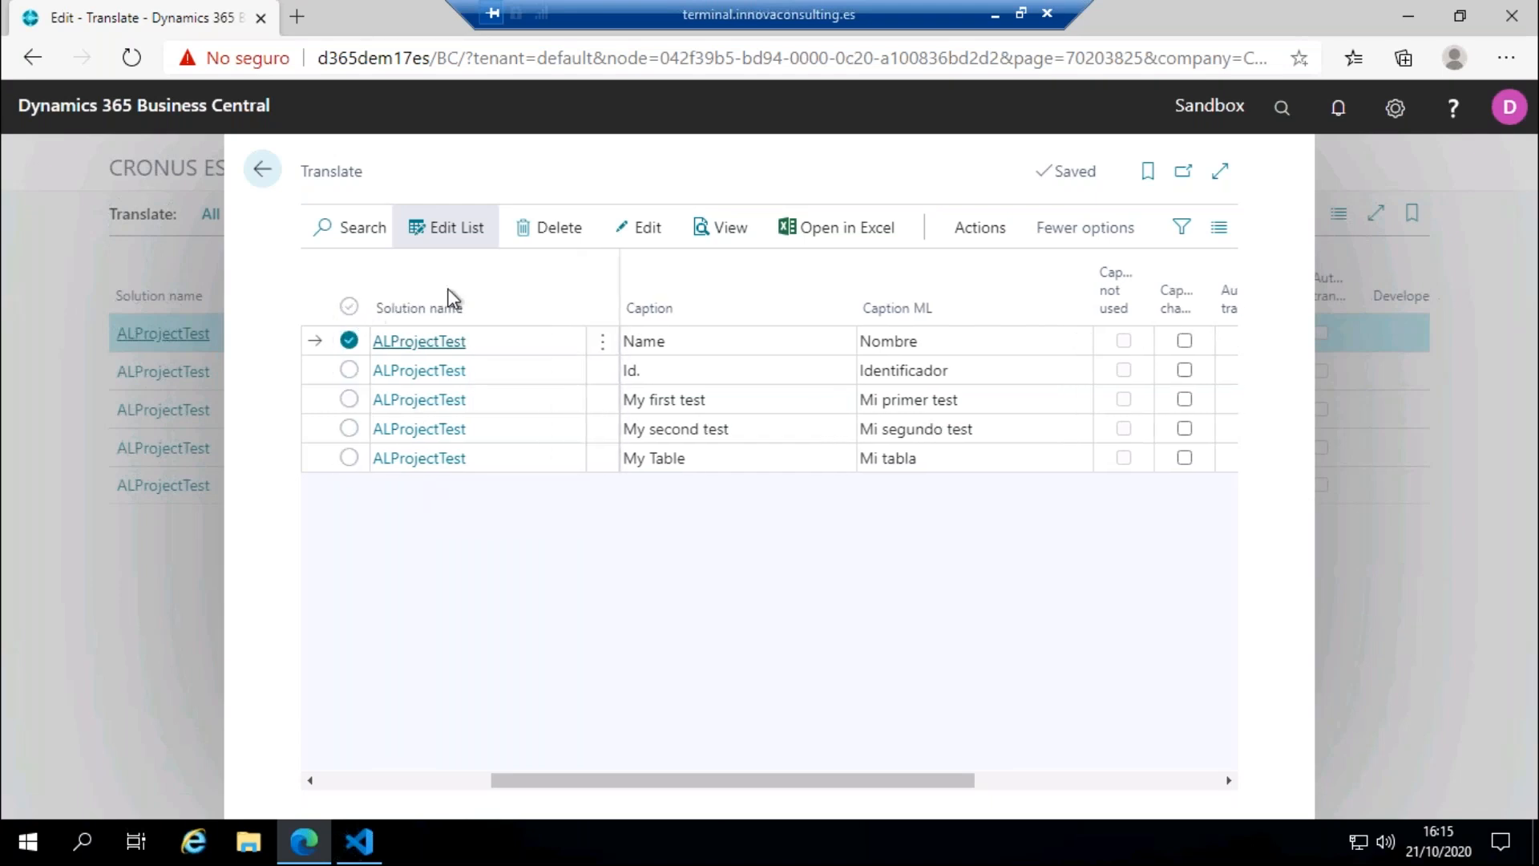
{"action": "left_click", "coordinate": [547, 232]}
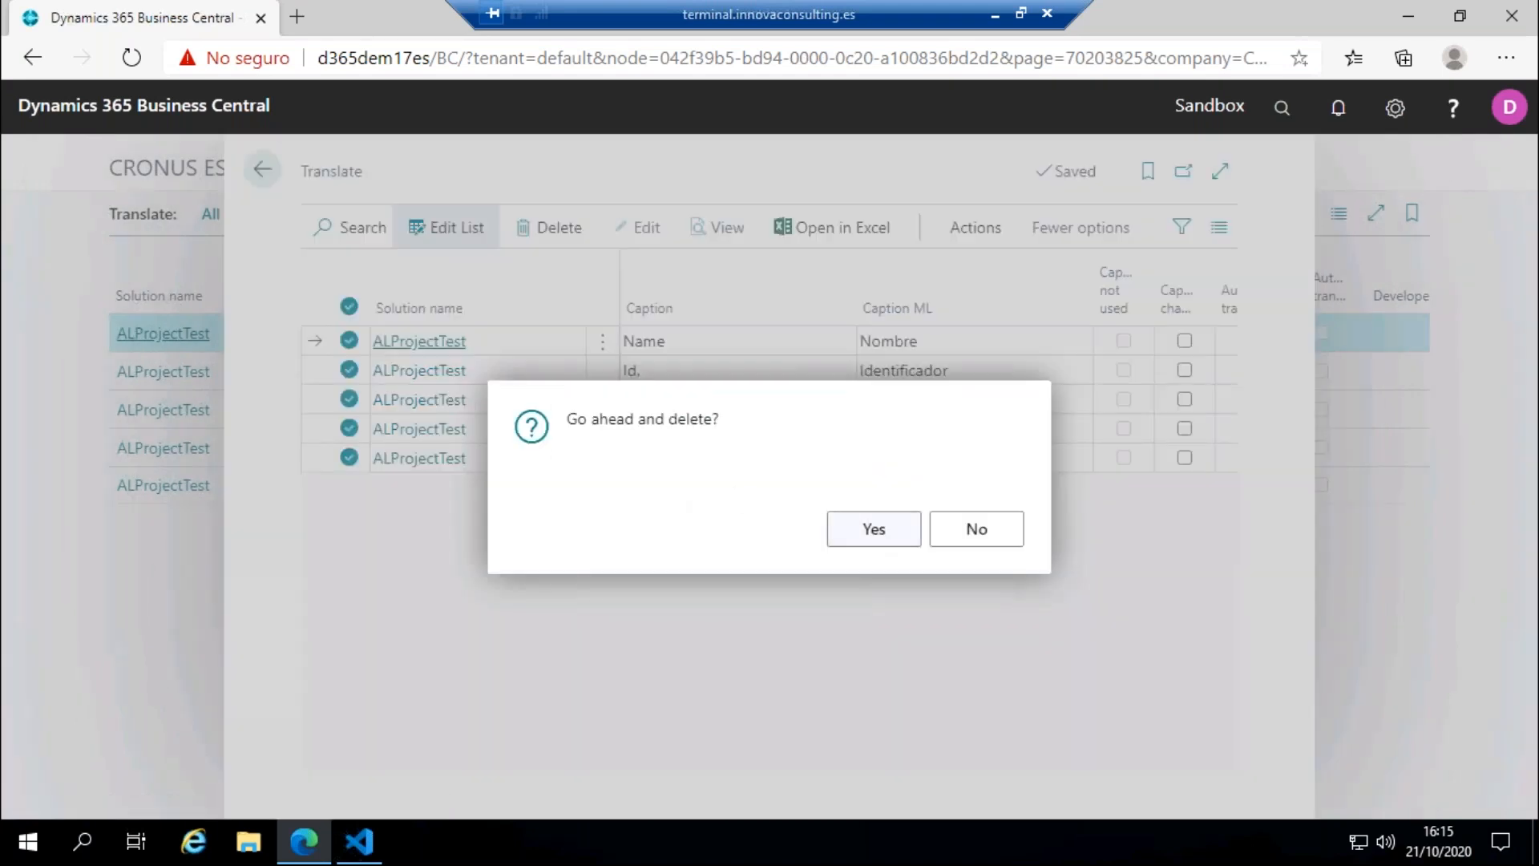
{"action": "left_click", "coordinate": [874, 528]}
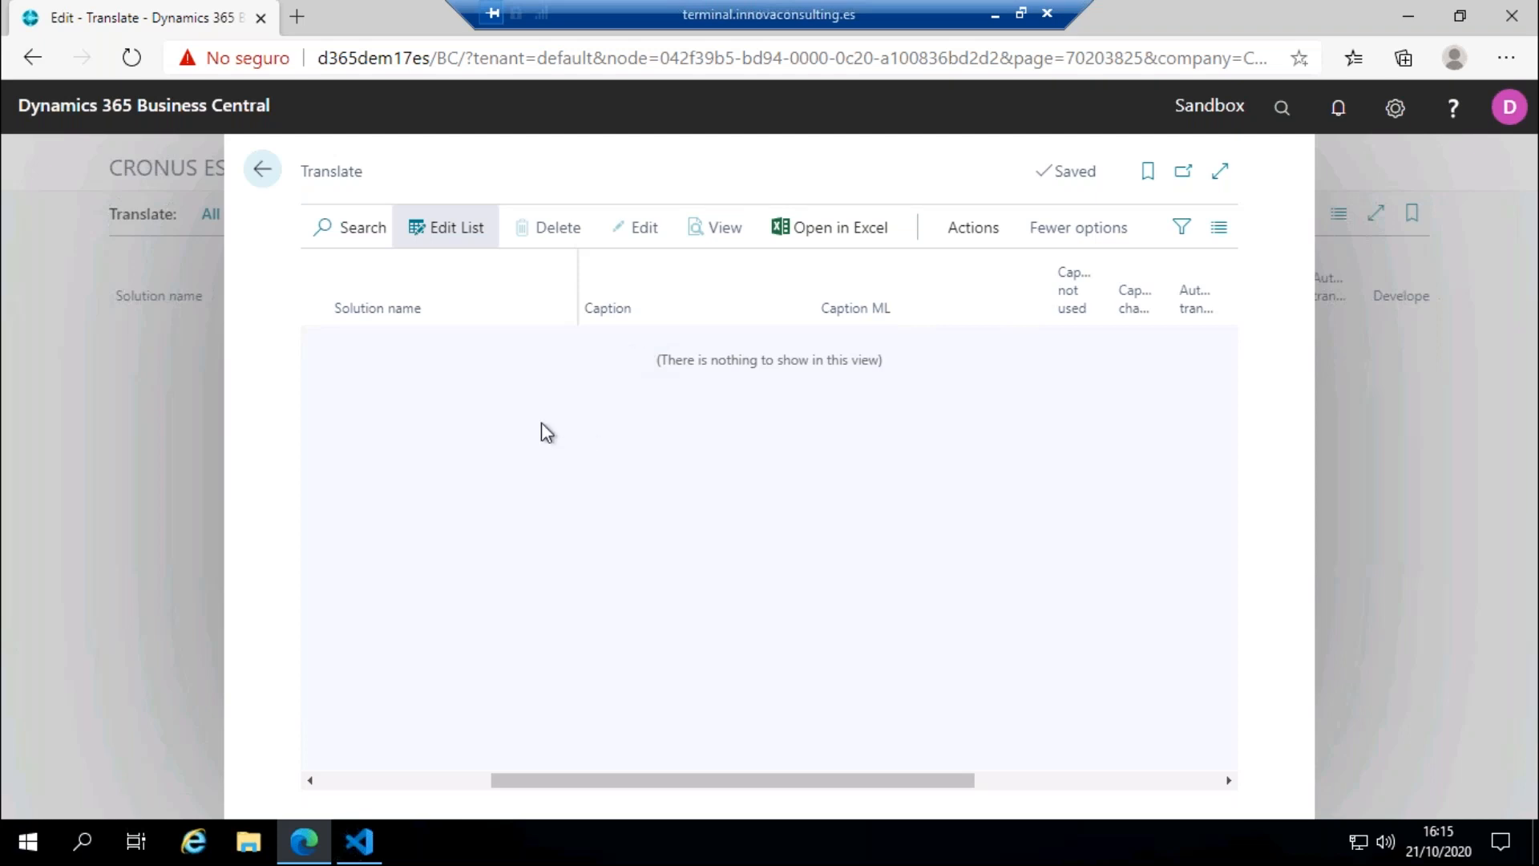
Step: Run the loading of a translation file into the empty Translate list, with language code ESP
{"action": "mouse_move", "coordinate": [358, 846]}
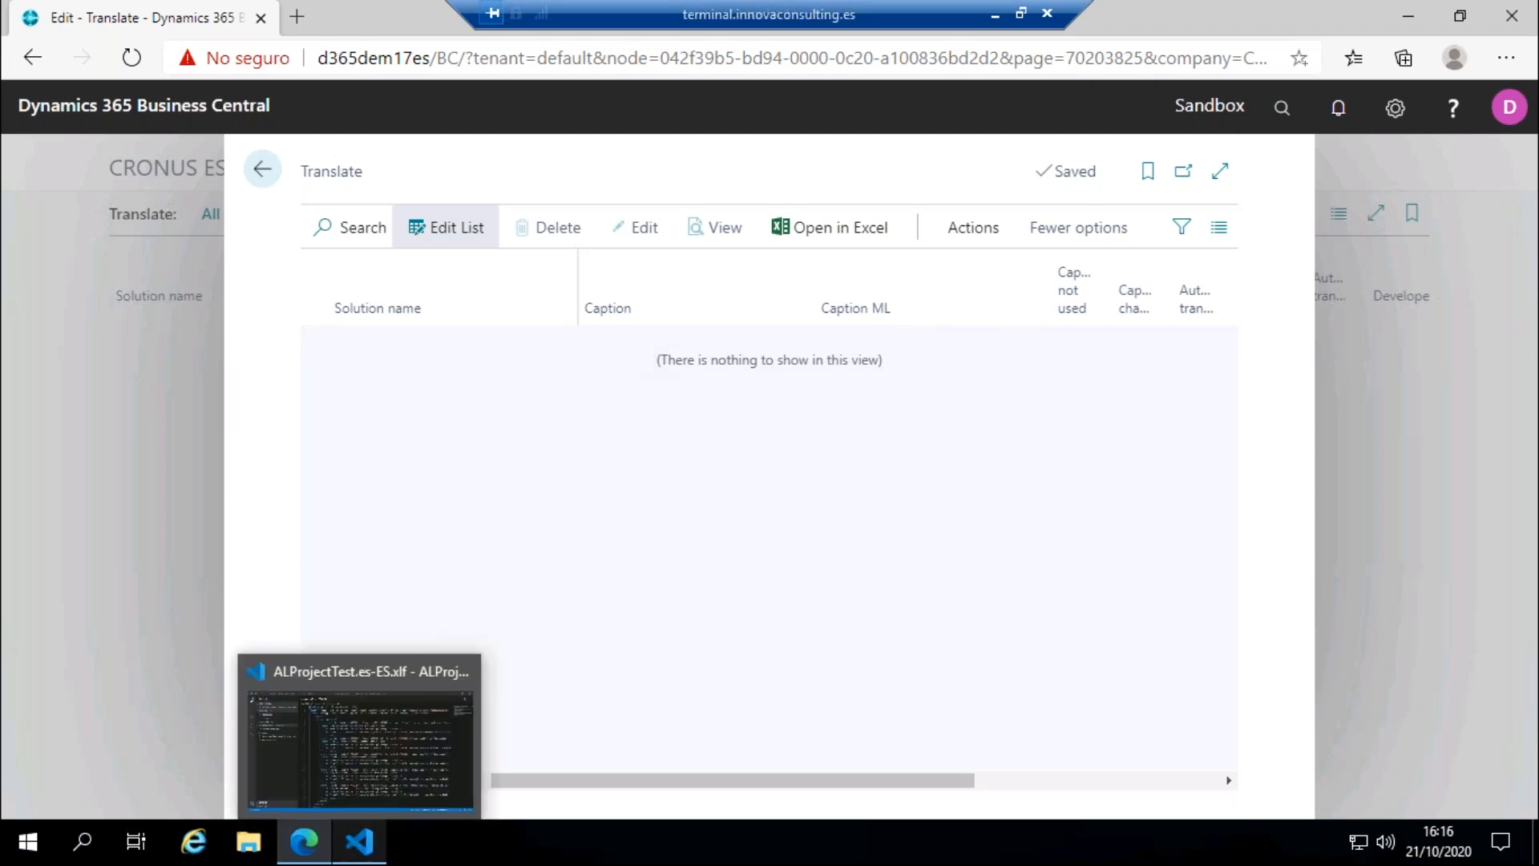
{"action": "left_click", "coordinate": [973, 230]}
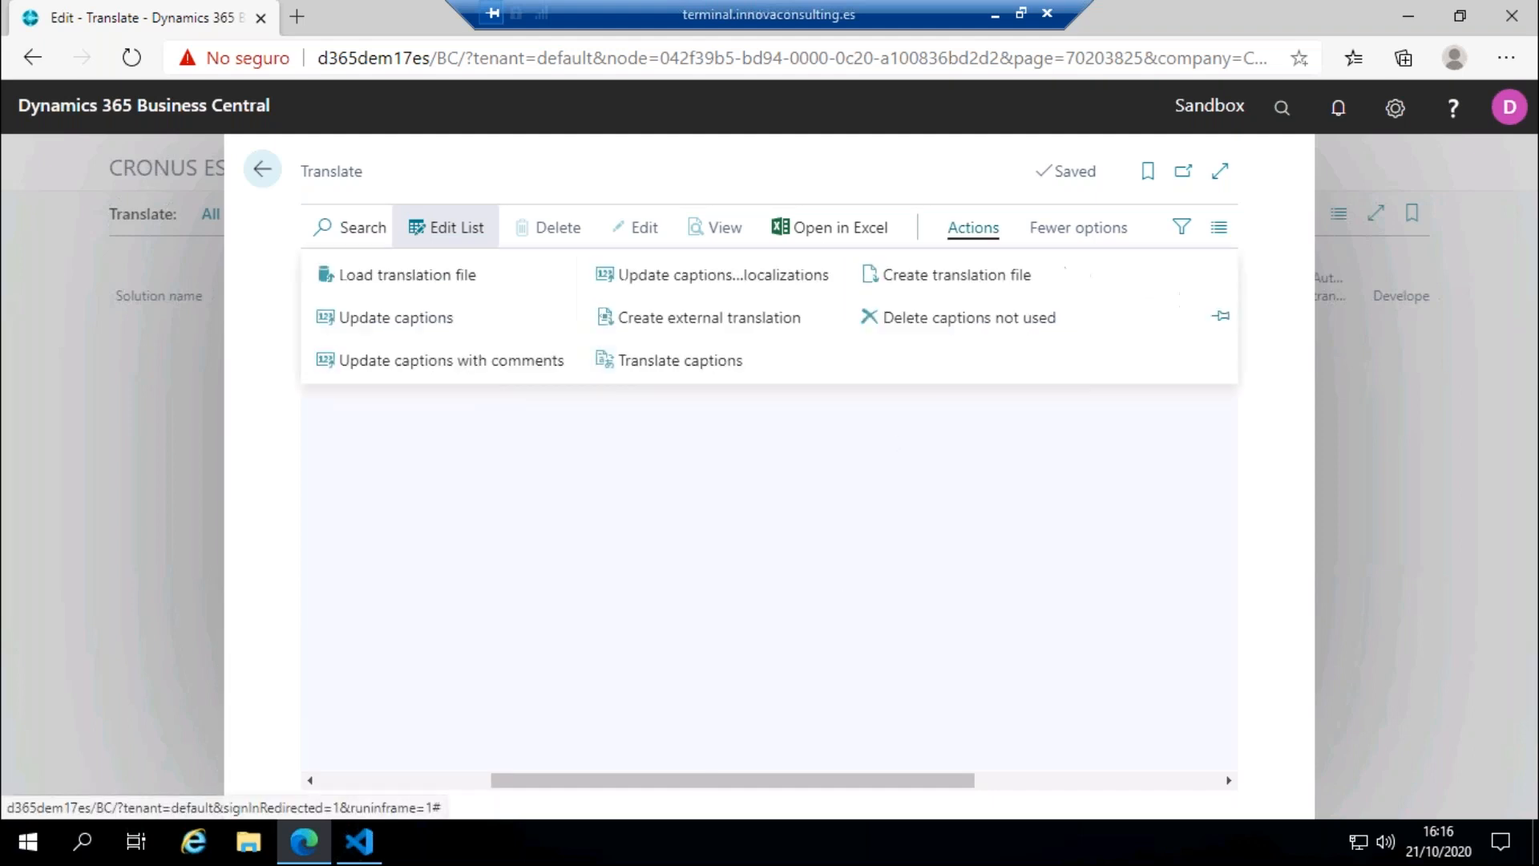
{"action": "left_click", "coordinate": [438, 272]}
{"action": "left_click", "coordinate": [866, 532]}
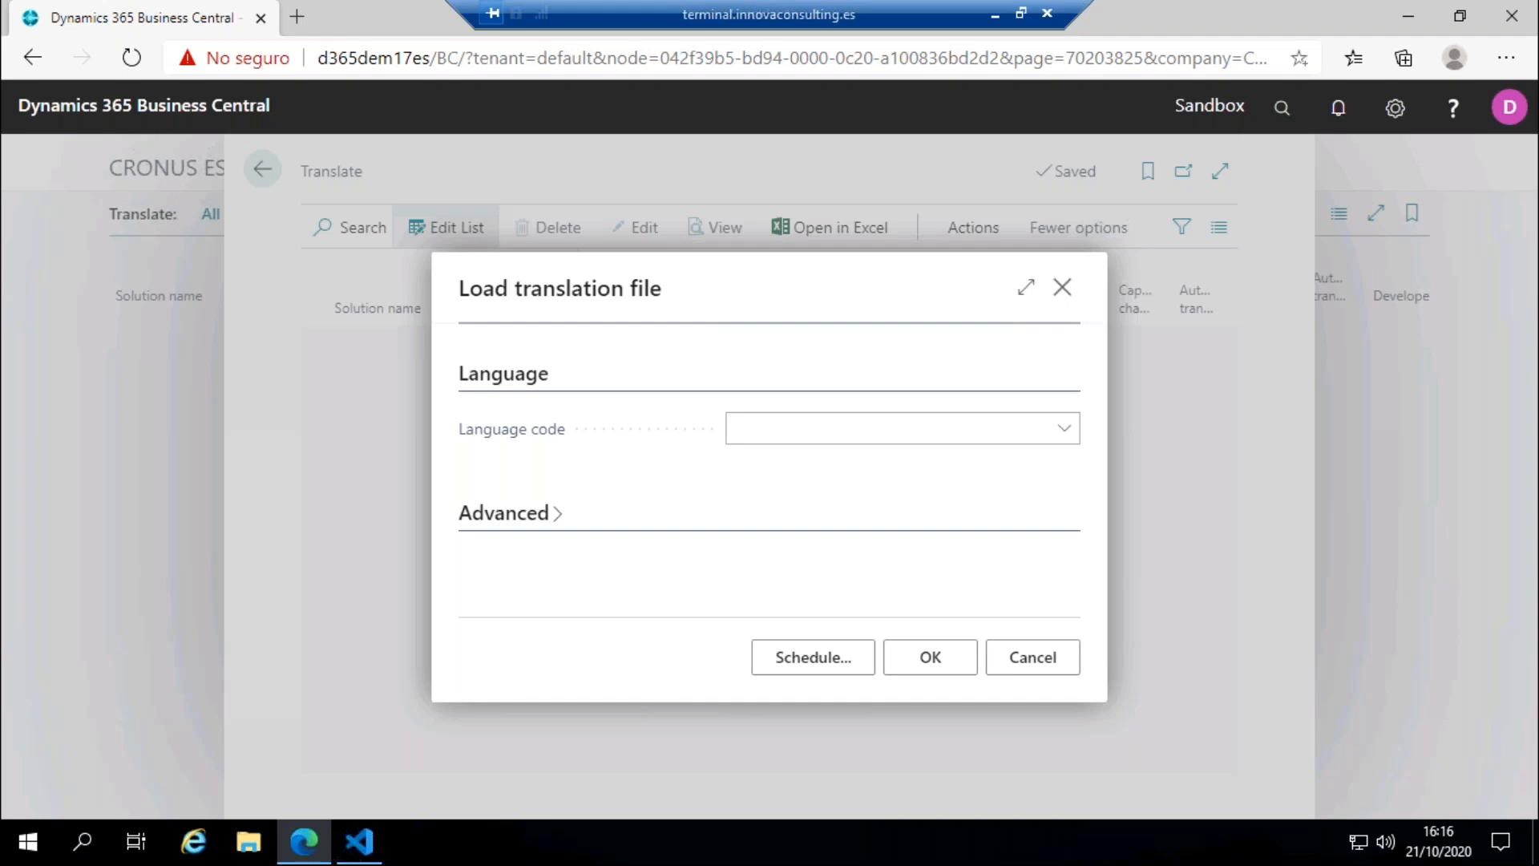
{"action": "left_click", "coordinate": [877, 428]}
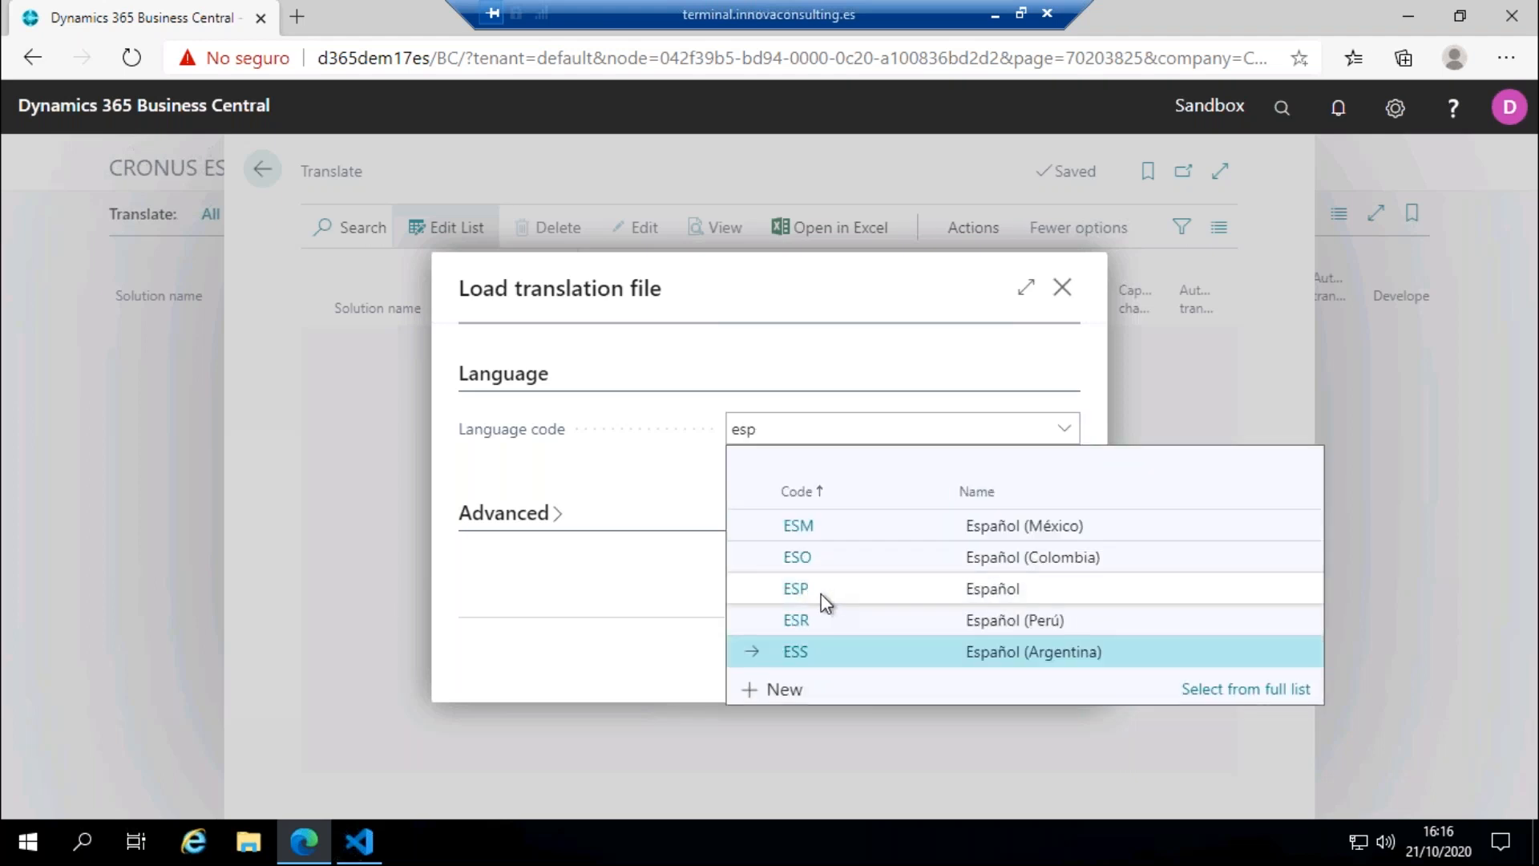
{"action": "left_click", "coordinate": [825, 595]}
{"action": "left_click", "coordinate": [904, 651]}
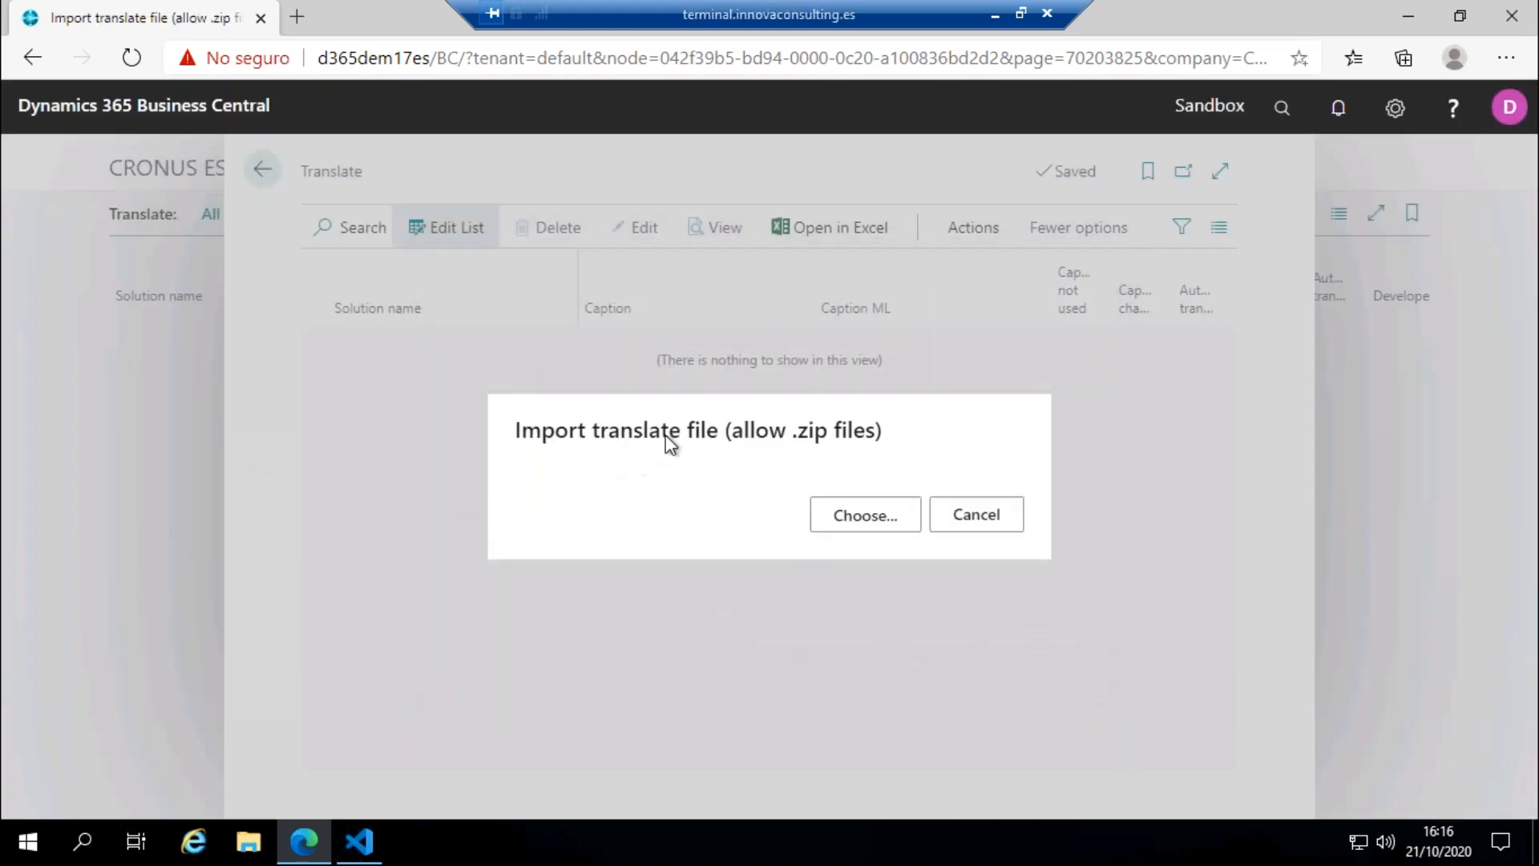
Step: Import ALProjectTest.es-ES from the Translations folder as the translate file and acknowledge the processing
{"action": "left_click", "coordinate": [844, 519]}
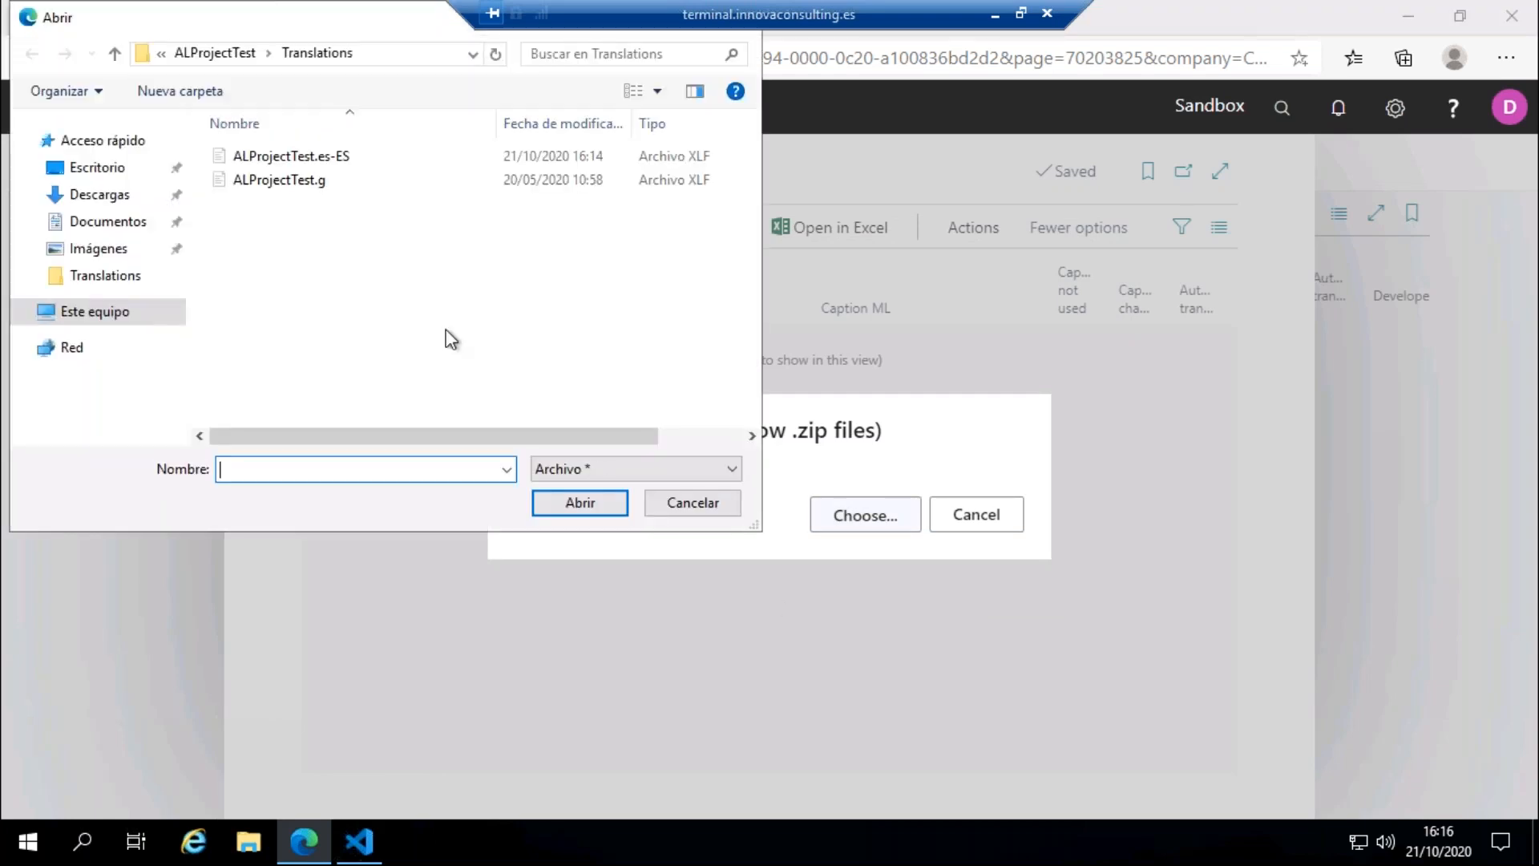
{"action": "left_click", "coordinate": [353, 159]}
{"action": "left_click", "coordinate": [539, 505]}
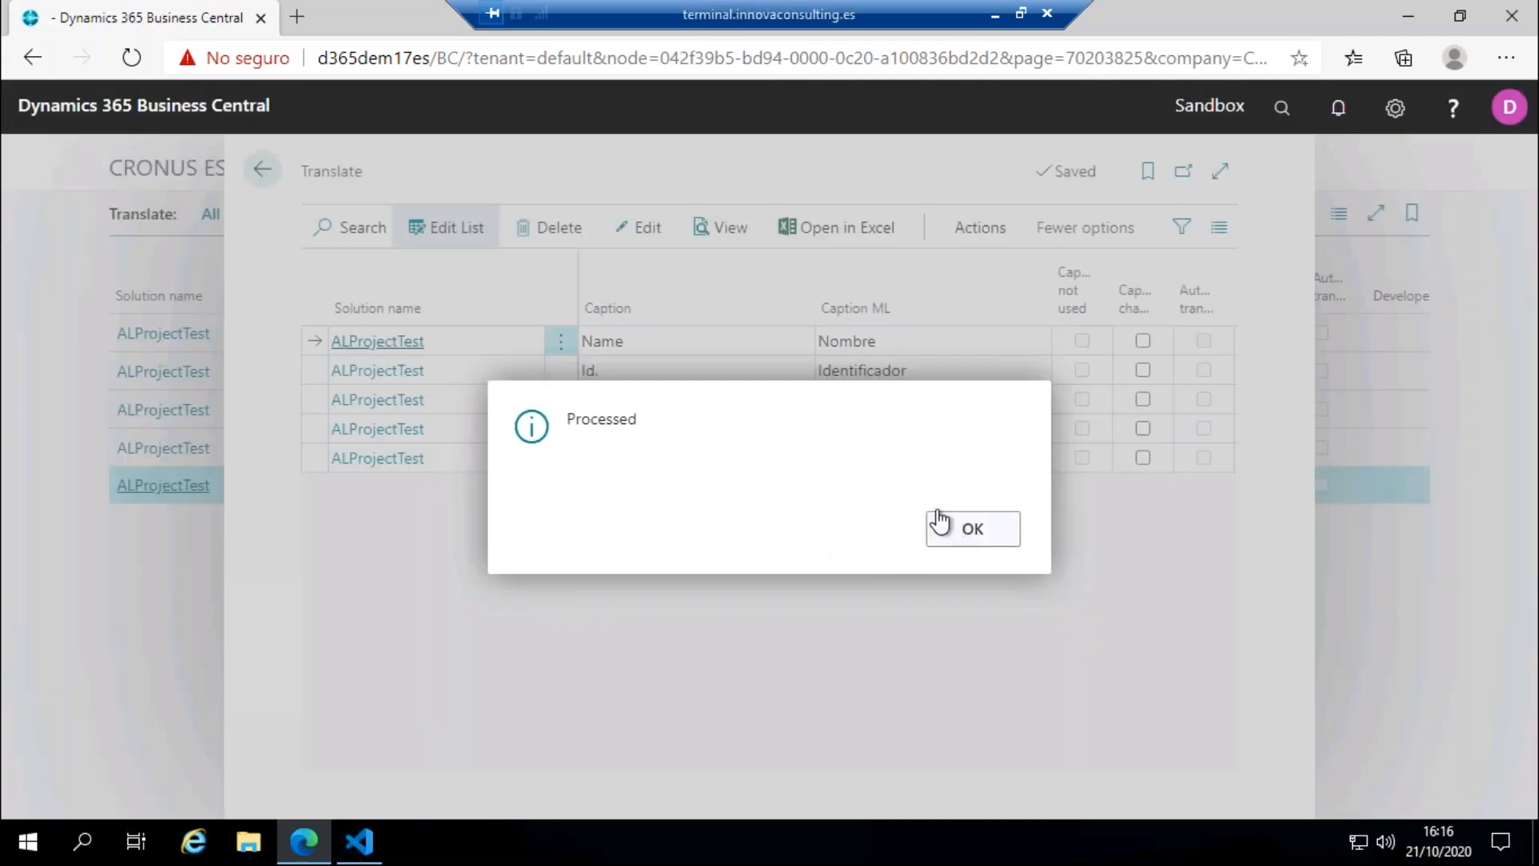
{"action": "left_click", "coordinate": [951, 523]}
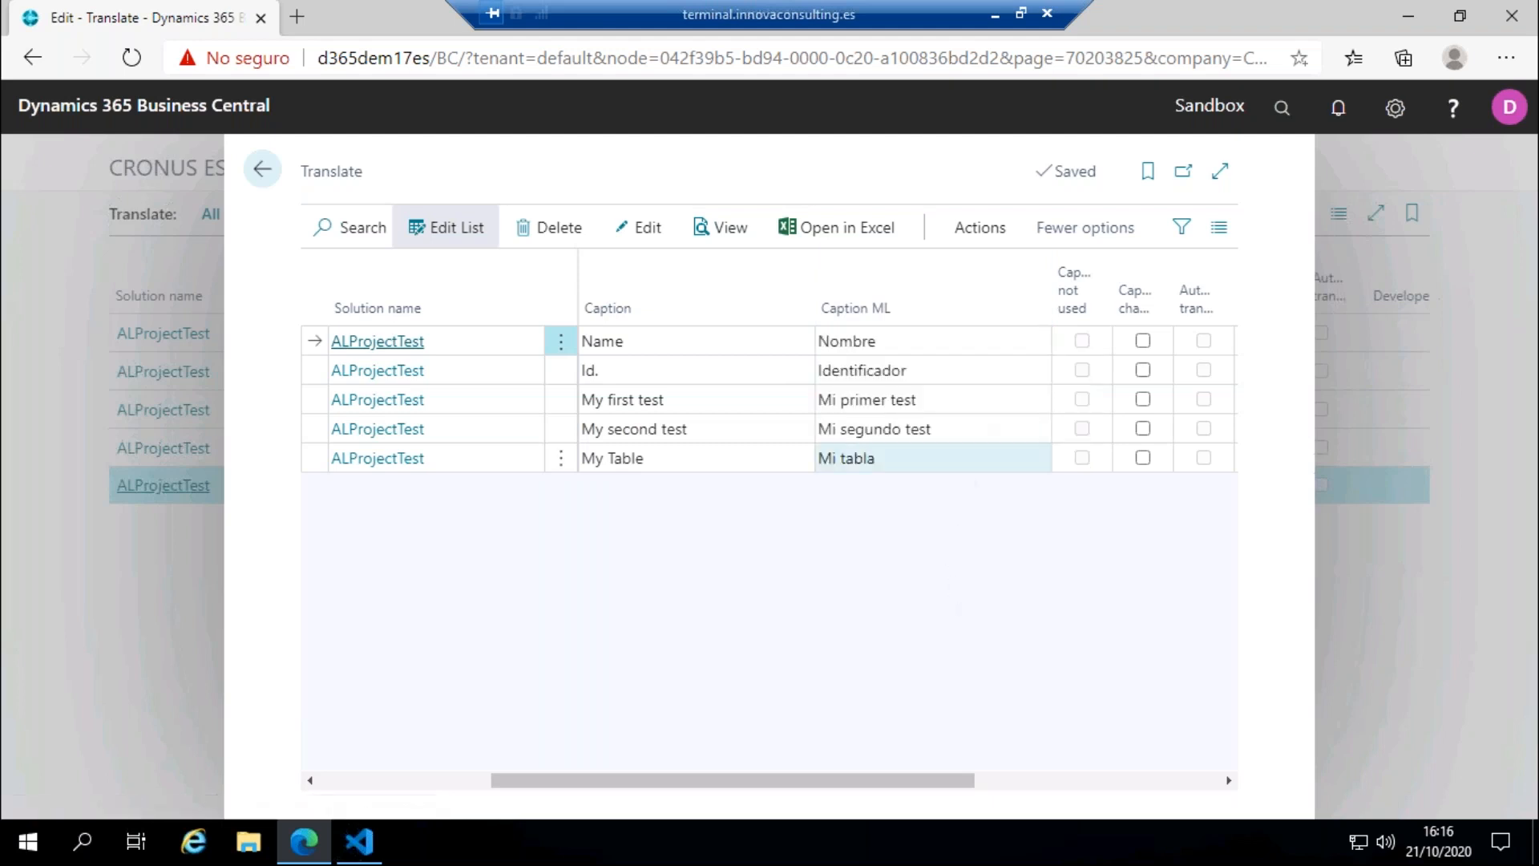
Step: Change the Caption ML of My first test to "Mi primer test 2222" and of My second test to "Mi segundo test 2222"
{"action": "left_click", "coordinate": [966, 401]}
{"action": "left_click", "coordinate": [969, 401]}
{"action": "type", "text": "2222"}
{"action": "left_click", "coordinate": [969, 427]}
{"action": "left_click", "coordinate": [969, 426]}
{"action": "type", "text": "2222"}
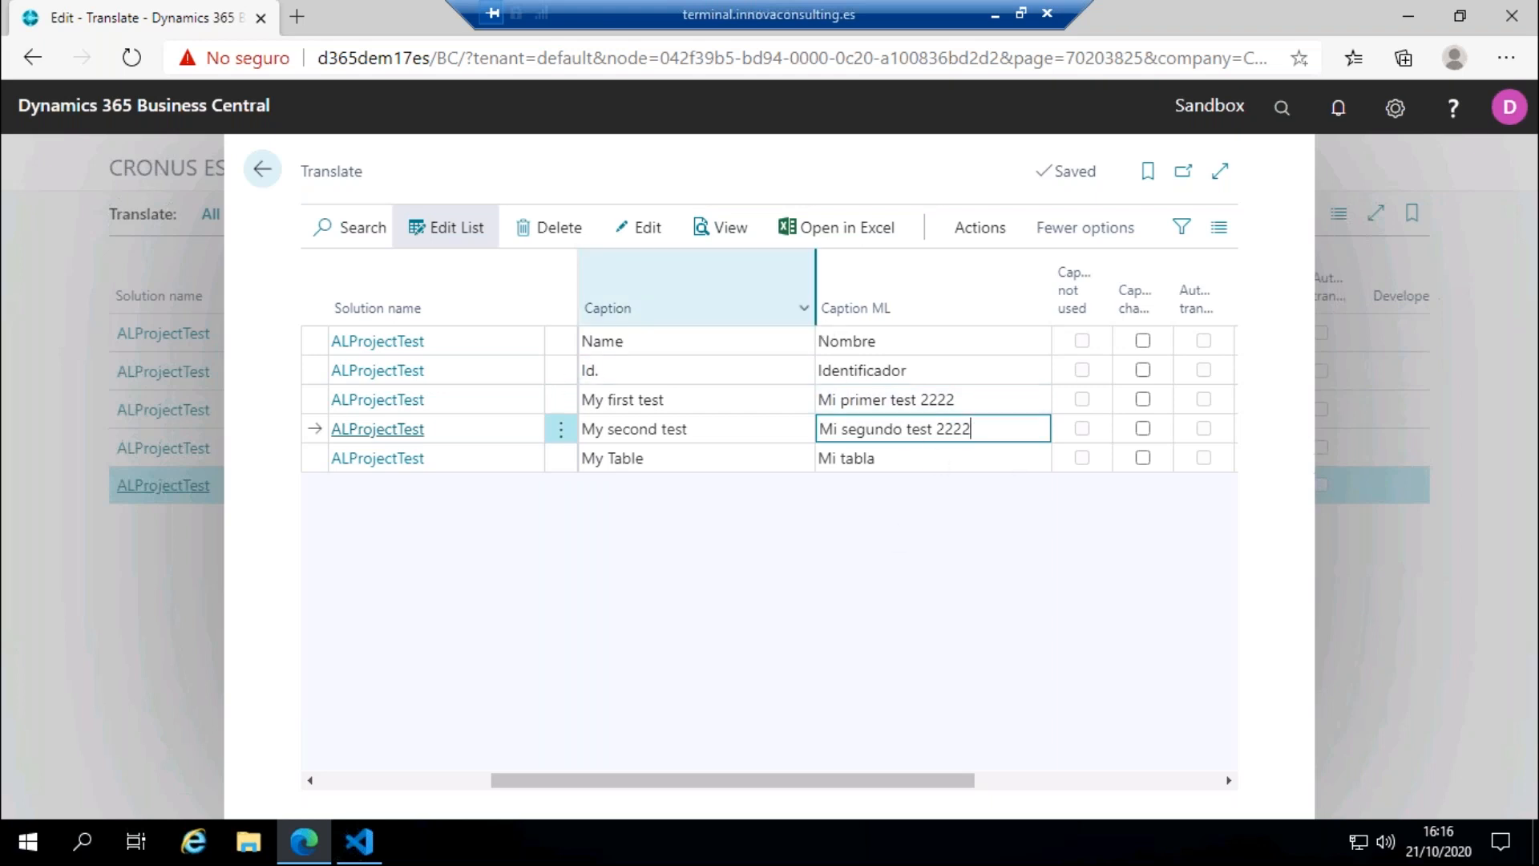
Step: Run the creation of a translation file for the edited captions, with language code ESP
{"action": "left_click", "coordinate": [978, 228]}
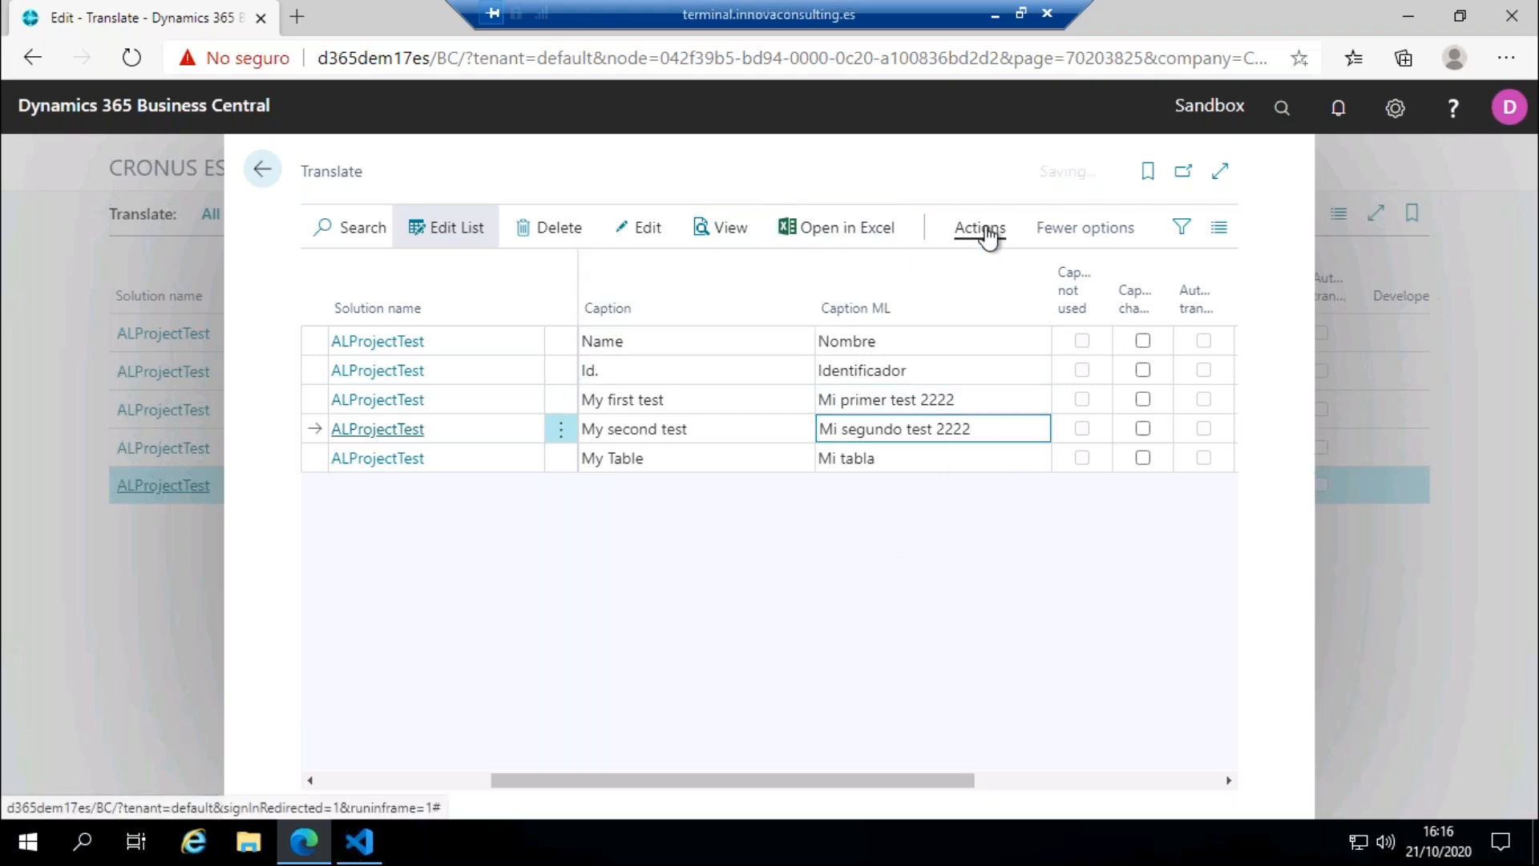
{"action": "left_click", "coordinate": [882, 278]}
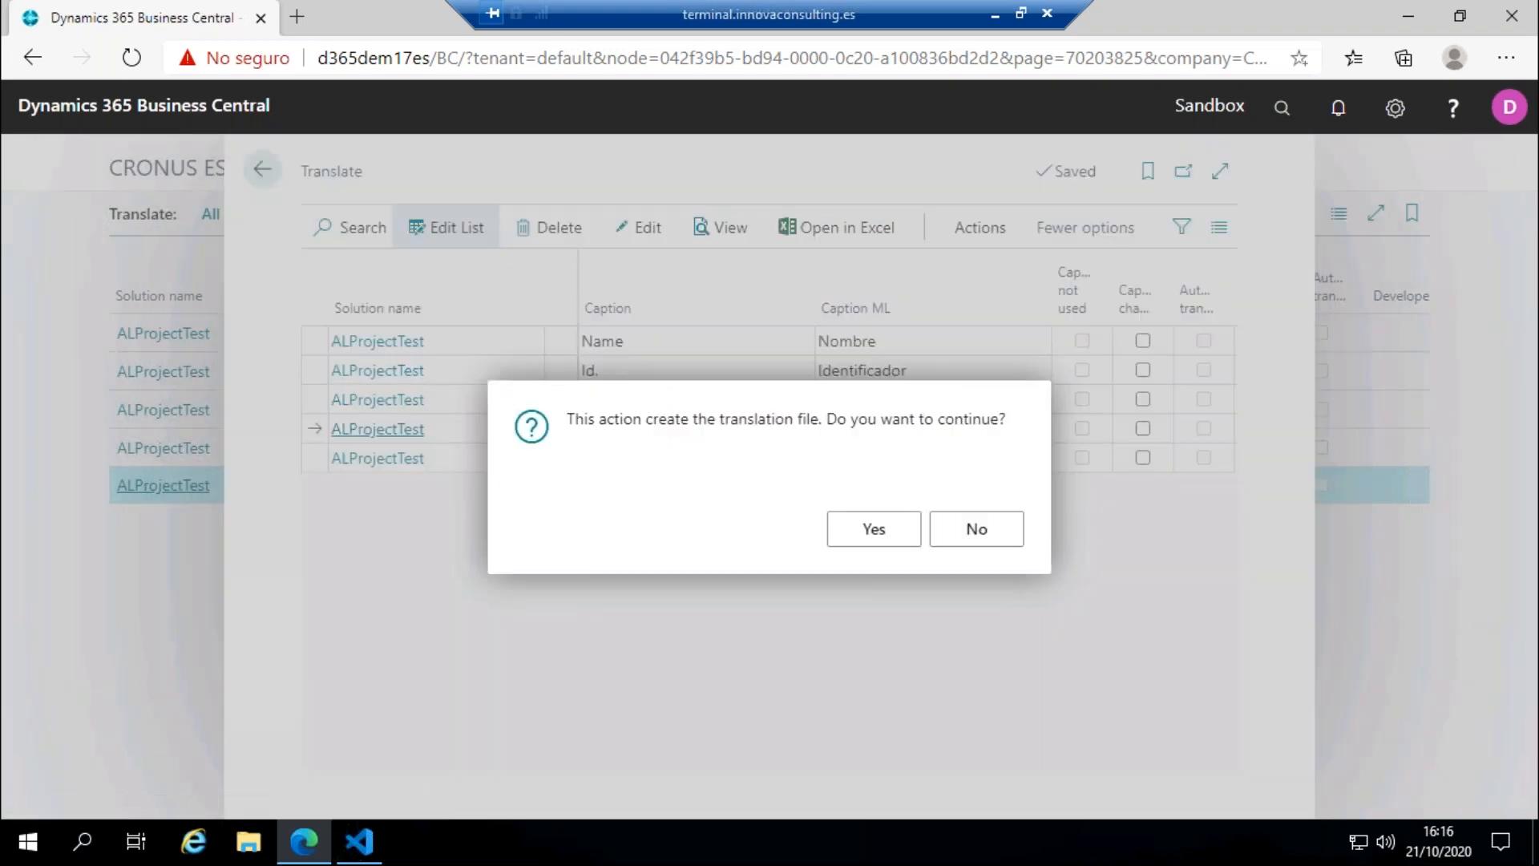
{"action": "left_click", "coordinate": [878, 537]}
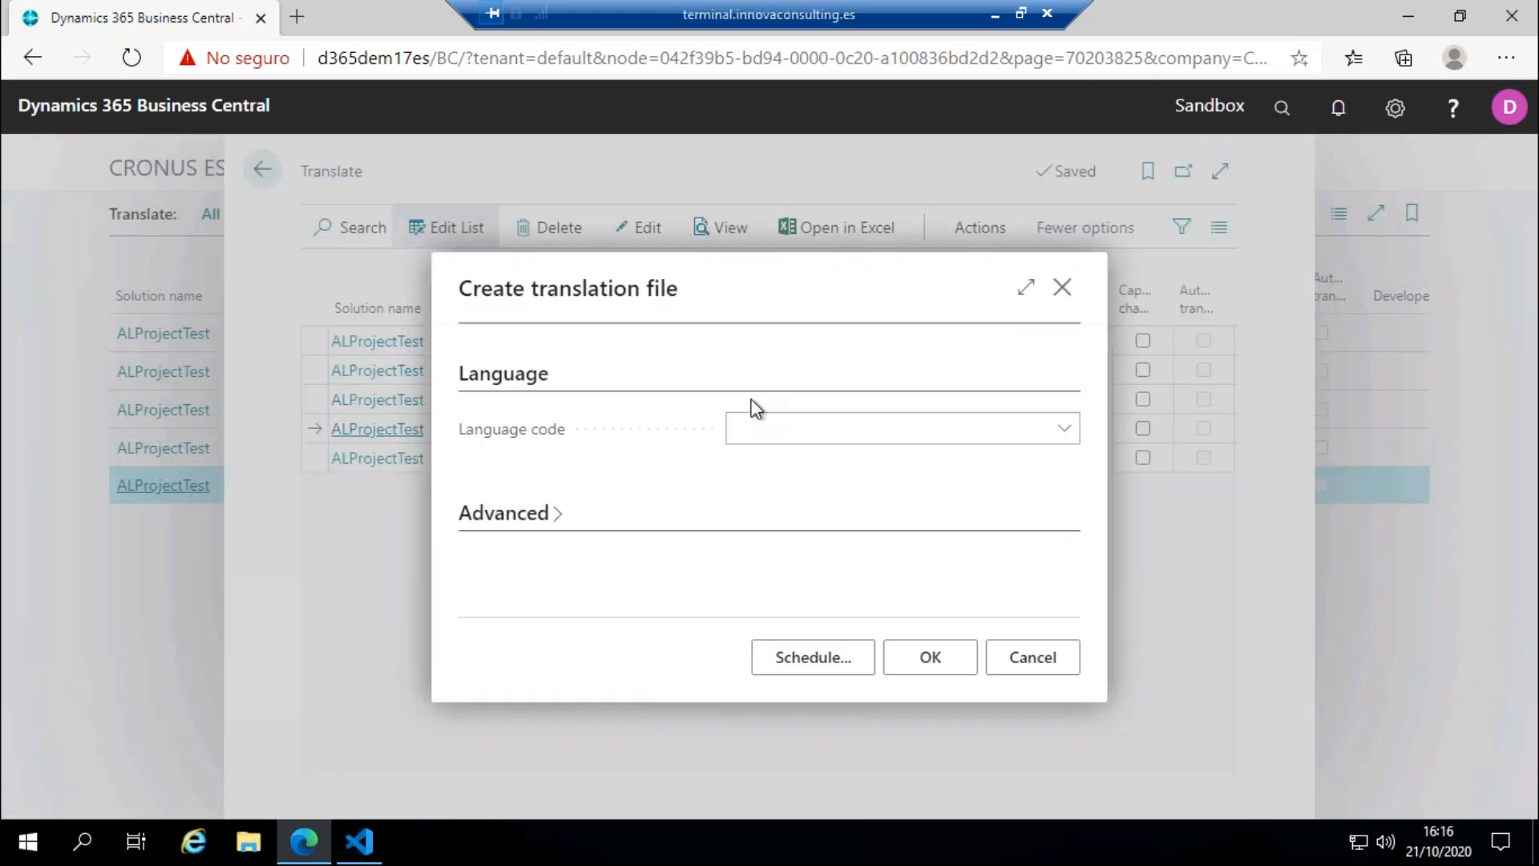
{"action": "left_click", "coordinate": [762, 429]}
{"action": "type", "text": "es"}
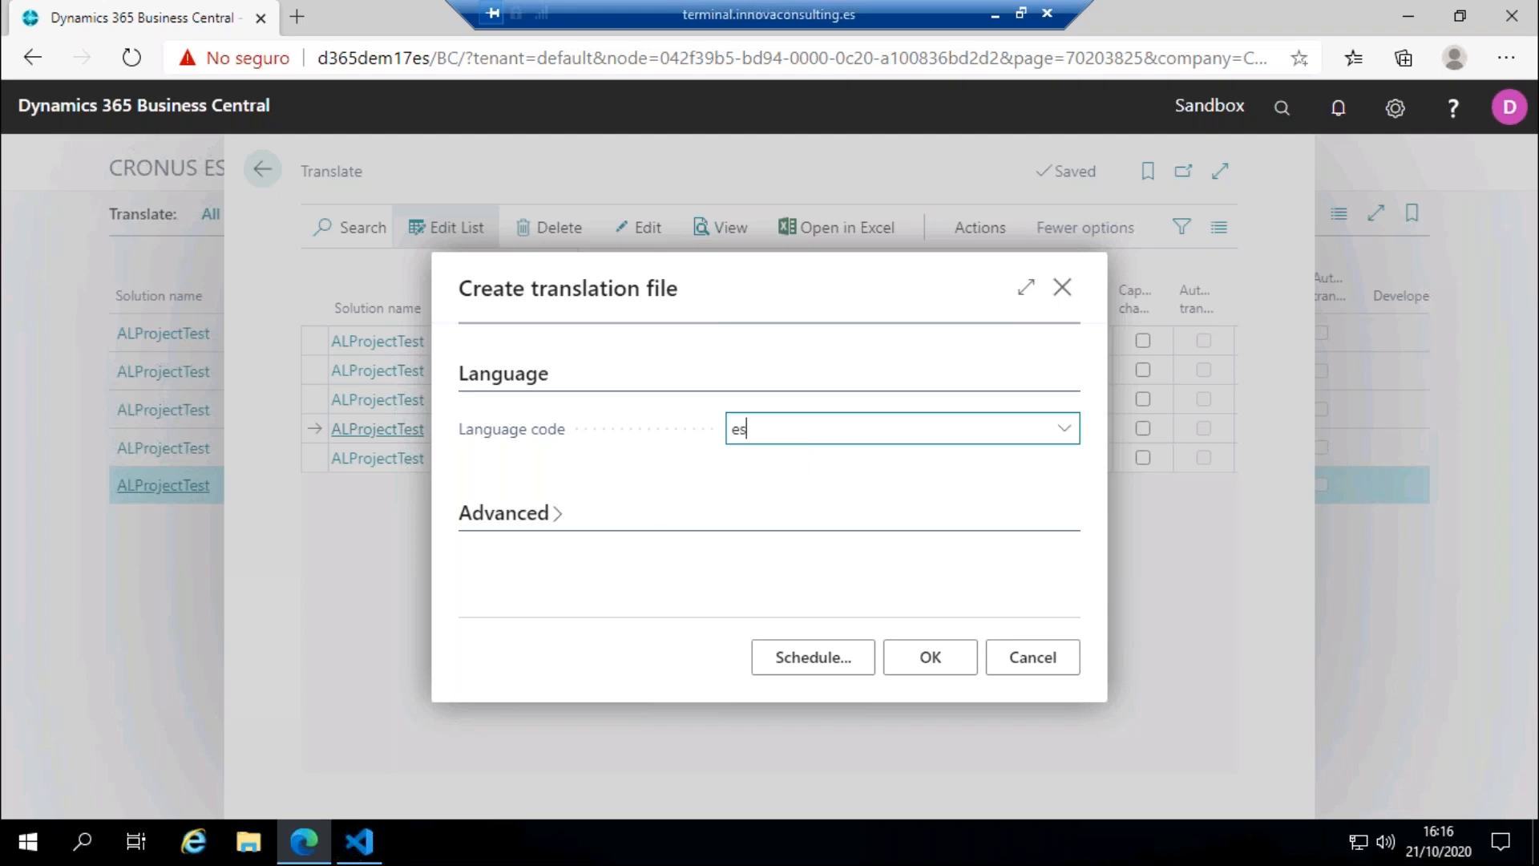
{"action": "type", "text": "p"}
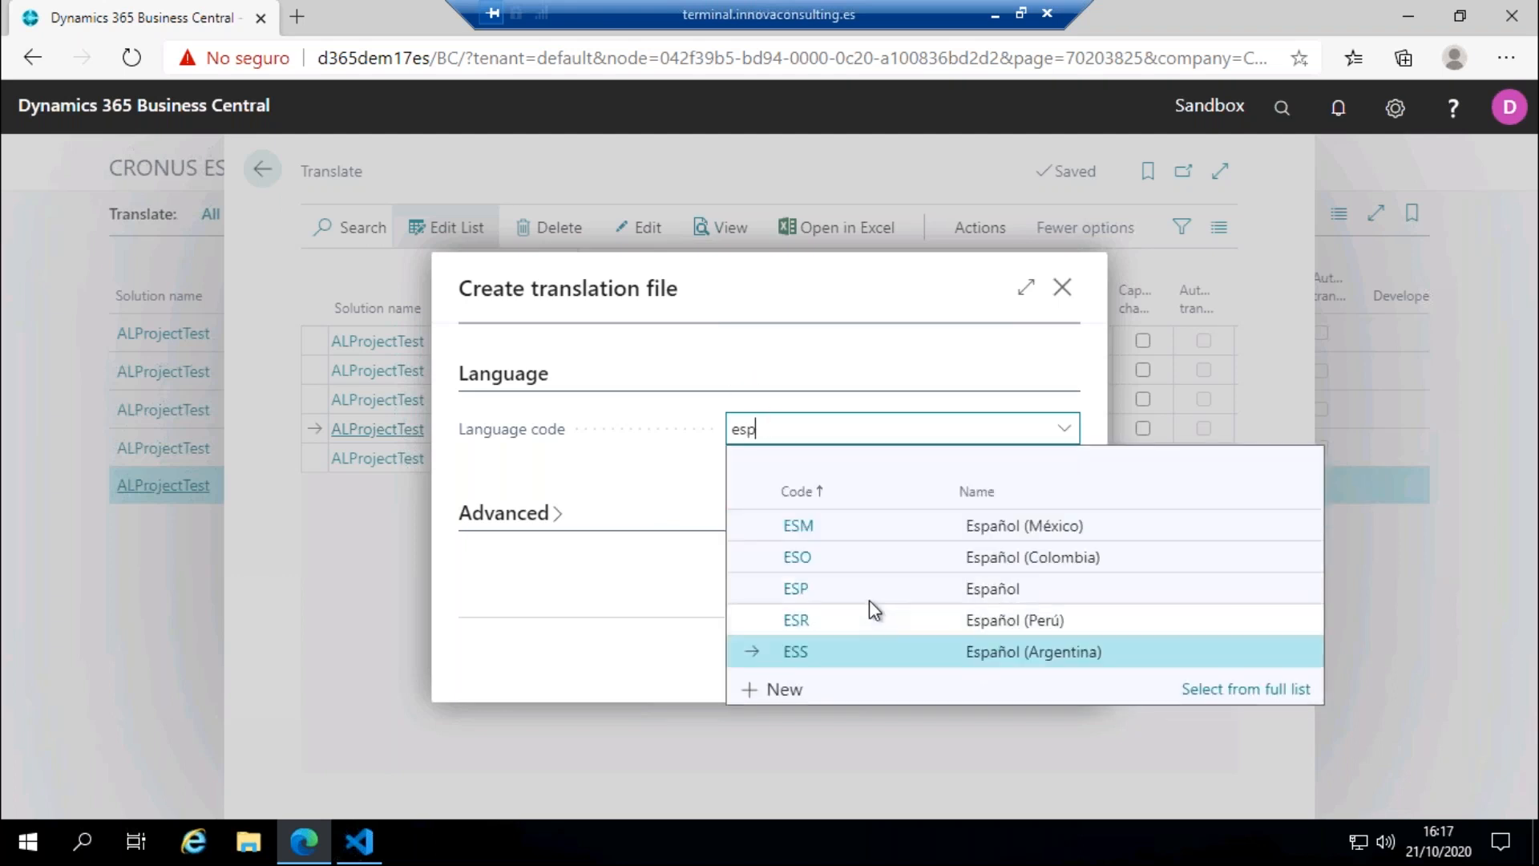
{"action": "left_click", "coordinate": [806, 591]}
{"action": "key", "text": "Return"}
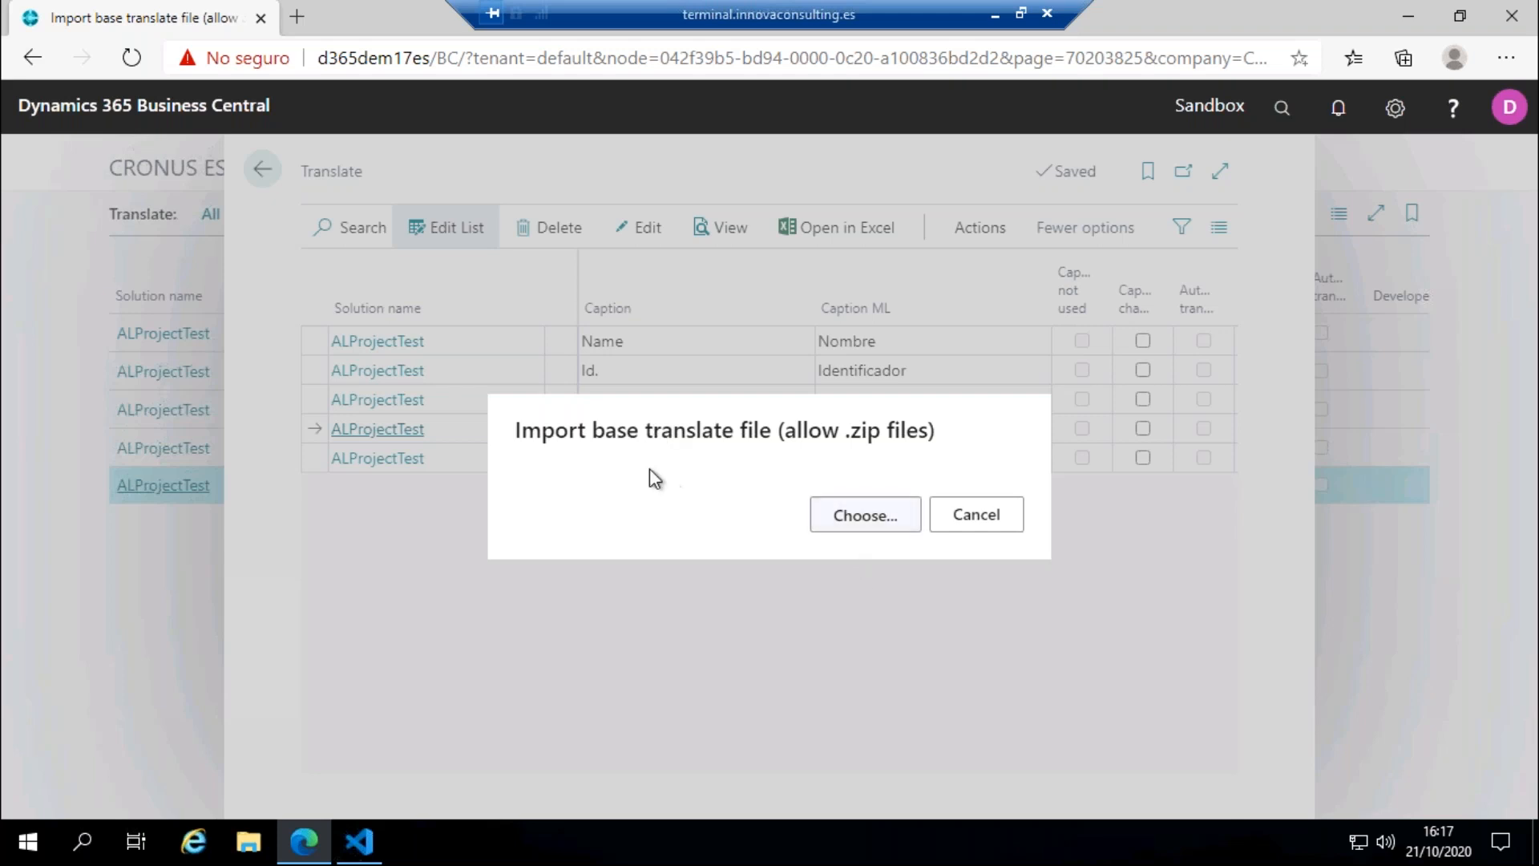
Step: Import ALProjectTest.g from the Translations folder as the base translate file
{"action": "left_click", "coordinate": [862, 517]}
{"action": "left_click", "coordinate": [257, 185]}
{"action": "left_click", "coordinate": [580, 504]}
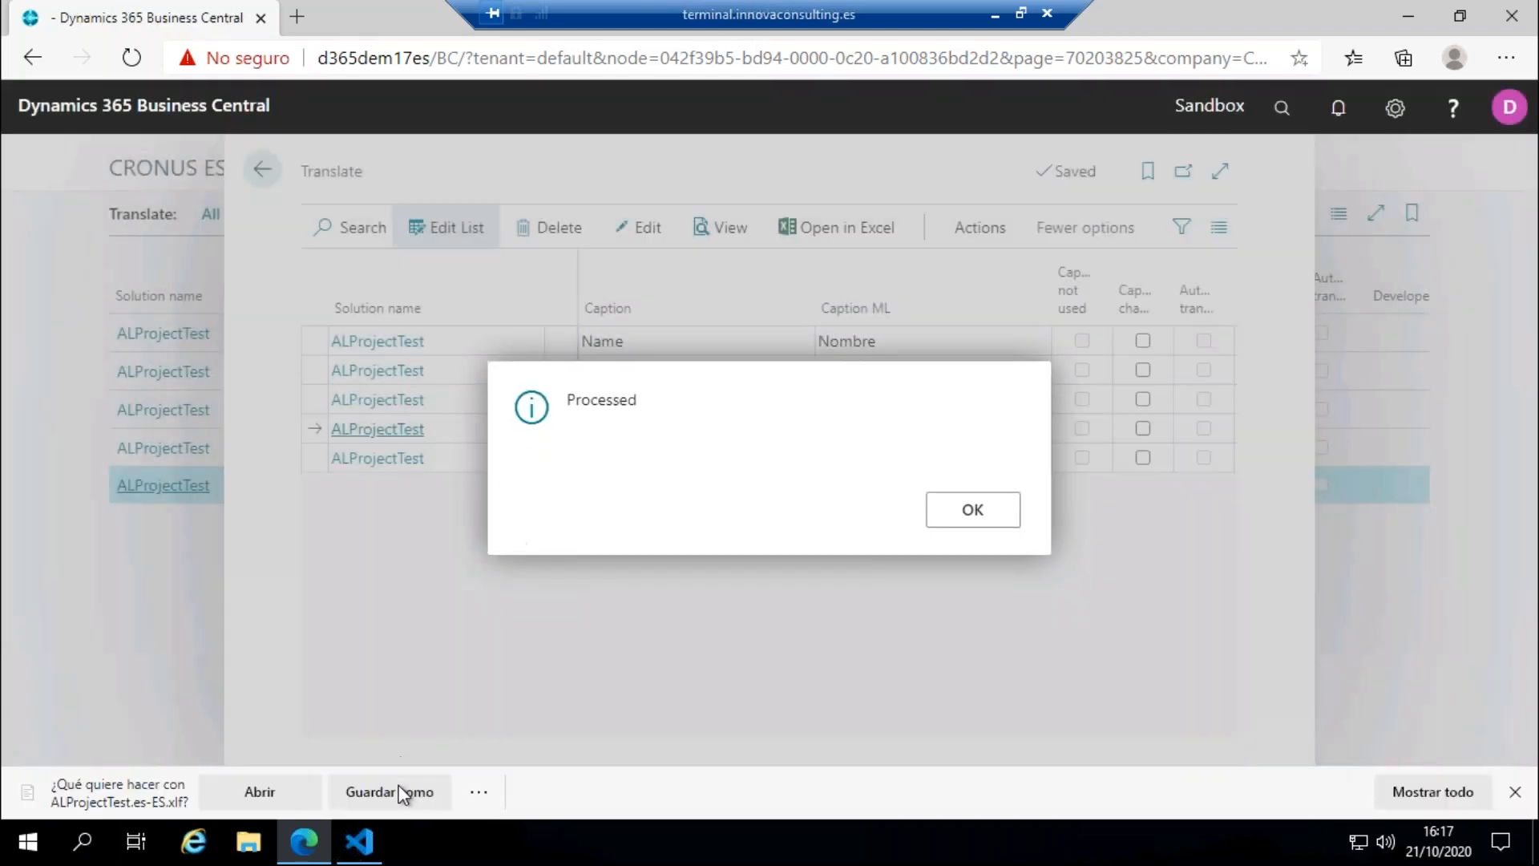
Step: Save the generated ALProjectTest.es-ES file in the Translations folder, replacing the existing one, and acknowledge the processing
{"action": "left_click", "coordinate": [390, 792]}
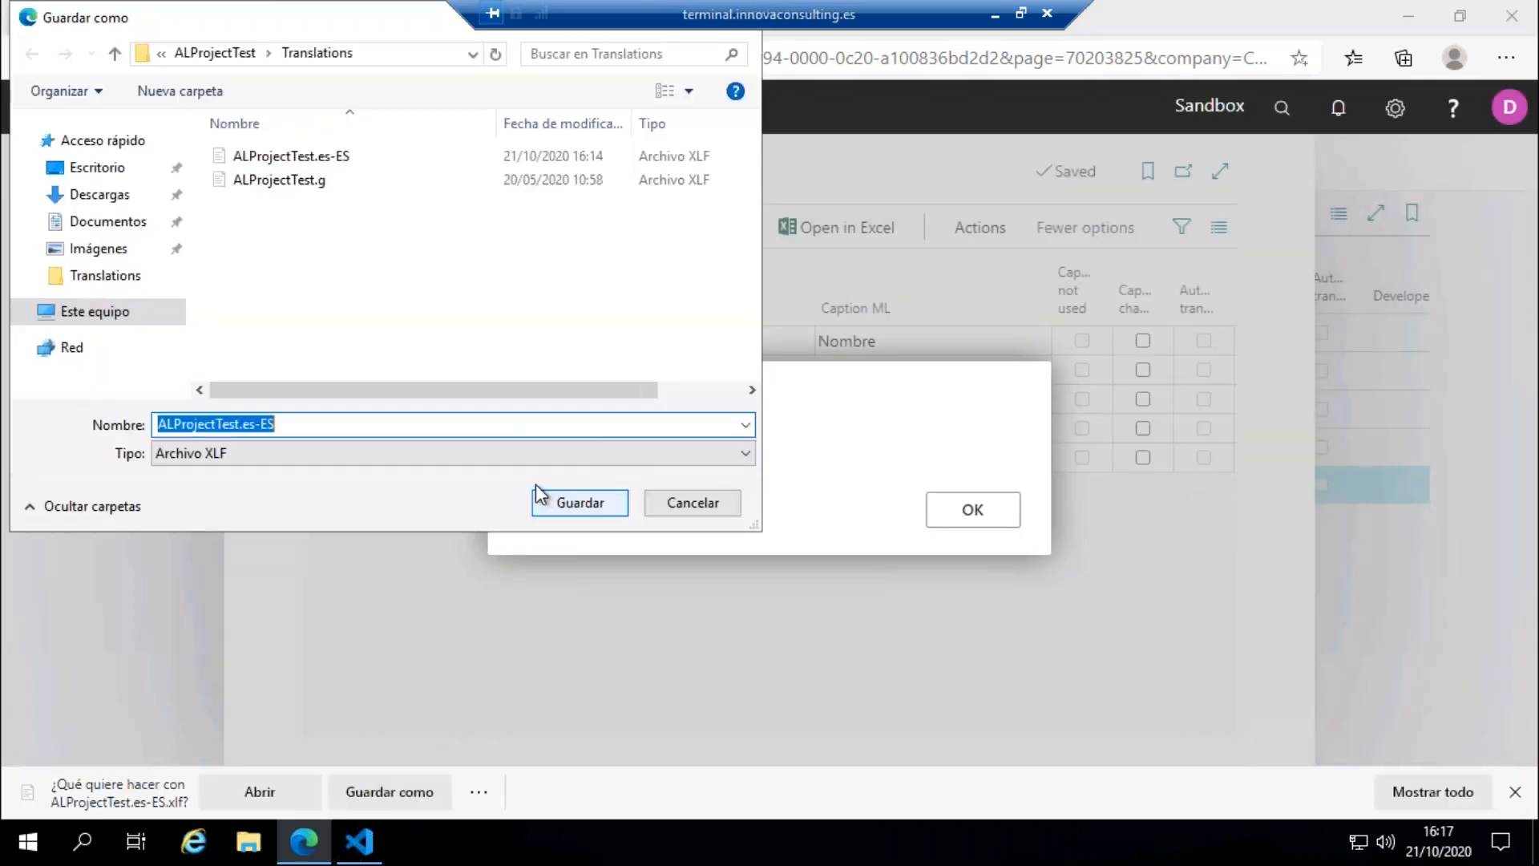
{"action": "left_click", "coordinate": [542, 504]}
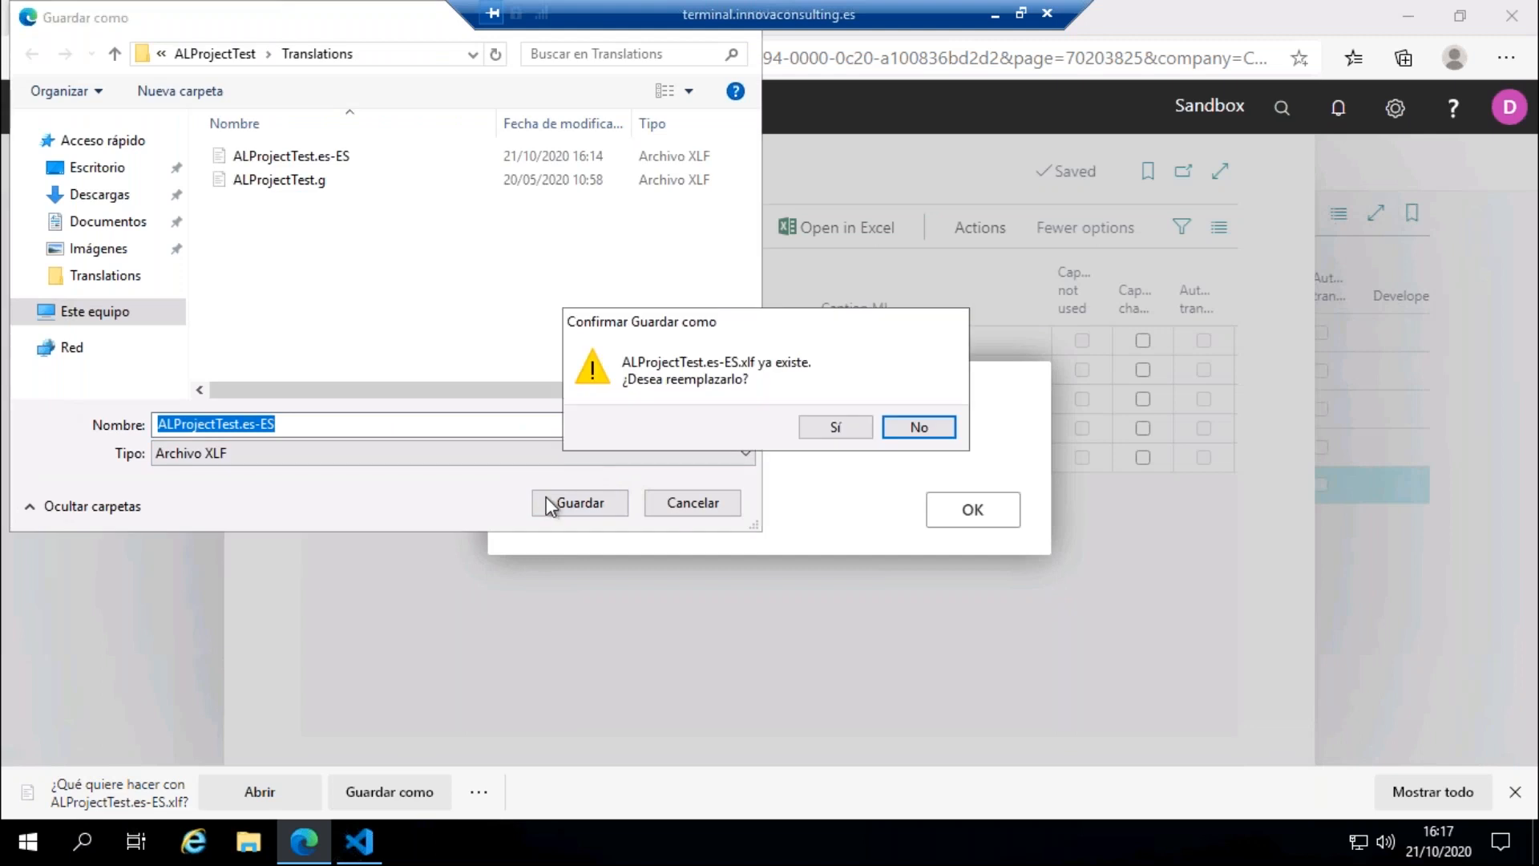
{"action": "left_click", "coordinate": [811, 432]}
{"action": "left_click", "coordinate": [955, 515]}
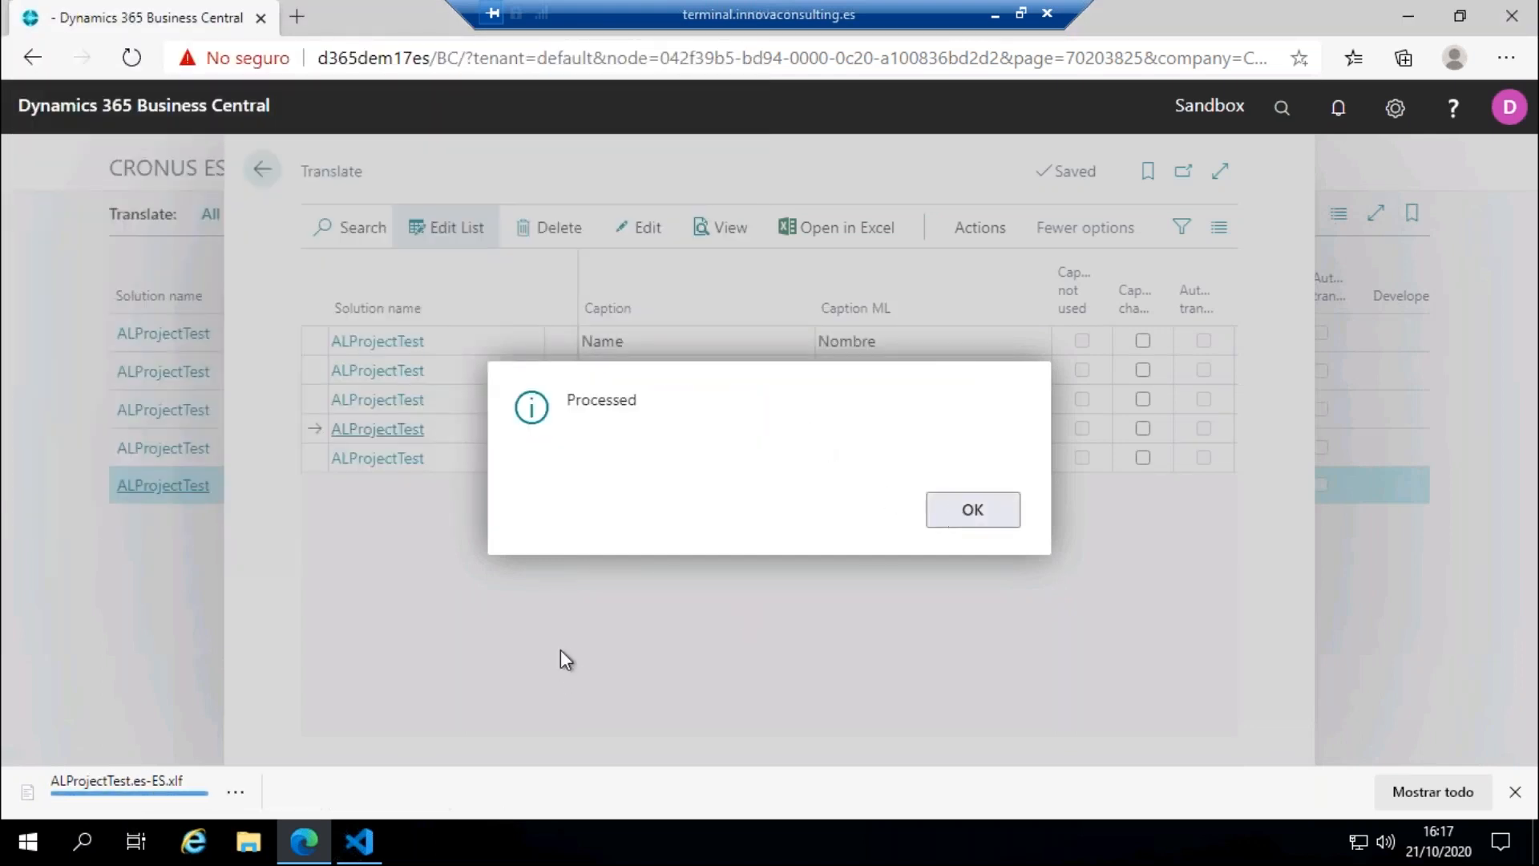
Step: Check the Spanish targets of ALProjectTest.es-ES.xlf in Visual Studio Code, return to Business Central in the browser and dismiss the download bar
{"action": "left_click", "coordinate": [360, 857]}
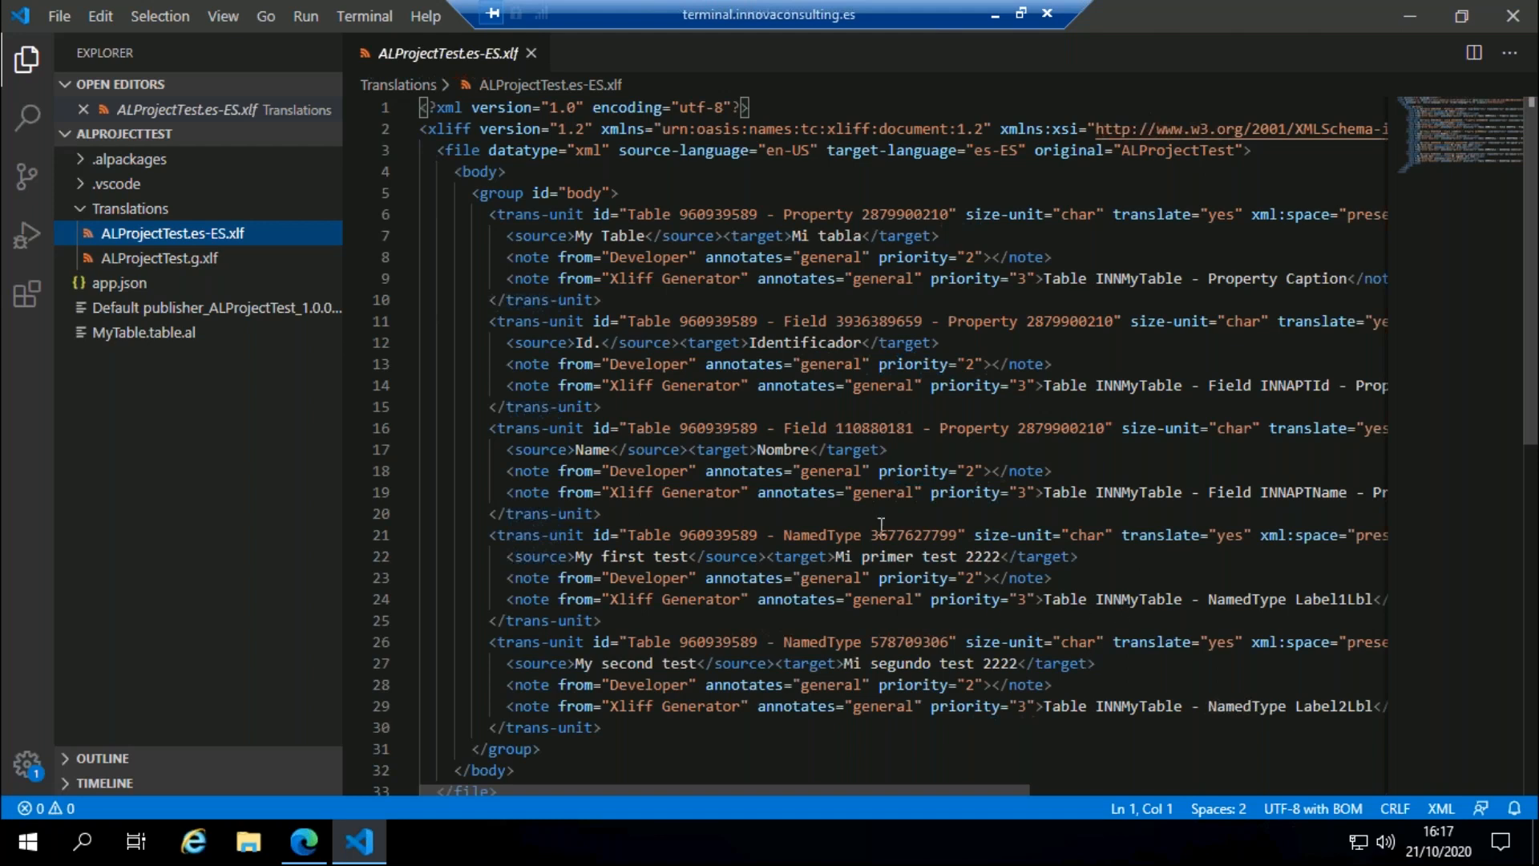
{"action": "left_click", "coordinate": [304, 841]}
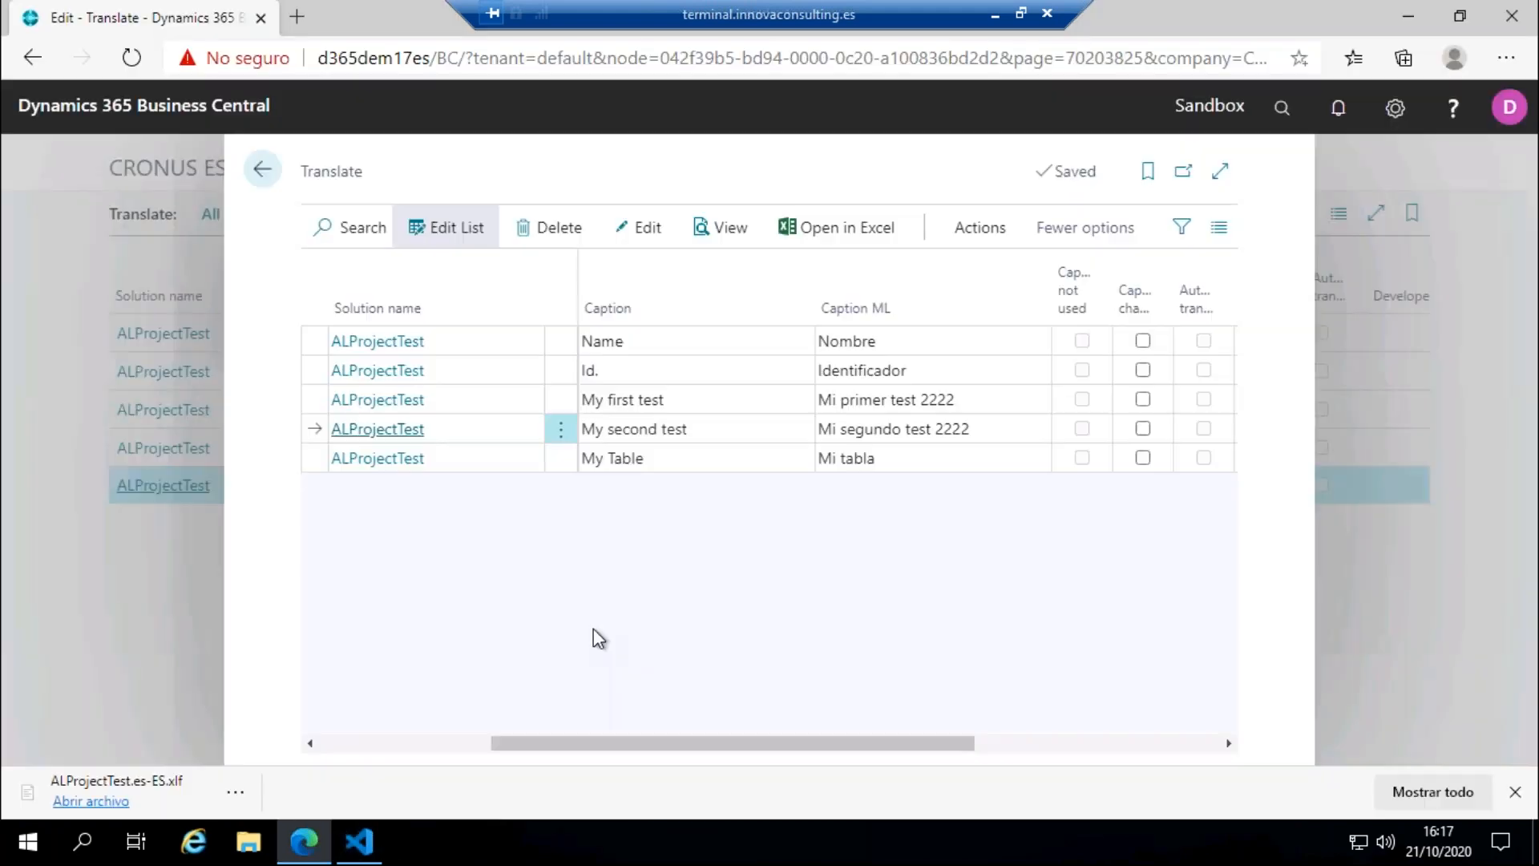
{"action": "left_click", "coordinate": [1511, 791]}
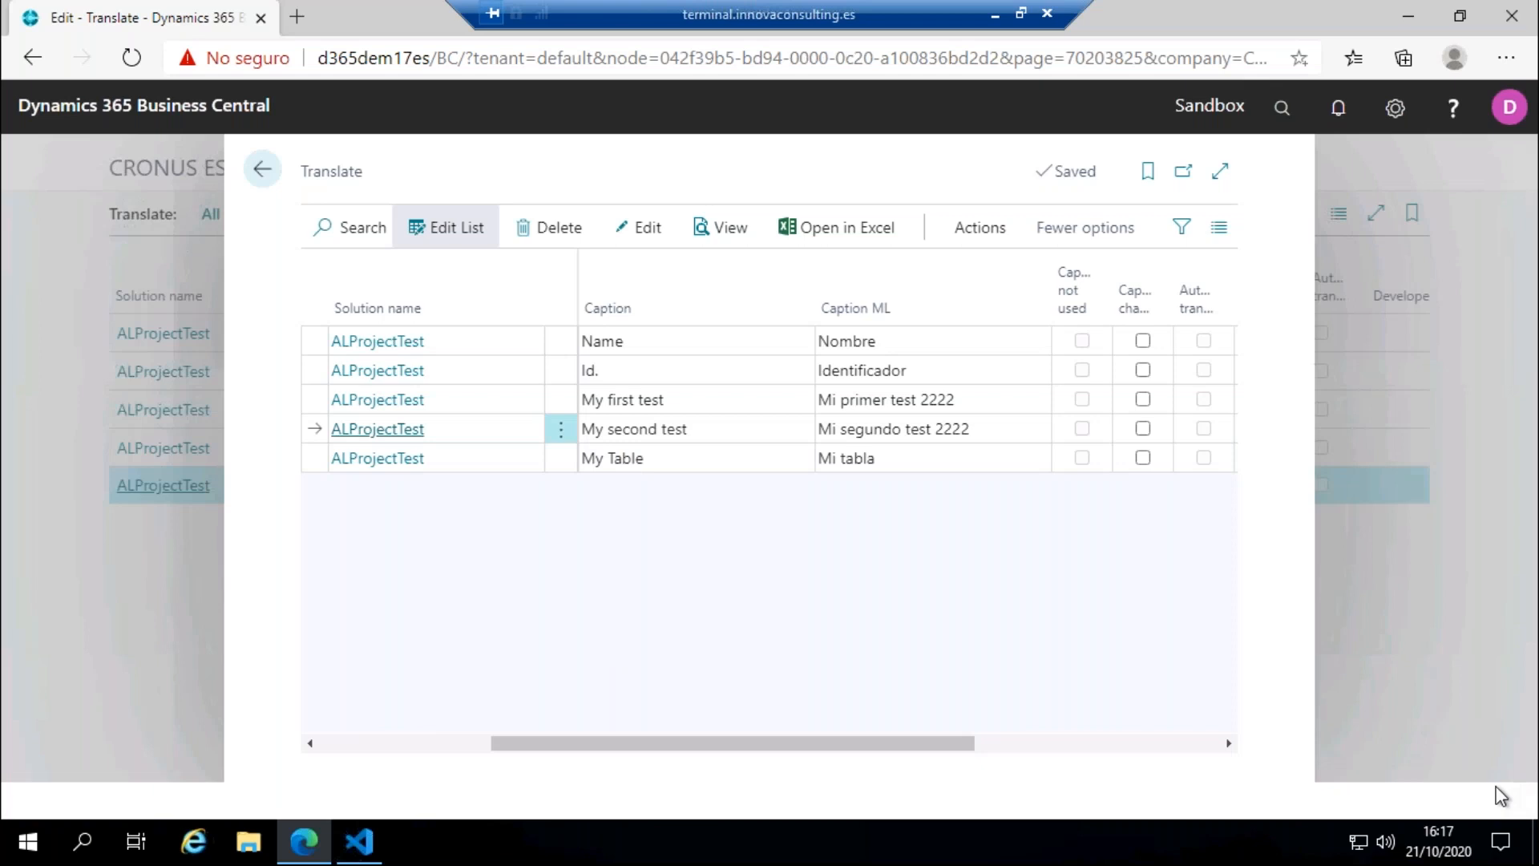
Step: Delete all five ALProjectTest lines from the Translate list
{"action": "left_click", "coordinate": [560, 341]}
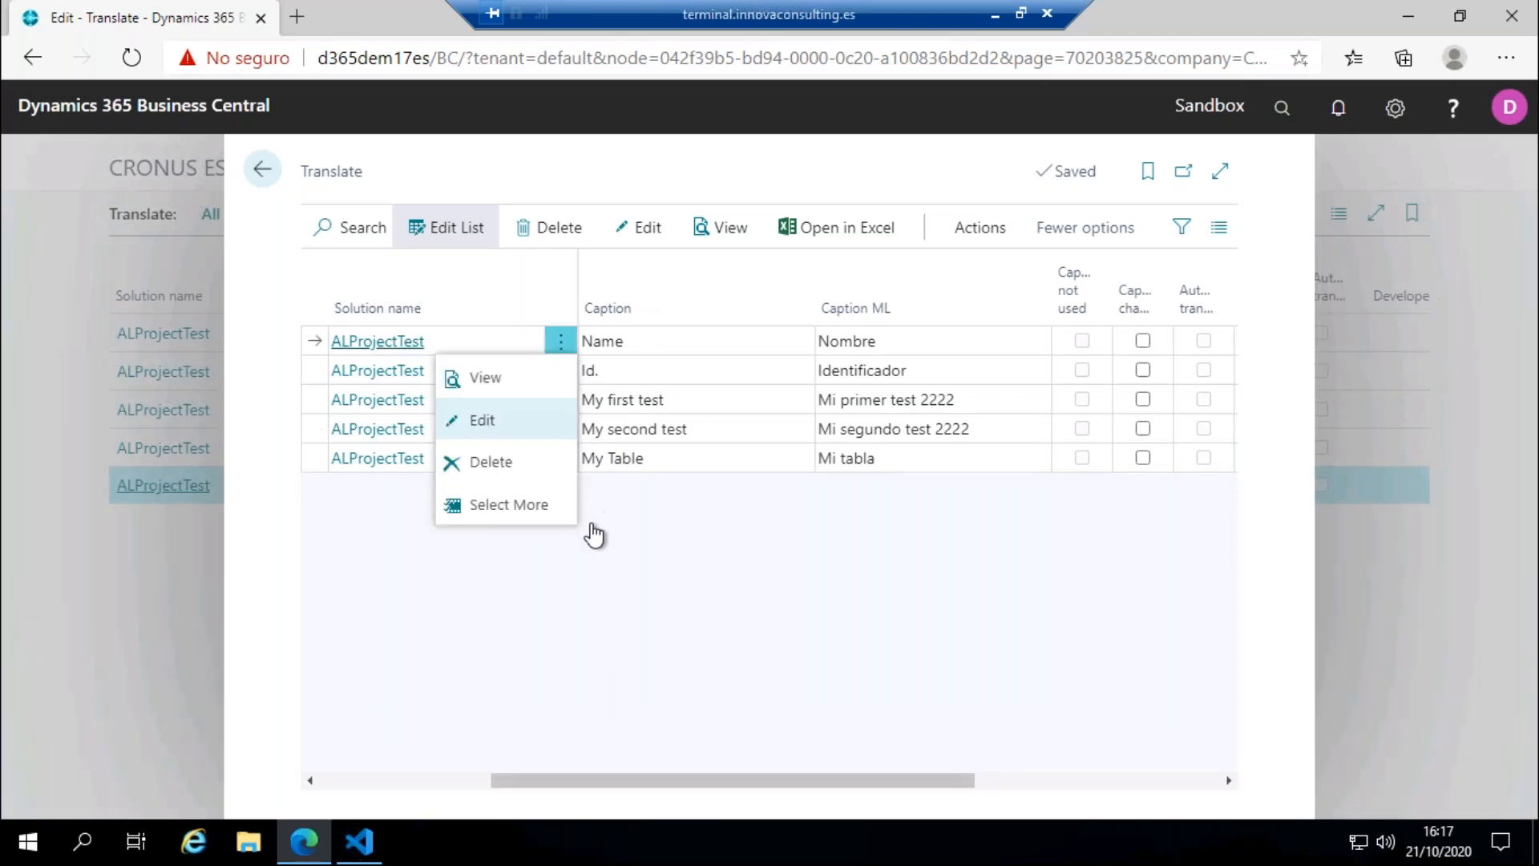
{"action": "left_click", "coordinate": [522, 516]}
{"action": "left_click", "coordinate": [360, 307]}
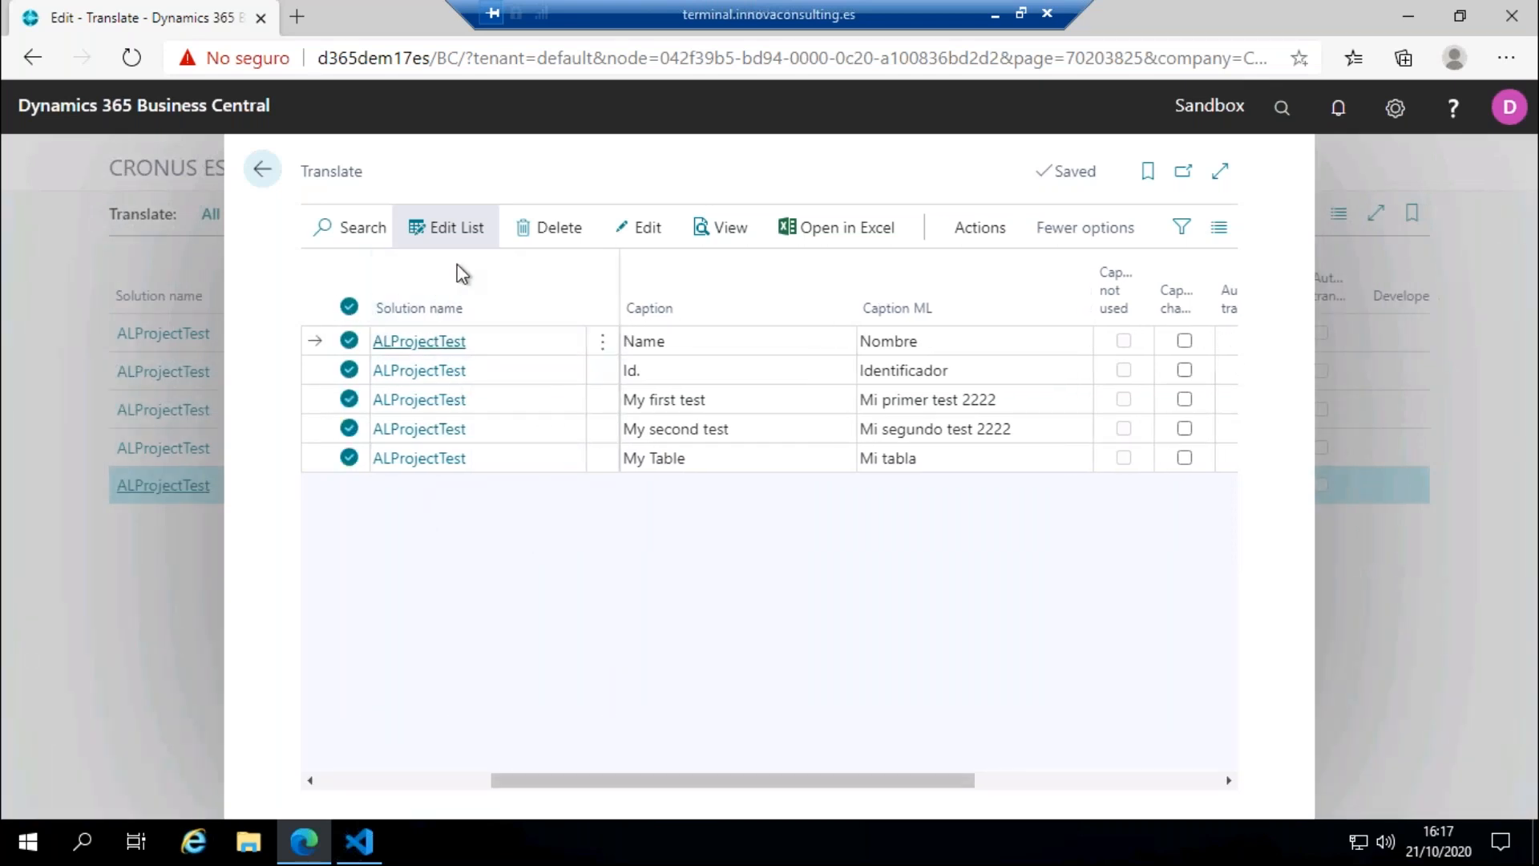
{"action": "left_click", "coordinate": [526, 229]}
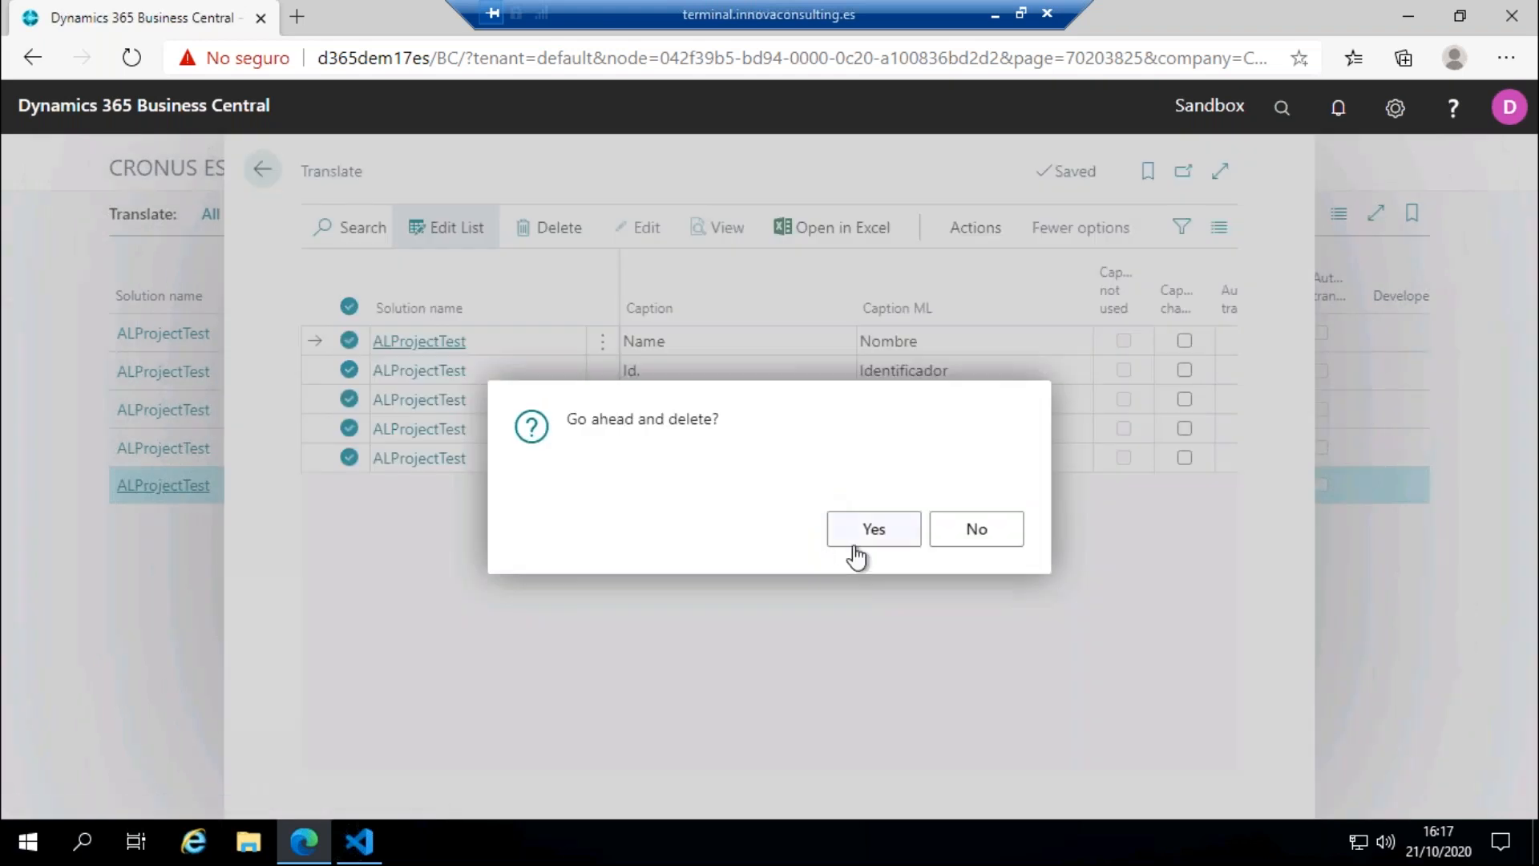
{"action": "left_click", "coordinate": [854, 532]}
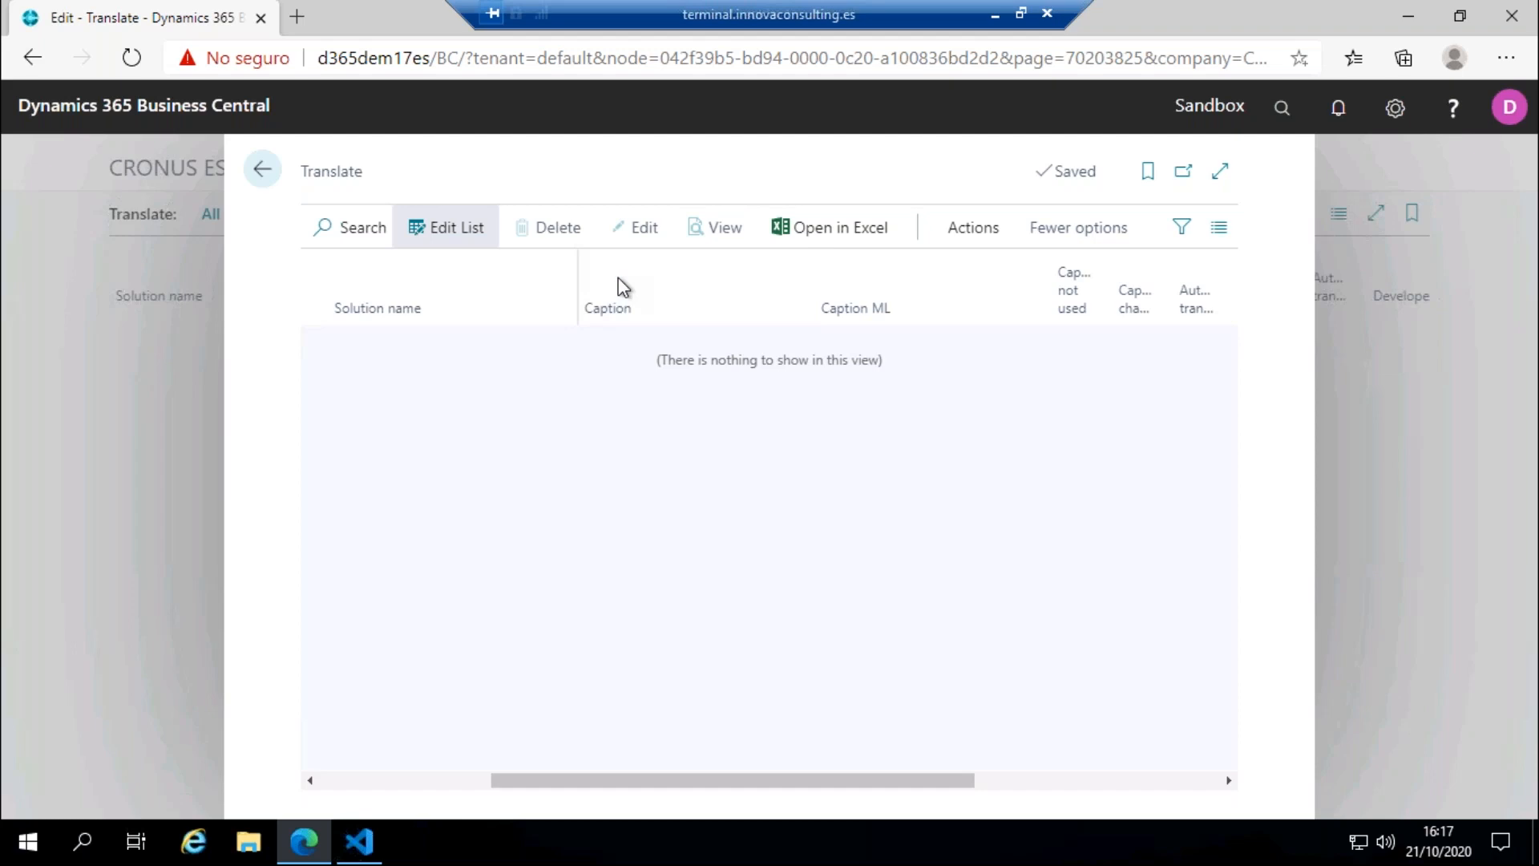
Step: Run the caption update on the empty Translate list, with language code ITA
{"action": "mouse_move", "coordinate": [623, 287]}
{"action": "left_click", "coordinate": [973, 228]}
{"action": "left_click", "coordinate": [433, 318]}
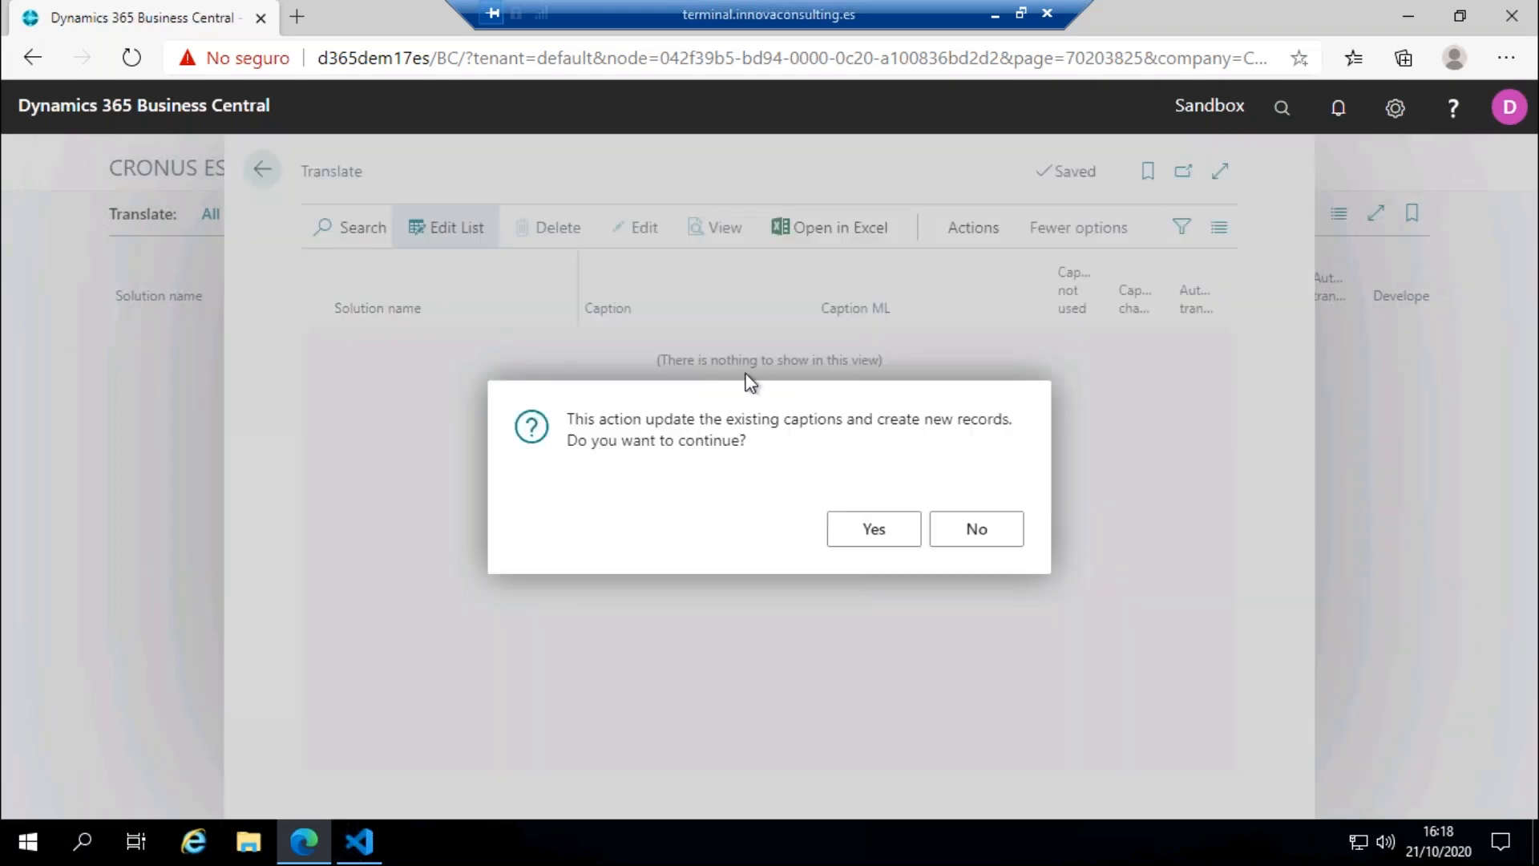
{"action": "left_click", "coordinate": [862, 529]}
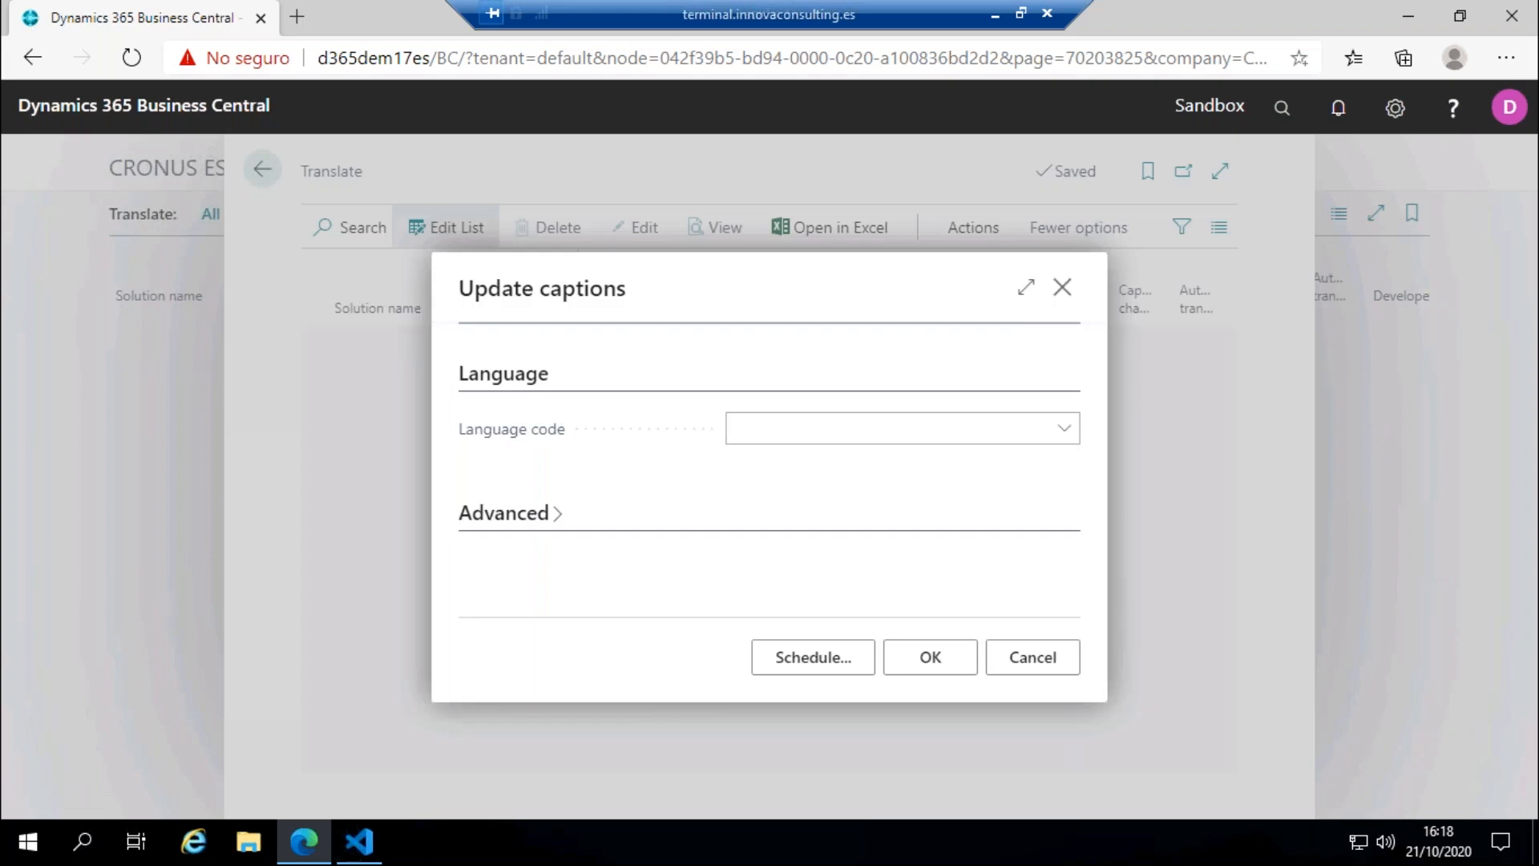
{"action": "left_click", "coordinate": [815, 431]}
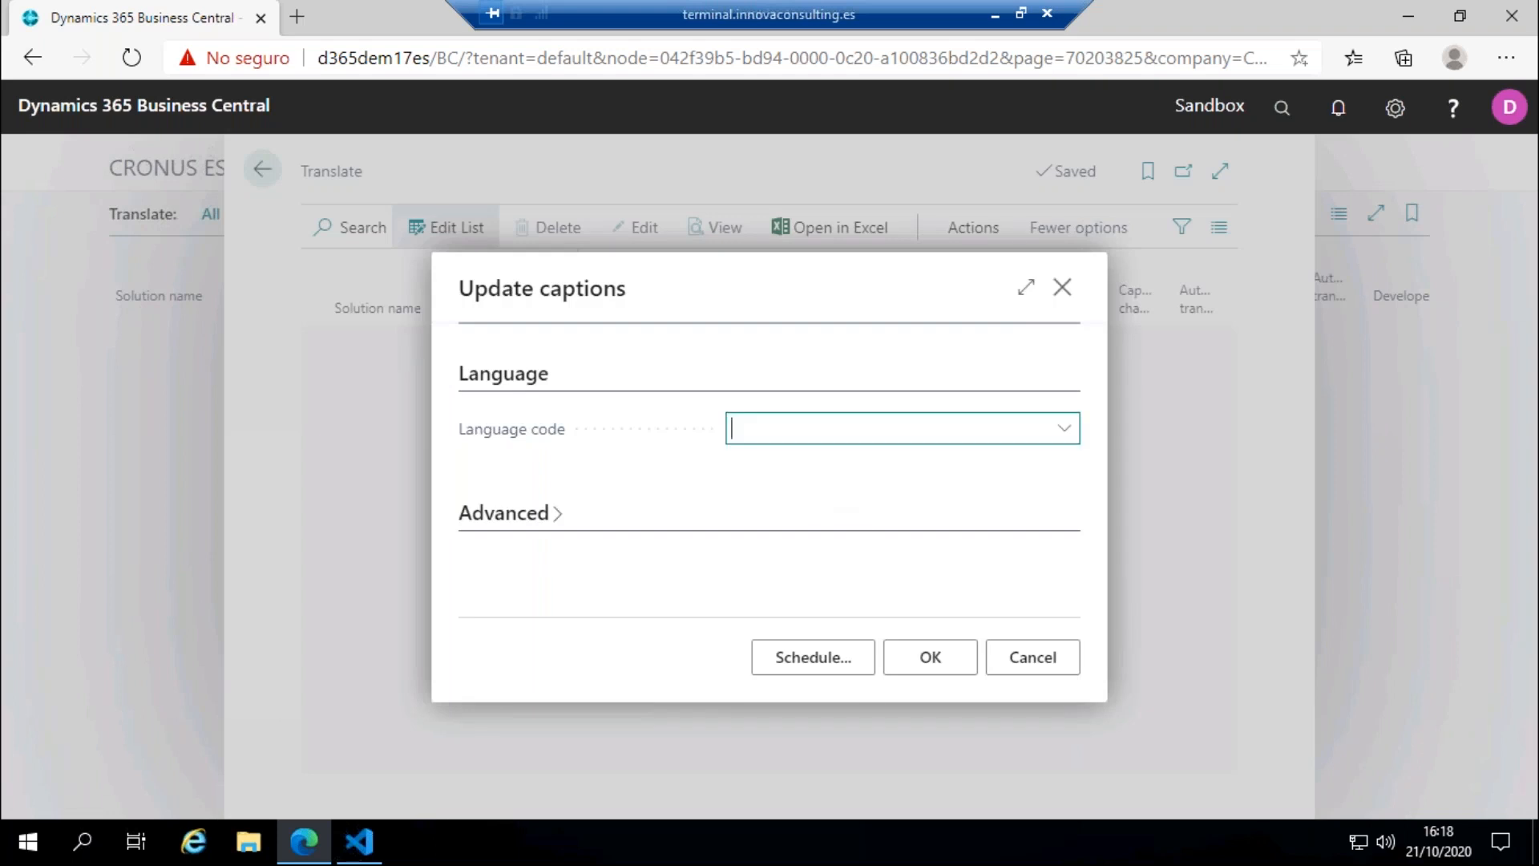
{"action": "type", "text": "ita"}
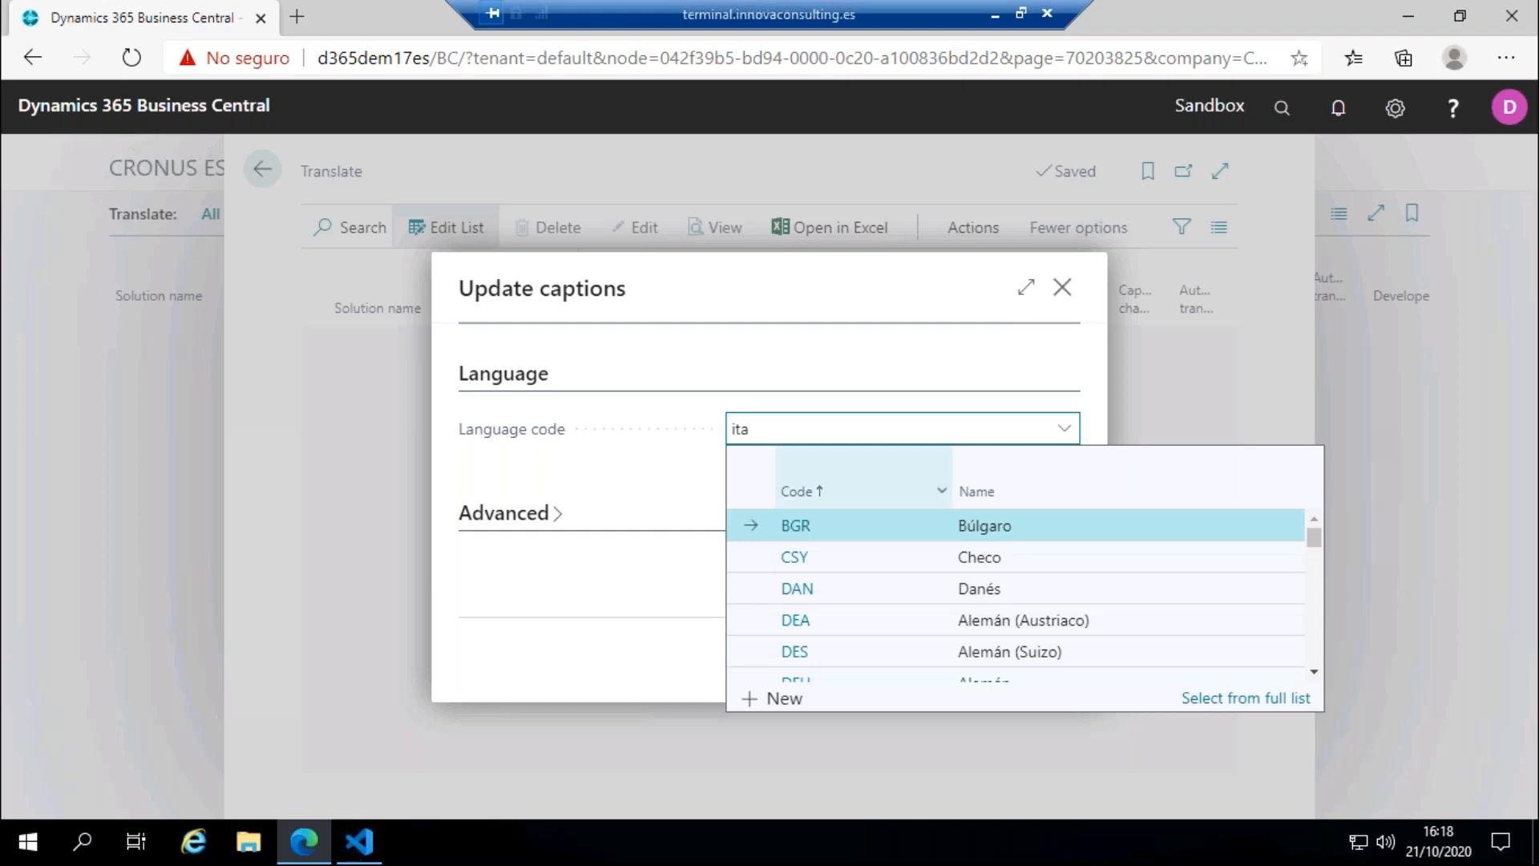
{"action": "left_click", "coordinate": [813, 532]}
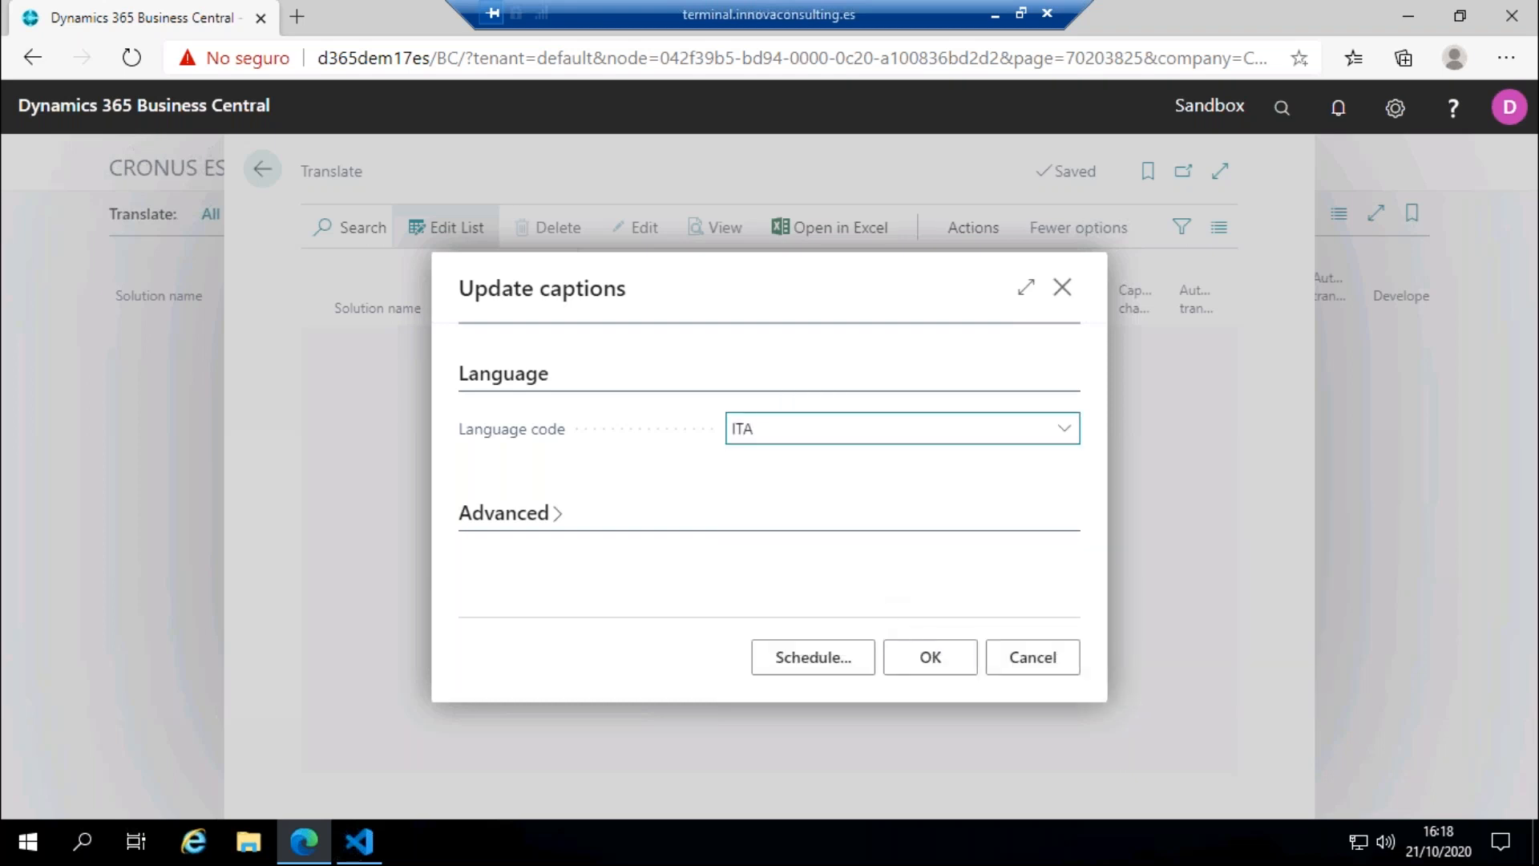
{"action": "left_click", "coordinate": [930, 658]}
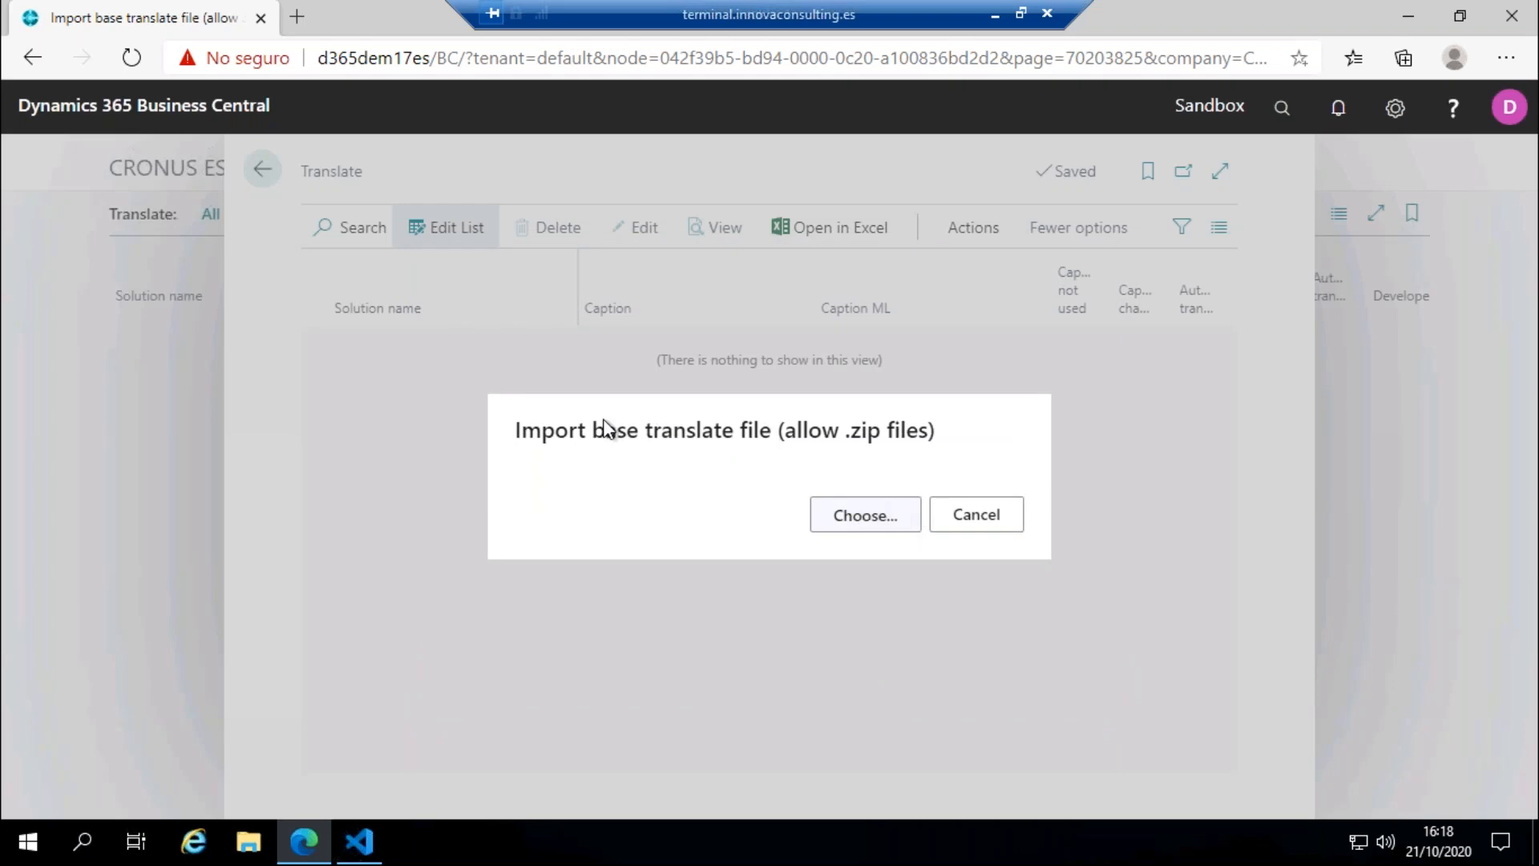
Step: Import ALProjectTest.g as the base translate file for the Italian captions and acknowledge the processing
{"action": "left_click", "coordinate": [848, 492]}
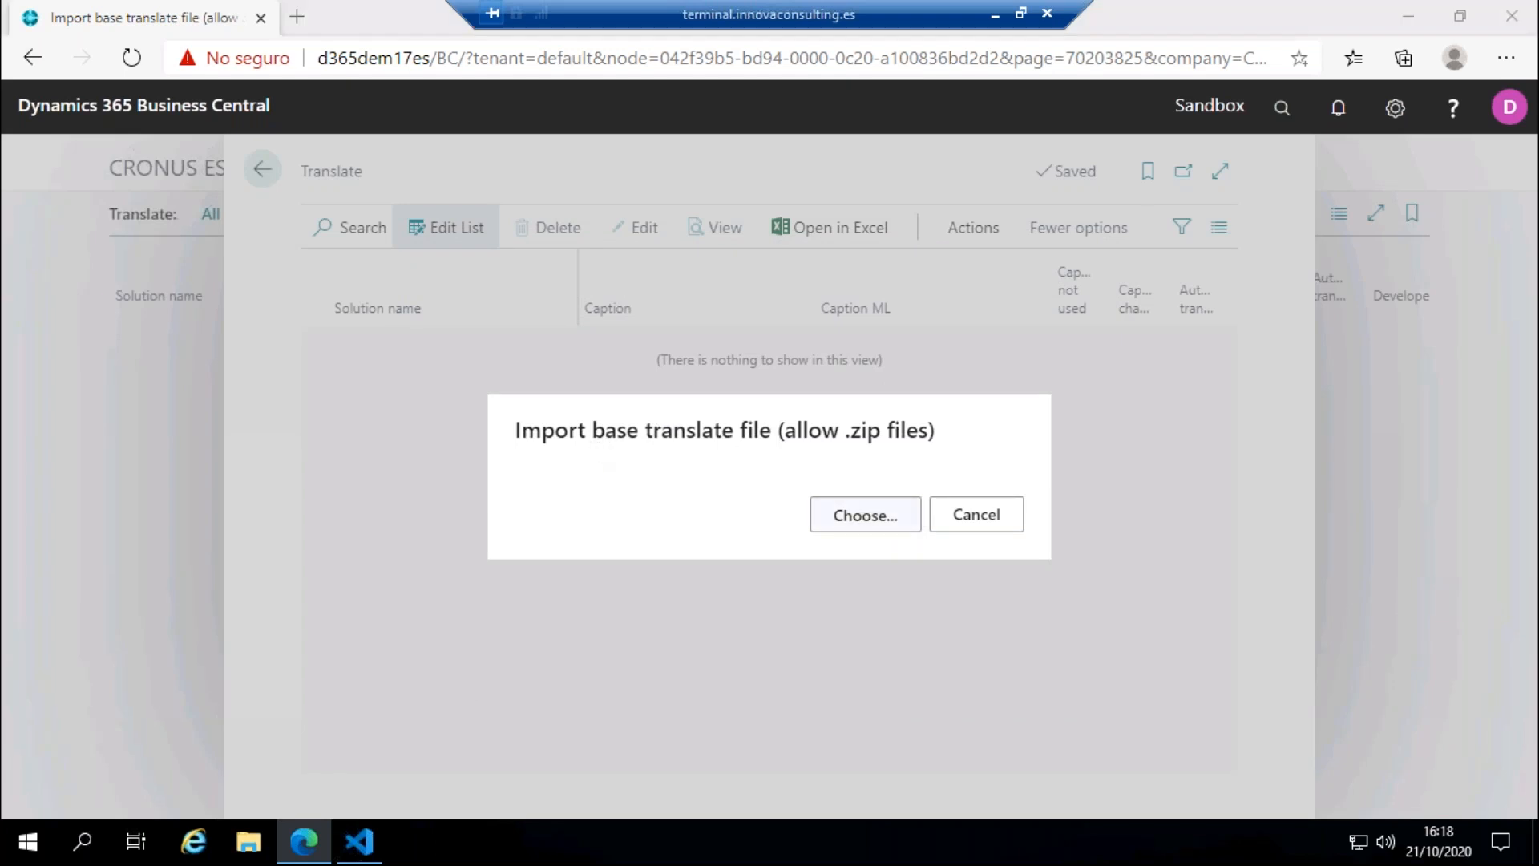
{"action": "left_click", "coordinate": [282, 179]}
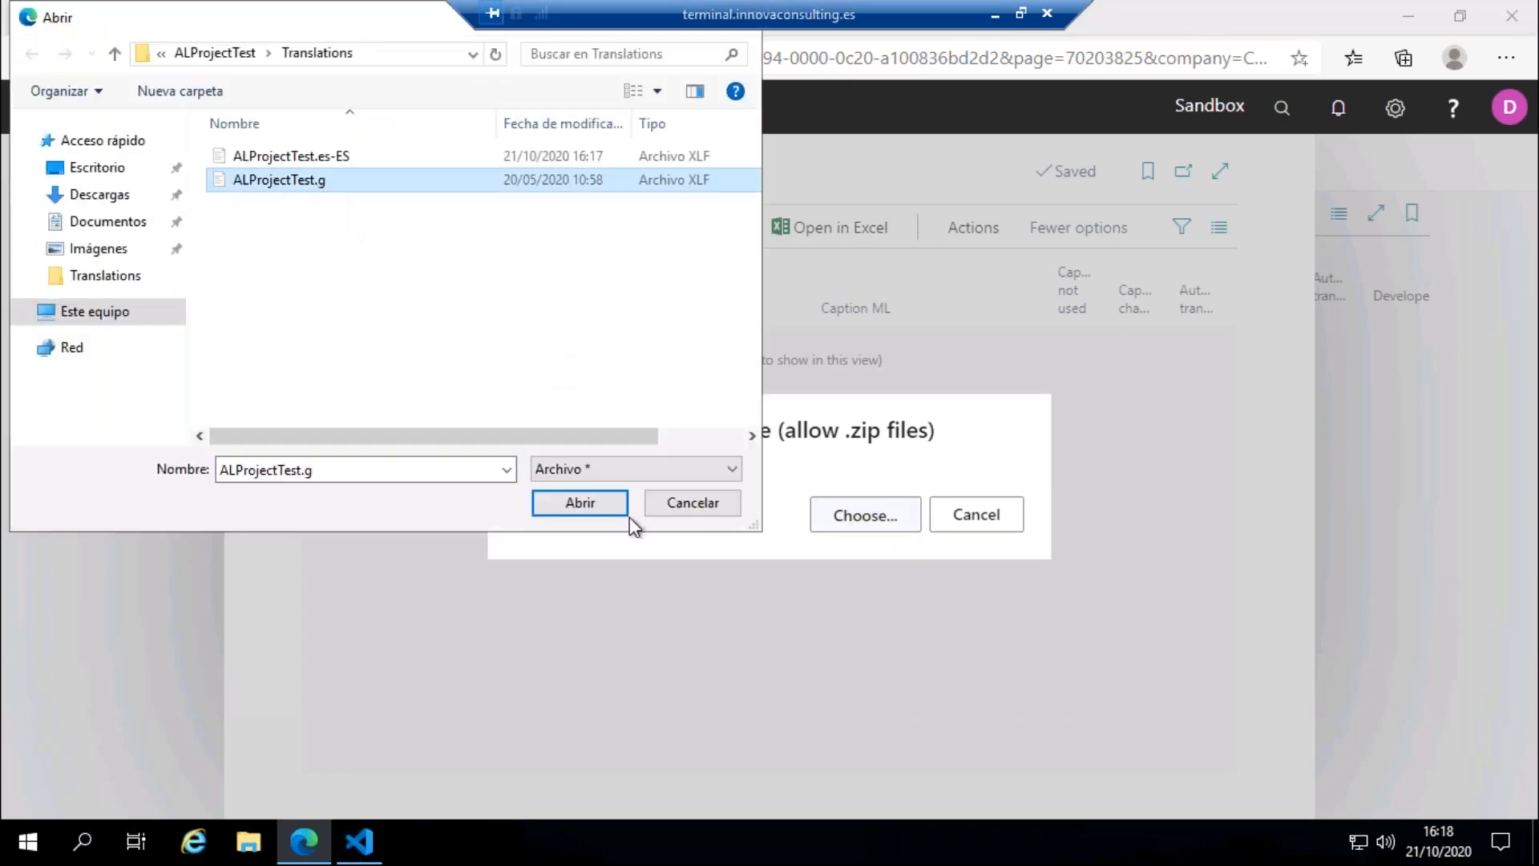
{"action": "left_click", "coordinate": [605, 509]}
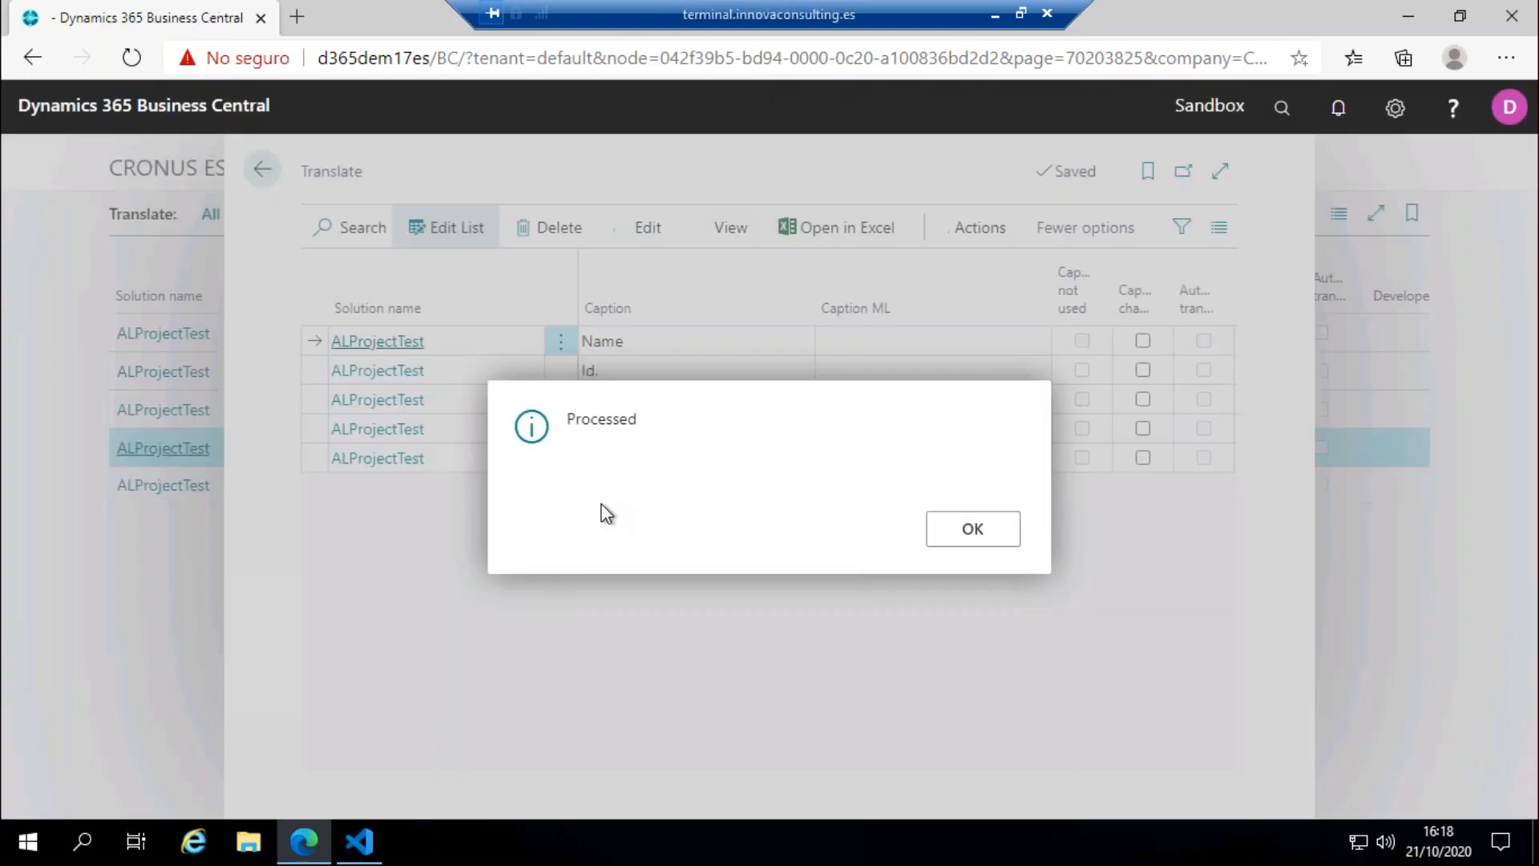
{"action": "left_click", "coordinate": [970, 529]}
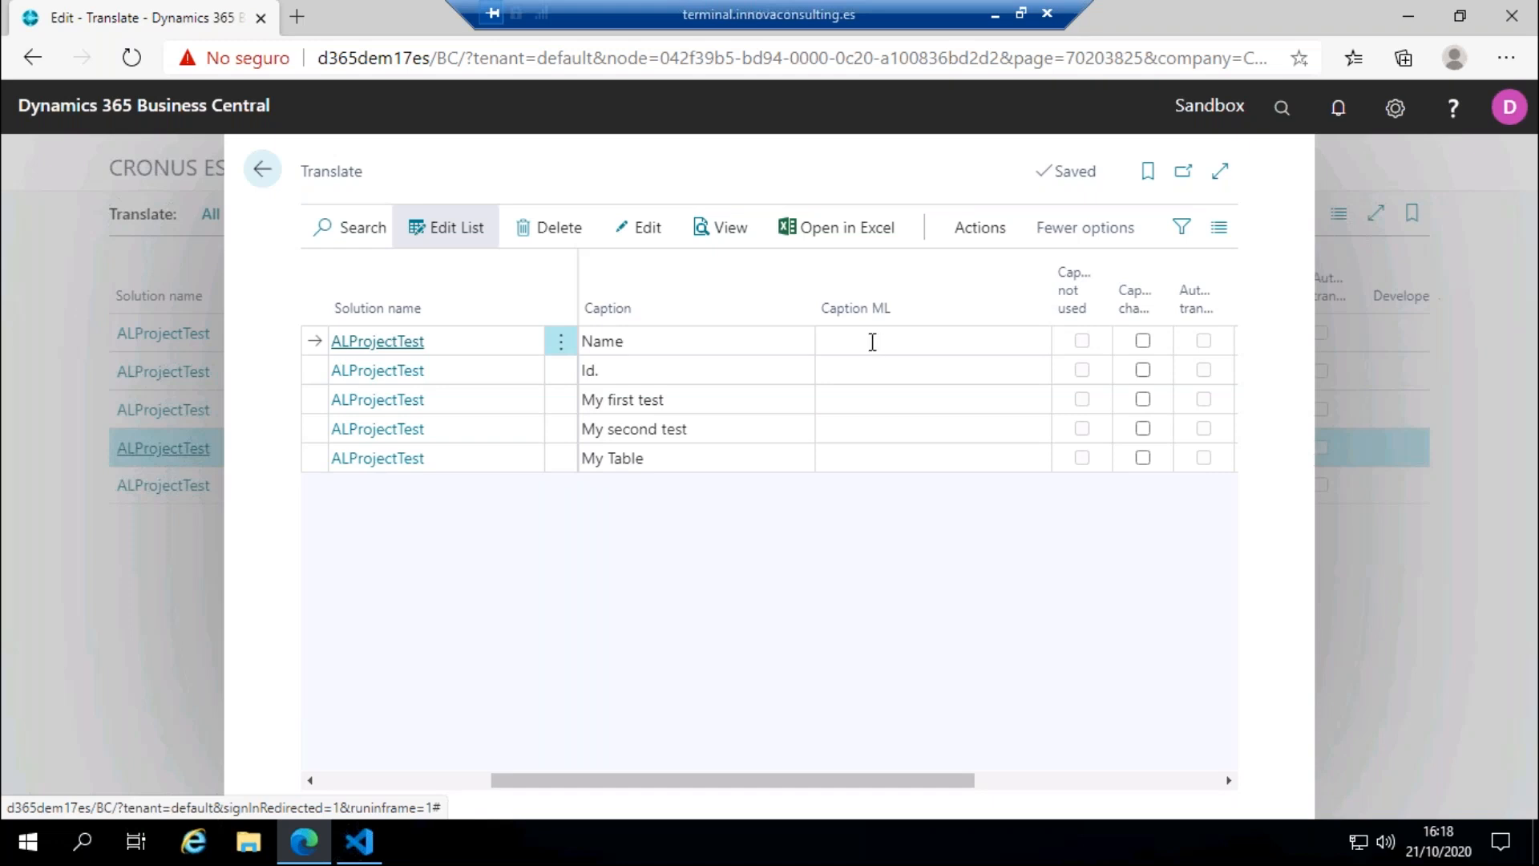
Step: Automatically translate the untranslated captions, with language code ITA and solution name ALProjectTest
{"action": "left_click", "coordinate": [958, 231]}
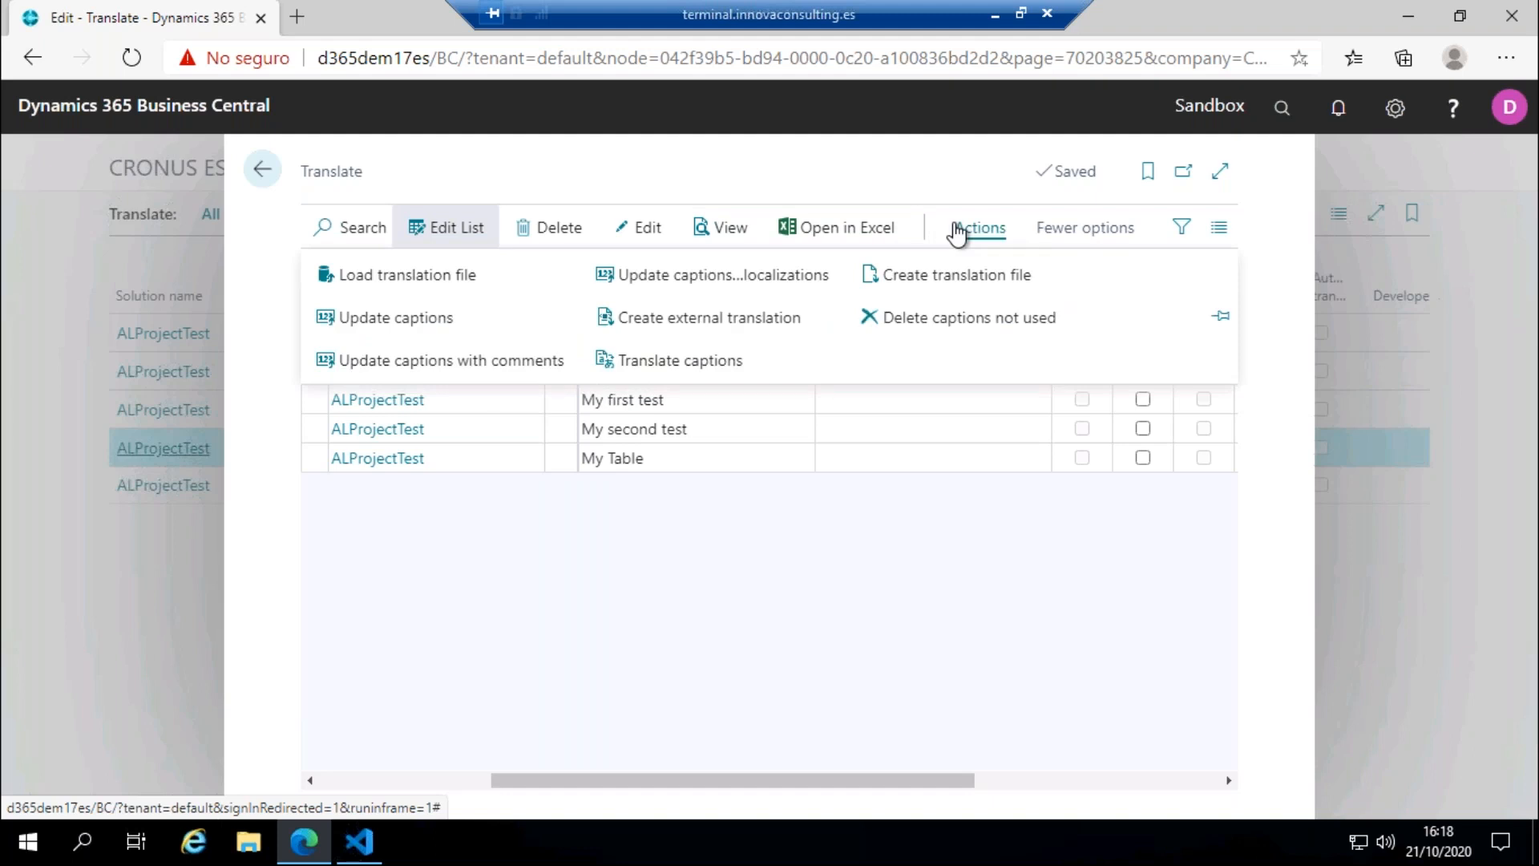
{"action": "left_click", "coordinate": [720, 370]}
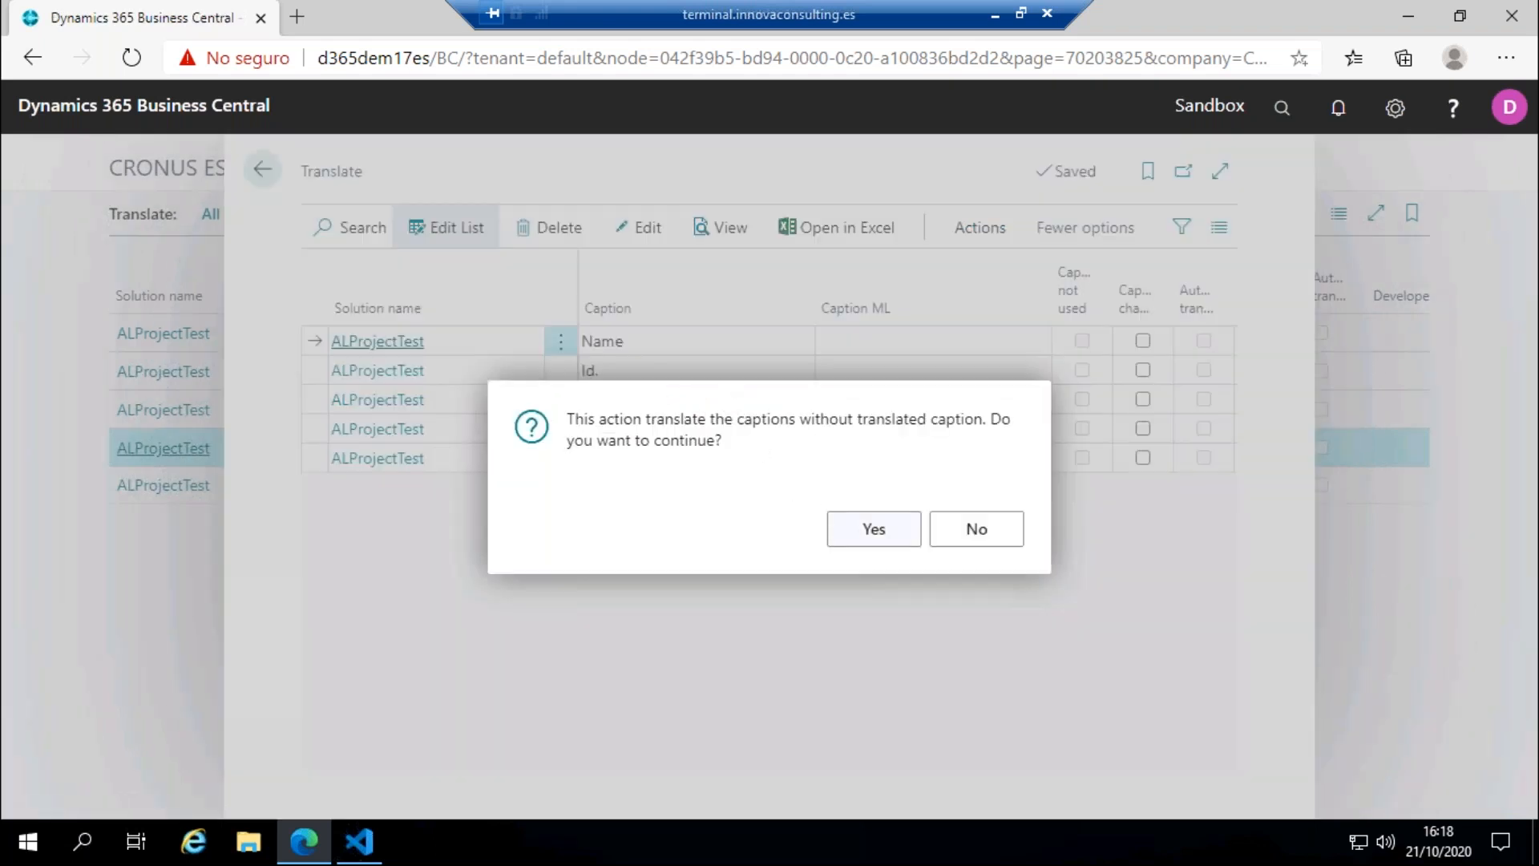
{"action": "left_click", "coordinate": [874, 529]}
{"action": "left_click", "coordinate": [794, 432]}
{"action": "type", "text": "ita"}
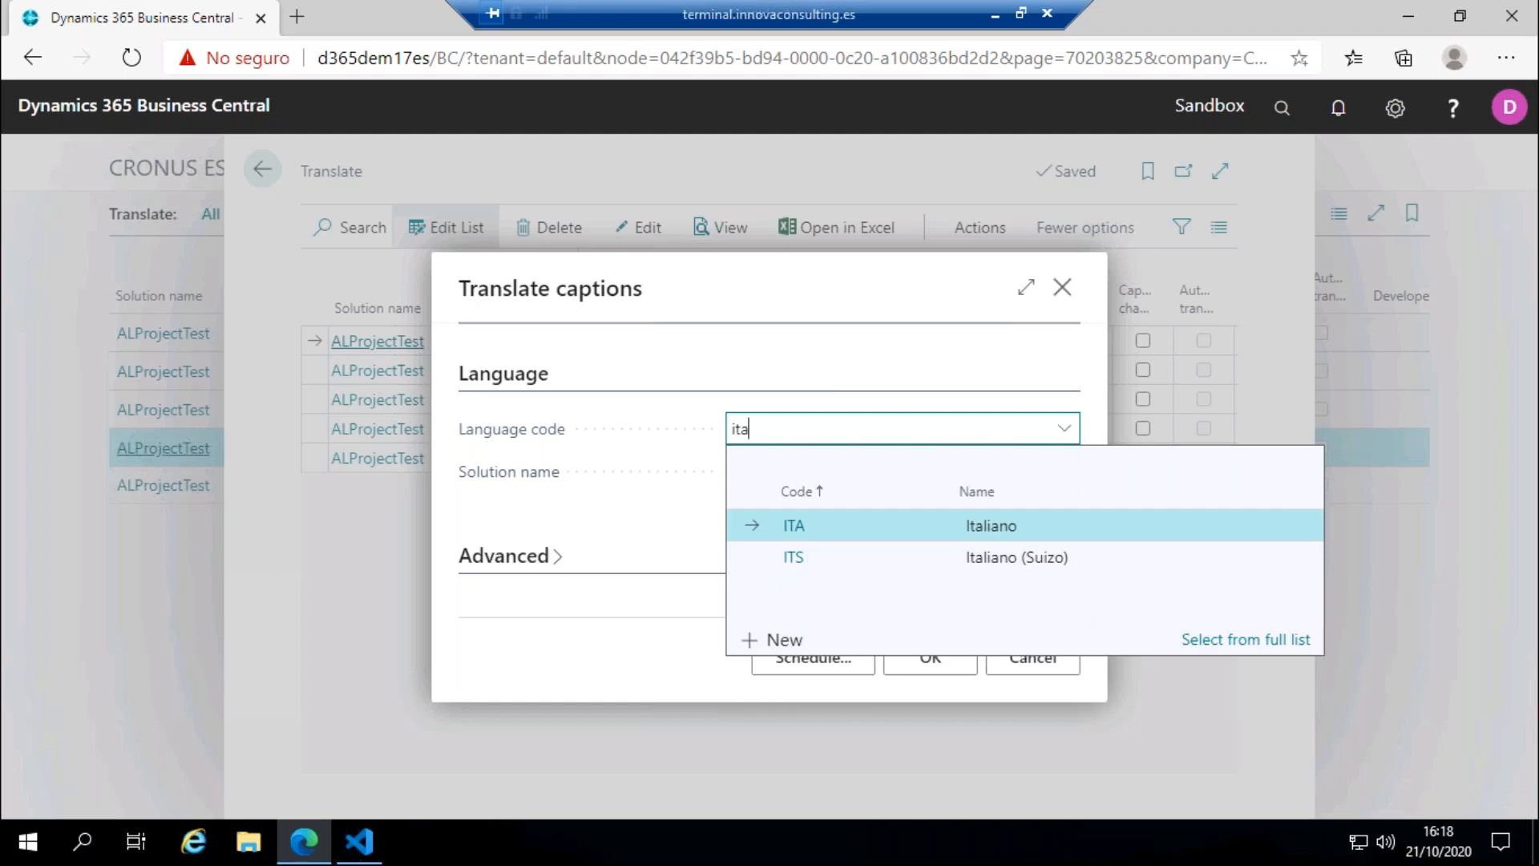
{"action": "left_click", "coordinate": [835, 529]}
{"action": "left_click", "coordinate": [967, 472]}
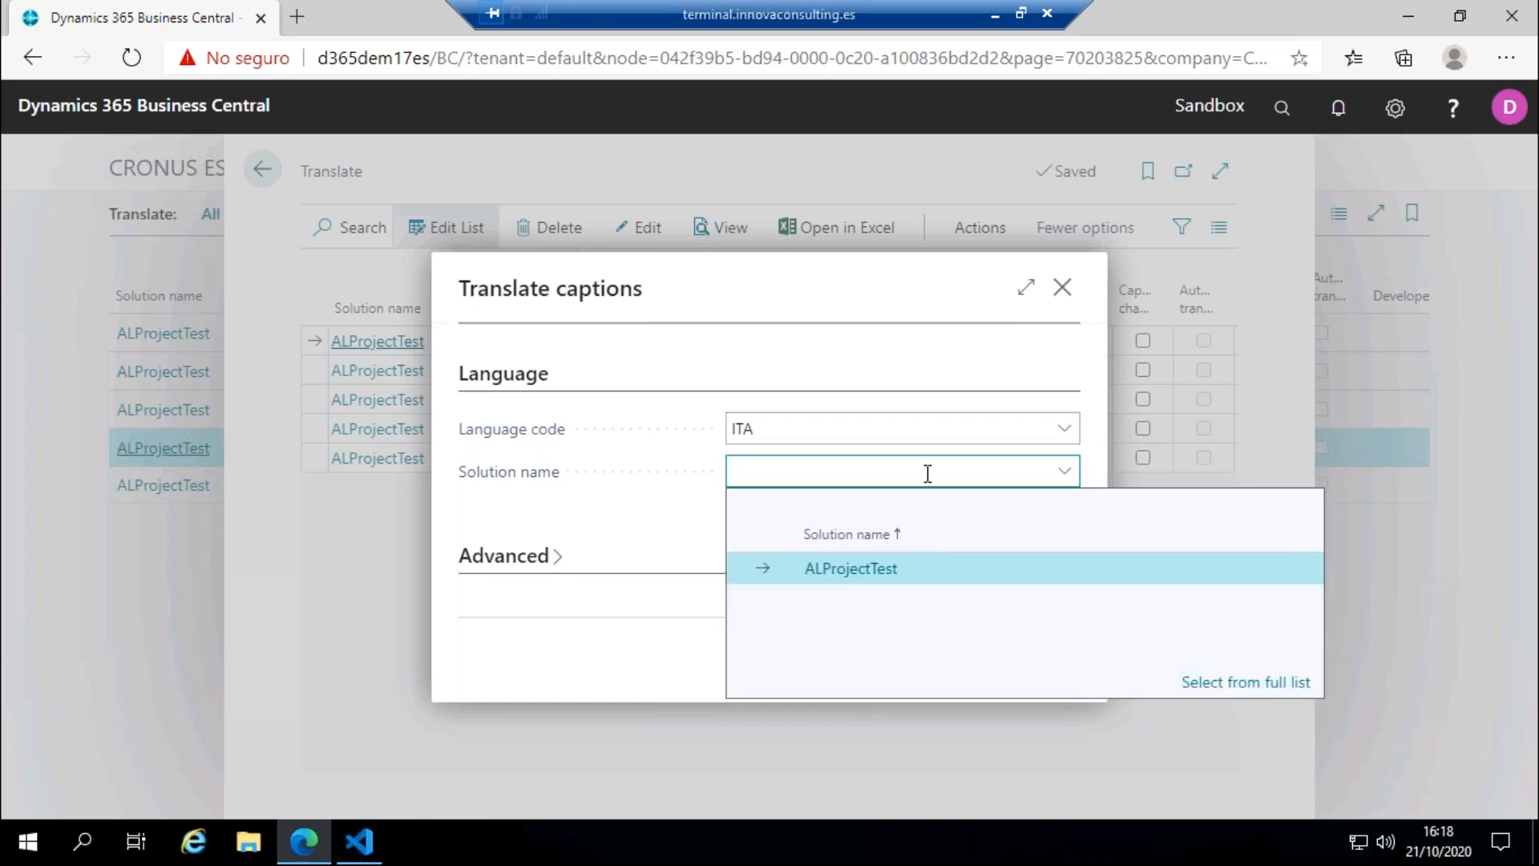
{"action": "left_click", "coordinate": [850, 571]}
{"action": "left_click", "coordinate": [913, 665]}
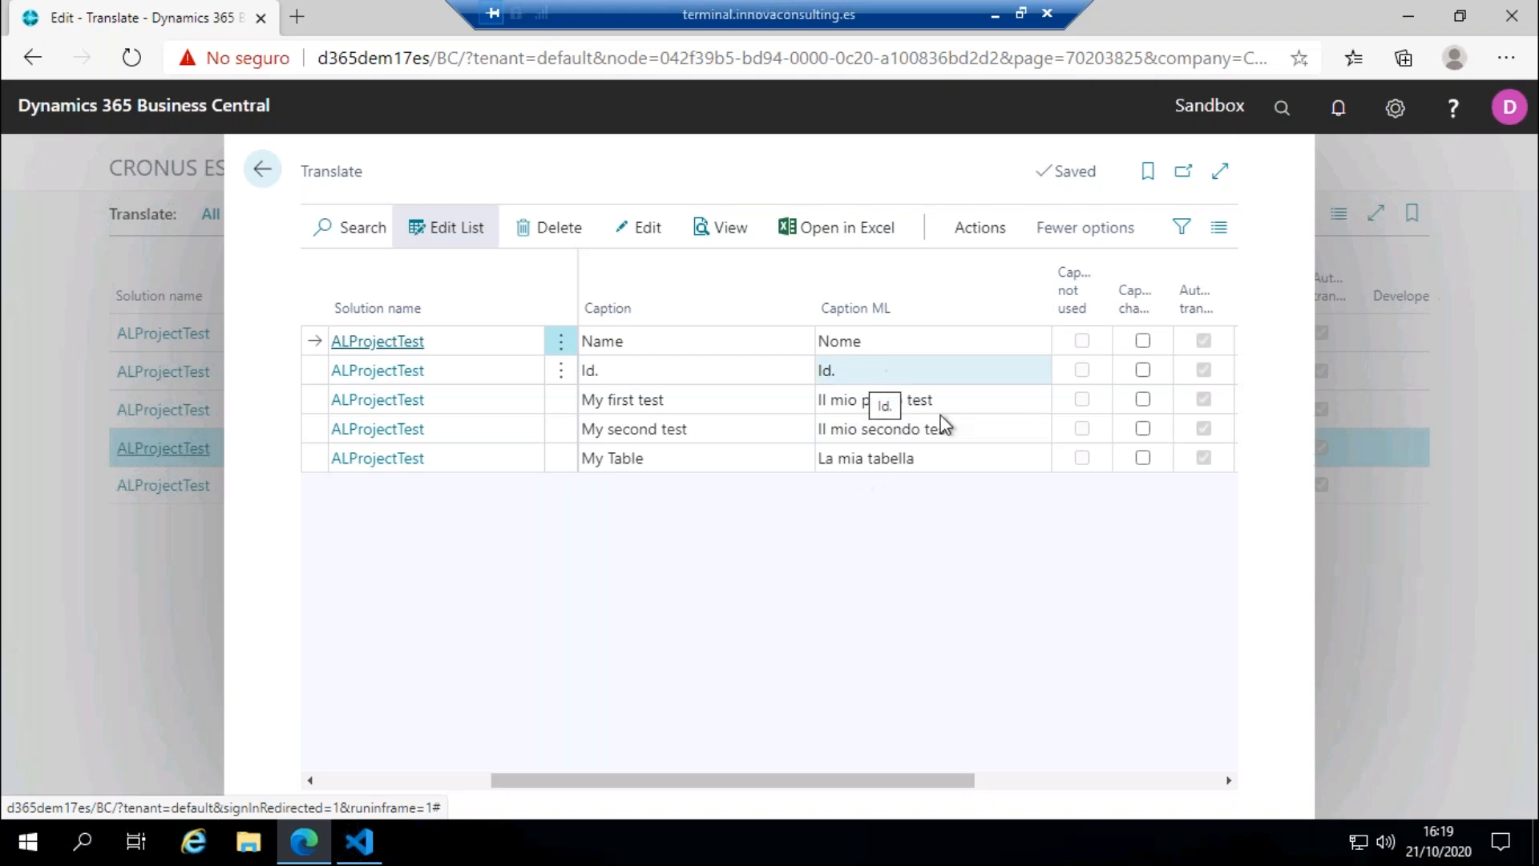
Step: Start creating the translation file for the ALProjectTest captions, with language code ITA
{"action": "left_click", "coordinate": [970, 239]}
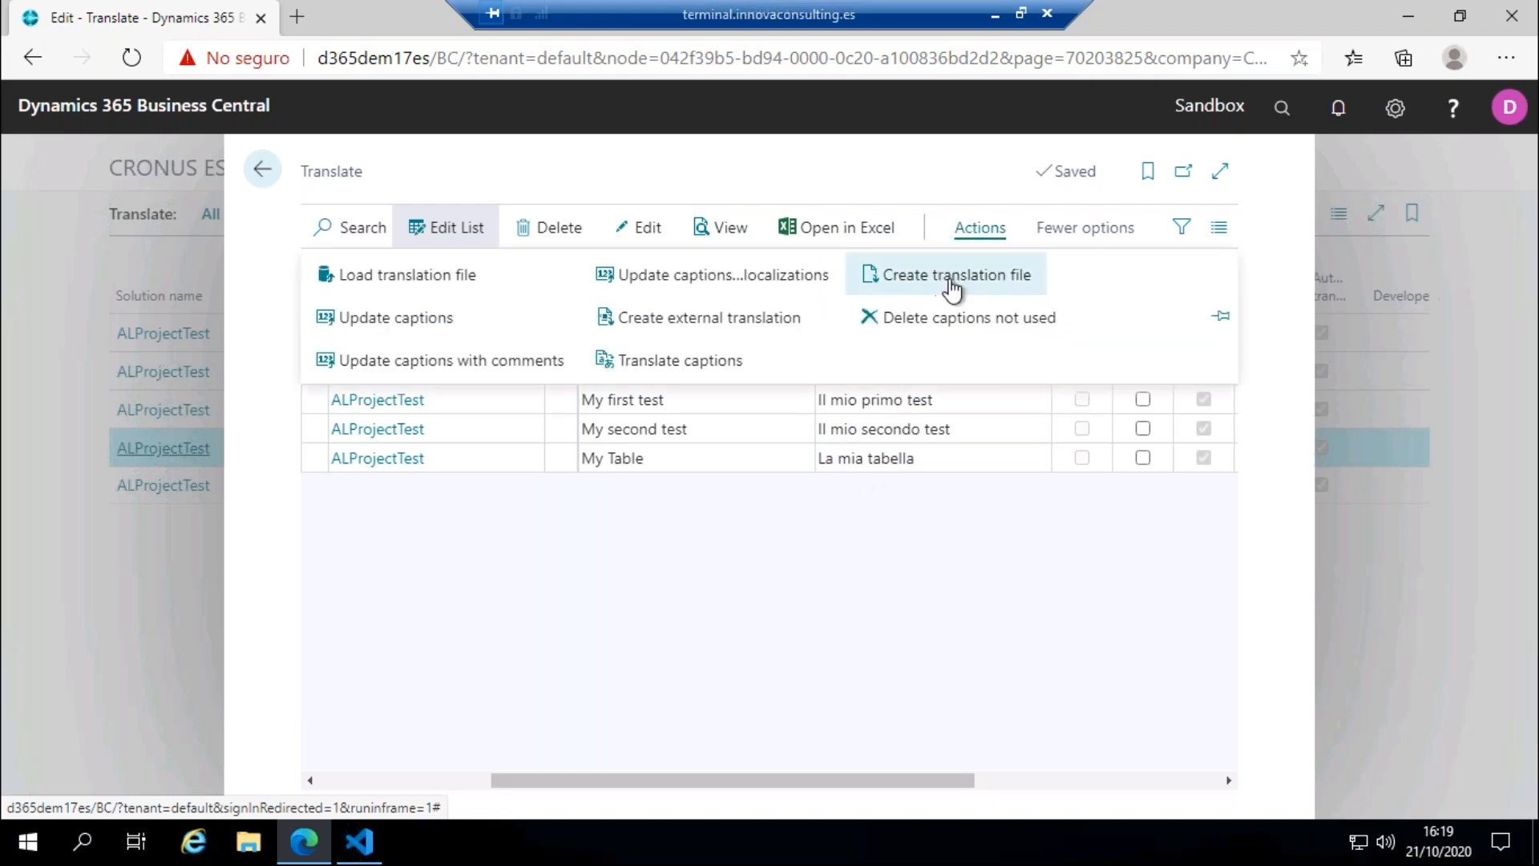
{"action": "left_click", "coordinate": [948, 281]}
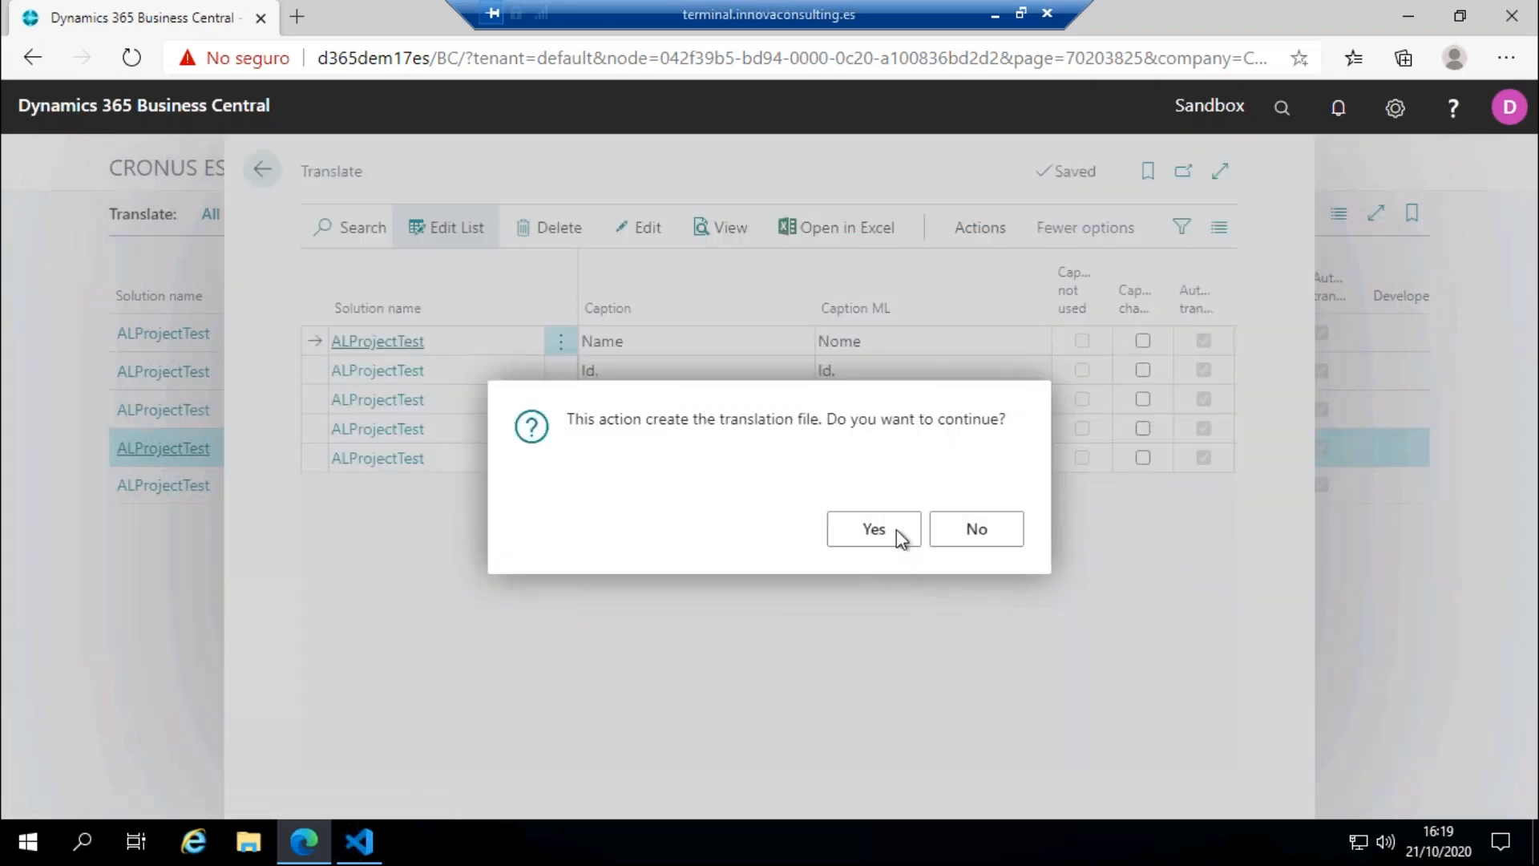
{"action": "key", "text": "Return"}
{"action": "left_click", "coordinate": [800, 435]}
{"action": "type", "text": "ita"}
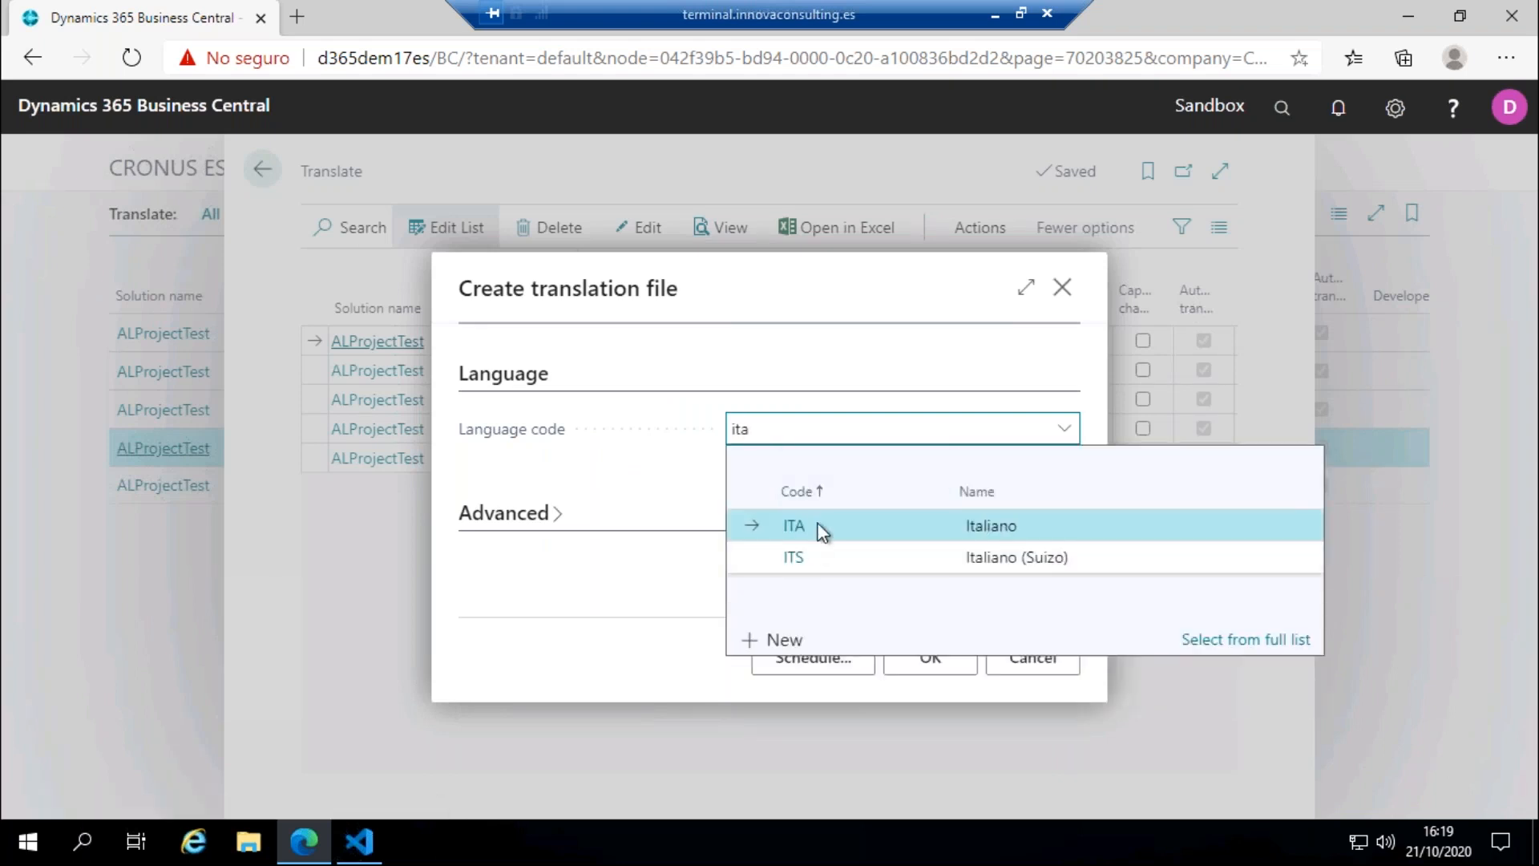
{"action": "left_click", "coordinate": [823, 532]}
{"action": "left_click", "coordinate": [930, 657]}
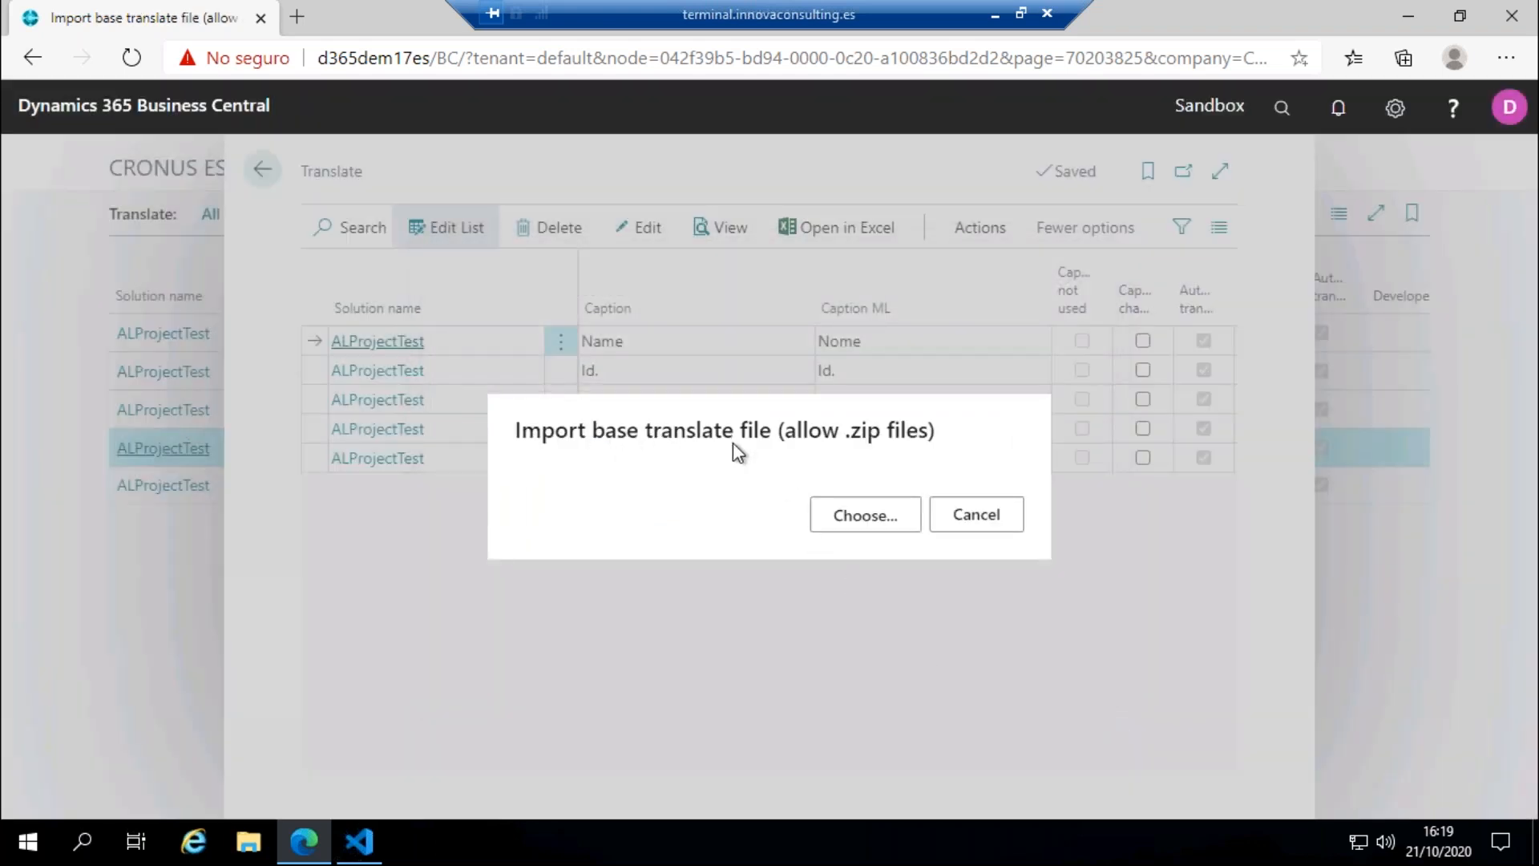
Step: Import ALProjectTest.g as the base translate file and save the generated ALProjectTest.it-IT XLF file in the Translations folder
{"action": "left_click", "coordinate": [866, 519]}
{"action": "left_click", "coordinate": [280, 182]}
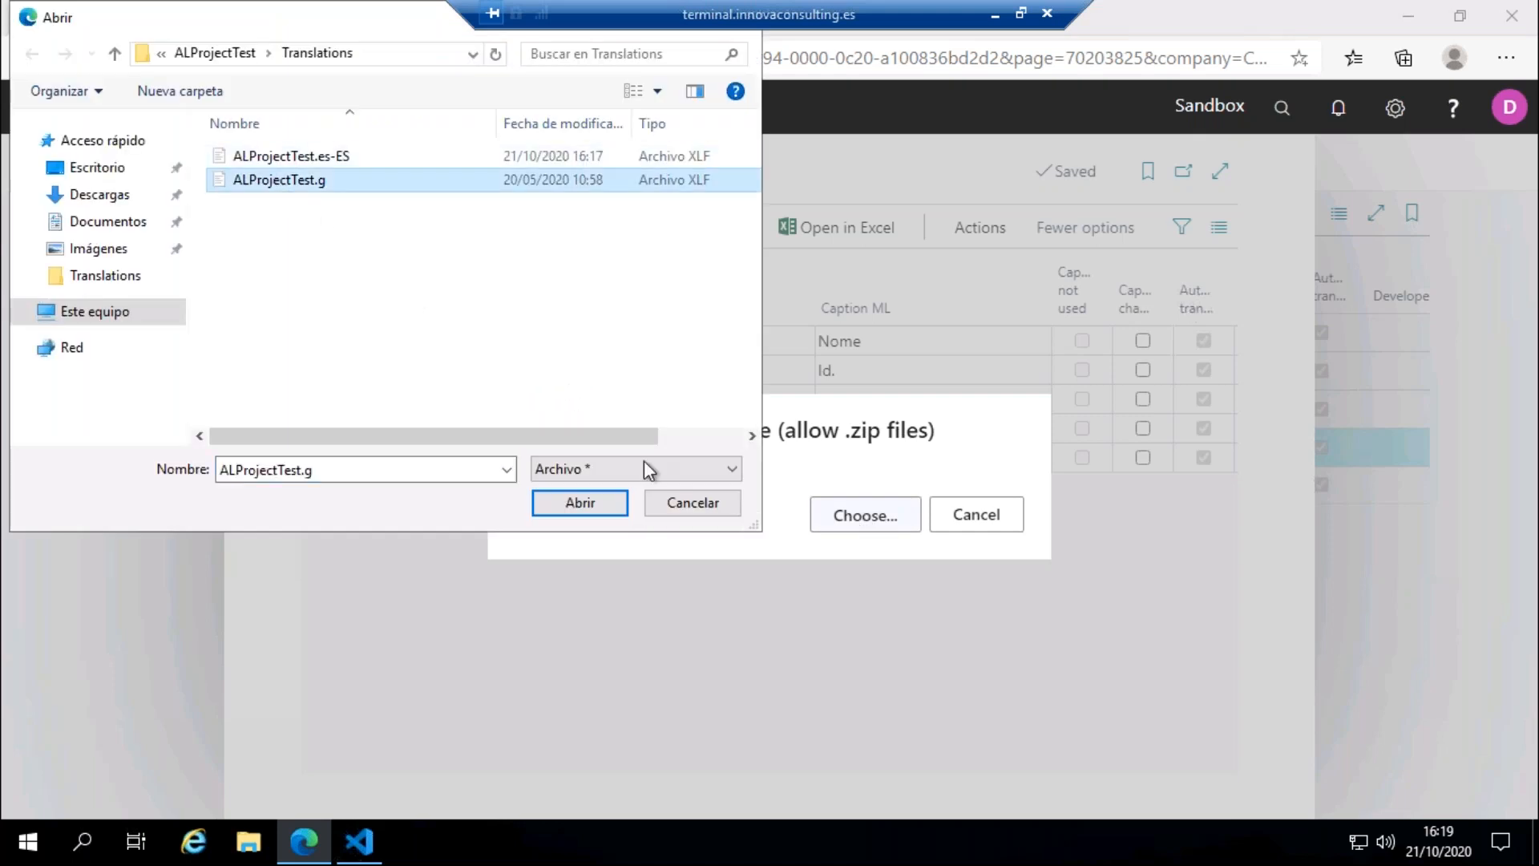
{"action": "left_click", "coordinate": [612, 502]}
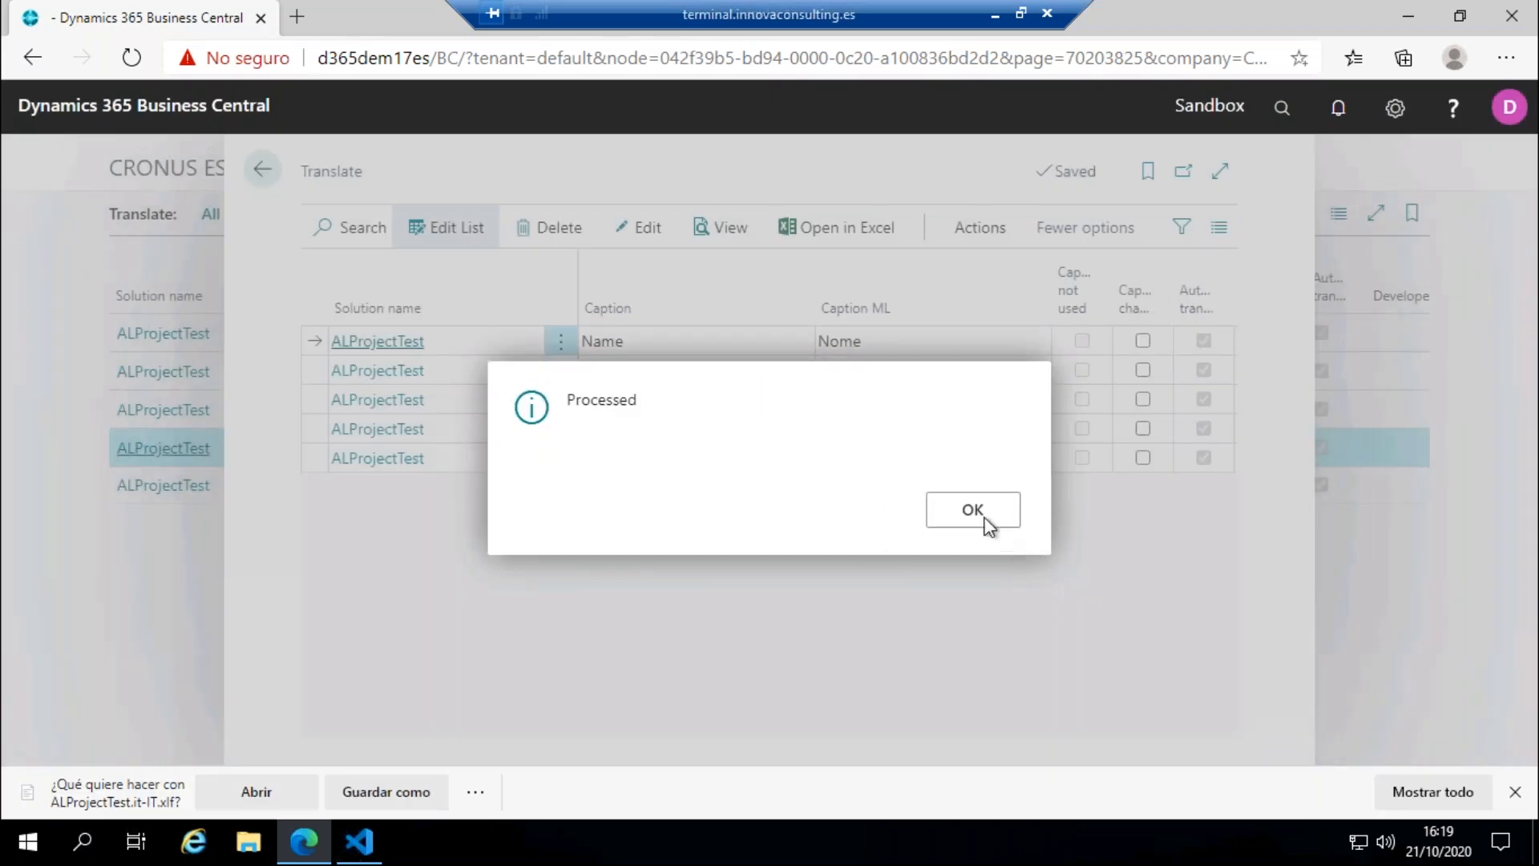
{"action": "left_click", "coordinate": [989, 527]}
{"action": "left_click", "coordinate": [401, 794]}
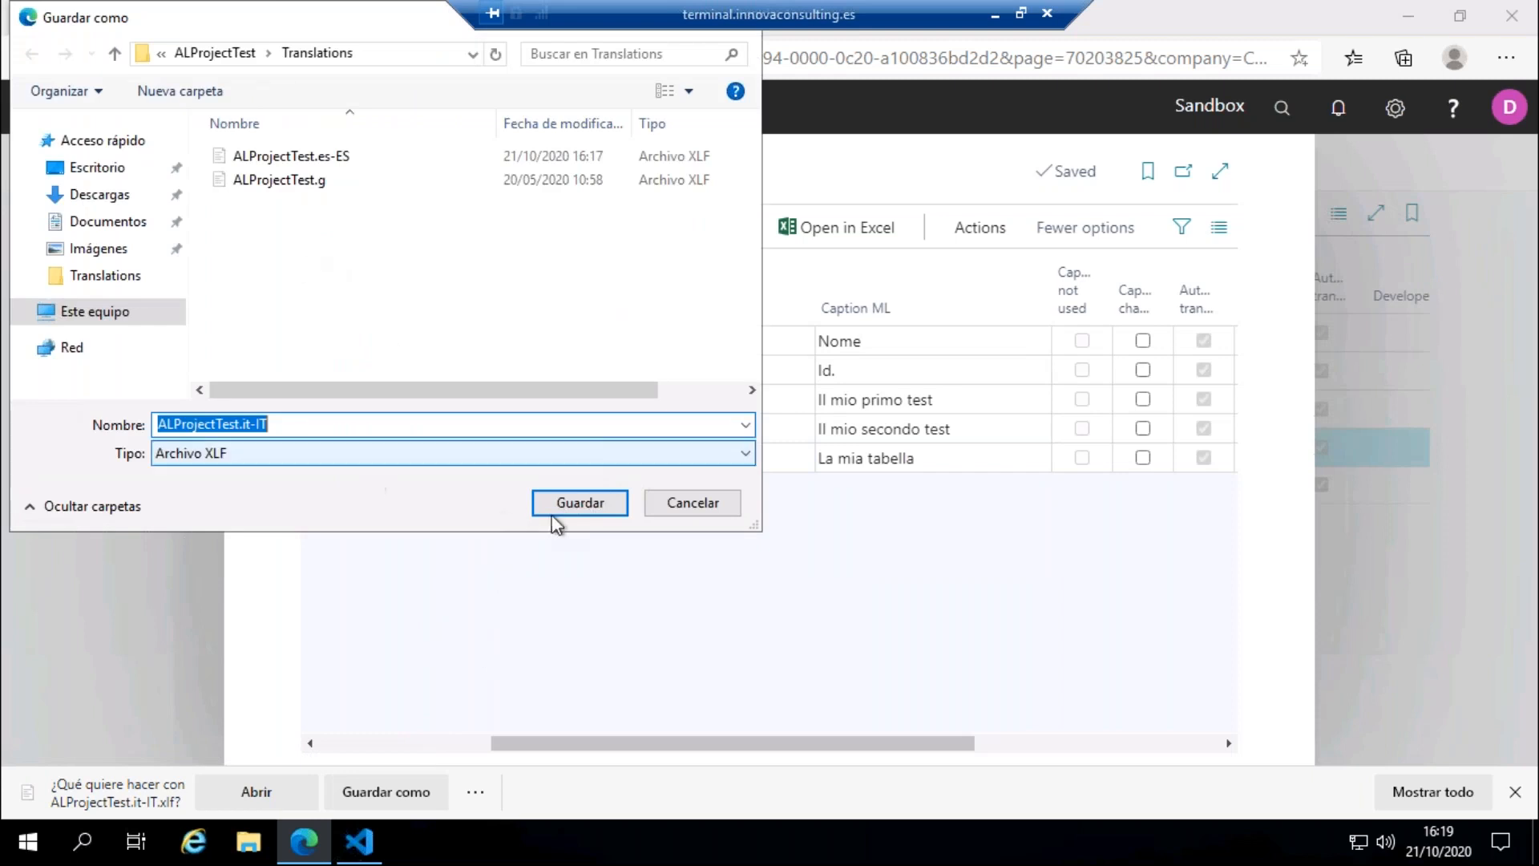
{"action": "left_click", "coordinate": [568, 523]}
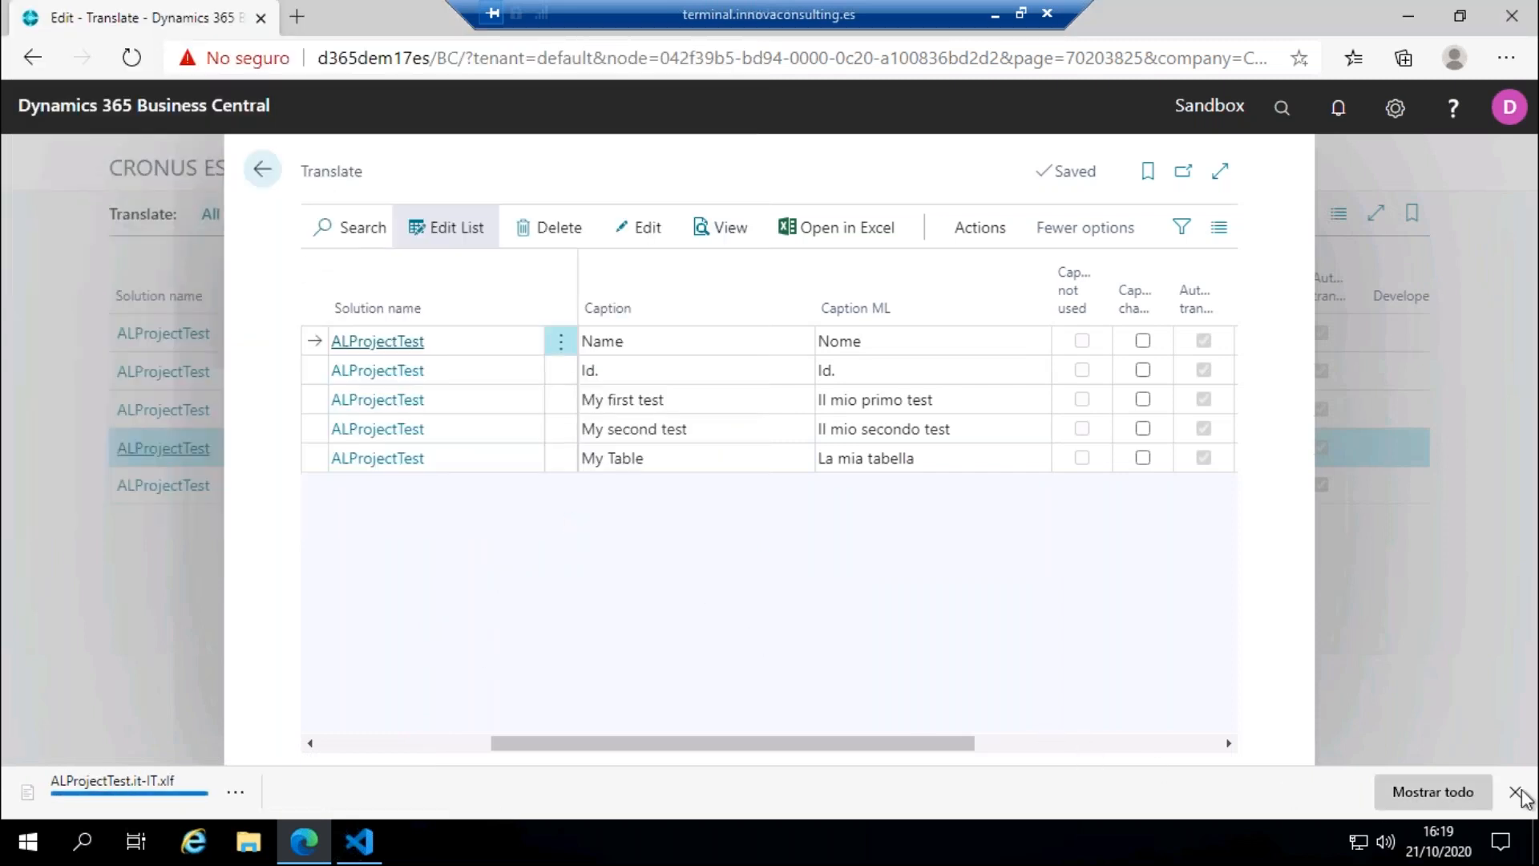
Step: Review the Italian targets of ALProjectTest.it-IT.xlf in Visual Studio Code, and return to Business Central, dismissing the download notification
{"action": "left_click", "coordinate": [359, 842]}
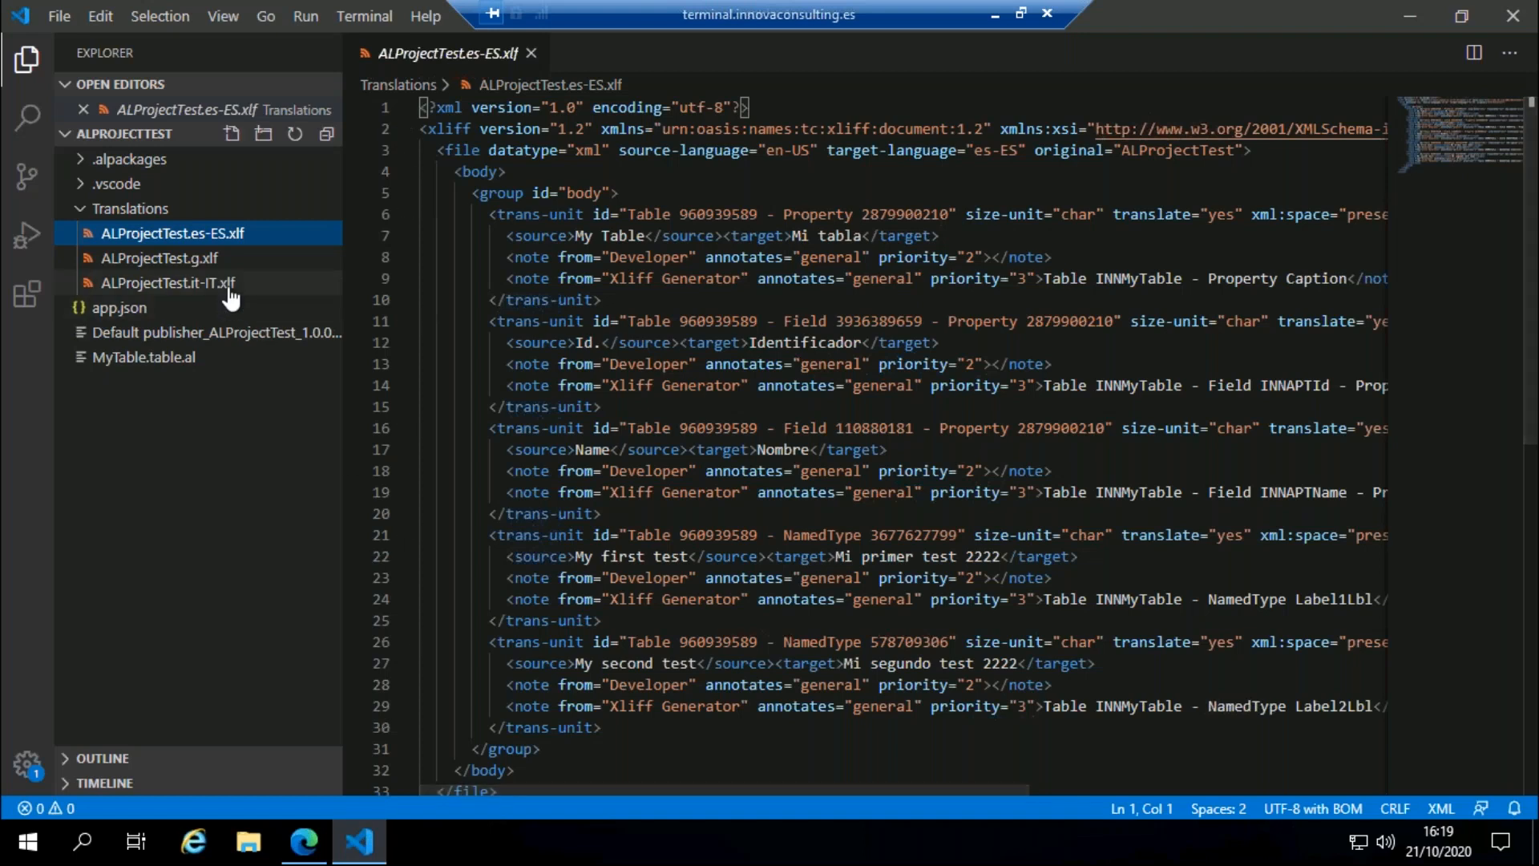
{"action": "left_click", "coordinate": [229, 290]}
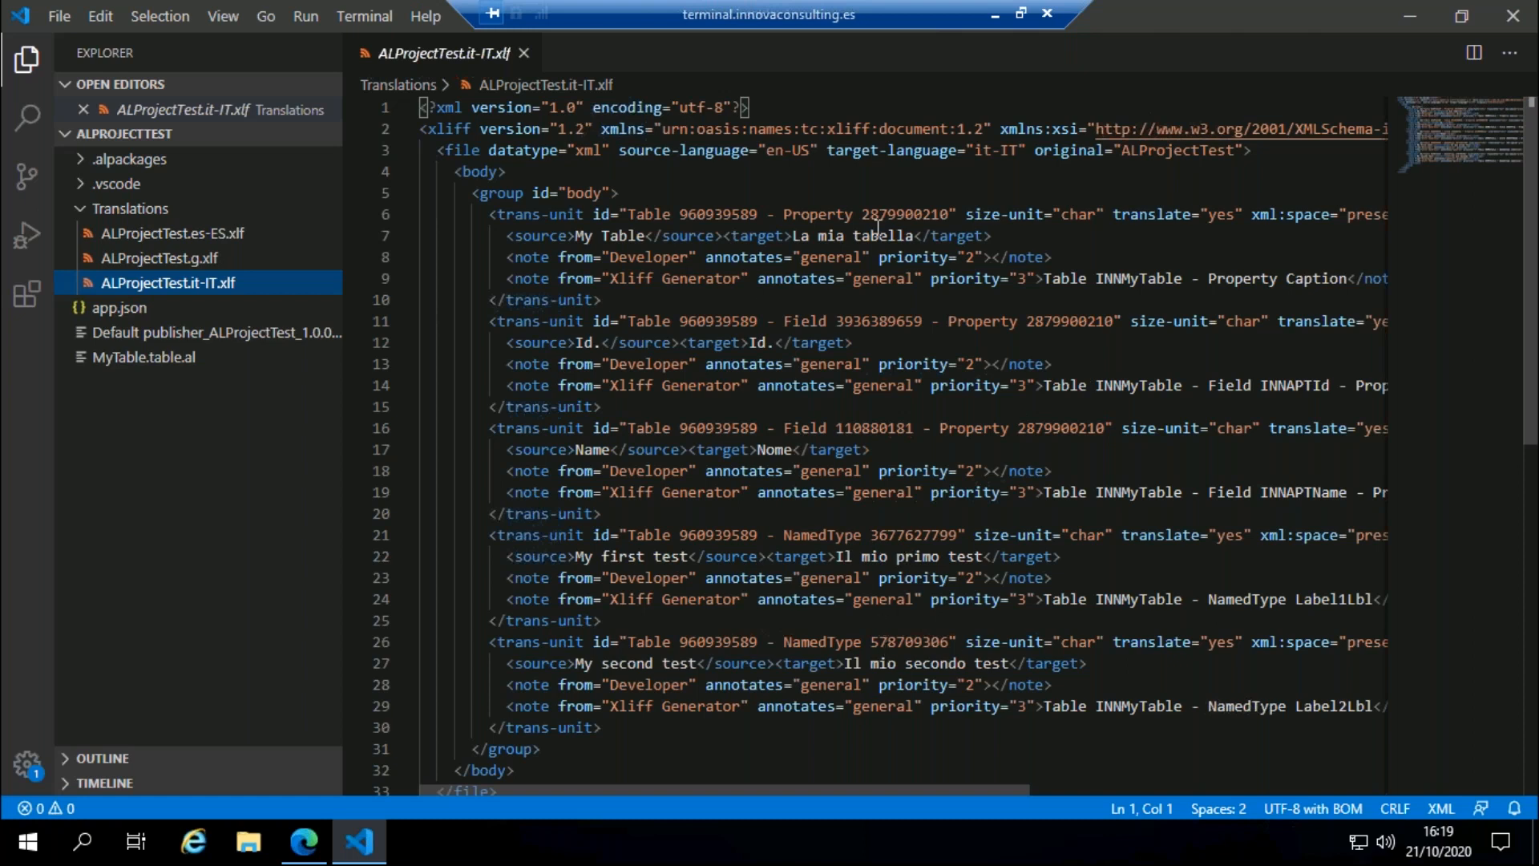
{"action": "left_click", "coordinate": [319, 856]}
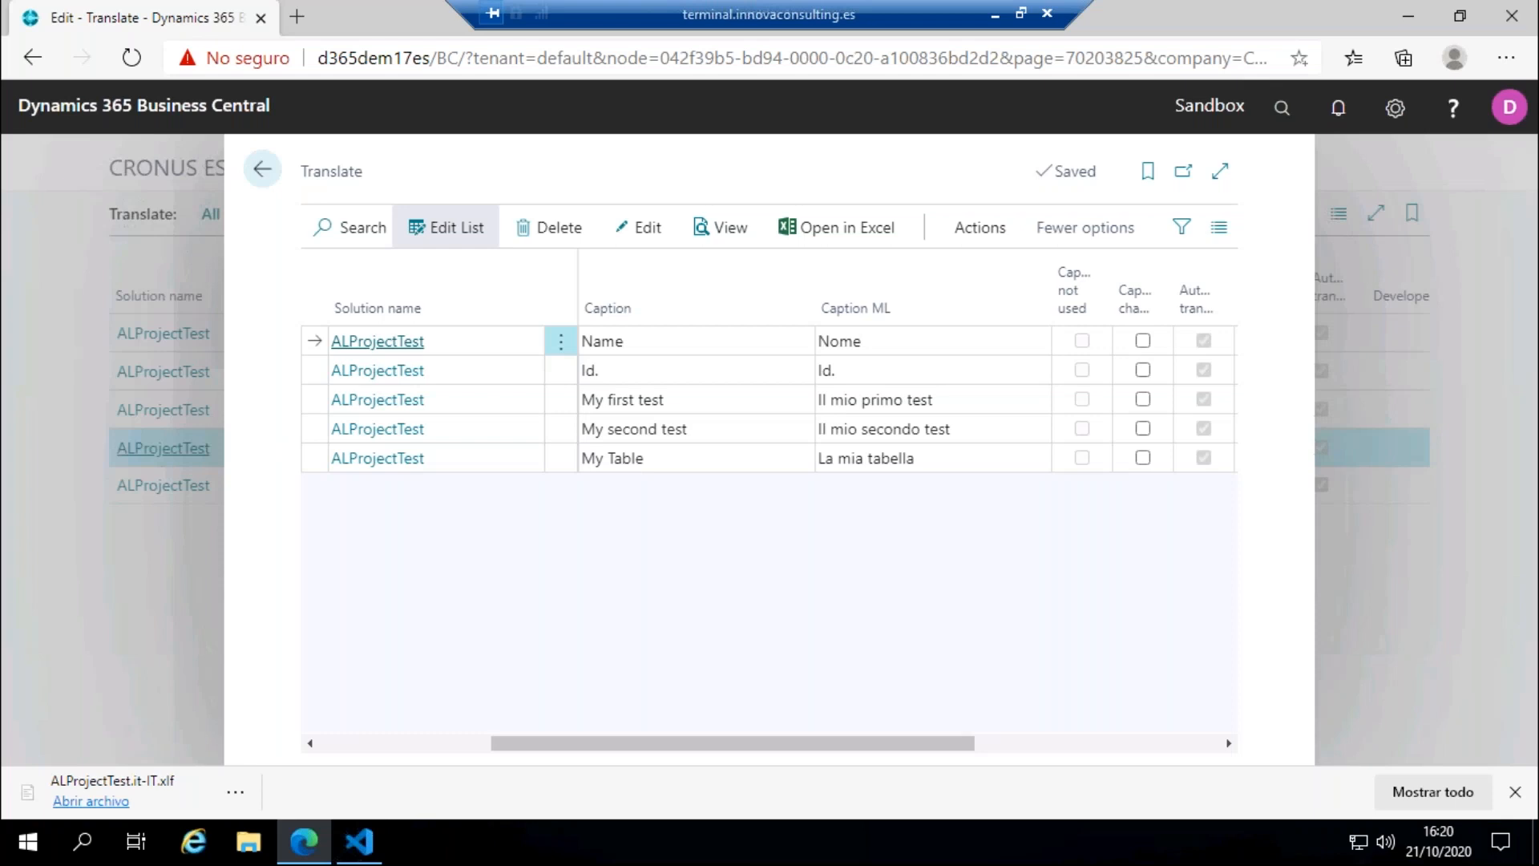
{"action": "left_click", "coordinate": [1516, 792]}
Step: Go back to the IN Translate role center and inspect the ALProjectTest translation lines through the Solutions list
{"action": "left_click", "coordinate": [263, 173]}
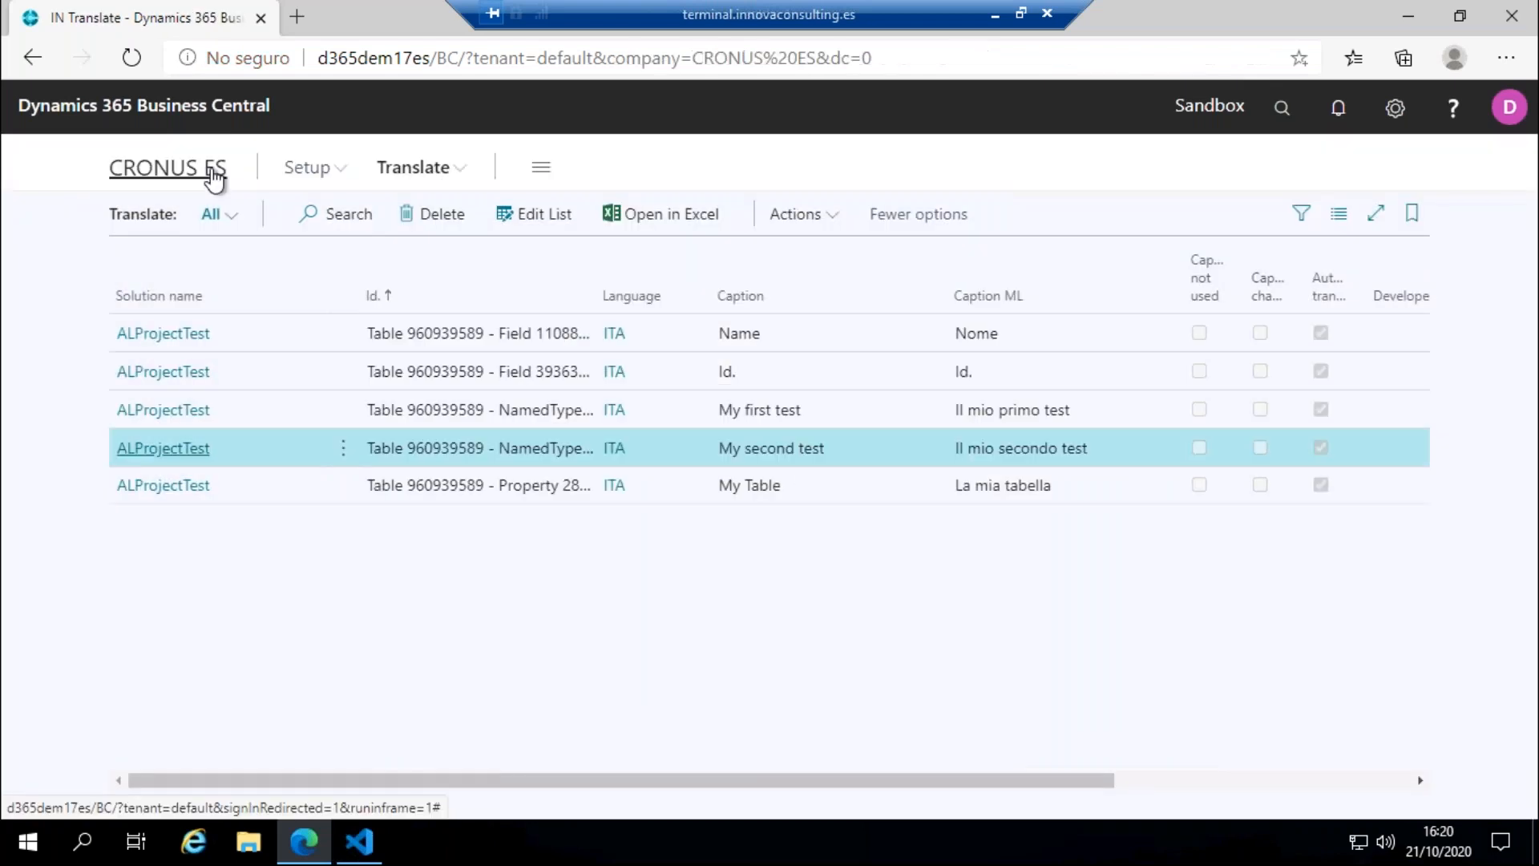
{"action": "left_click", "coordinate": [214, 174]}
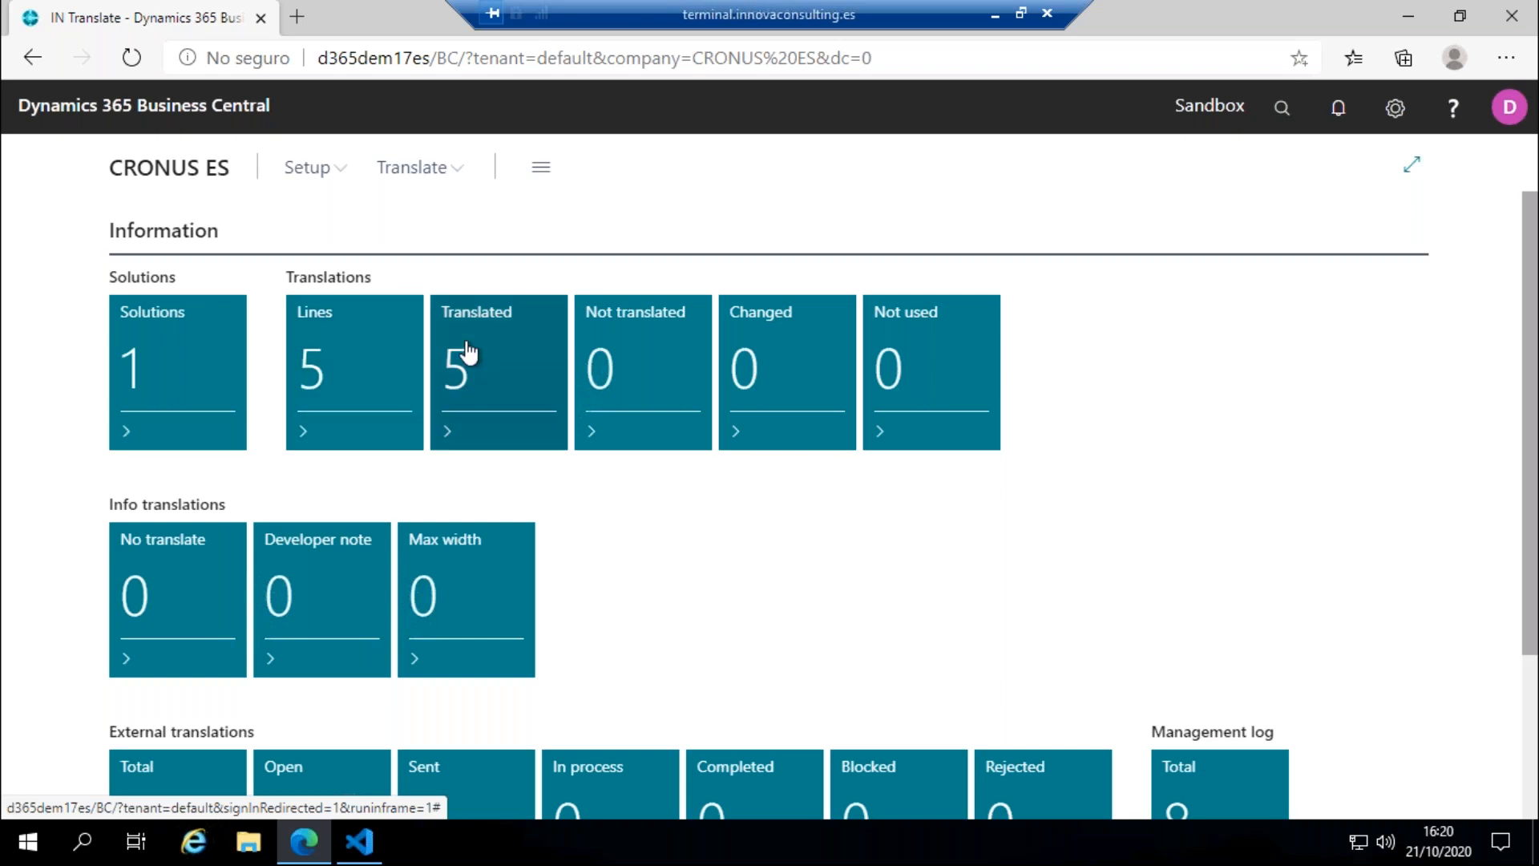
{"action": "left_click", "coordinate": [166, 368]}
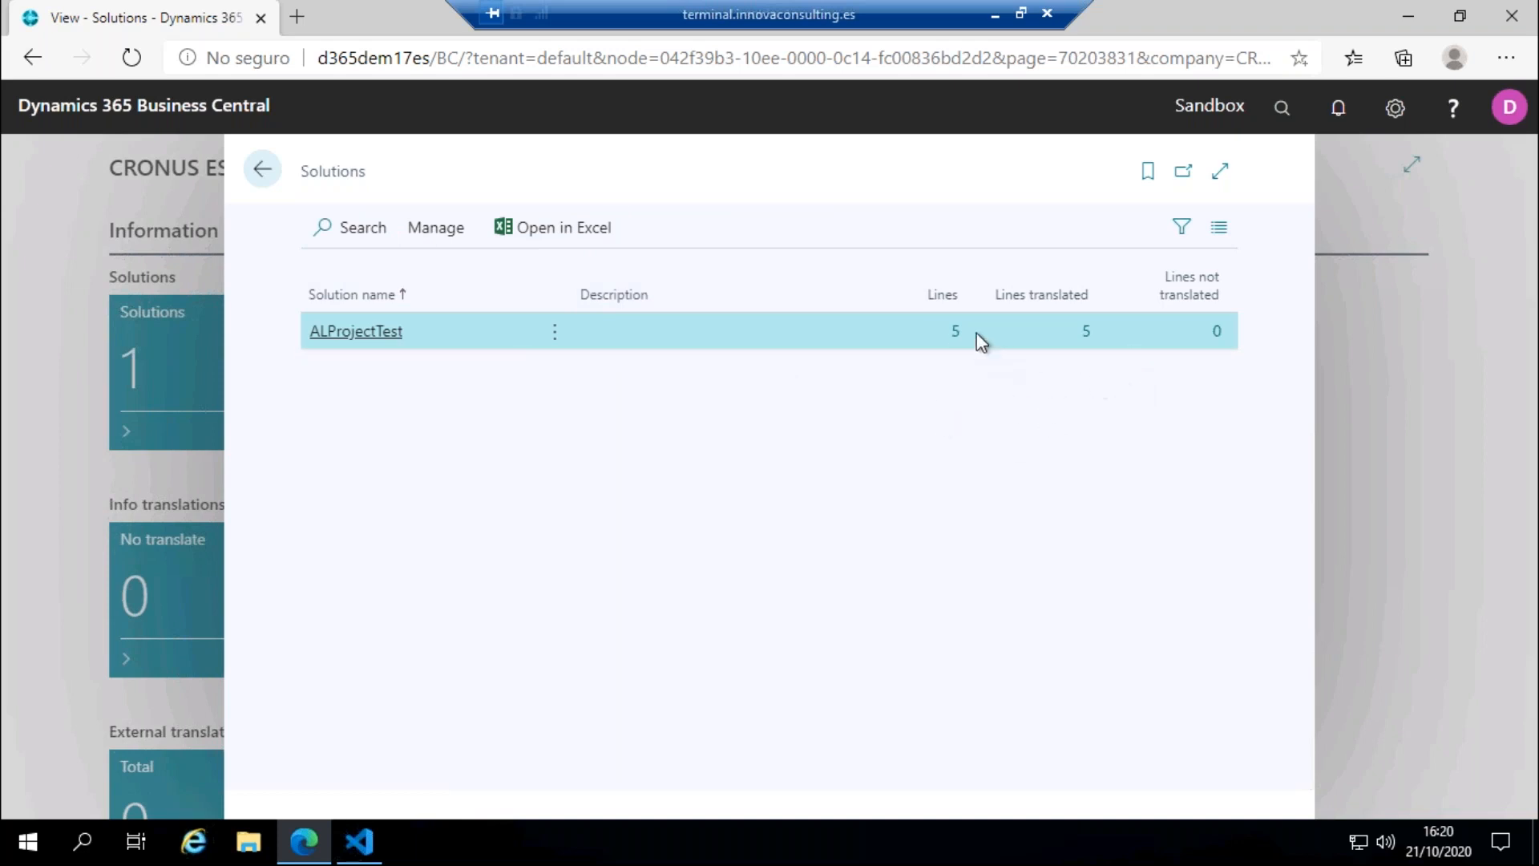
{"action": "left_click", "coordinate": [955, 336]}
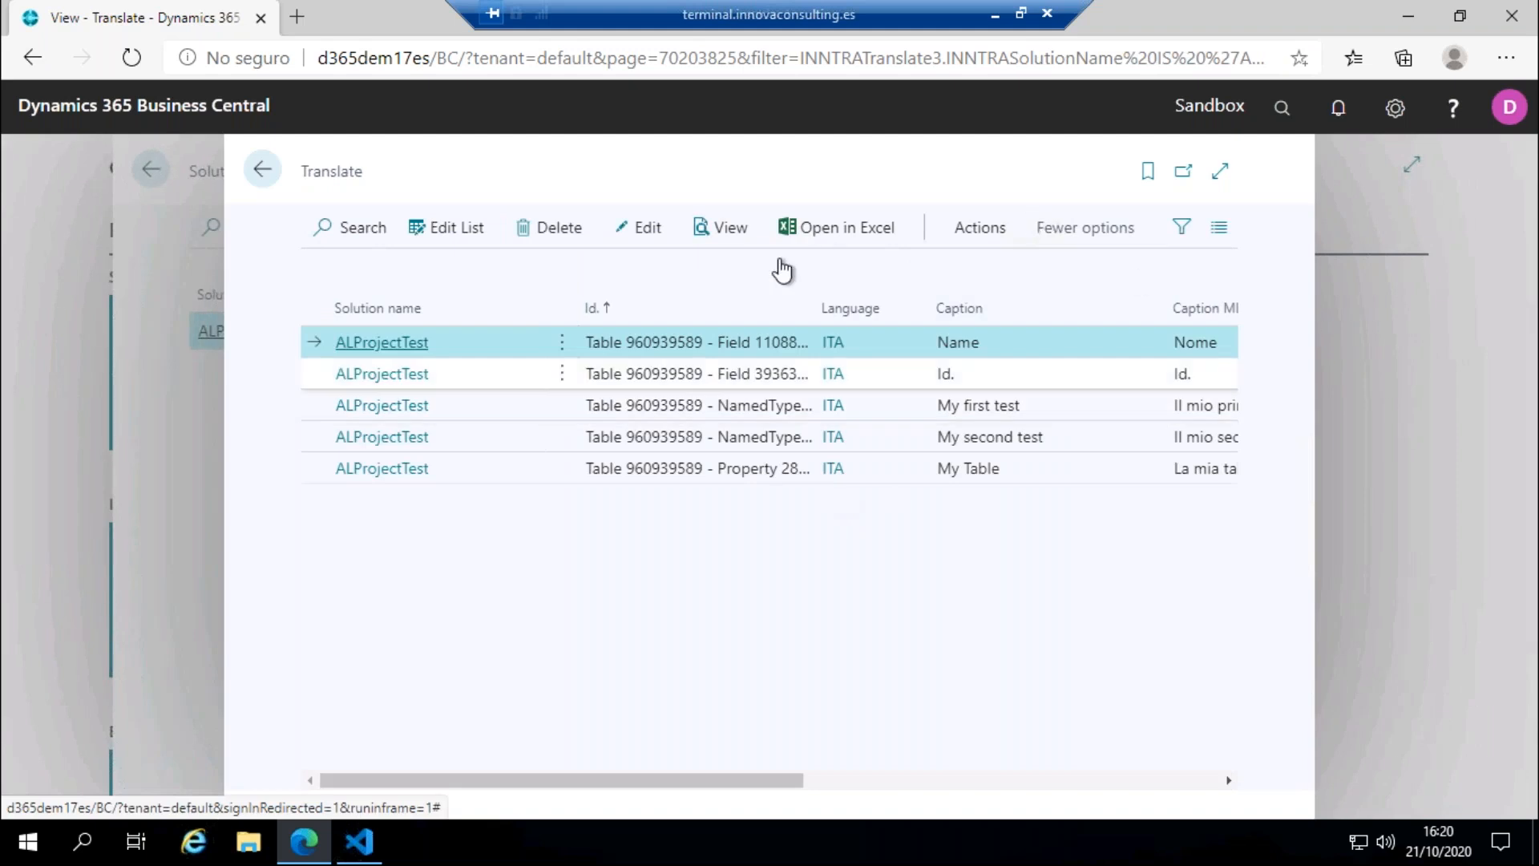
{"action": "left_click", "coordinate": [260, 168]}
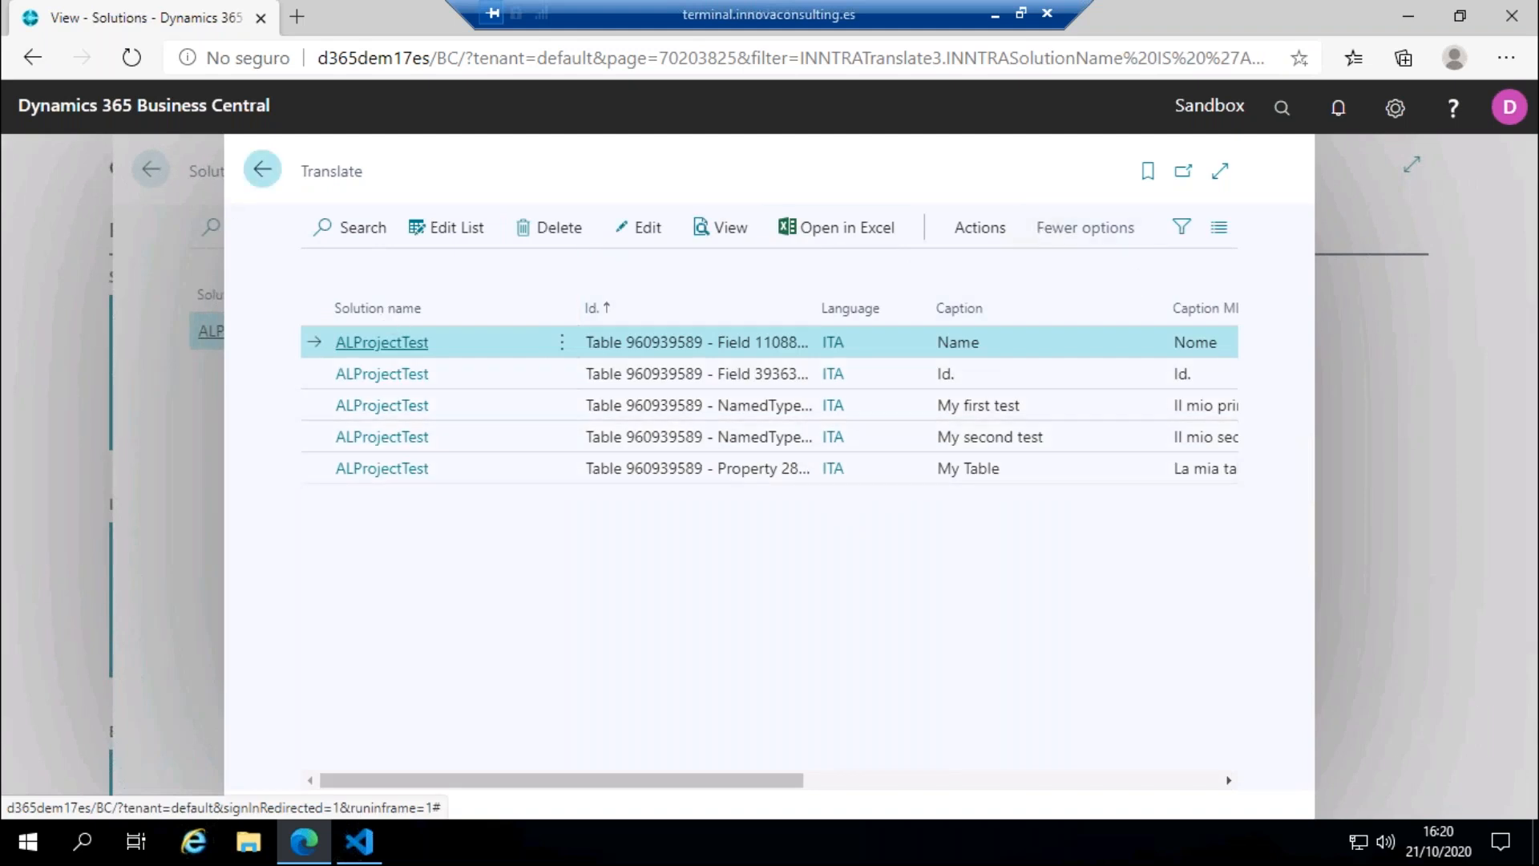
{"action": "left_click", "coordinate": [258, 168]}
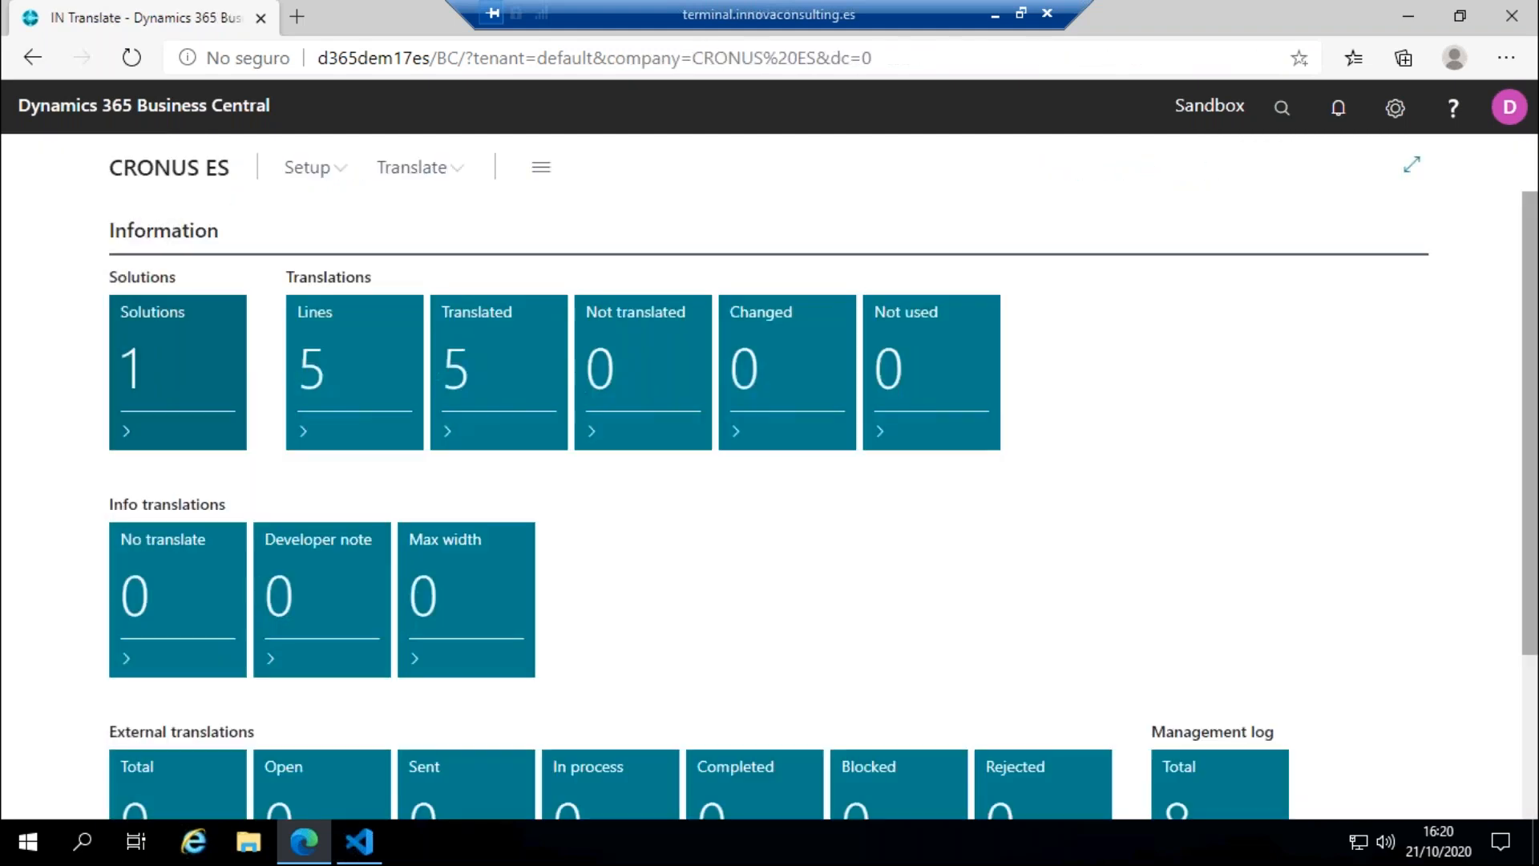
{"action": "scroll", "coordinate": [207, 407], "scroll_direction": "down", "scroll_amount": 1}
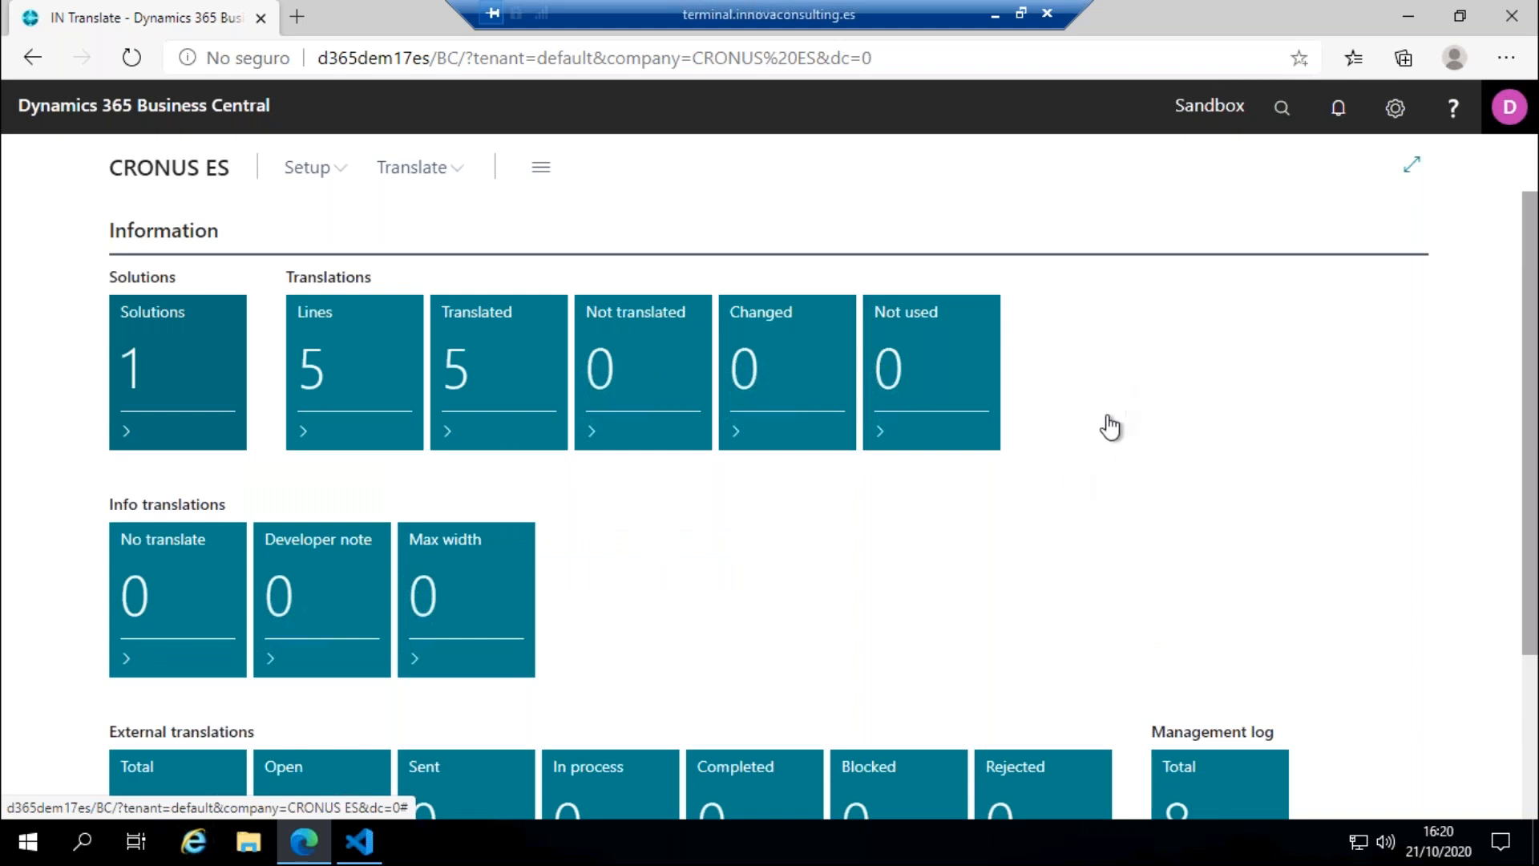
Step: Change the role in My Settings to IN Data Manager
{"action": "left_click", "coordinate": [1395, 116]}
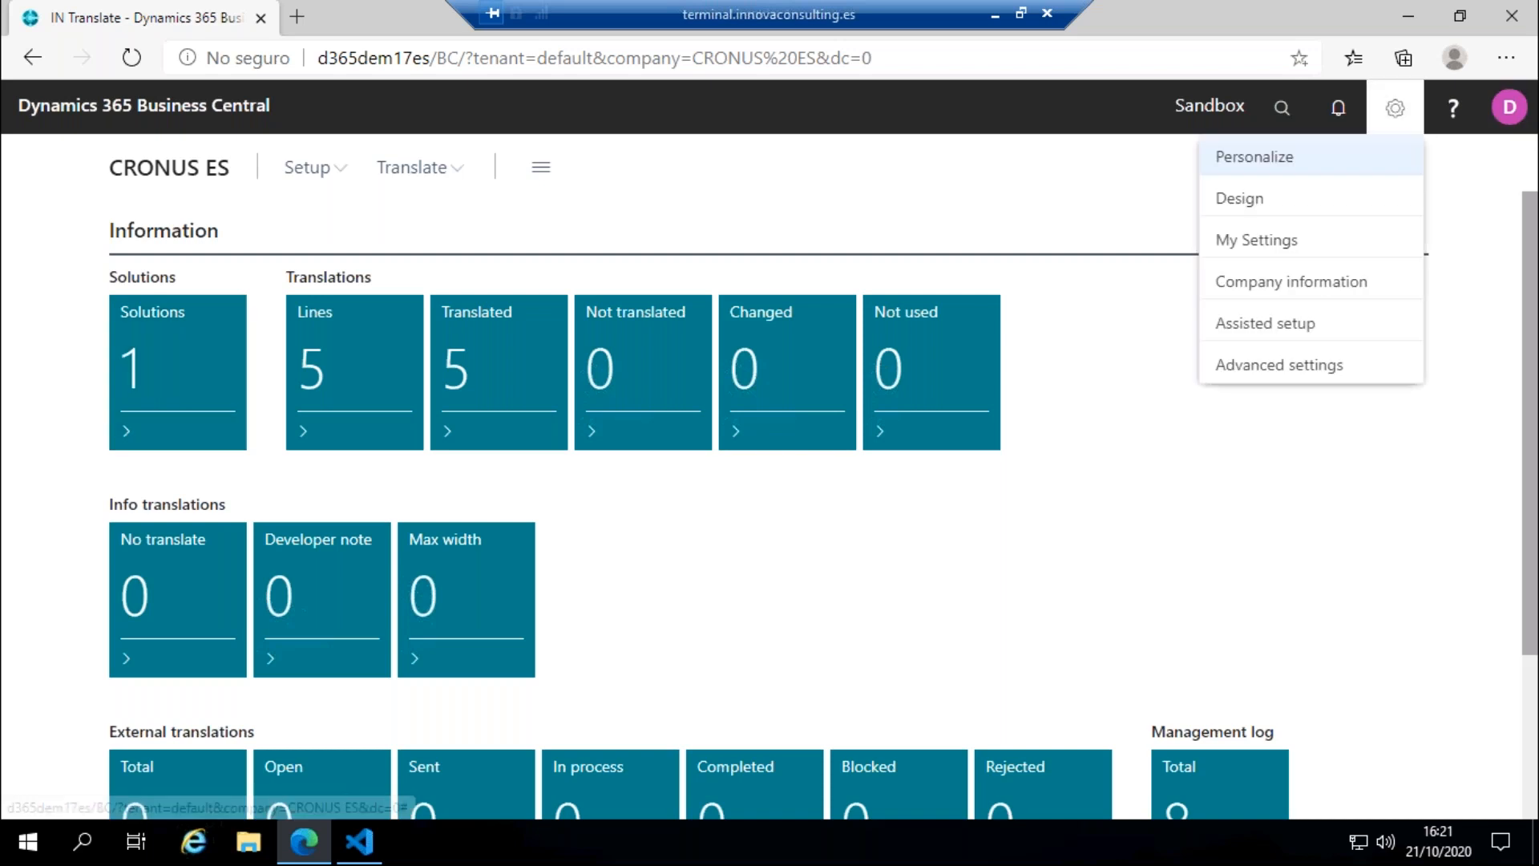
{"action": "left_click", "coordinate": [1264, 245]}
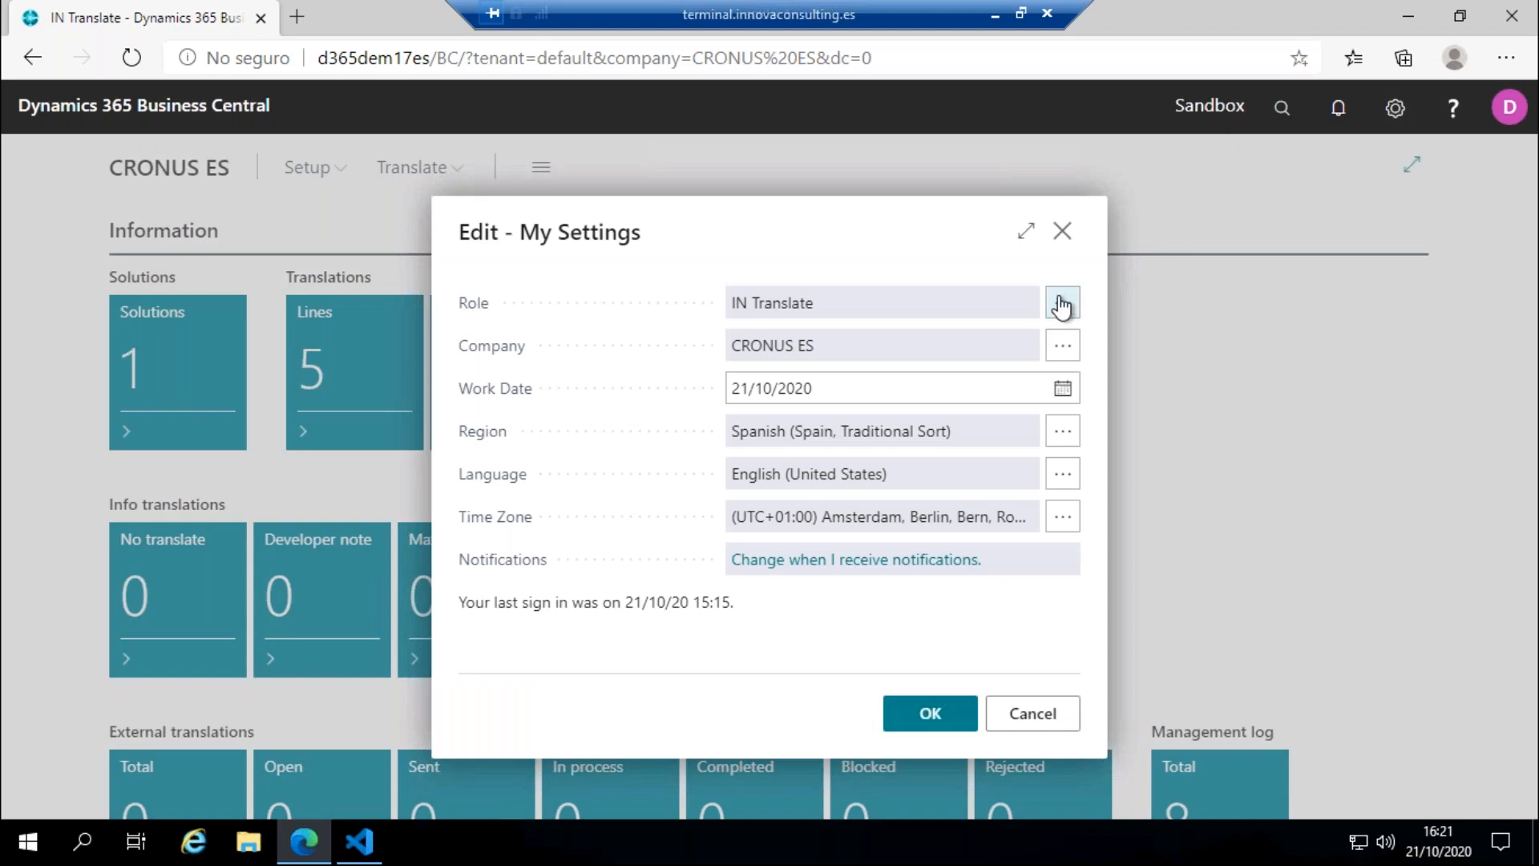
{"action": "left_click", "coordinate": [1063, 306]}
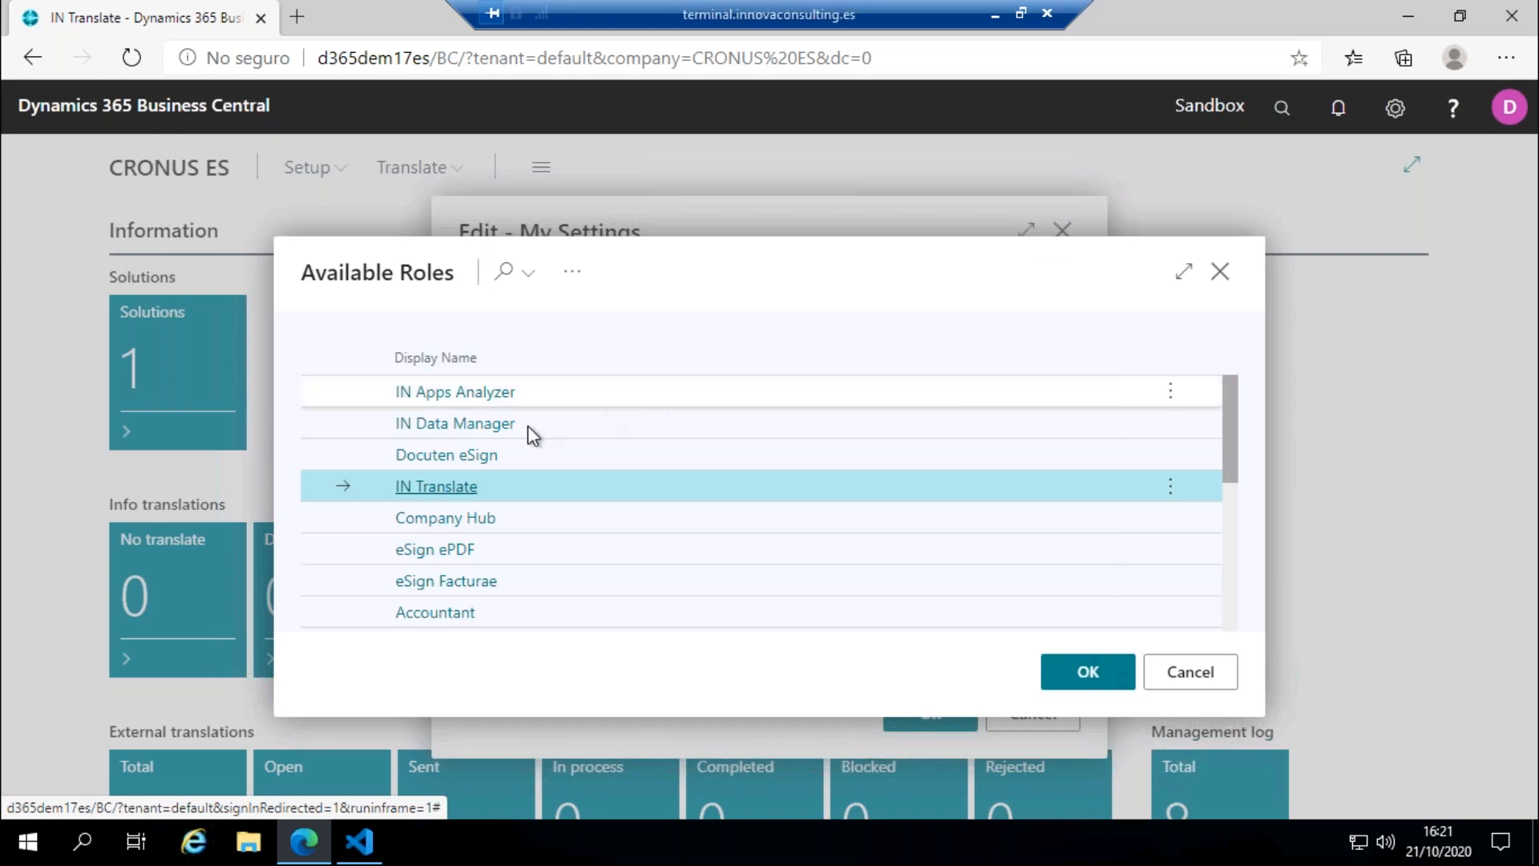
{"action": "left_click", "coordinate": [501, 425]}
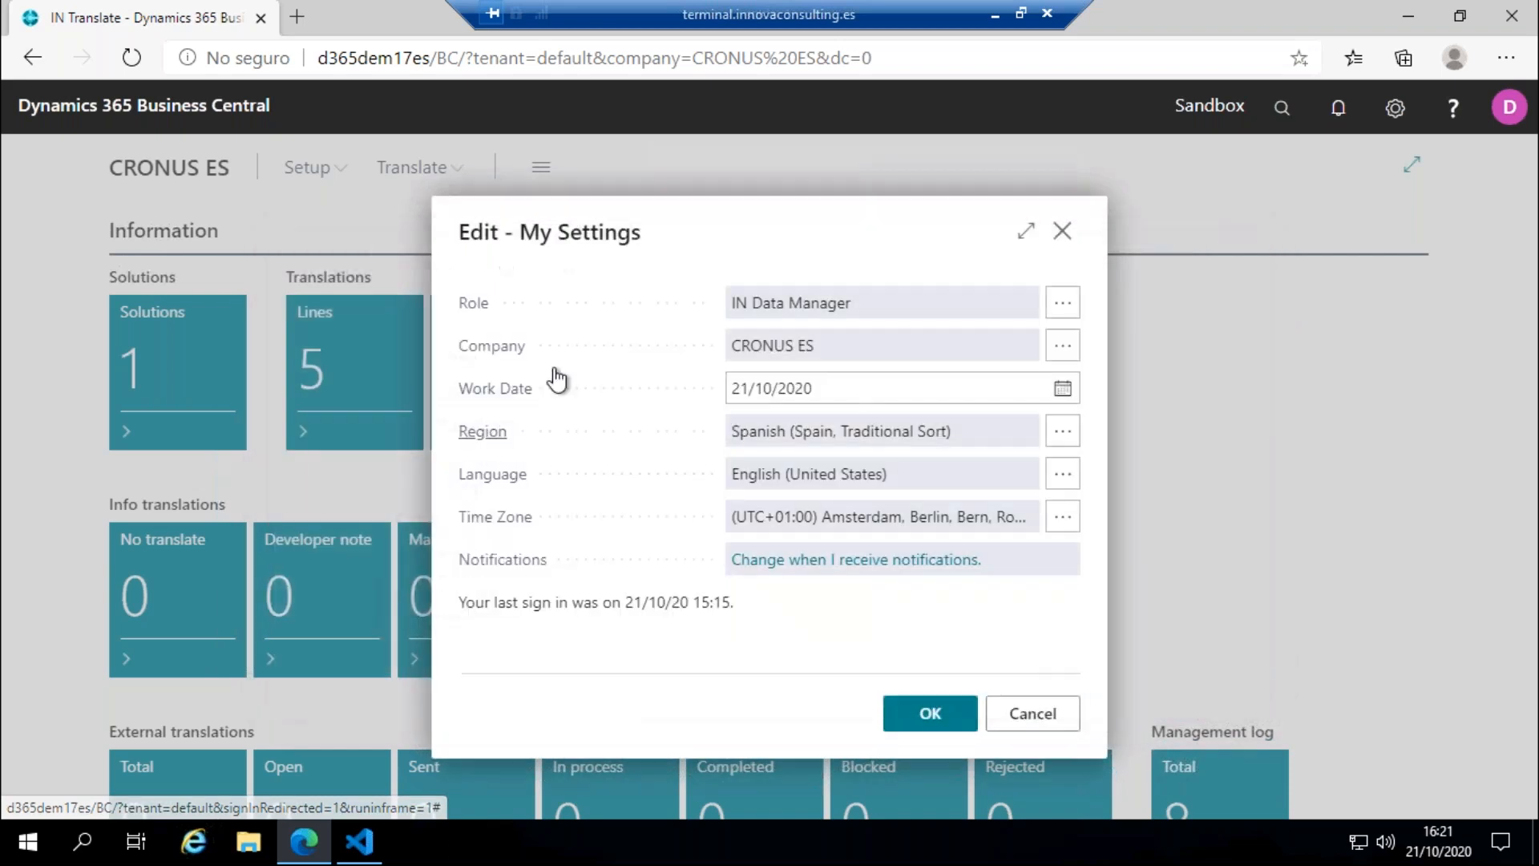
{"action": "left_click", "coordinate": [914, 712]}
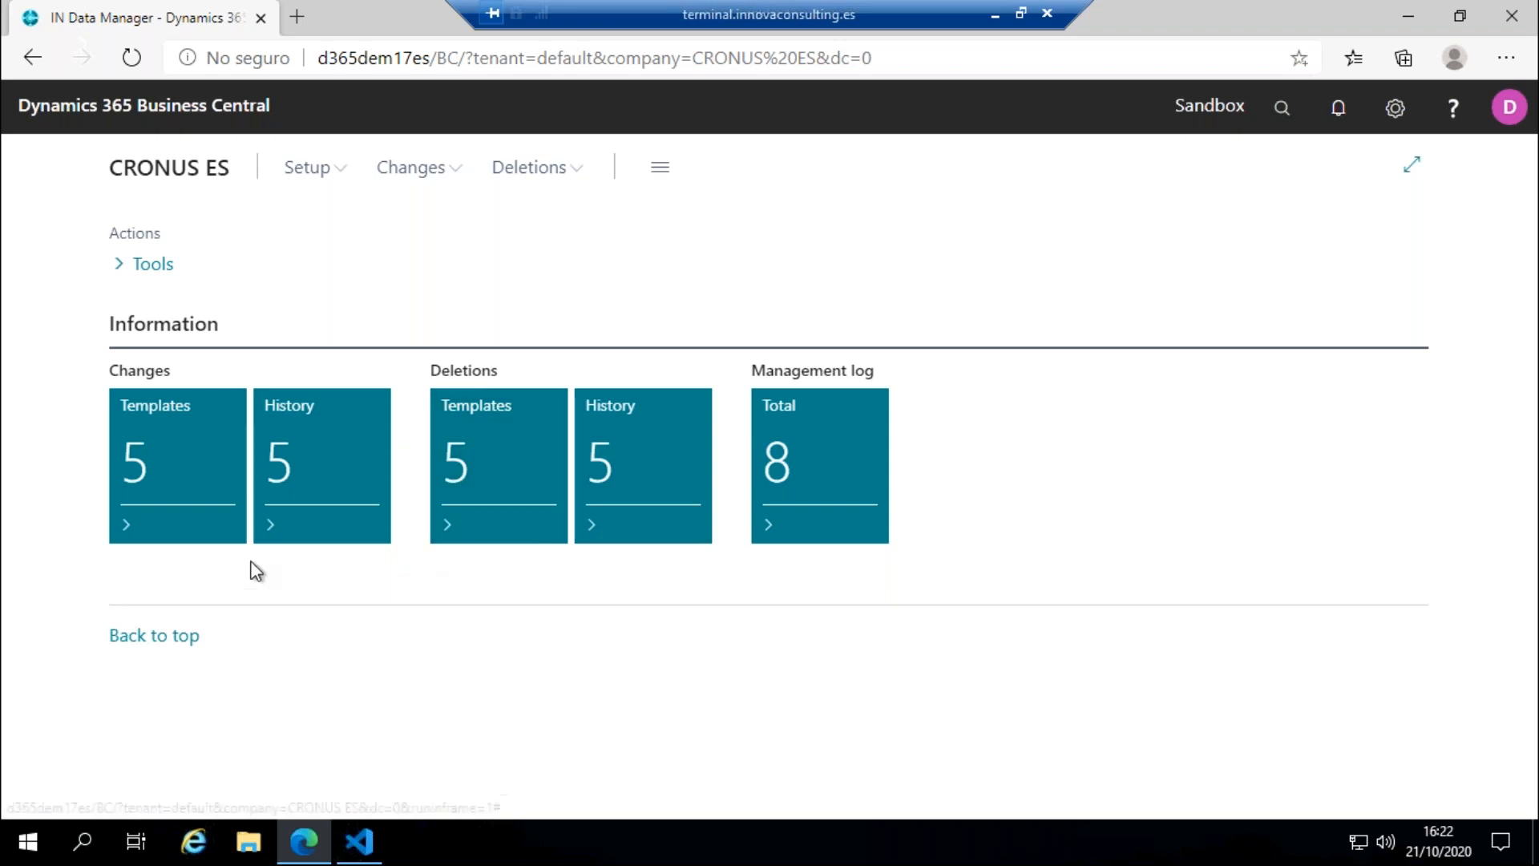
Step: Open the tables setting of the Customer Template among the changes templates and examine its tables, fields and filters
{"action": "left_click", "coordinate": [119, 463]}
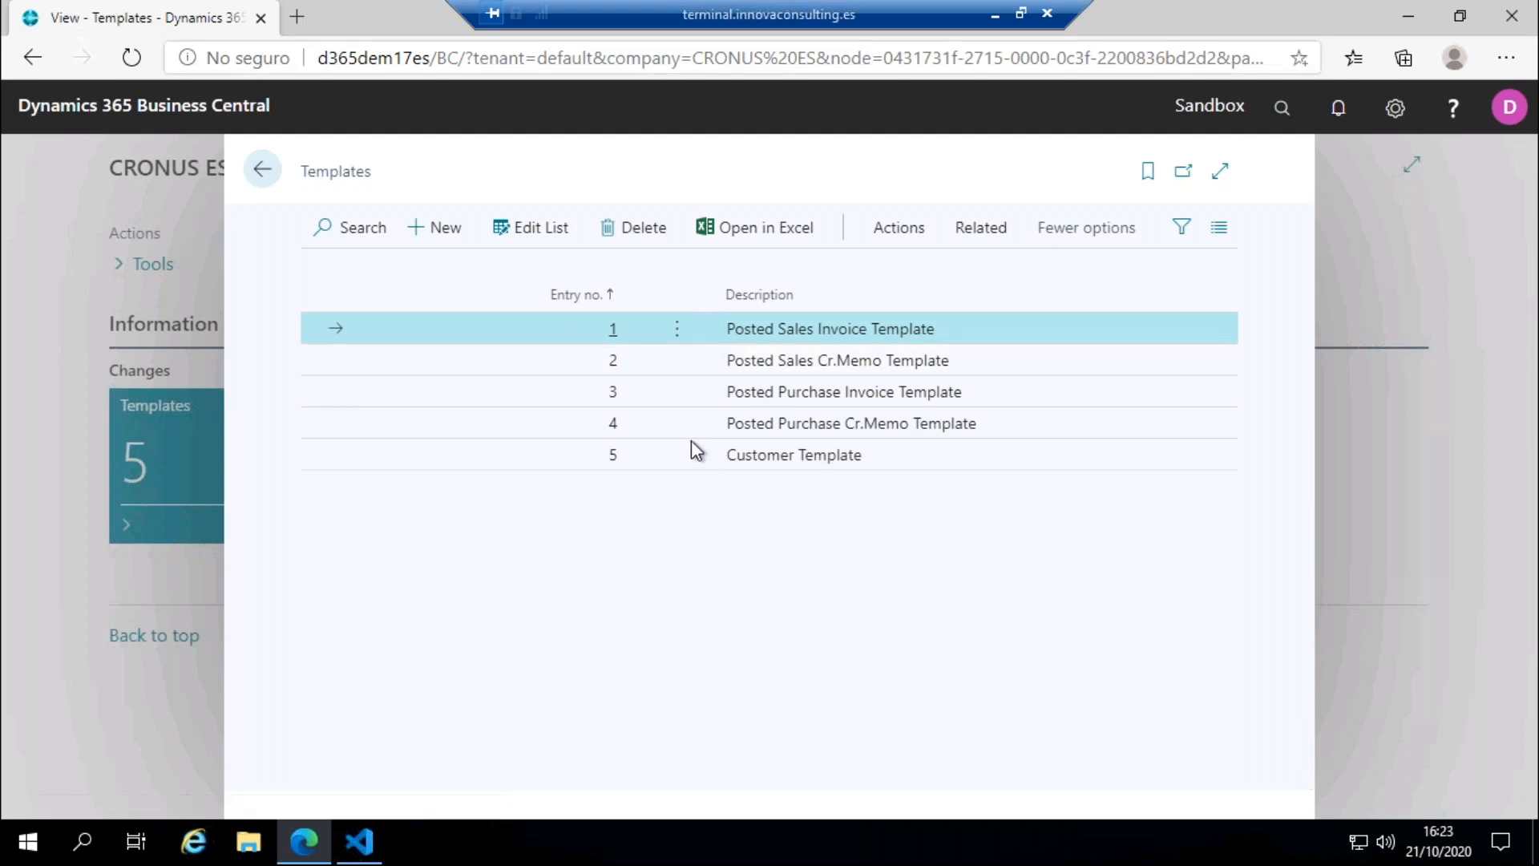
{"action": "left_click", "coordinate": [943, 470]}
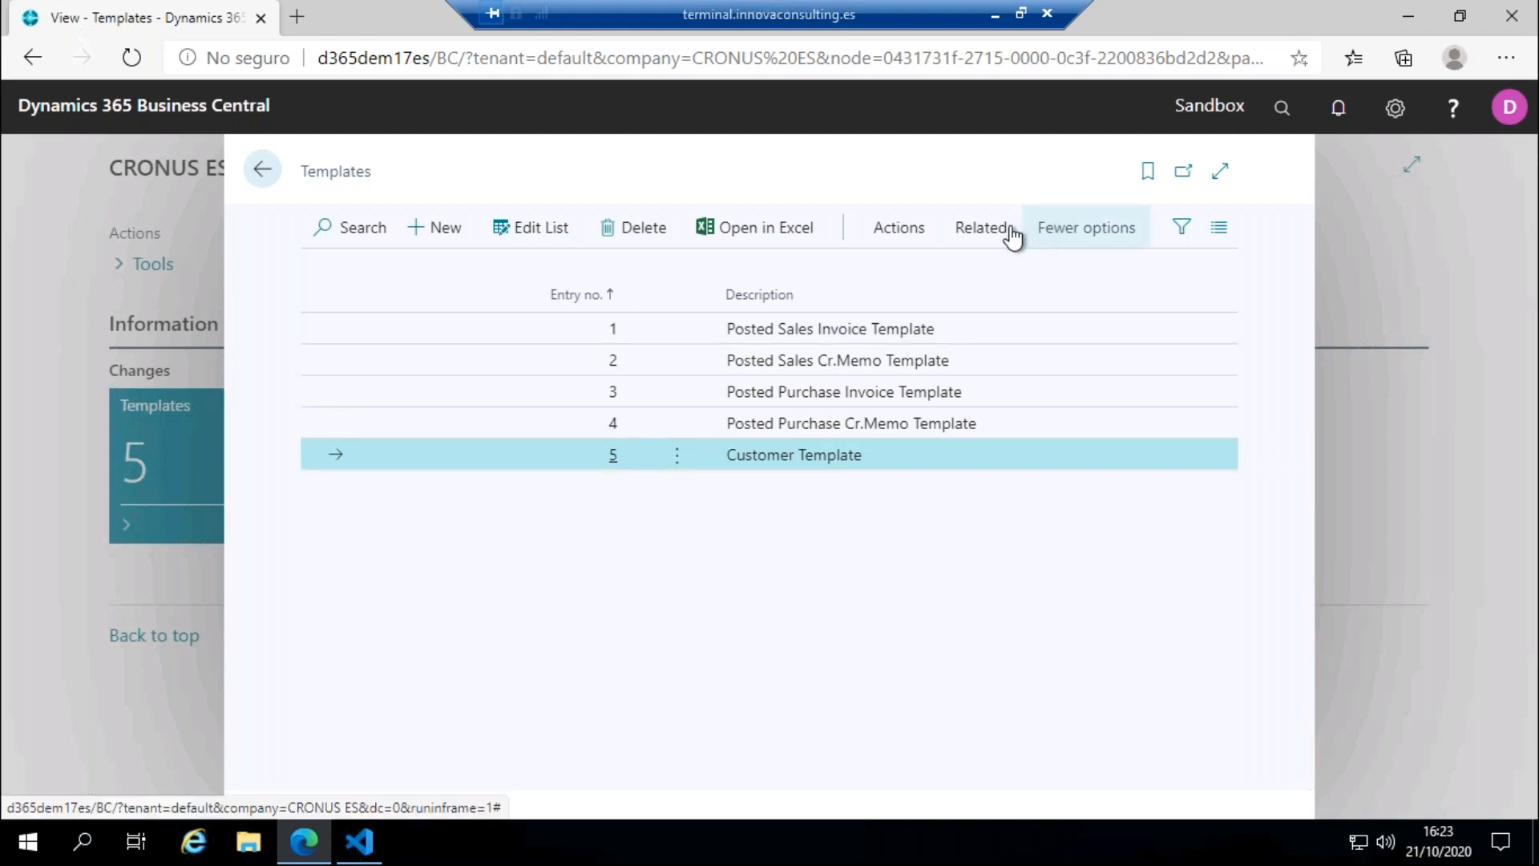
{"action": "left_click", "coordinate": [986, 233]}
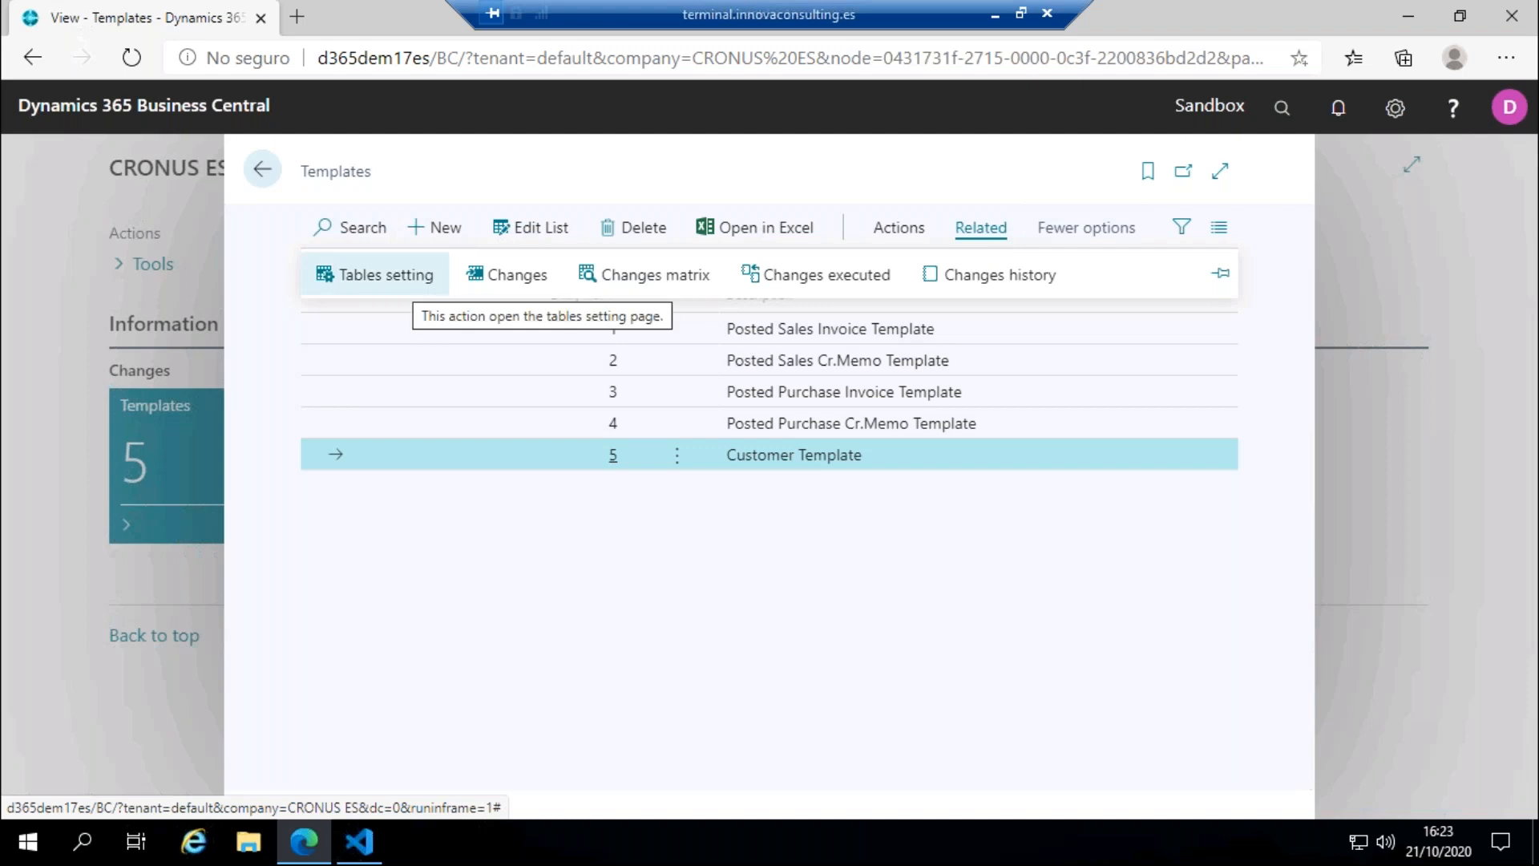
{"action": "left_click", "coordinate": [376, 275]}
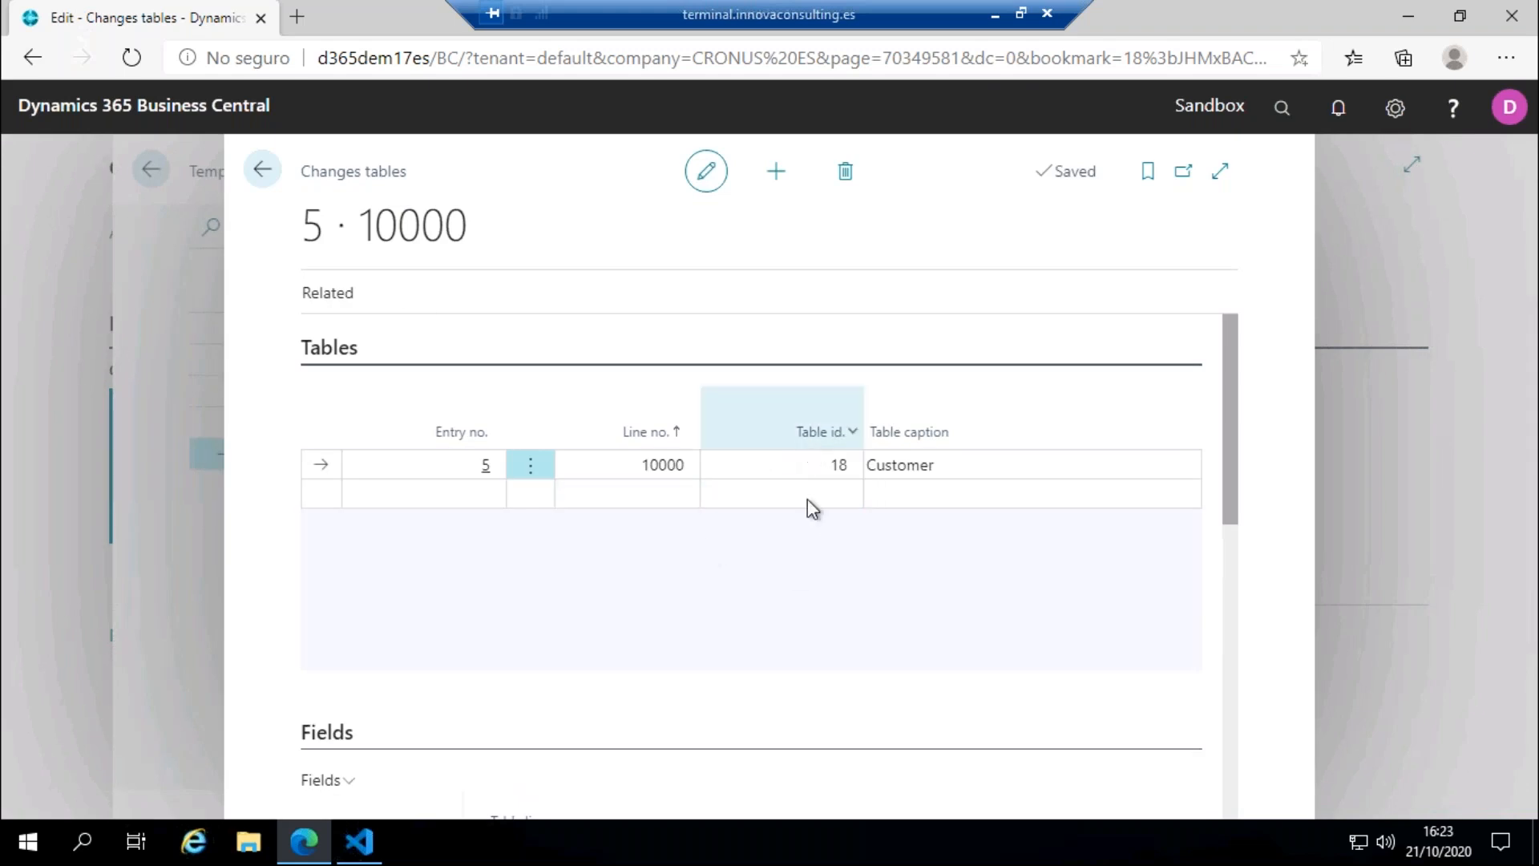
{"action": "scroll", "coordinate": [790, 562], "scroll_direction": "down", "scroll_amount": 7}
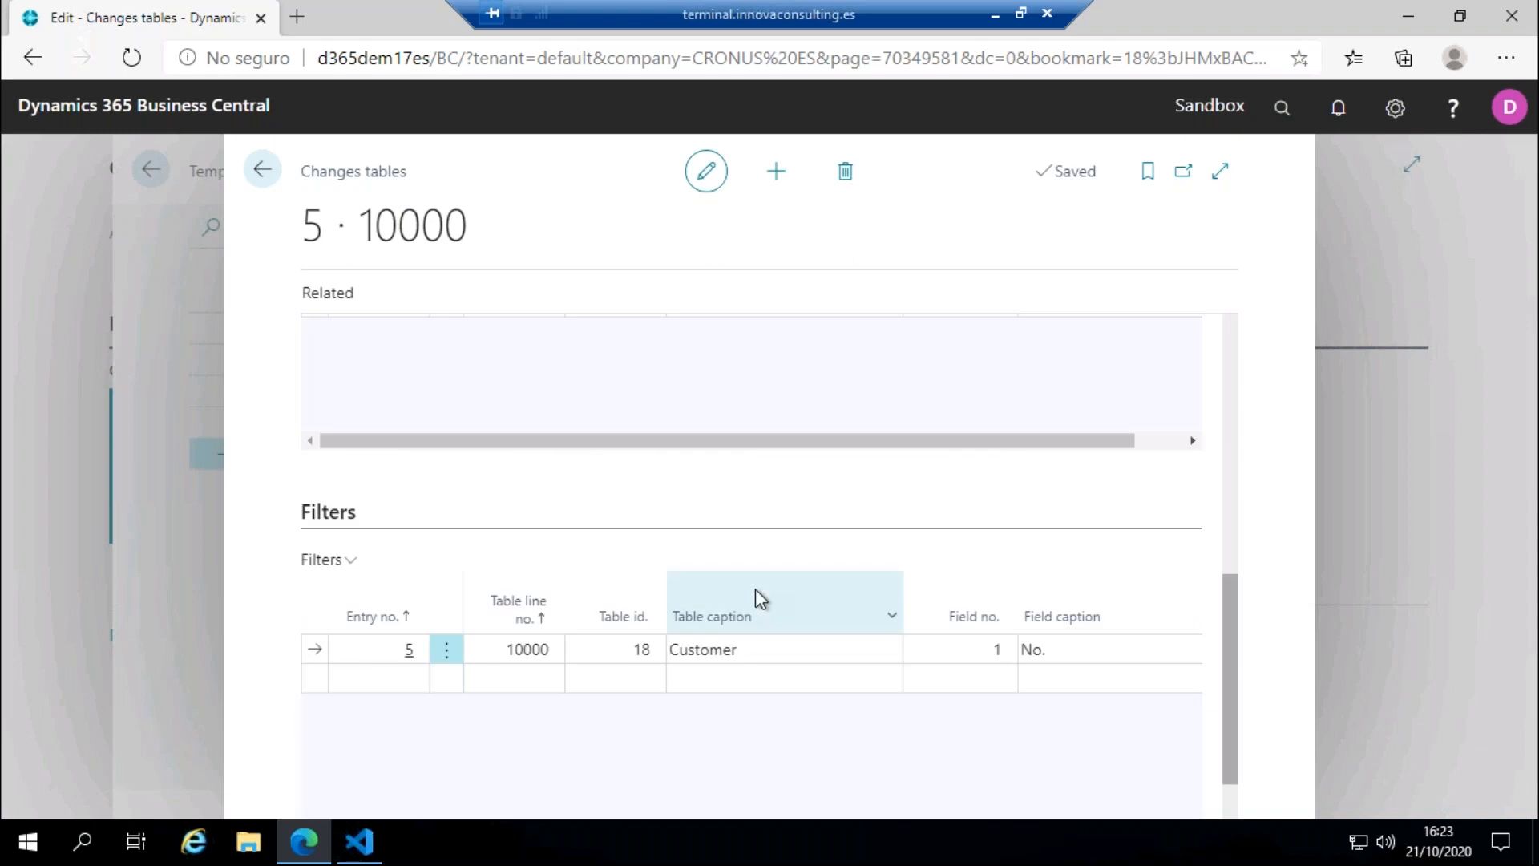
{"action": "scroll", "coordinate": [755, 599], "scroll_direction": "up", "scroll_amount": 3}
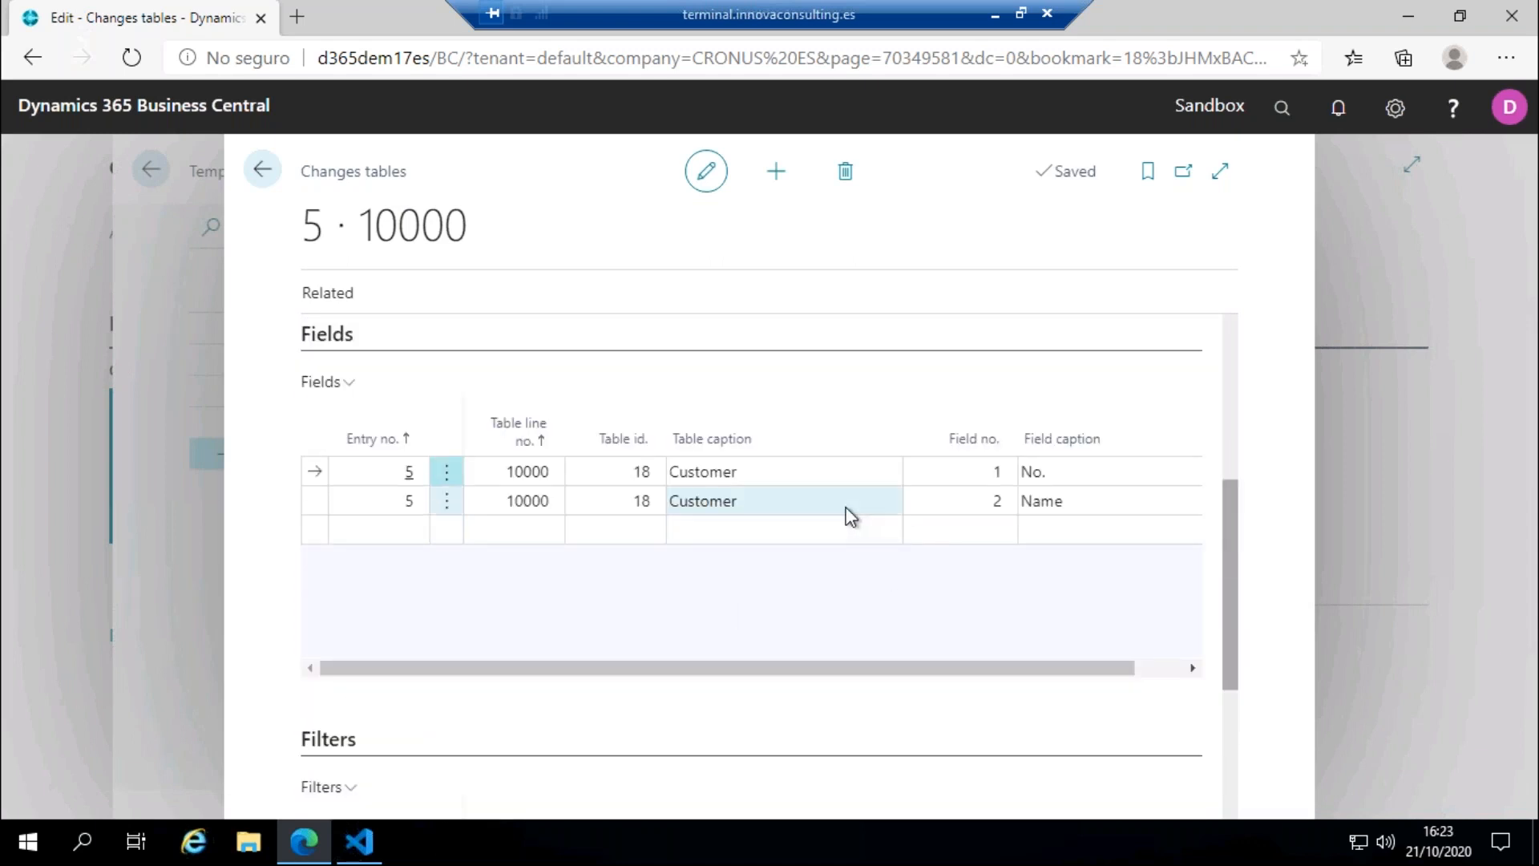
{"action": "scroll", "coordinate": [851, 515], "scroll_direction": "down", "scroll_amount": 3}
{"action": "scroll", "coordinate": [852, 515], "scroll_direction": "down", "scroll_amount": 1}
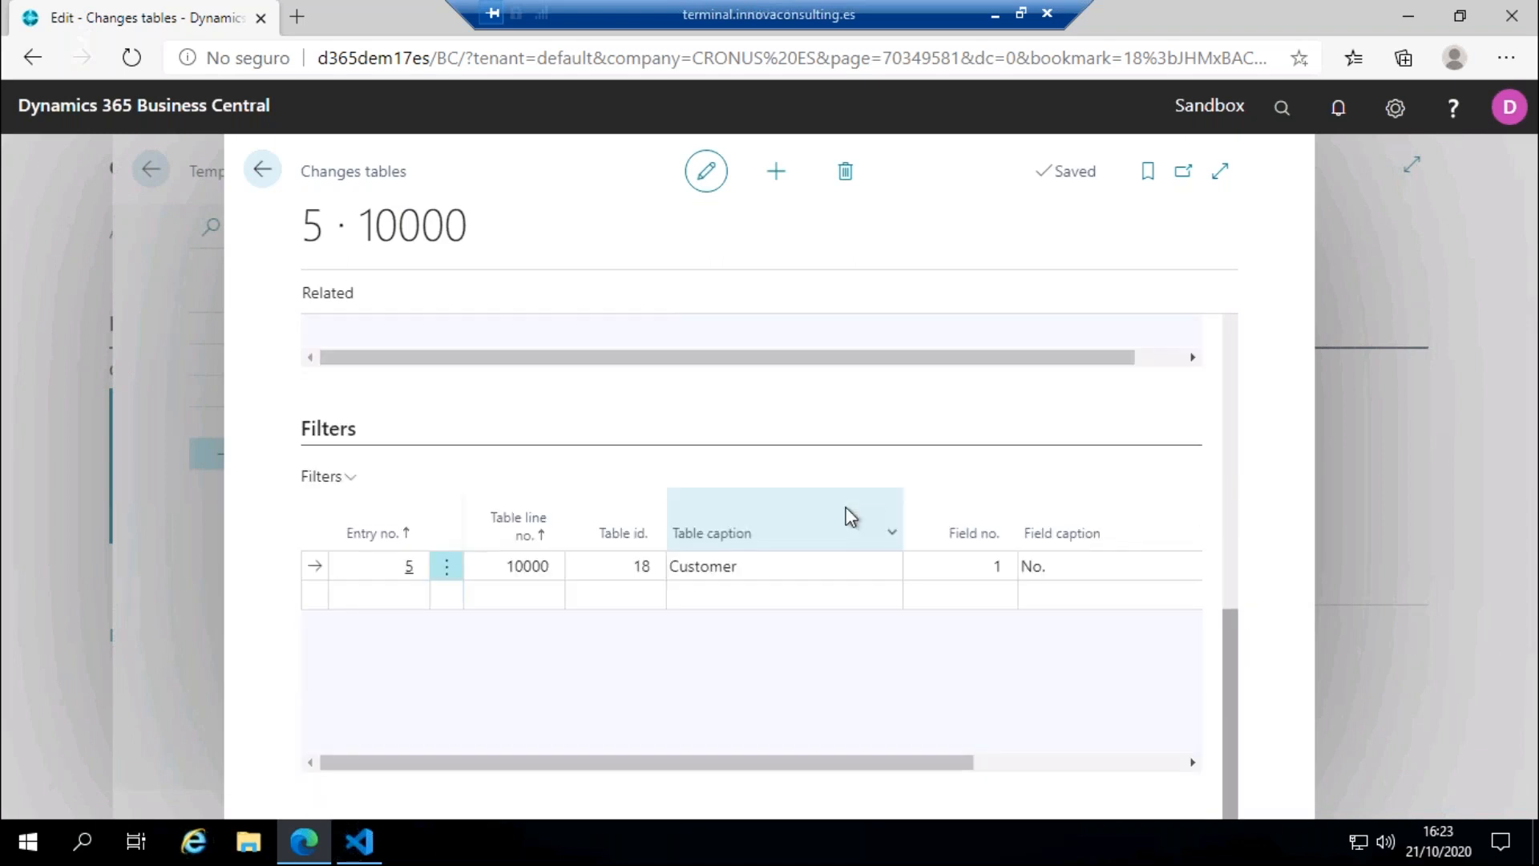
{"action": "left_click_drag", "start_coordinate": [983, 747], "coordinate": [513, 750]}
{"action": "scroll", "coordinate": [1007, 532], "scroll_direction": "up", "scroll_amount": 3}
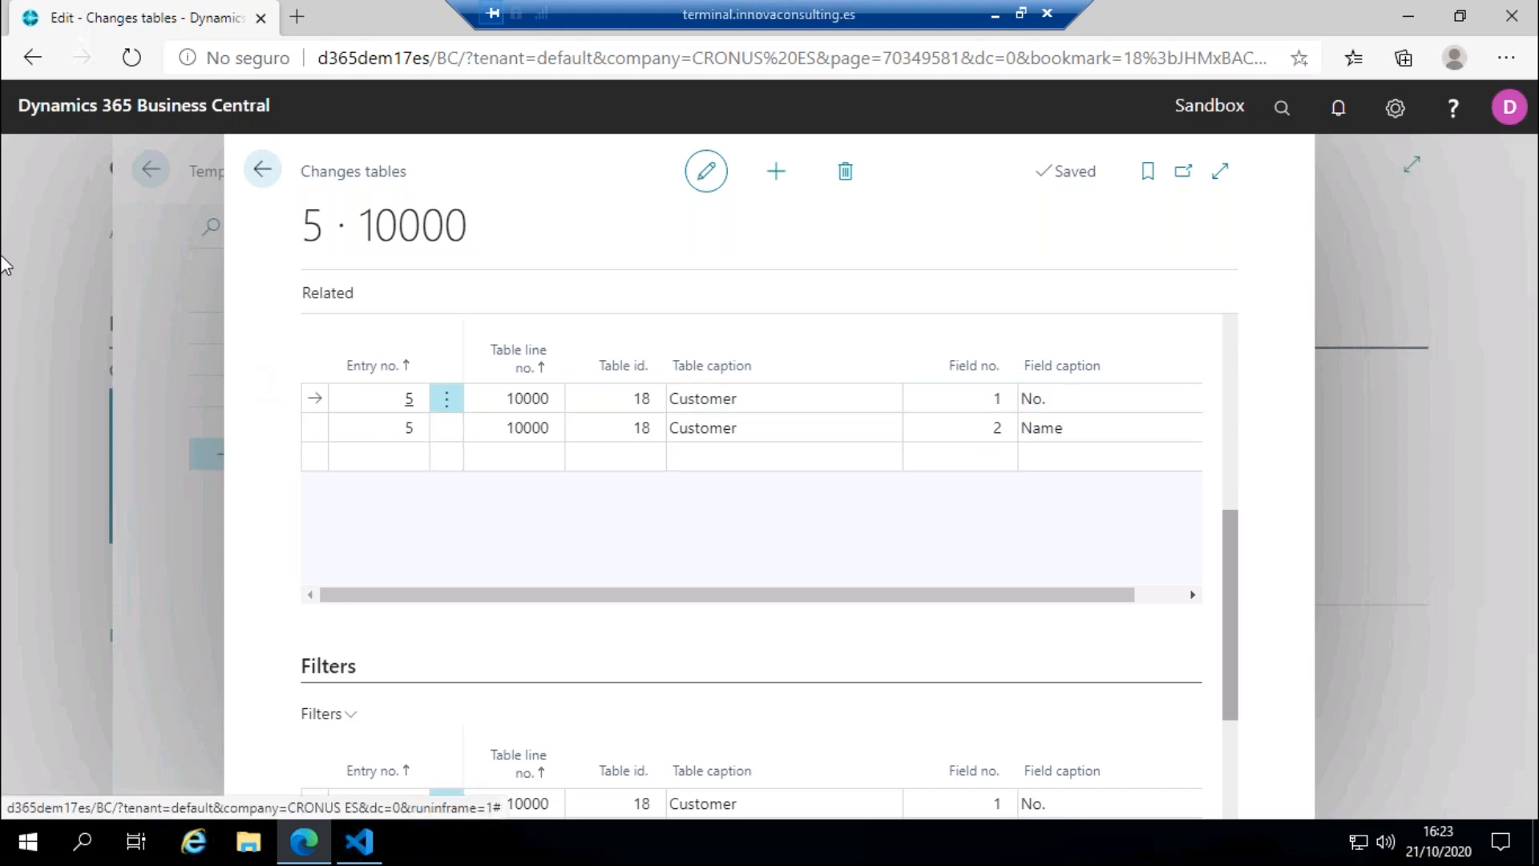
Step: Open the changes matrix for the Customer Template and load the data to modify
{"action": "left_click", "coordinate": [328, 294]}
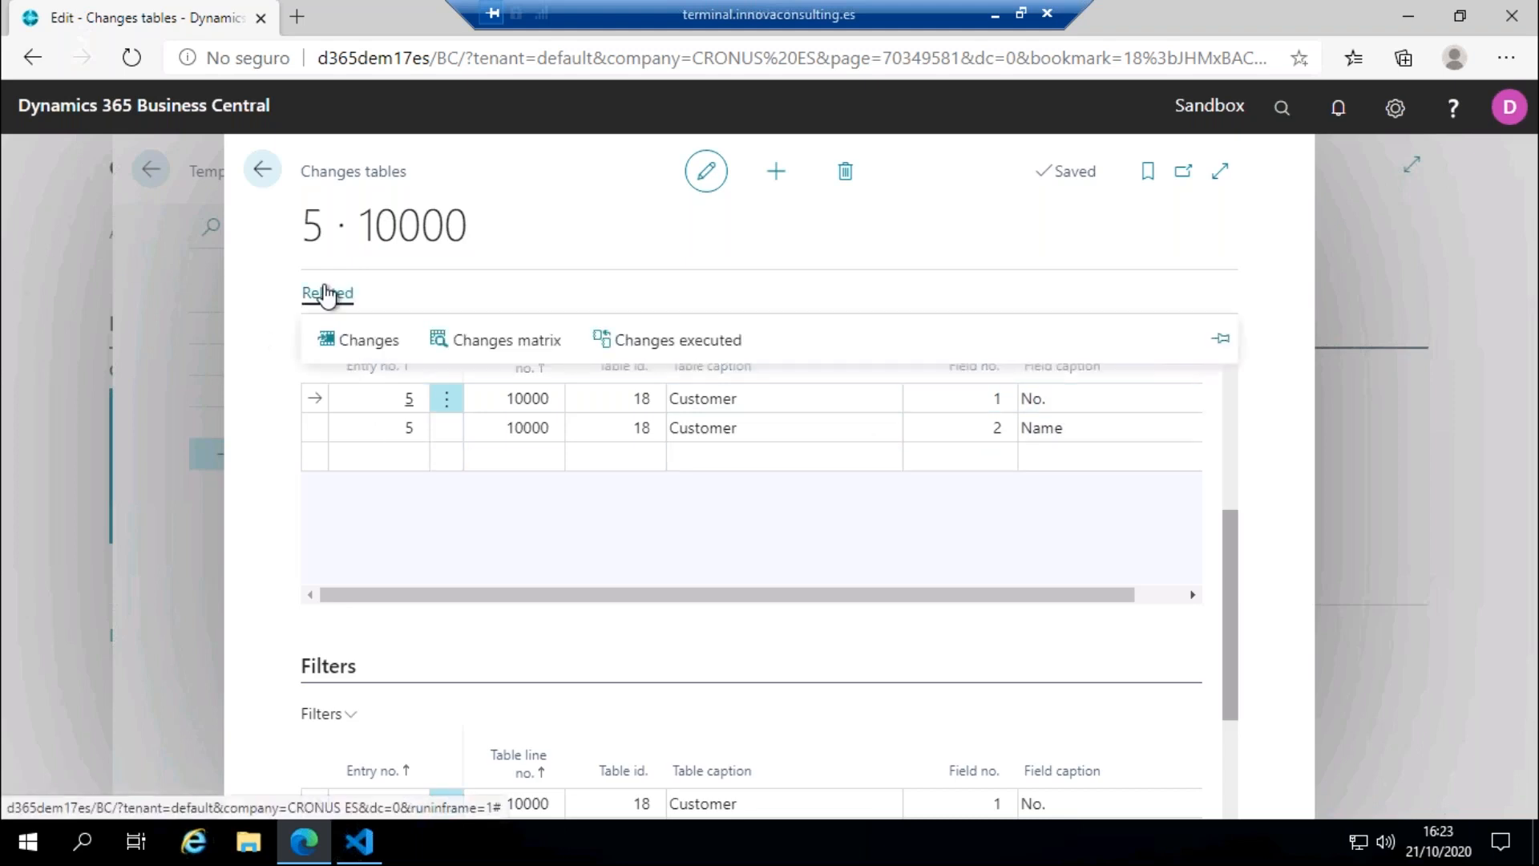
{"action": "left_click", "coordinate": [470, 340]}
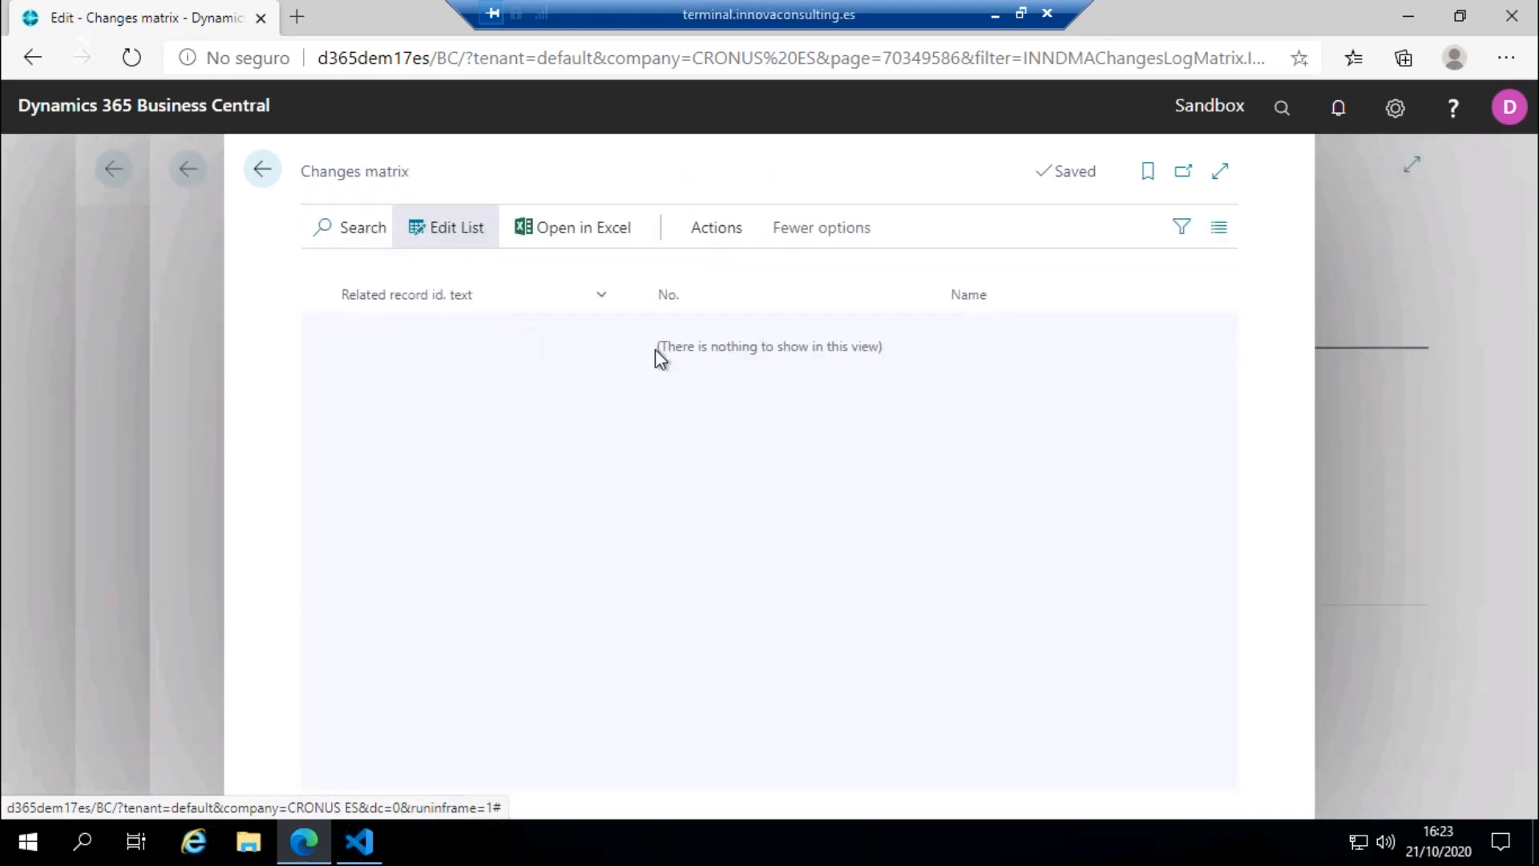
{"action": "left_click", "coordinate": [717, 227]}
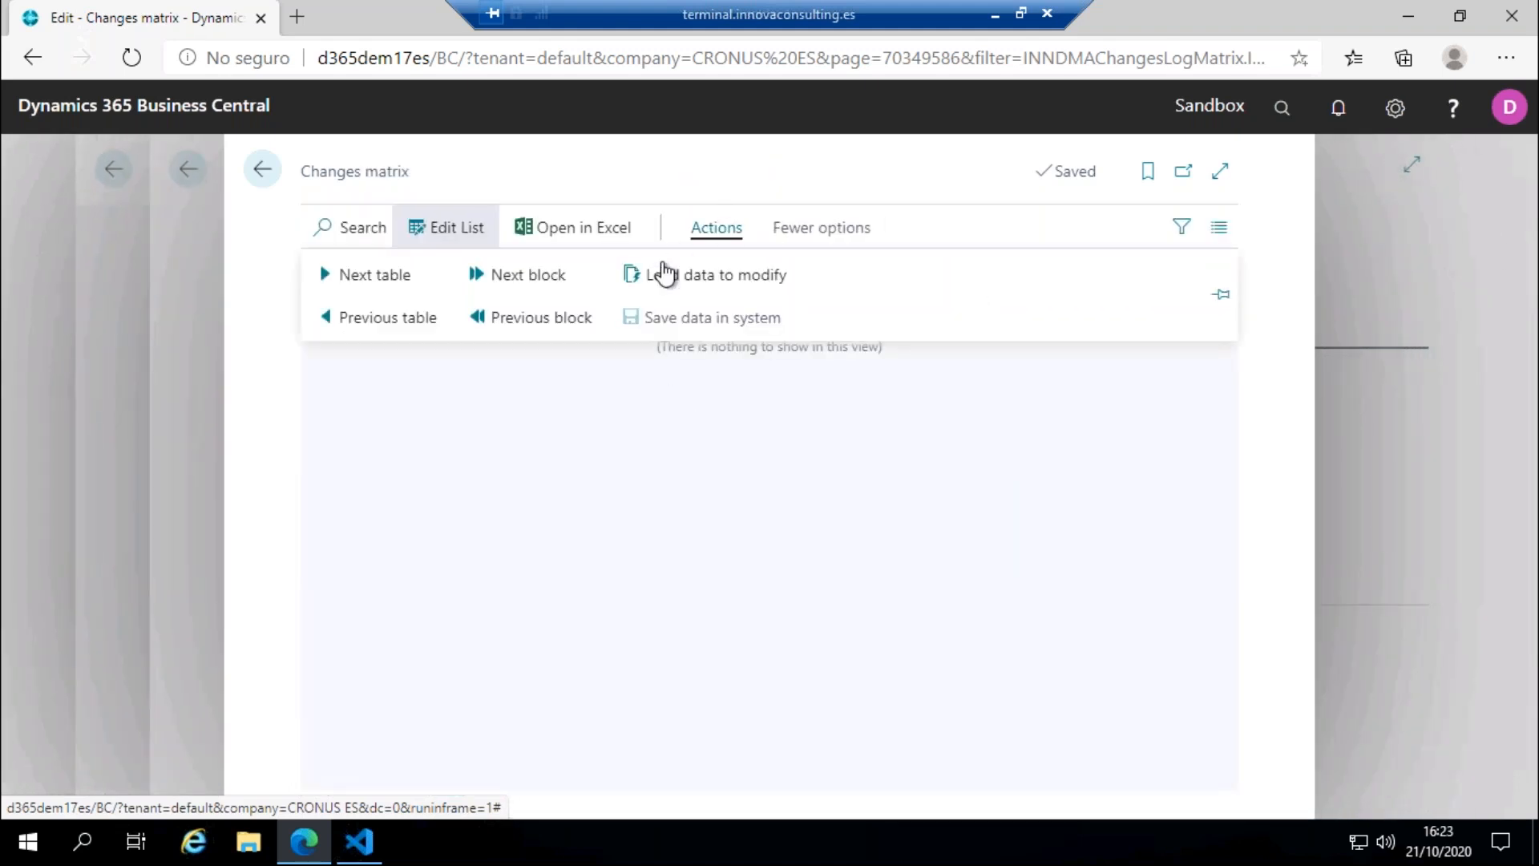
{"action": "left_click", "coordinate": [698, 283]}
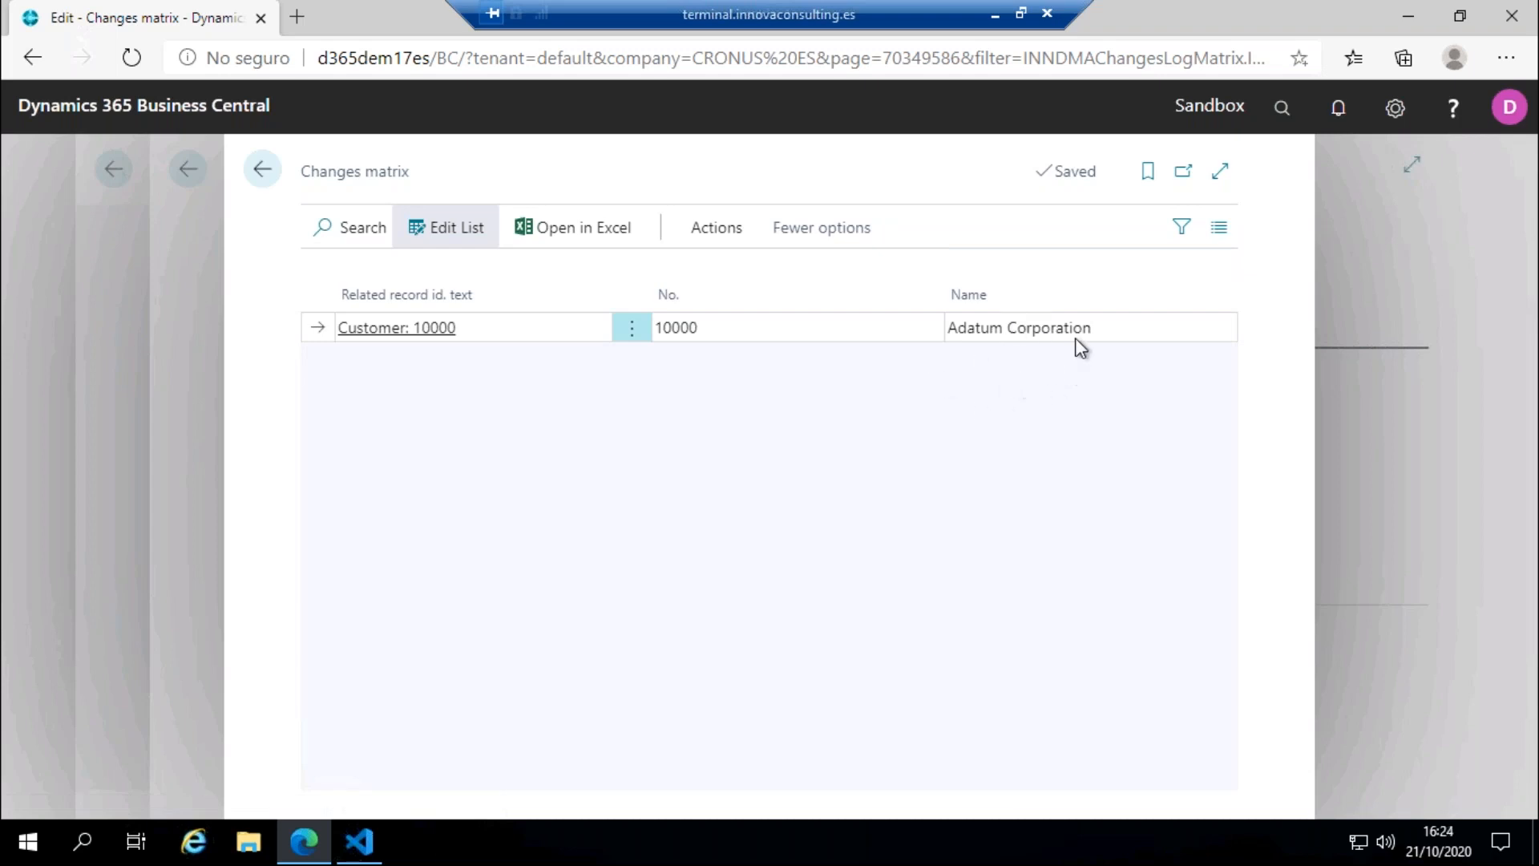
Step: Change the customer's name in the changes matrix to Adatum Corporation TEST
{"action": "left_click", "coordinate": [1162, 325]}
{"action": "left_click", "coordinate": [1161, 325]}
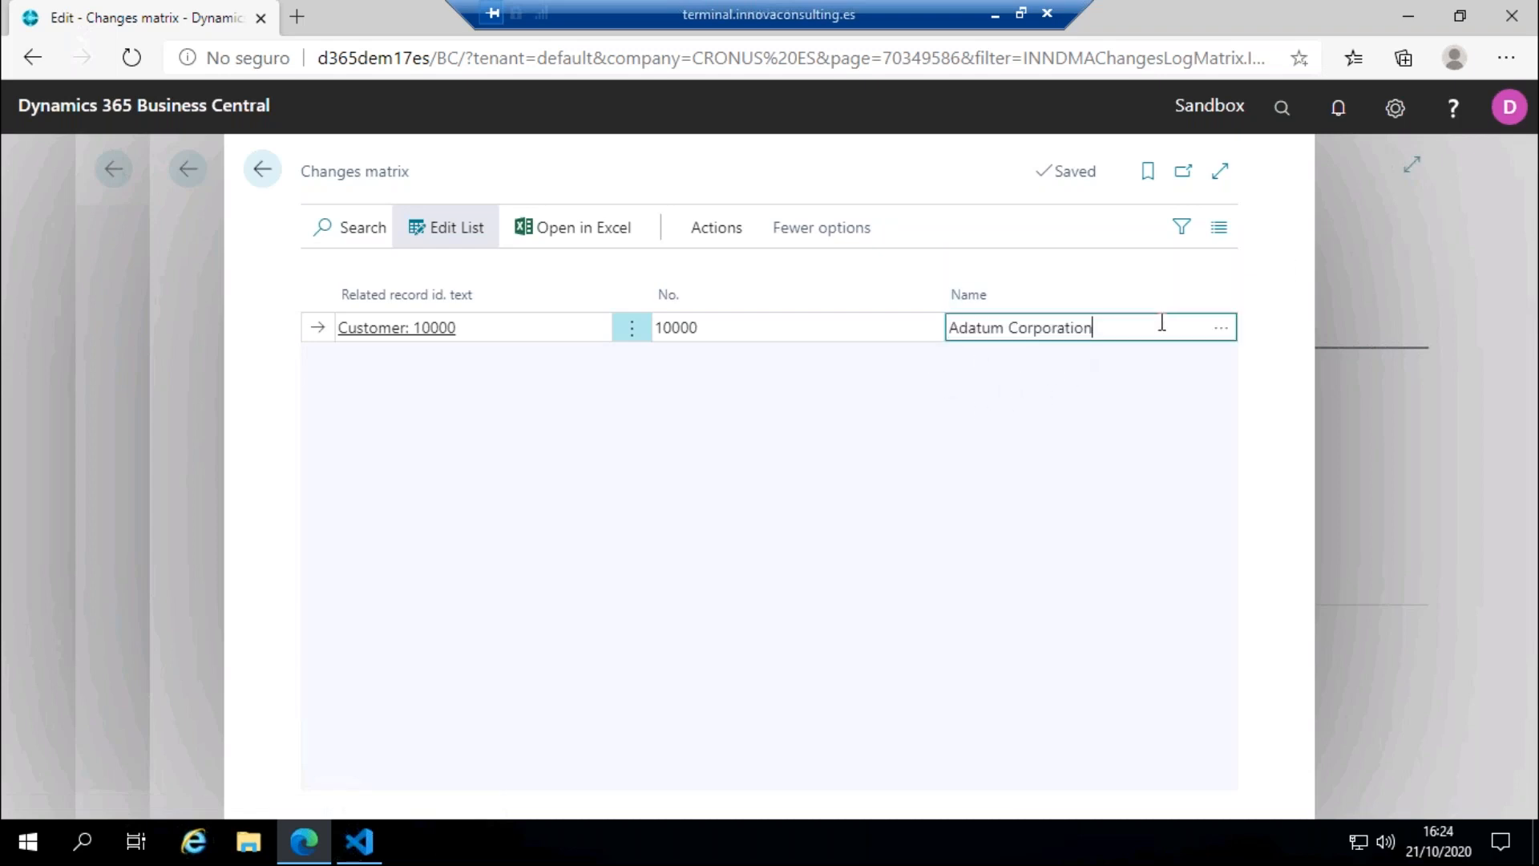
{"action": "type", "text": "TEST"}
{"action": "left_click", "coordinate": [1066, 388]}
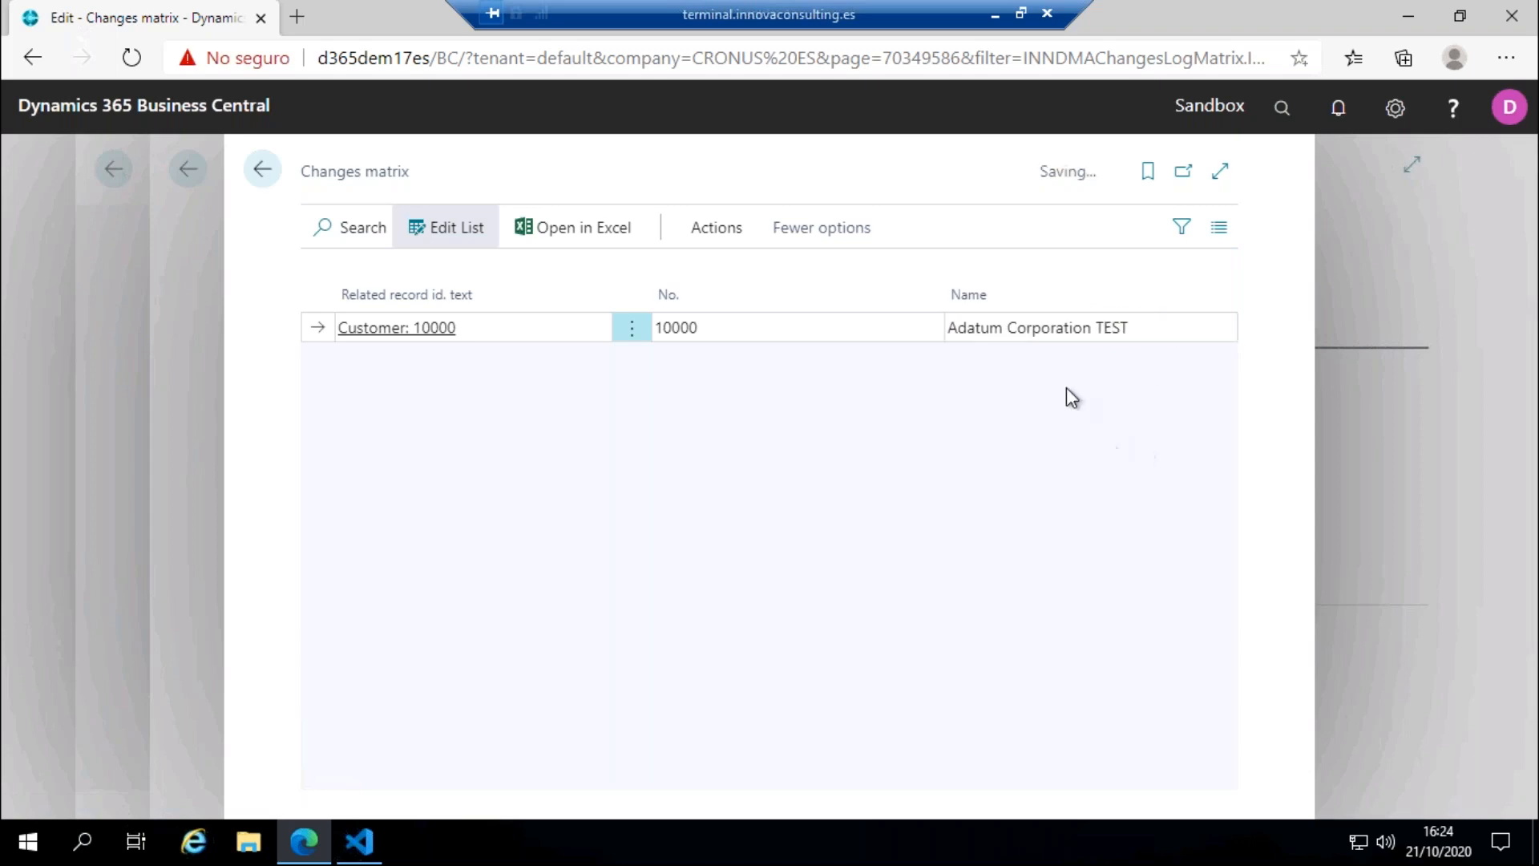
Step: Save the modified data in the system, confirm the changes and enter the customer ID from the Innova Online portal
{"action": "left_click", "coordinate": [717, 228]}
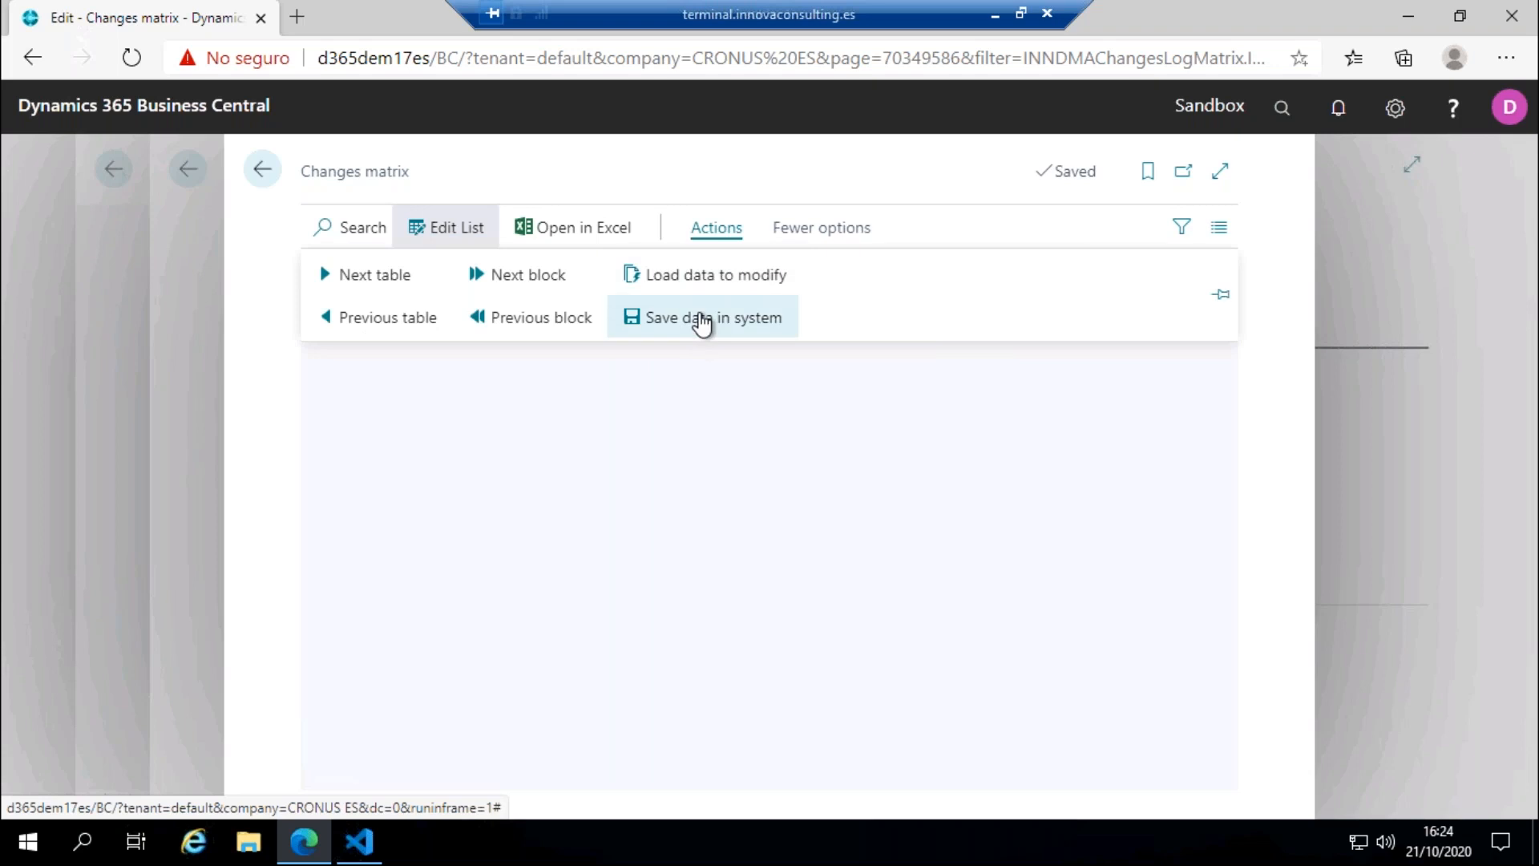
{"action": "left_click", "coordinate": [701, 319]}
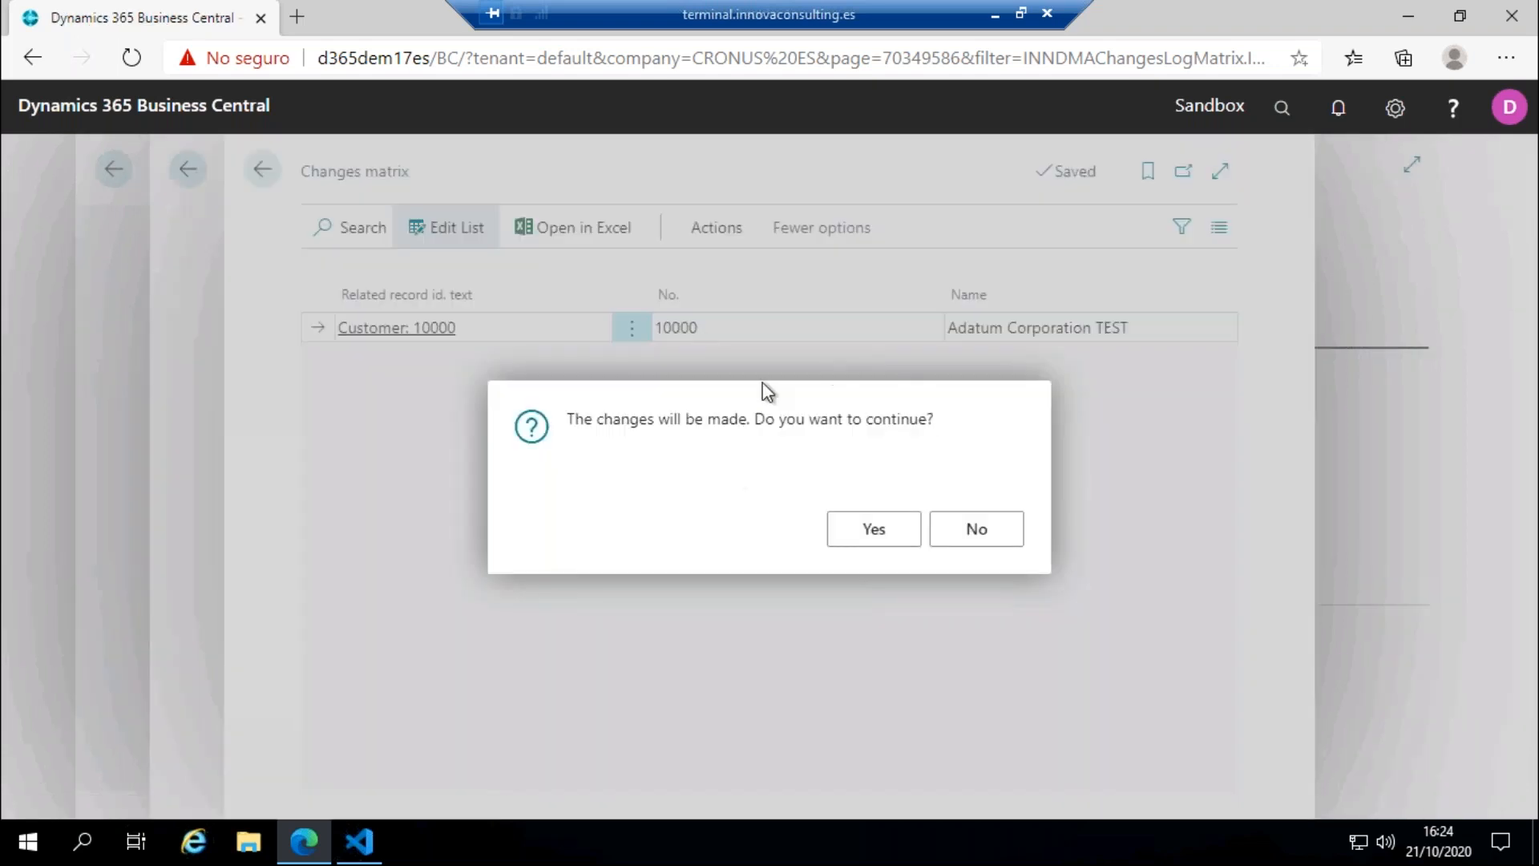
{"action": "left_click", "coordinate": [874, 531]}
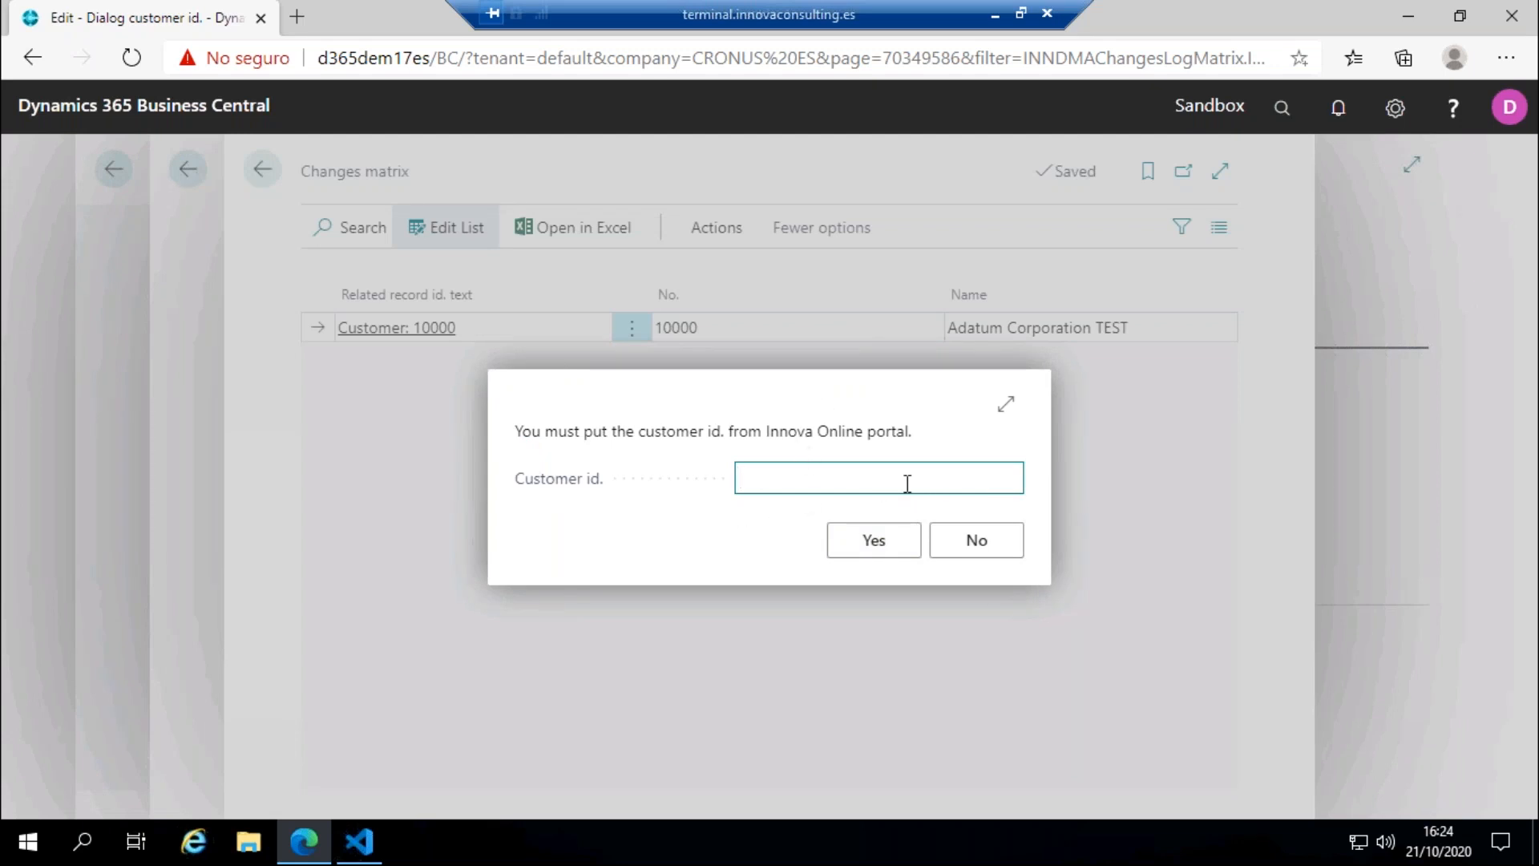
{"action": "type", "text": "491af63-eae3-4c8c-90c8-5ef03dbb3c71"}
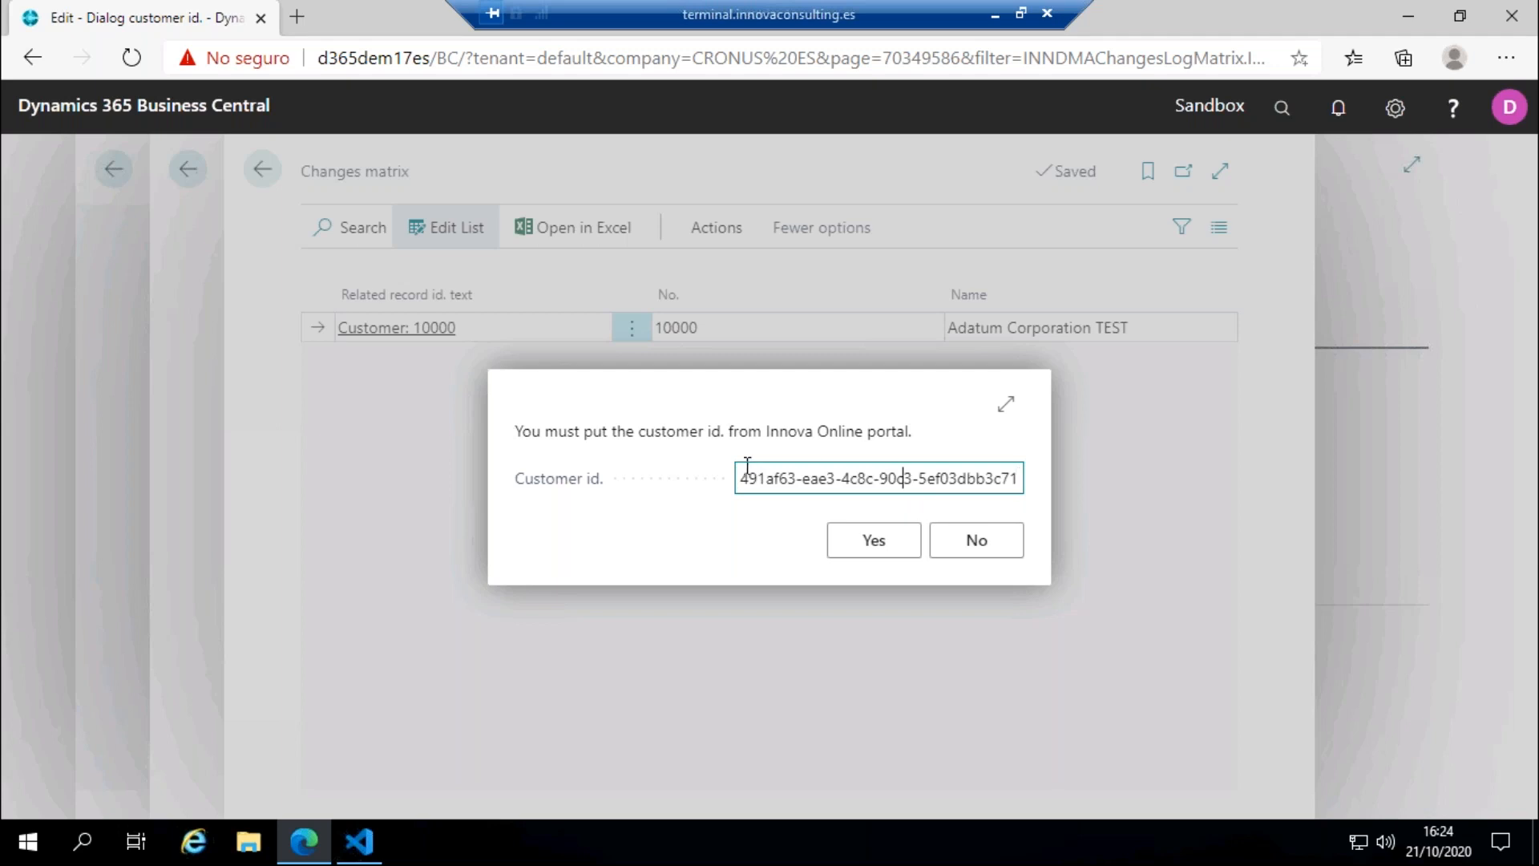
{"action": "left_click_drag", "start_coordinate": [814, 466], "coordinate": [517, 479]}
{"action": "left_click", "coordinate": [827, 468]}
{"action": "left_click", "coordinate": [875, 545]}
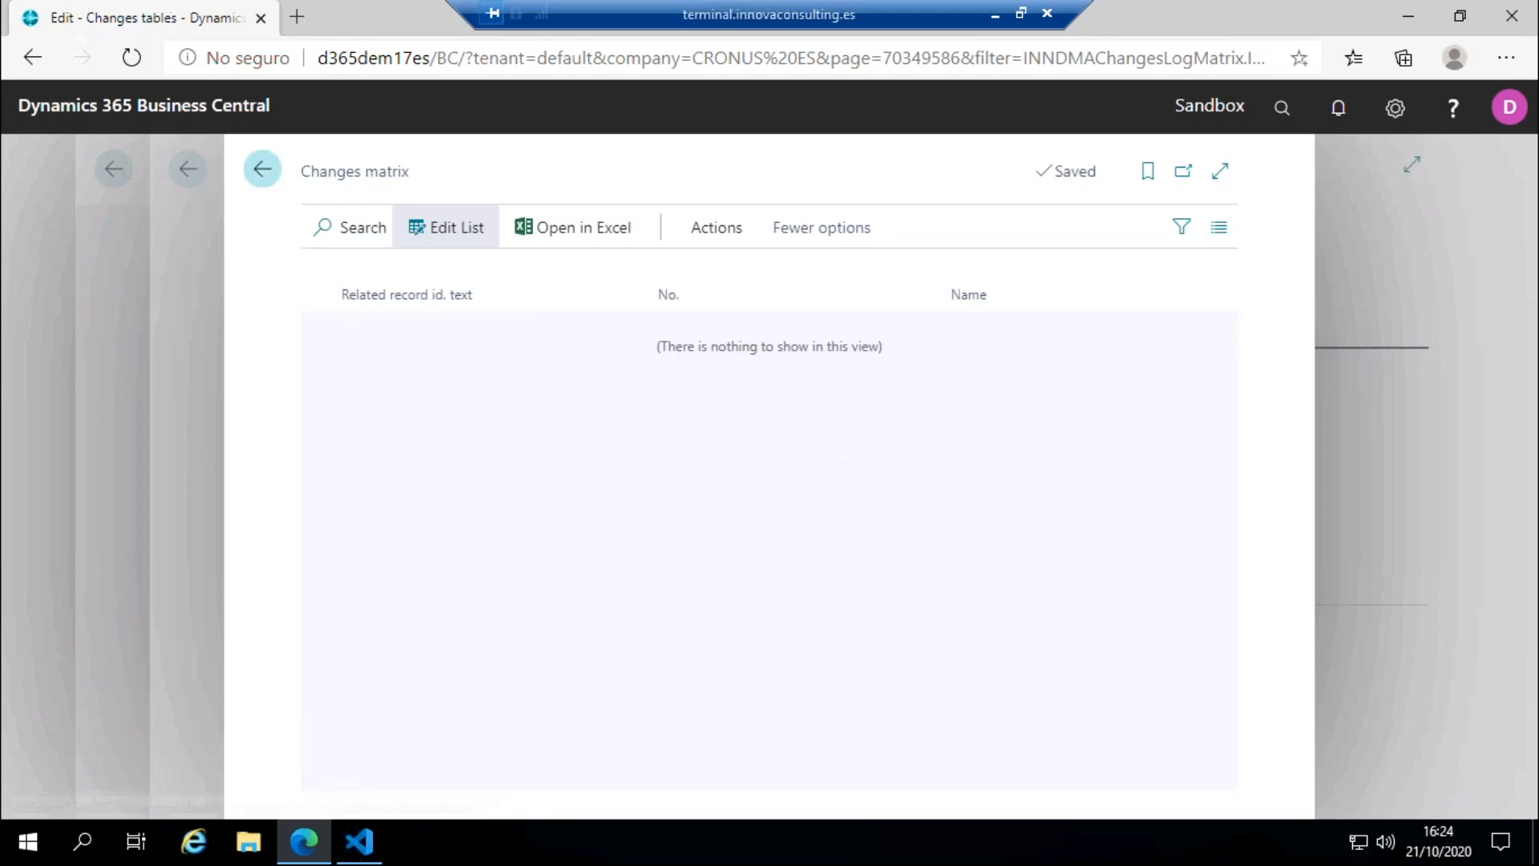
Step: Leave the changes matrix, check Adatum Corporation's name in the Customers list and return to the role center
{"action": "left_click", "coordinate": [263, 169]}
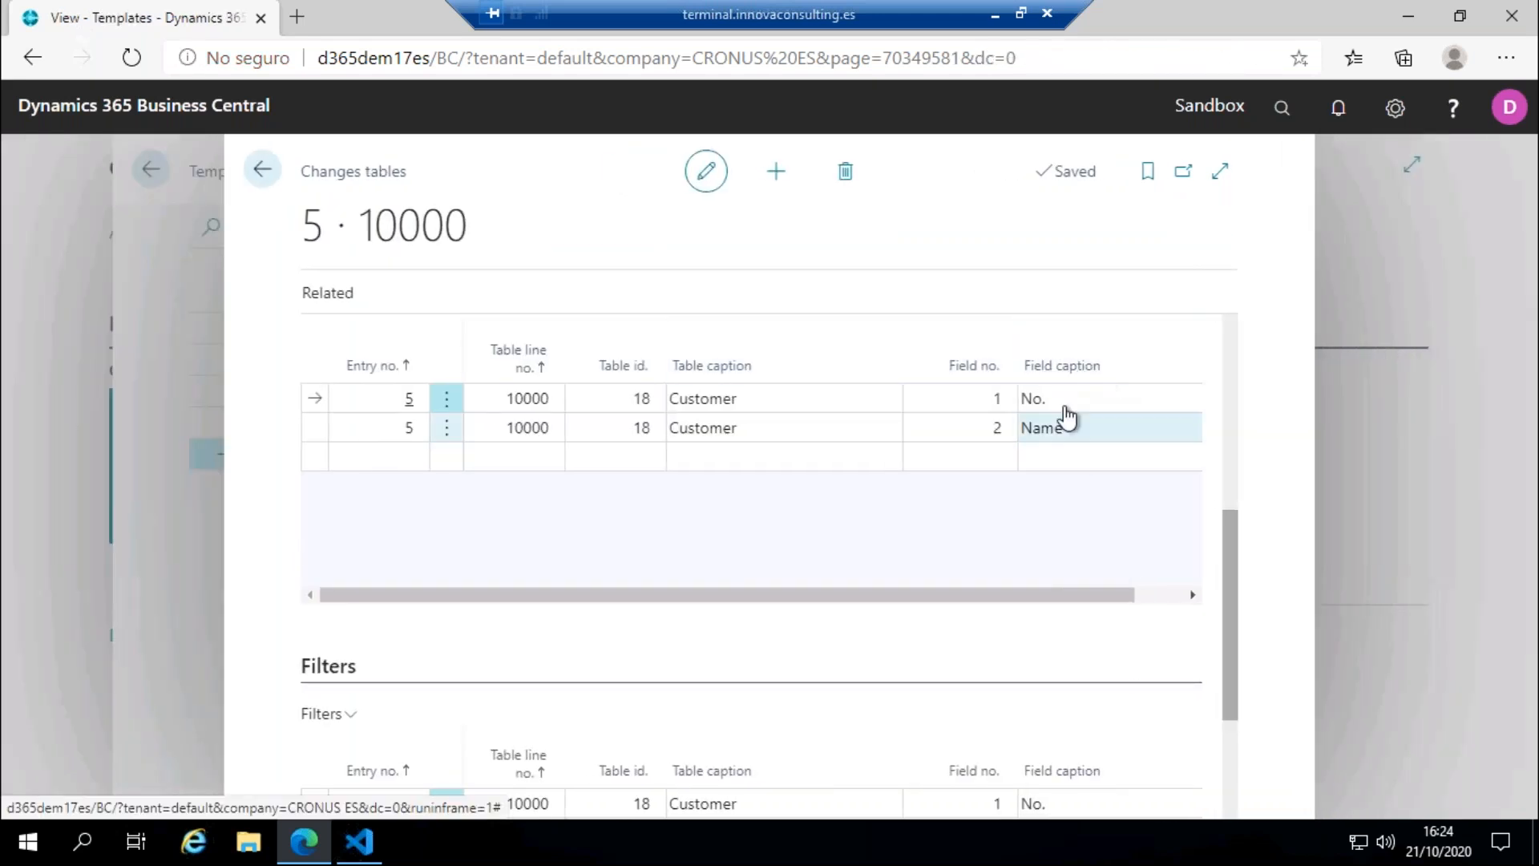
{"action": "left_click", "coordinate": [256, 182]}
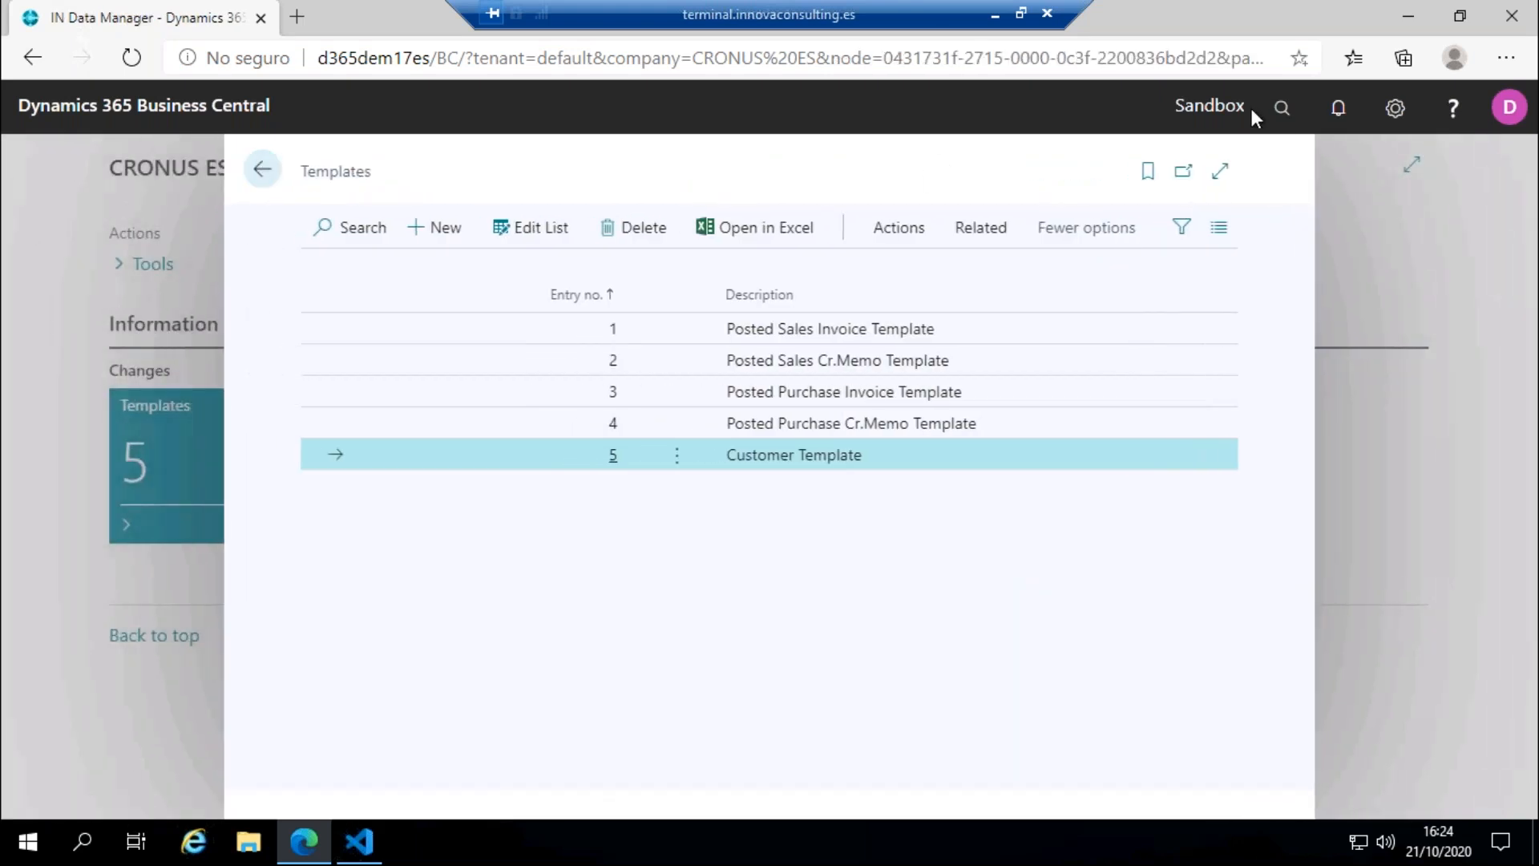
{"action": "left_click", "coordinate": [1281, 108]}
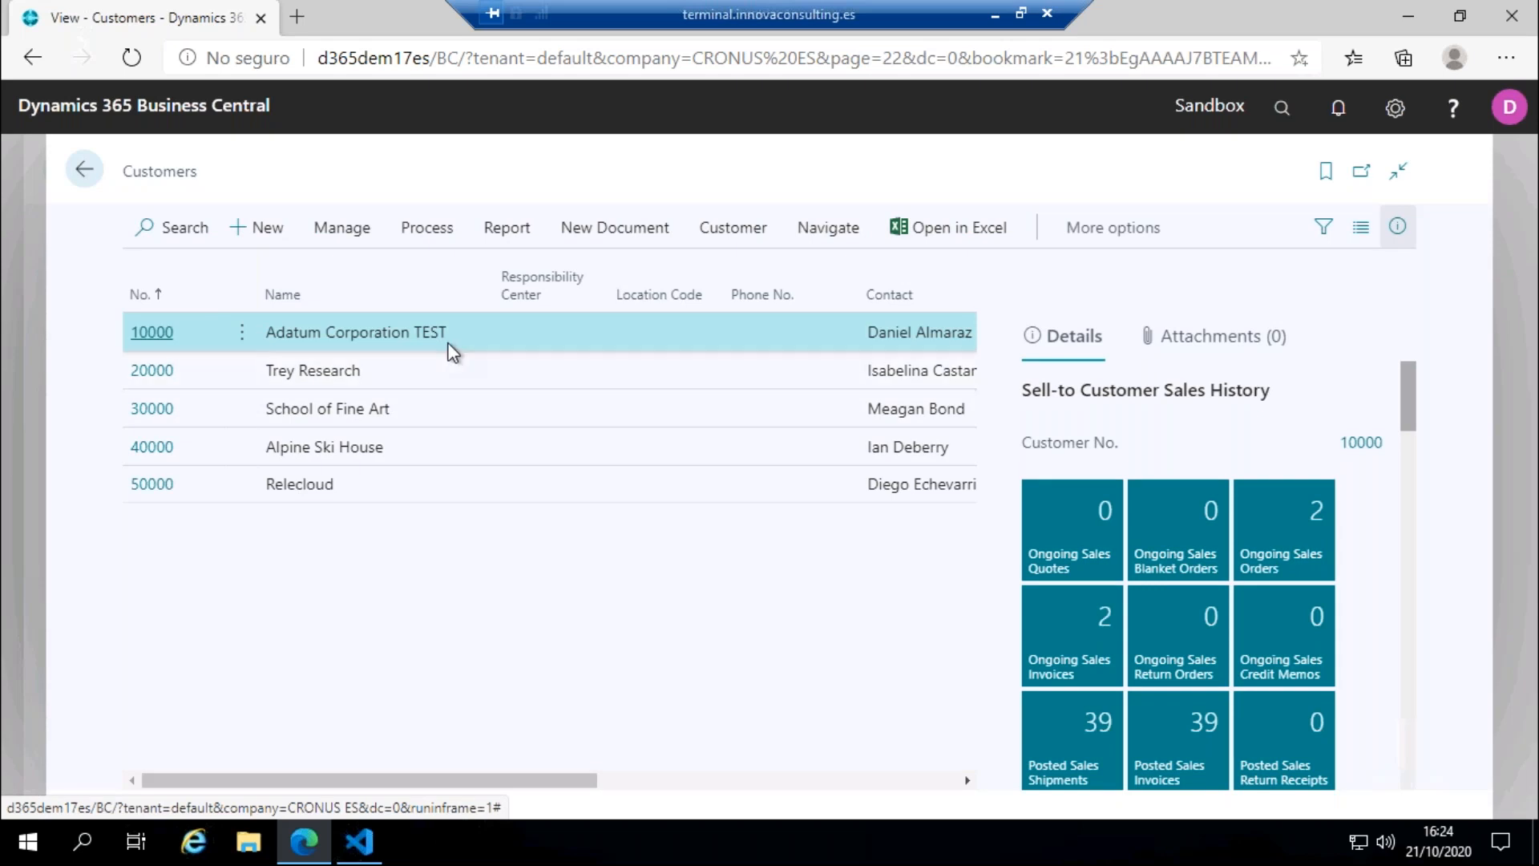
{"action": "left_click", "coordinate": [86, 170]}
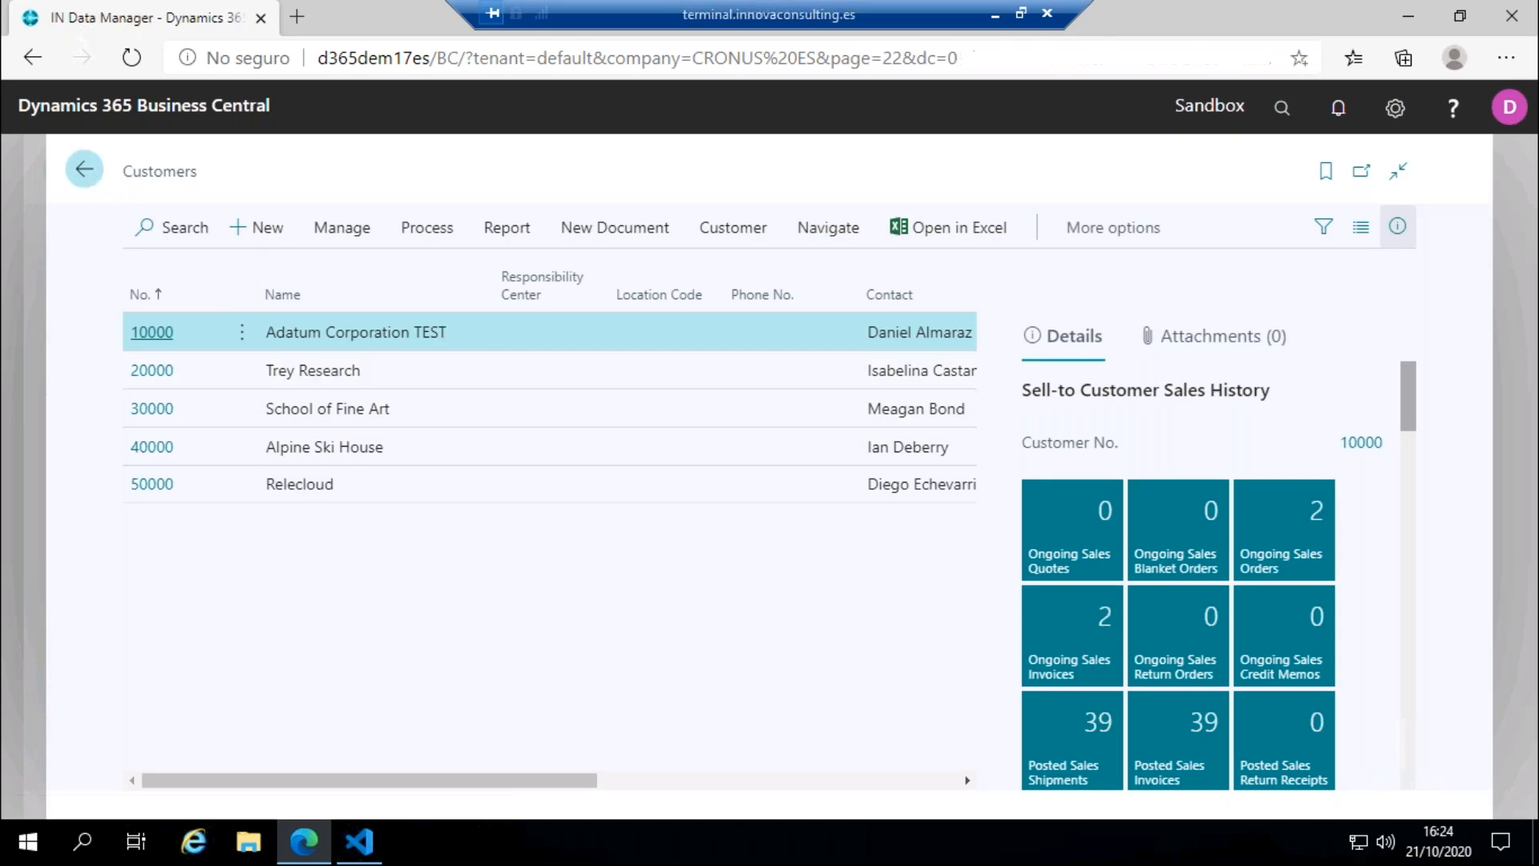
{"action": "left_click", "coordinate": [262, 169]}
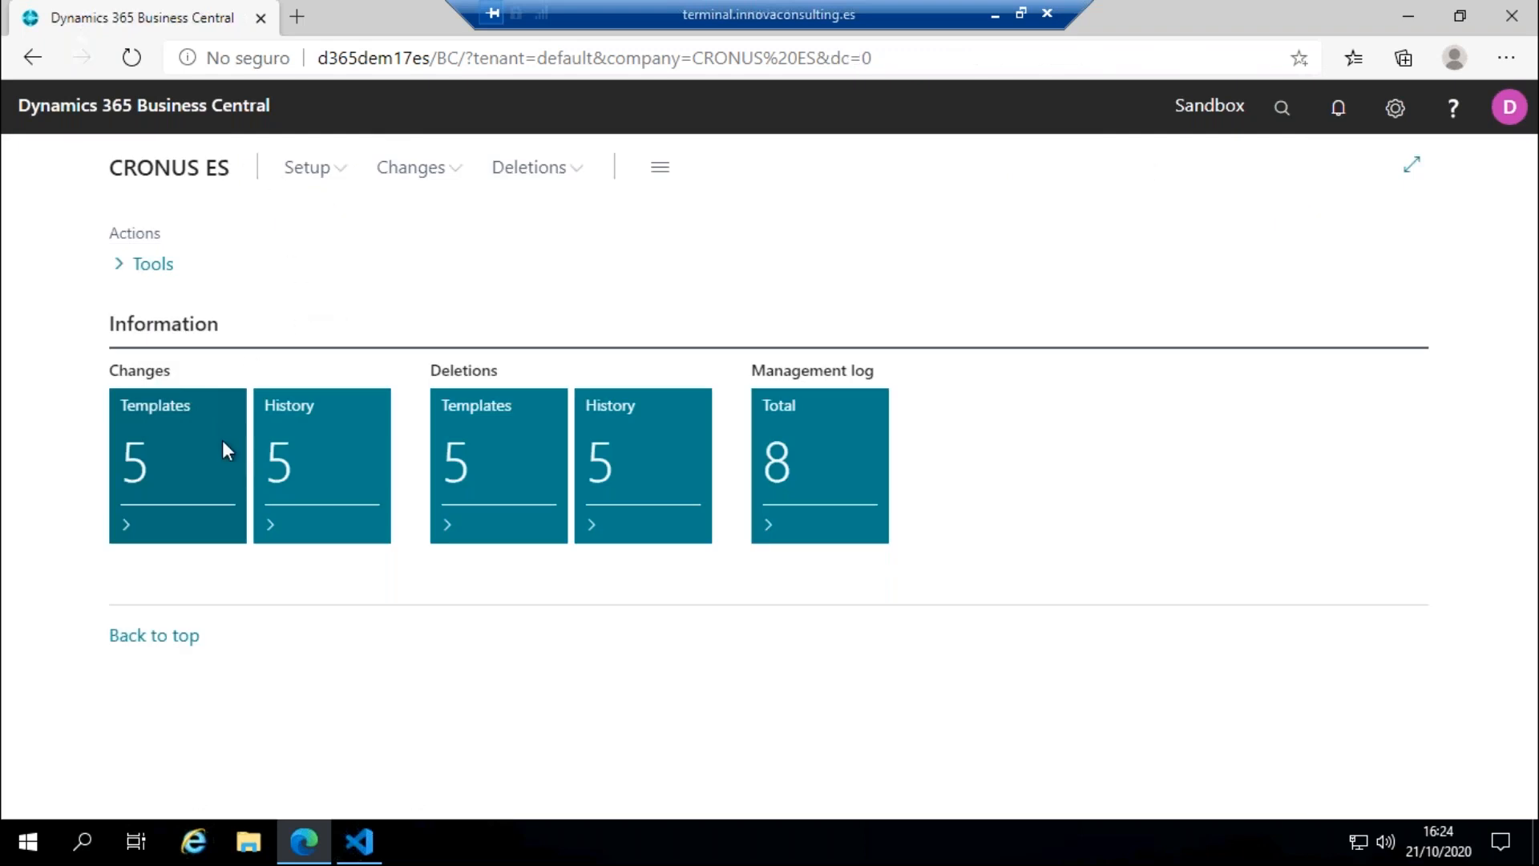
Step: Open the executed changes of the Customer Template from the changes templates
{"action": "left_click", "coordinate": [206, 481]}
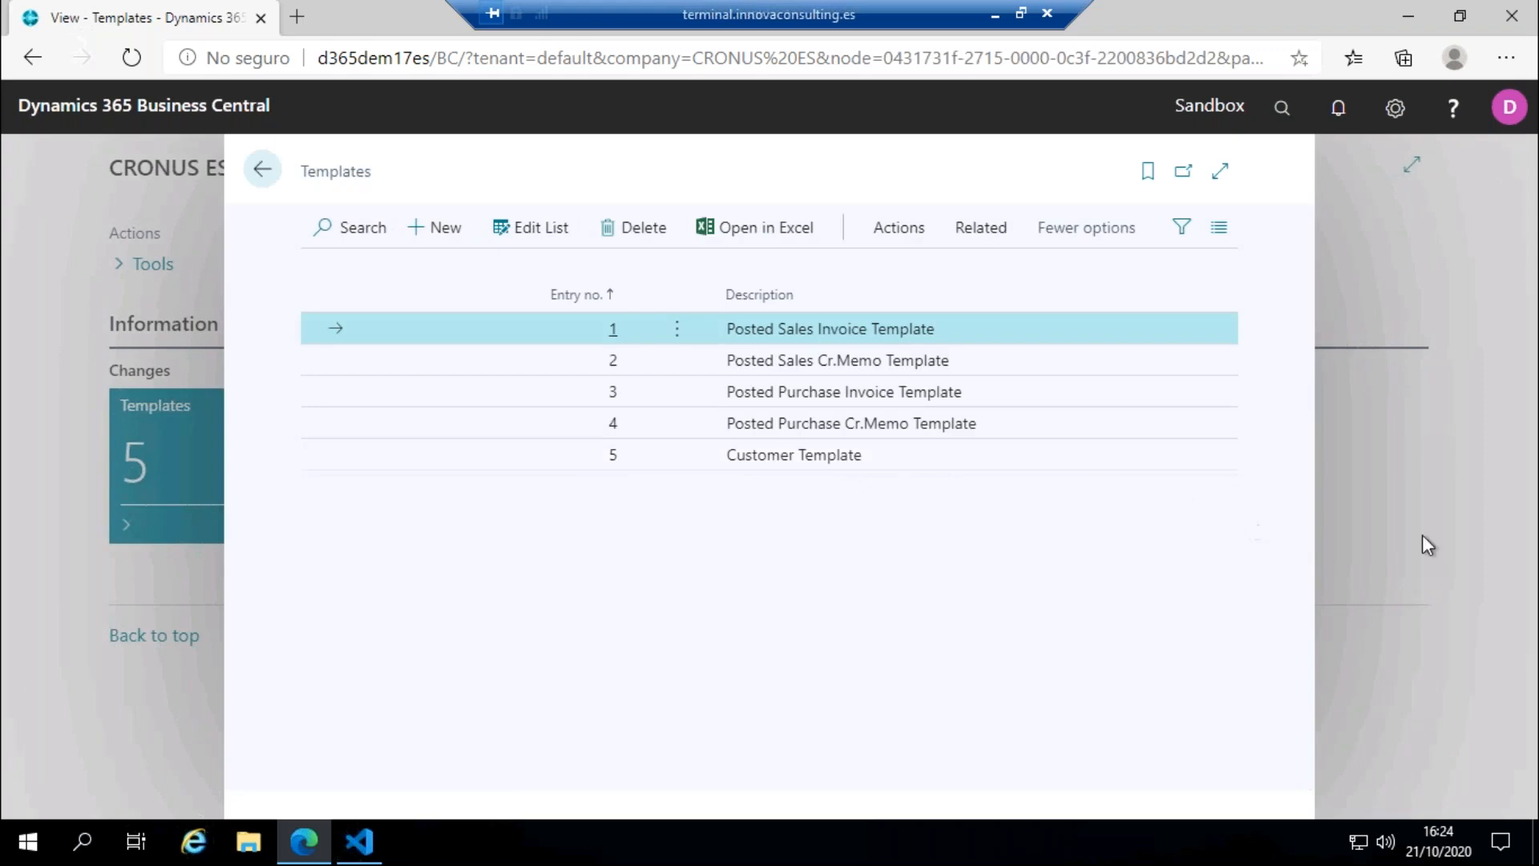
{"action": "left_click", "coordinate": [937, 457]}
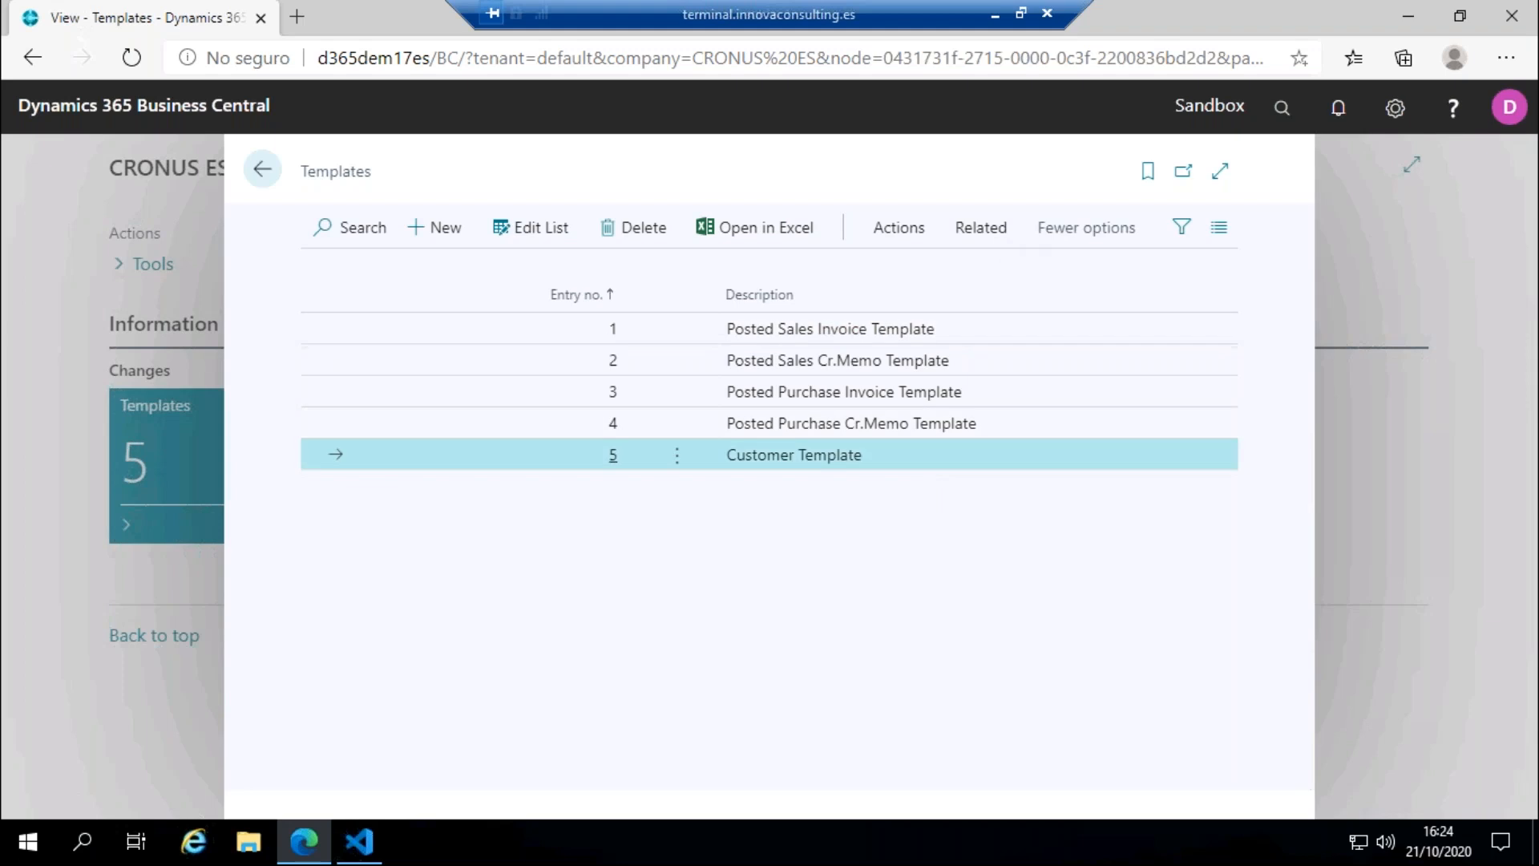
{"action": "left_click", "coordinate": [981, 227]}
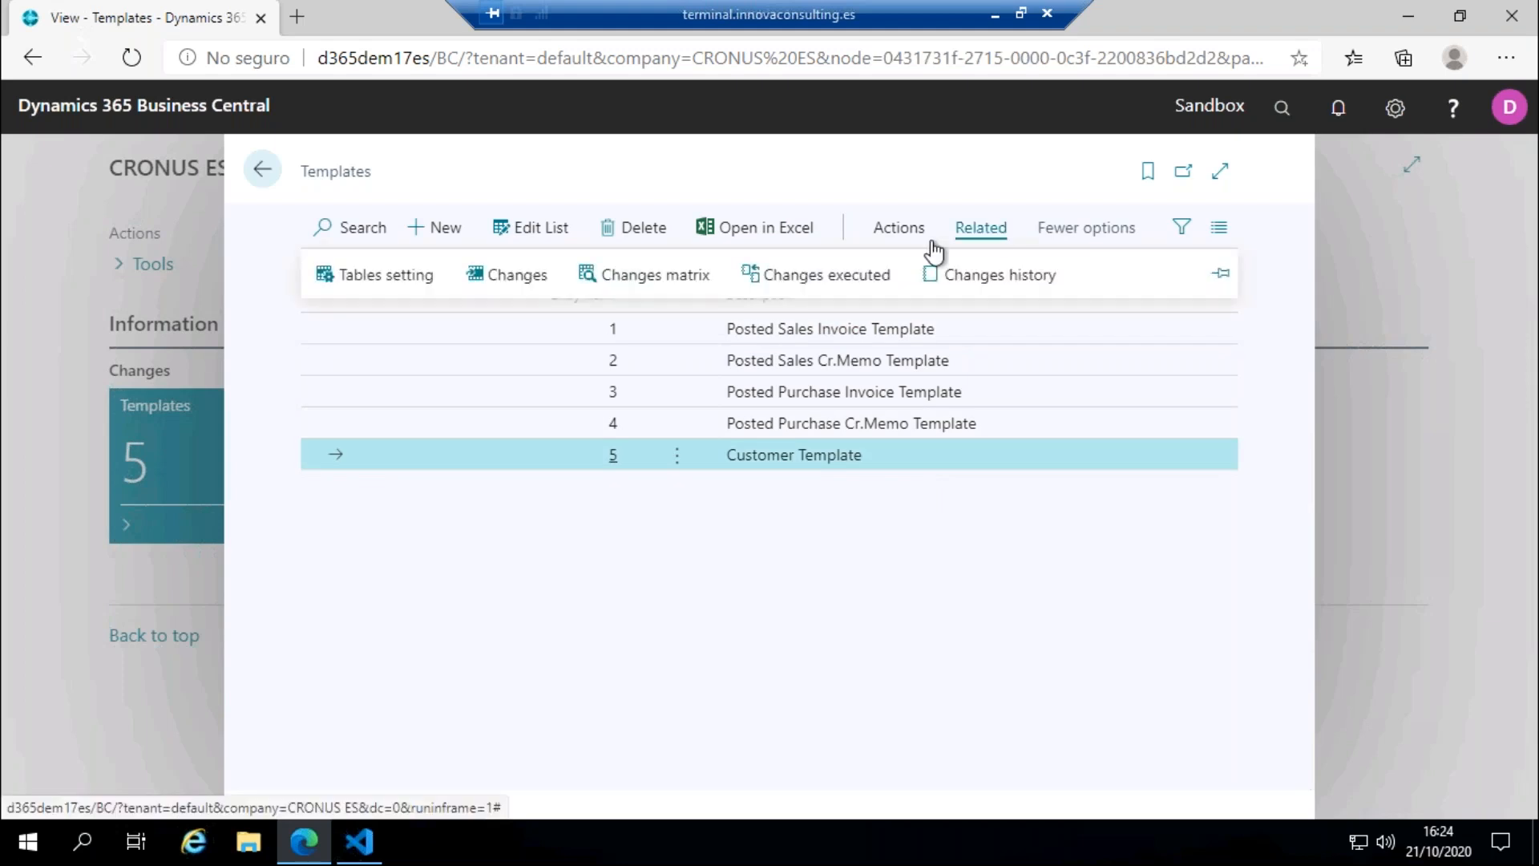
{"action": "left_click", "coordinate": [875, 280]}
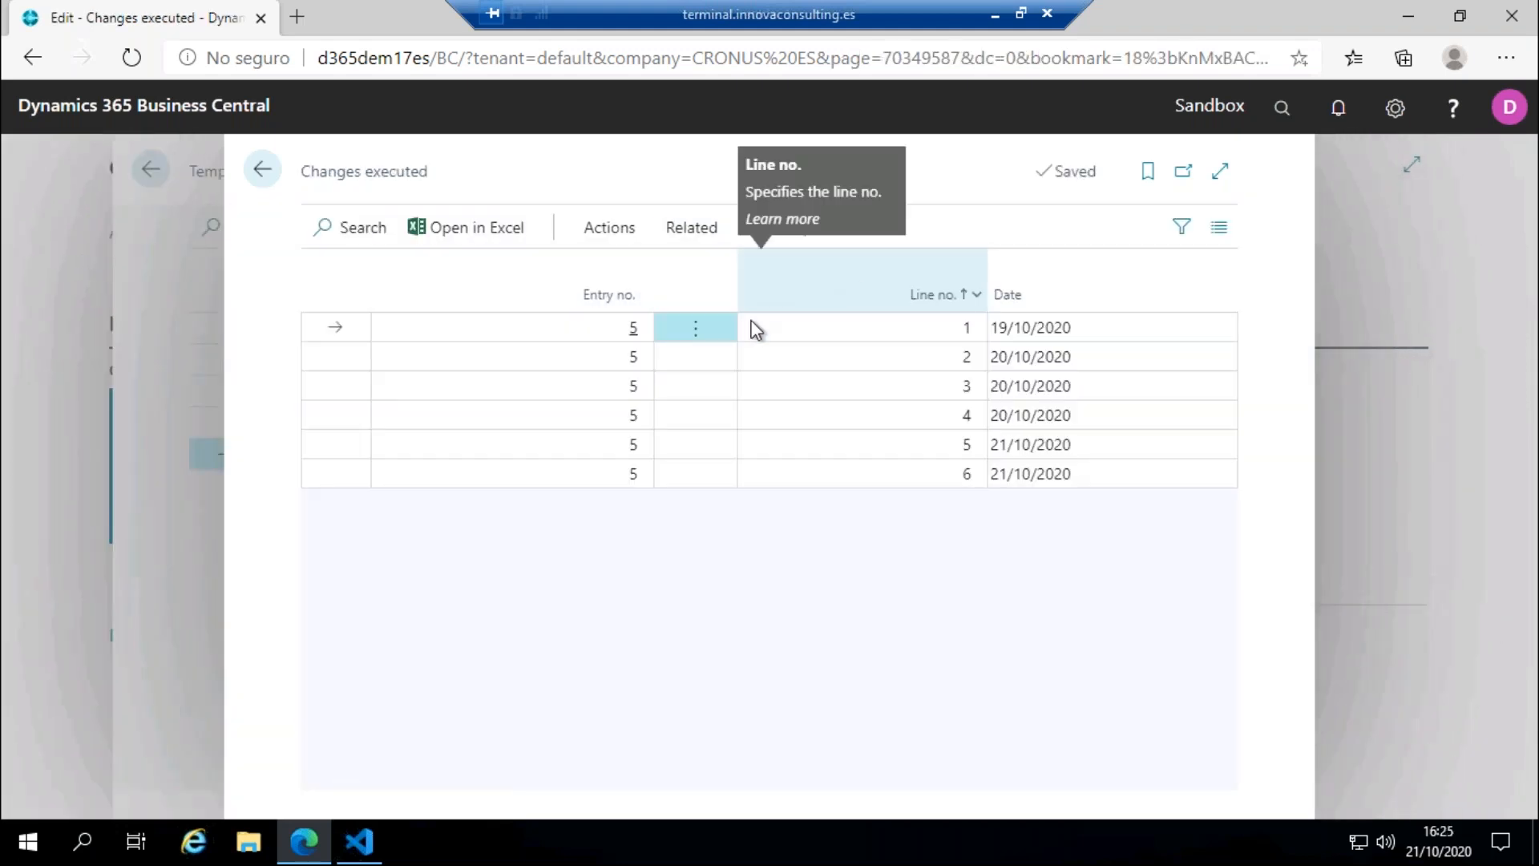
Step: Revert the executed change on line 6, confirming it with the customer ID from the Innova Online portal
{"action": "left_click", "coordinate": [1108, 473]}
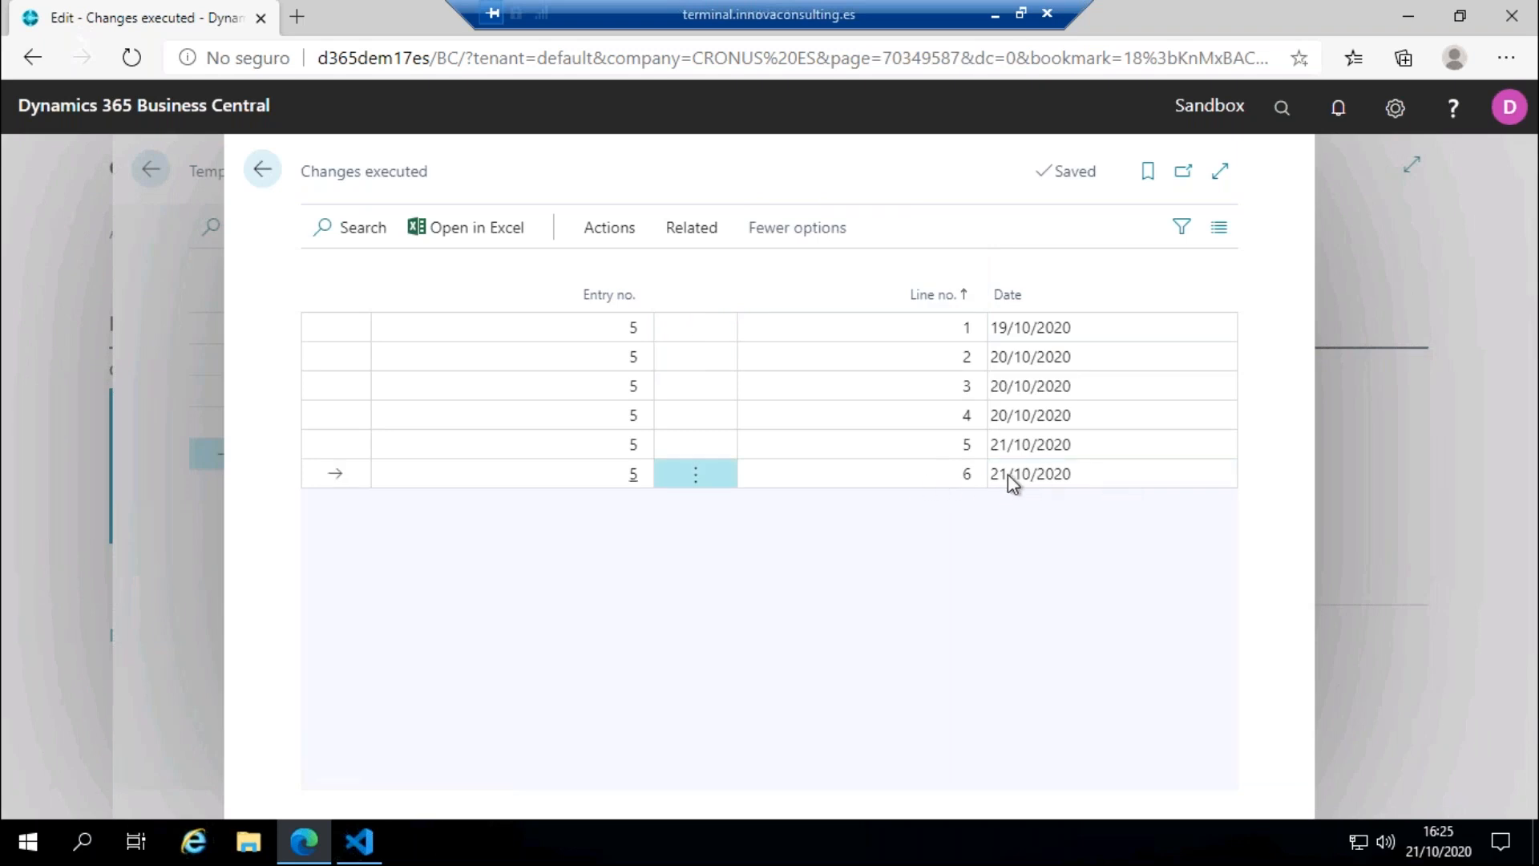
{"action": "left_click", "coordinate": [602, 227]}
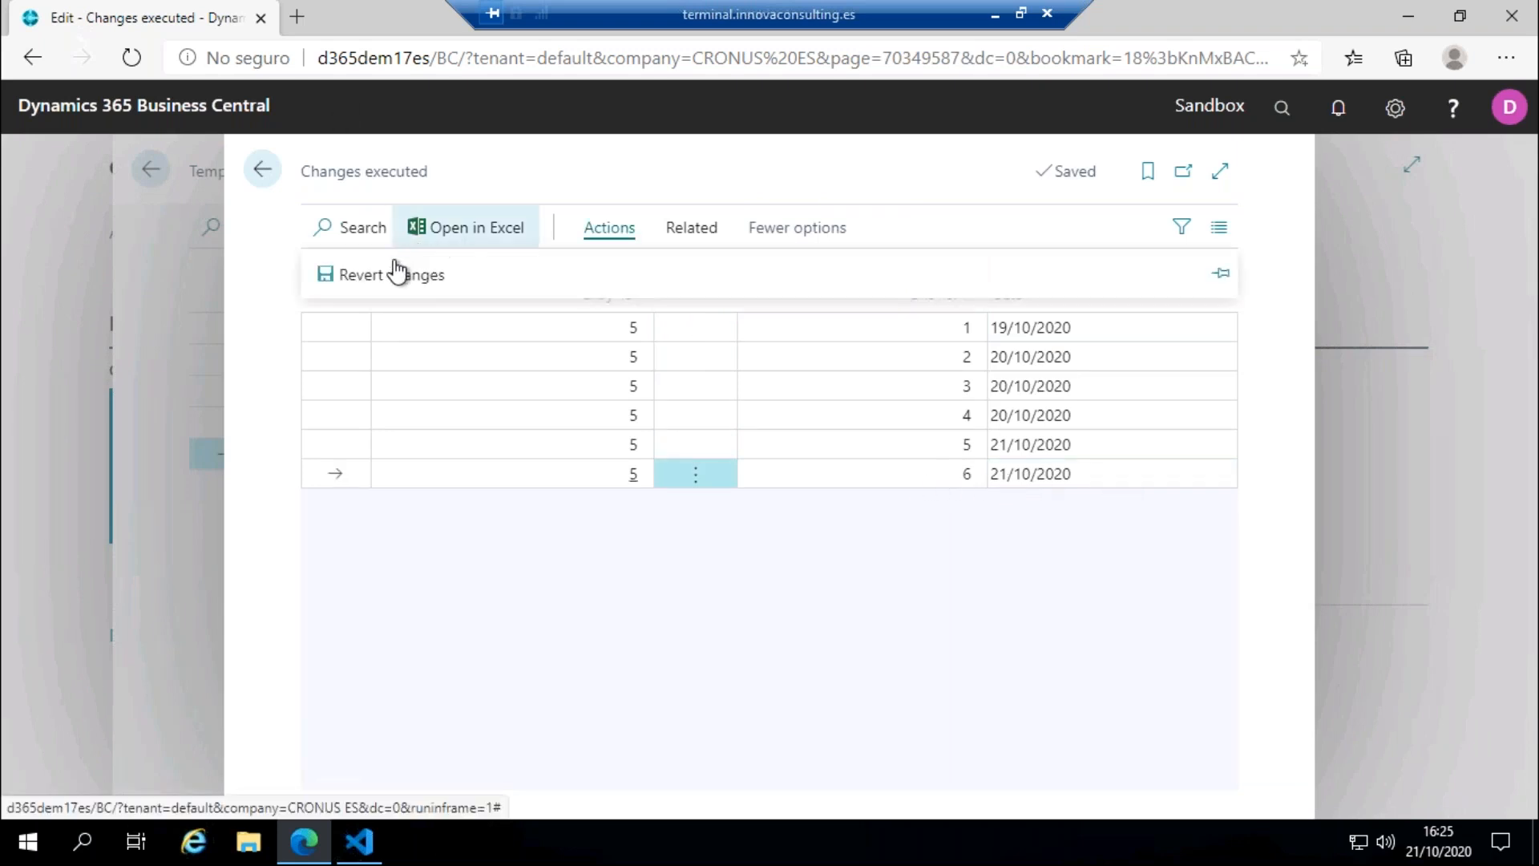
{"action": "left_click", "coordinate": [388, 276]}
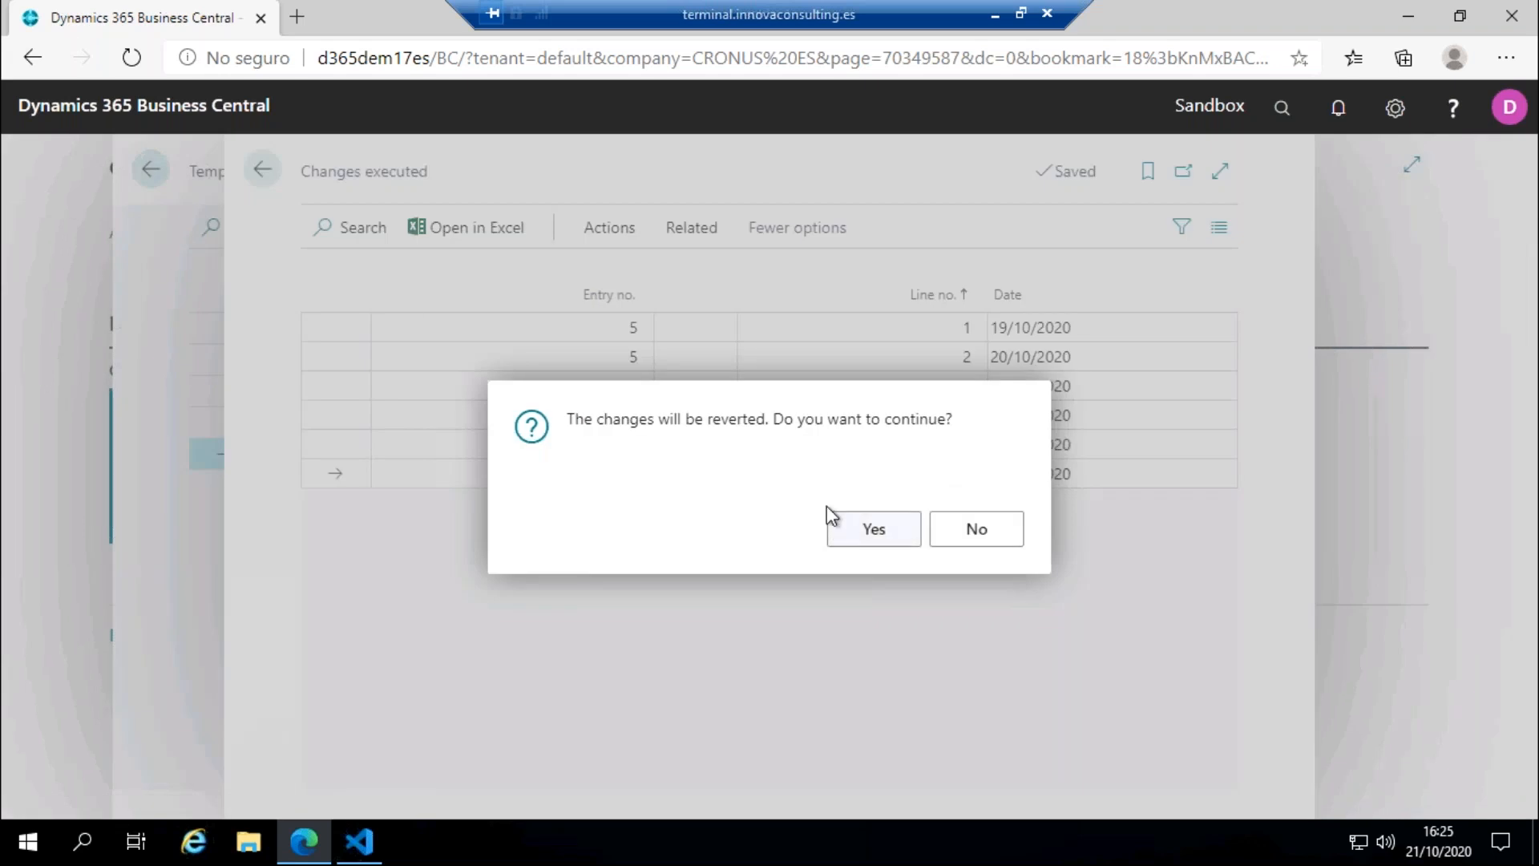
{"action": "left_click", "coordinate": [829, 514]}
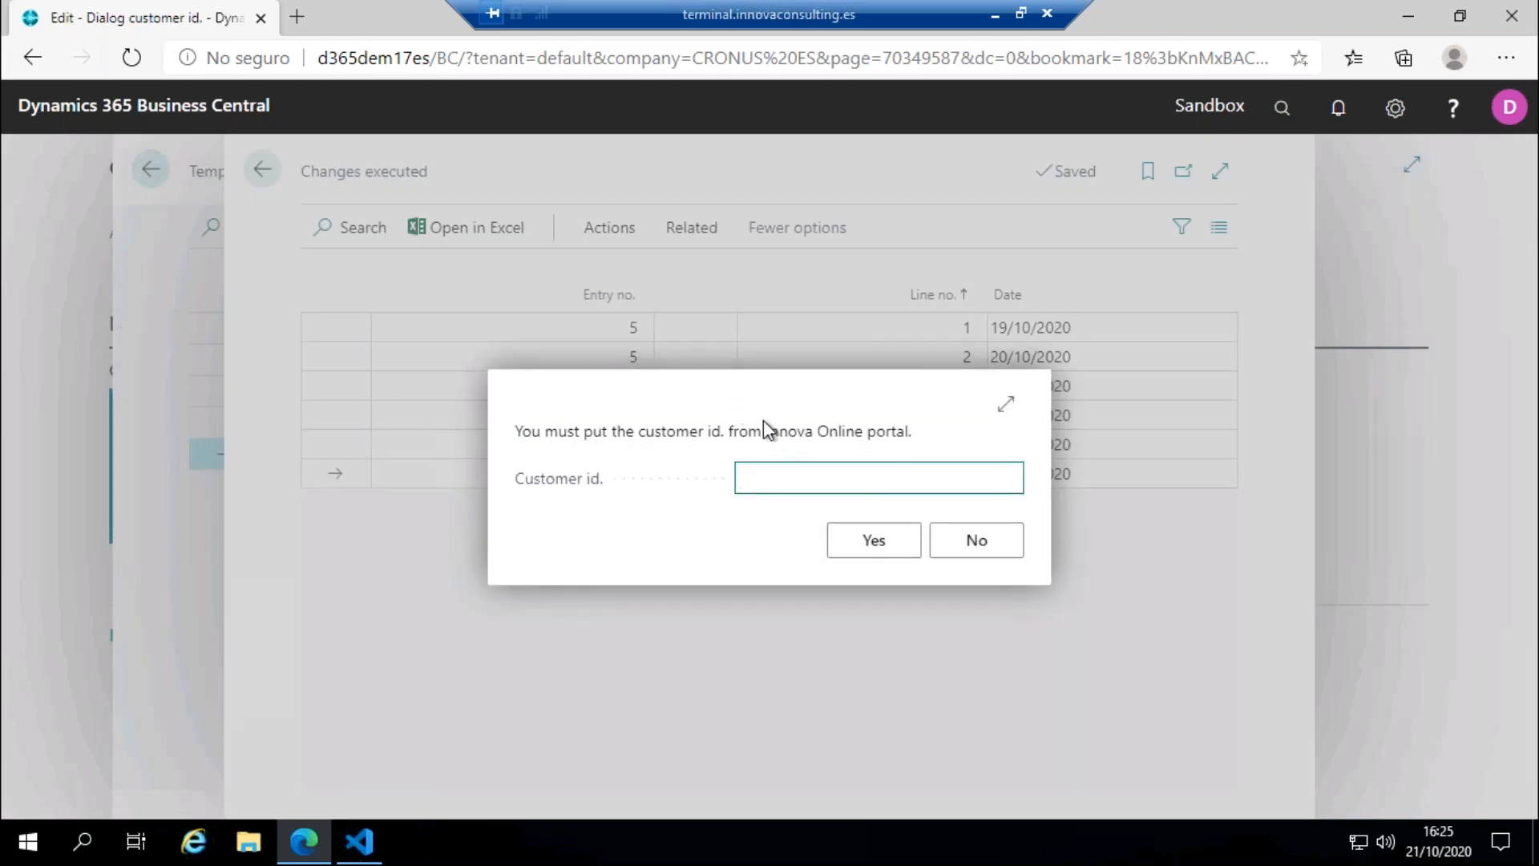
{"action": "key", "text": "ctrl+v"}
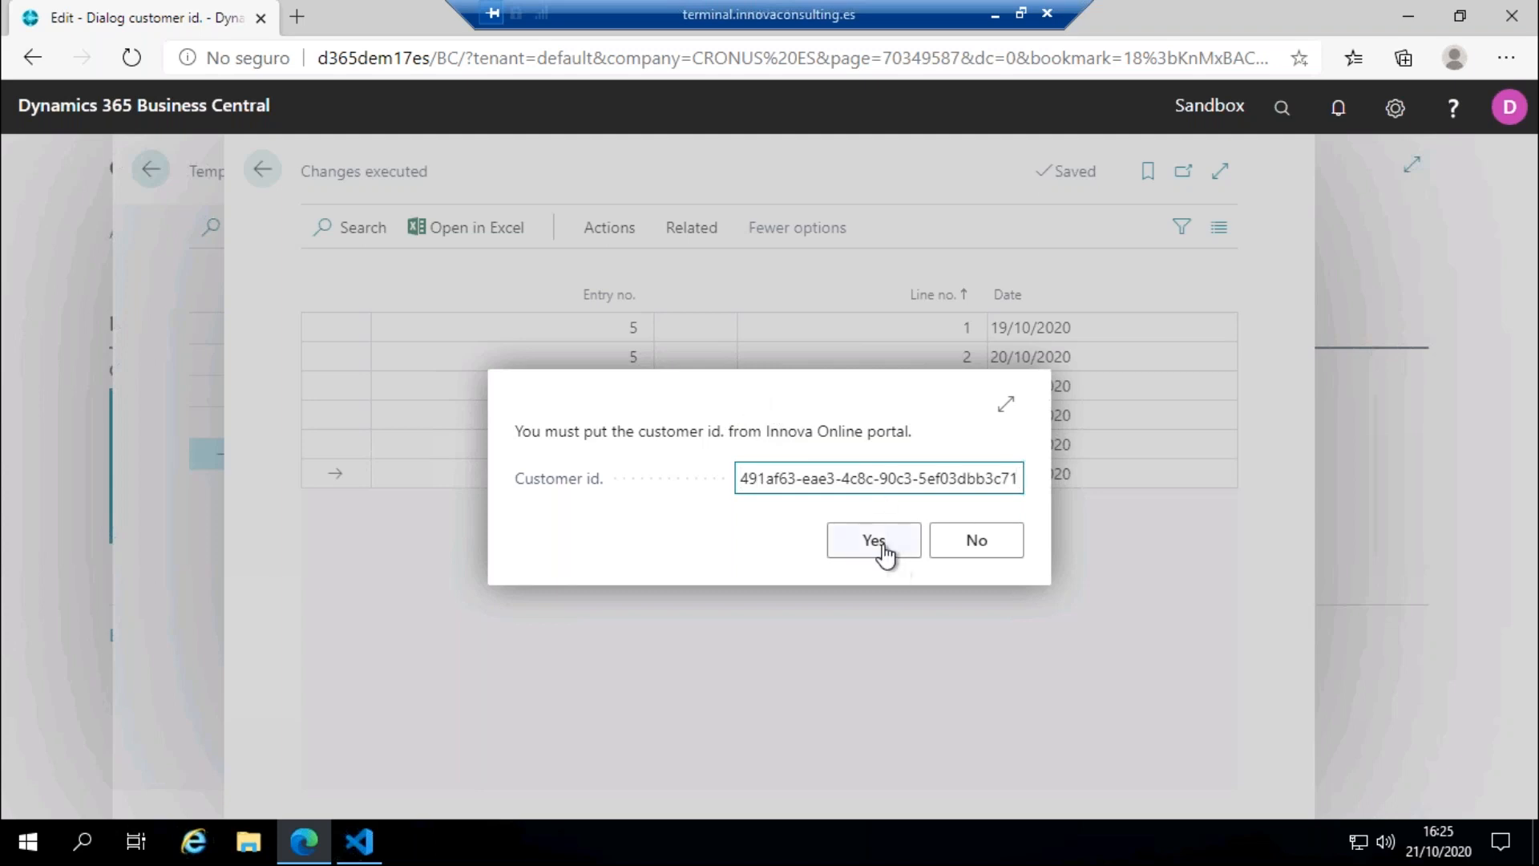
{"action": "left_click", "coordinate": [888, 545]}
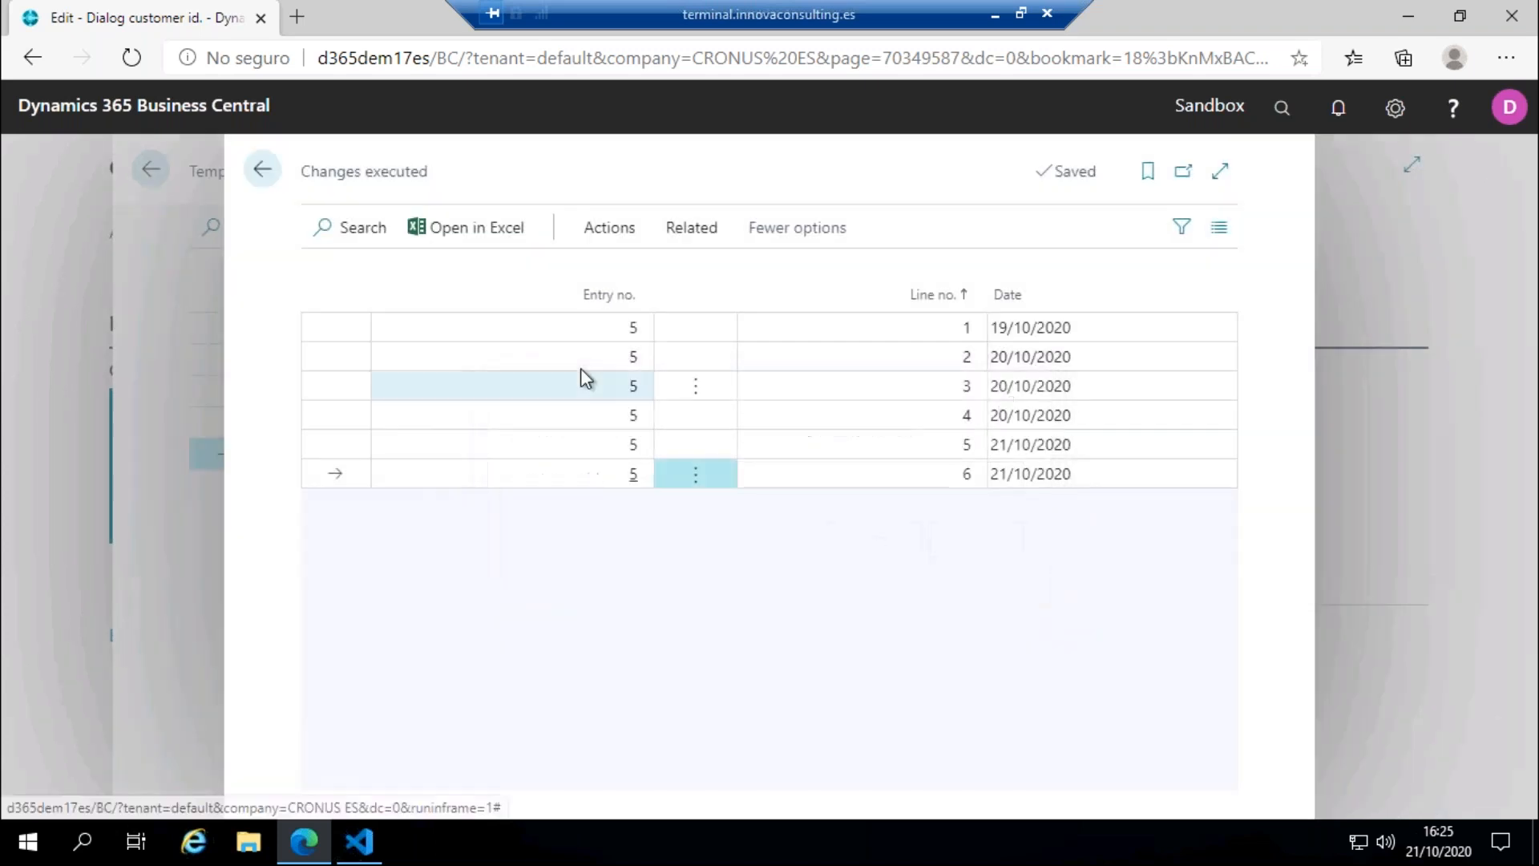
Step: Search for customers, check the reverted name of Adatum Corporation in the Customers list and return to the role center
{"action": "left_click", "coordinate": [264, 173]}
{"action": "left_click", "coordinate": [264, 173]}
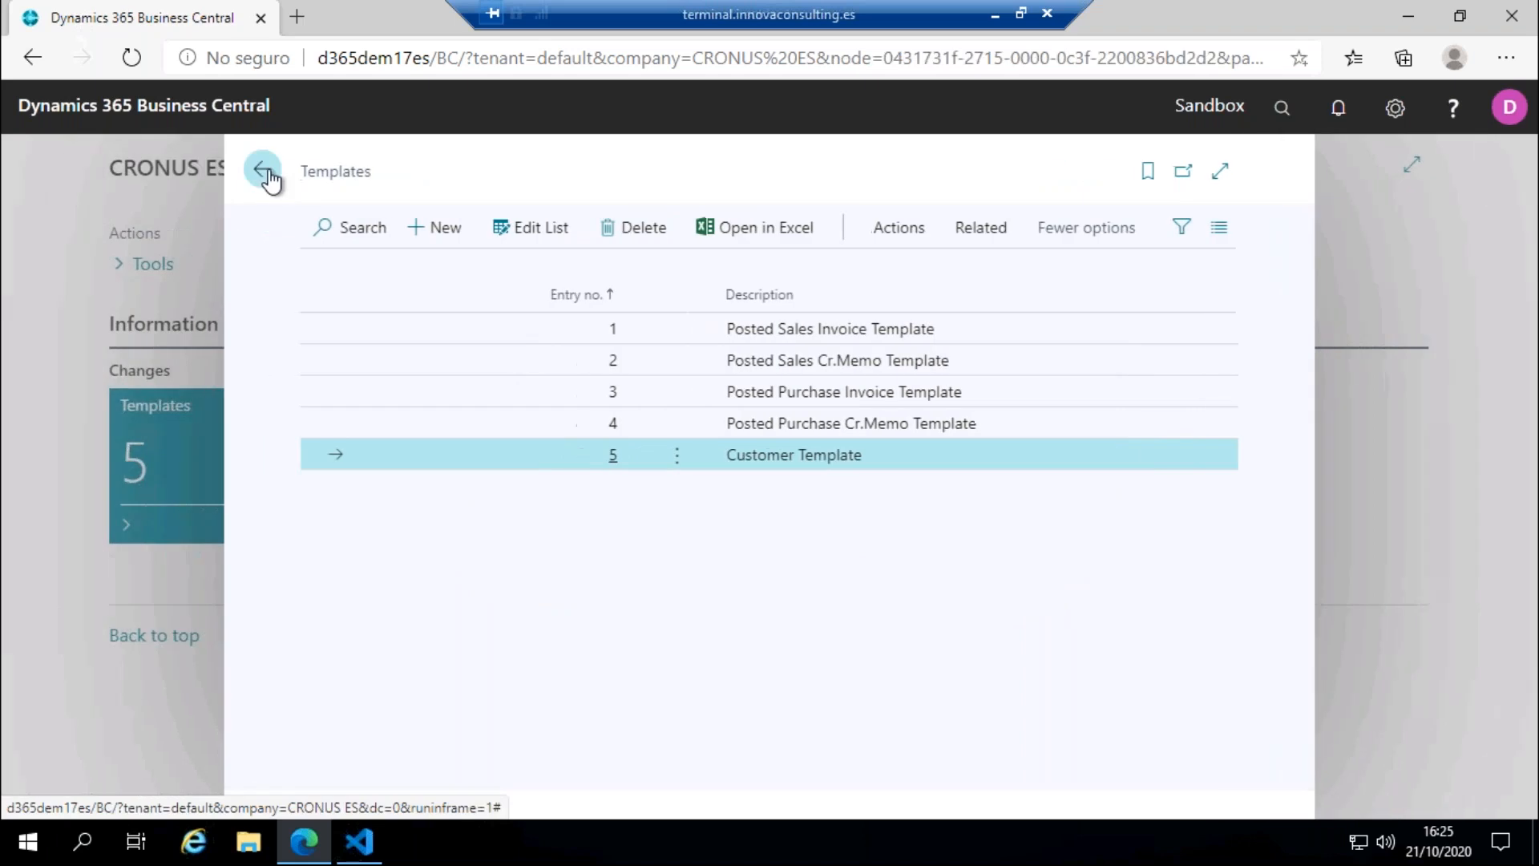
{"action": "key", "text": "alt+q"}
{"action": "type", "text": "q"}
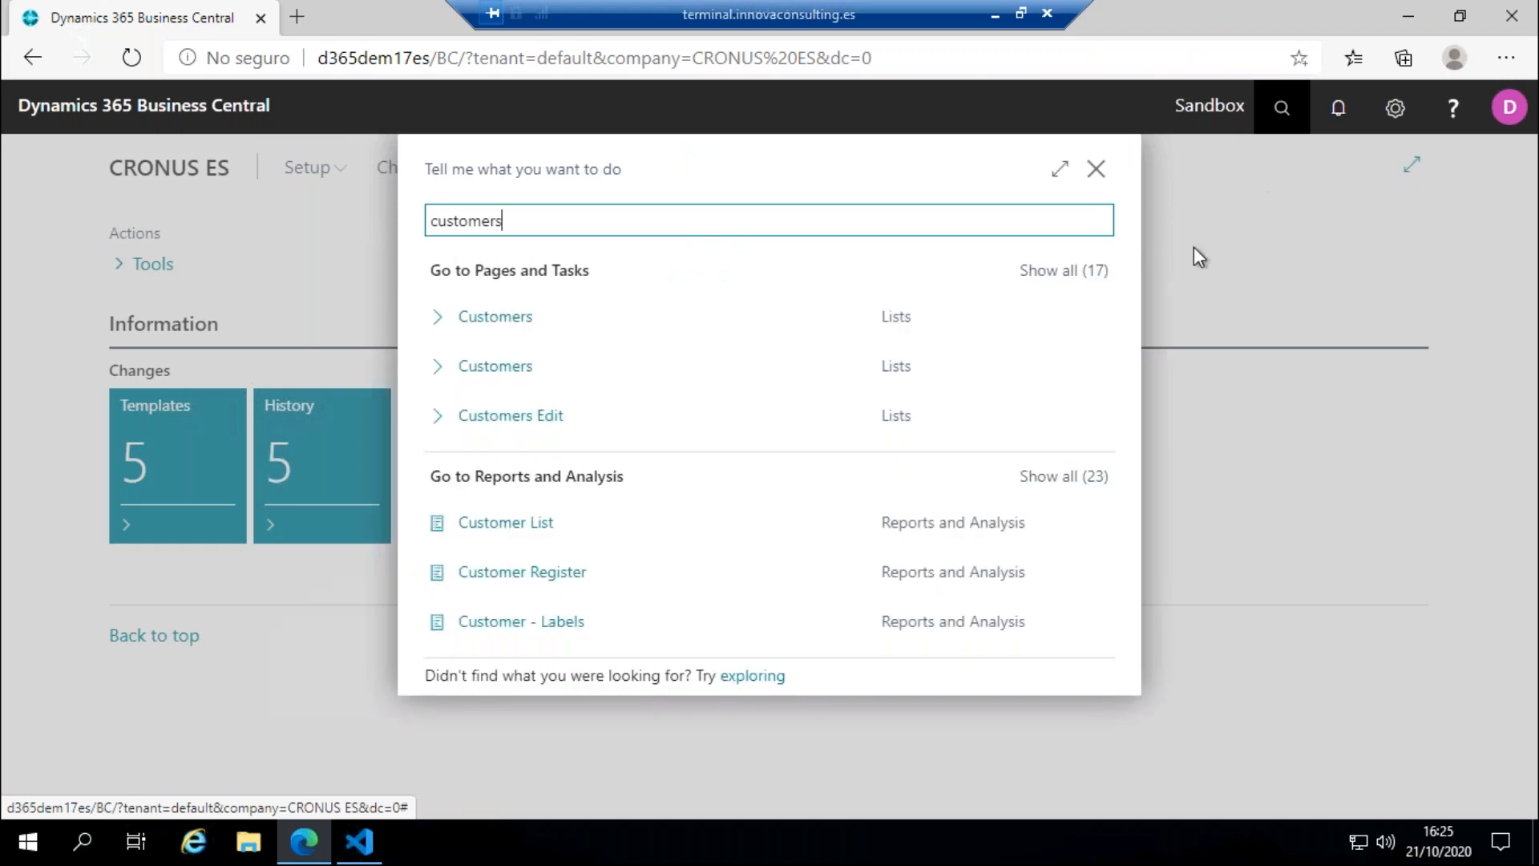
{"action": "left_click", "coordinate": [791, 353]}
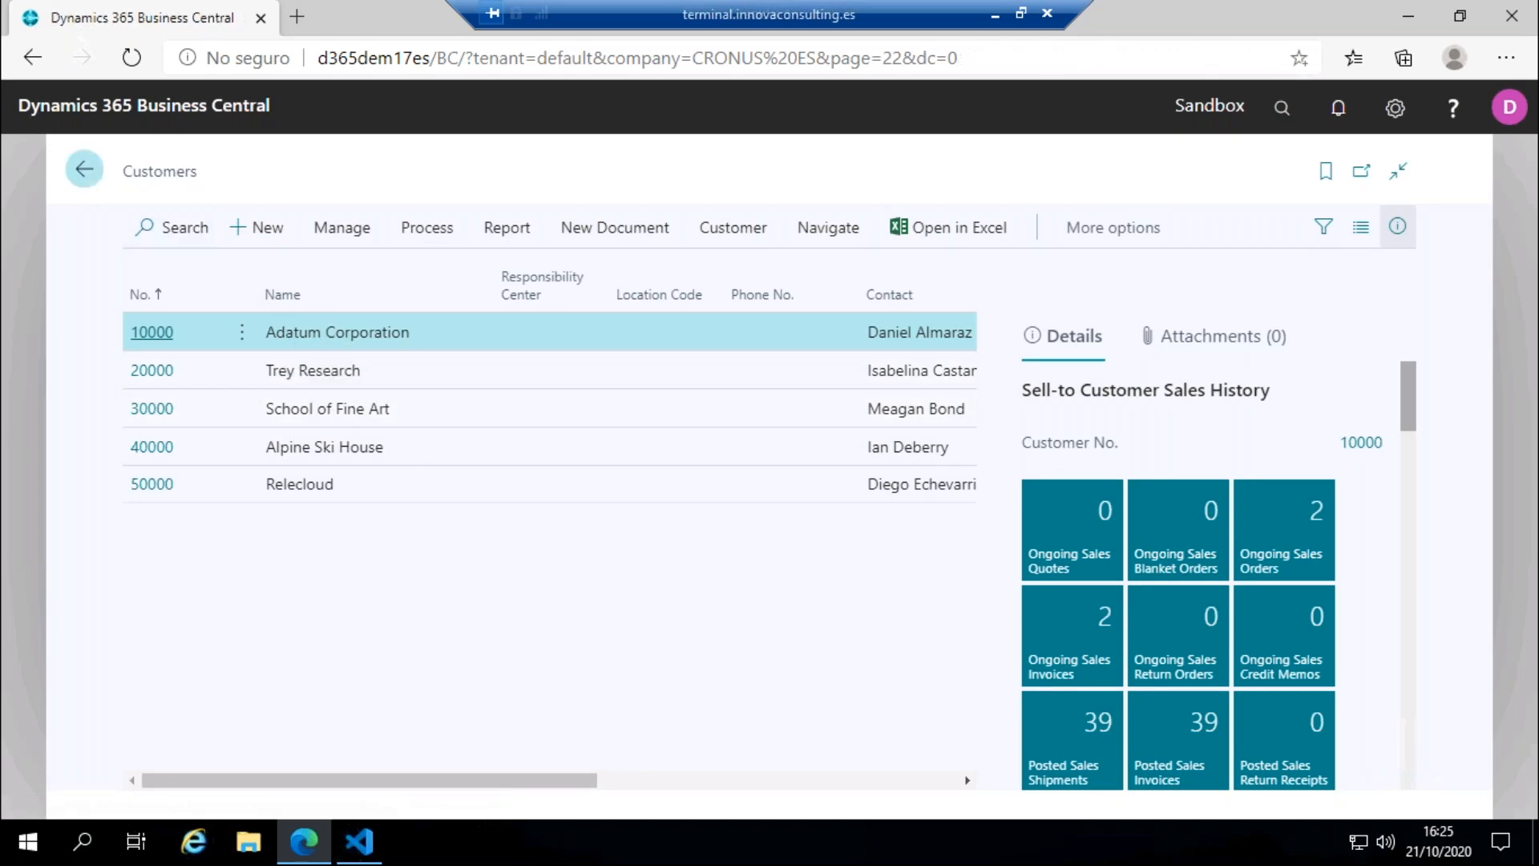
{"action": "left_click", "coordinate": [84, 169]}
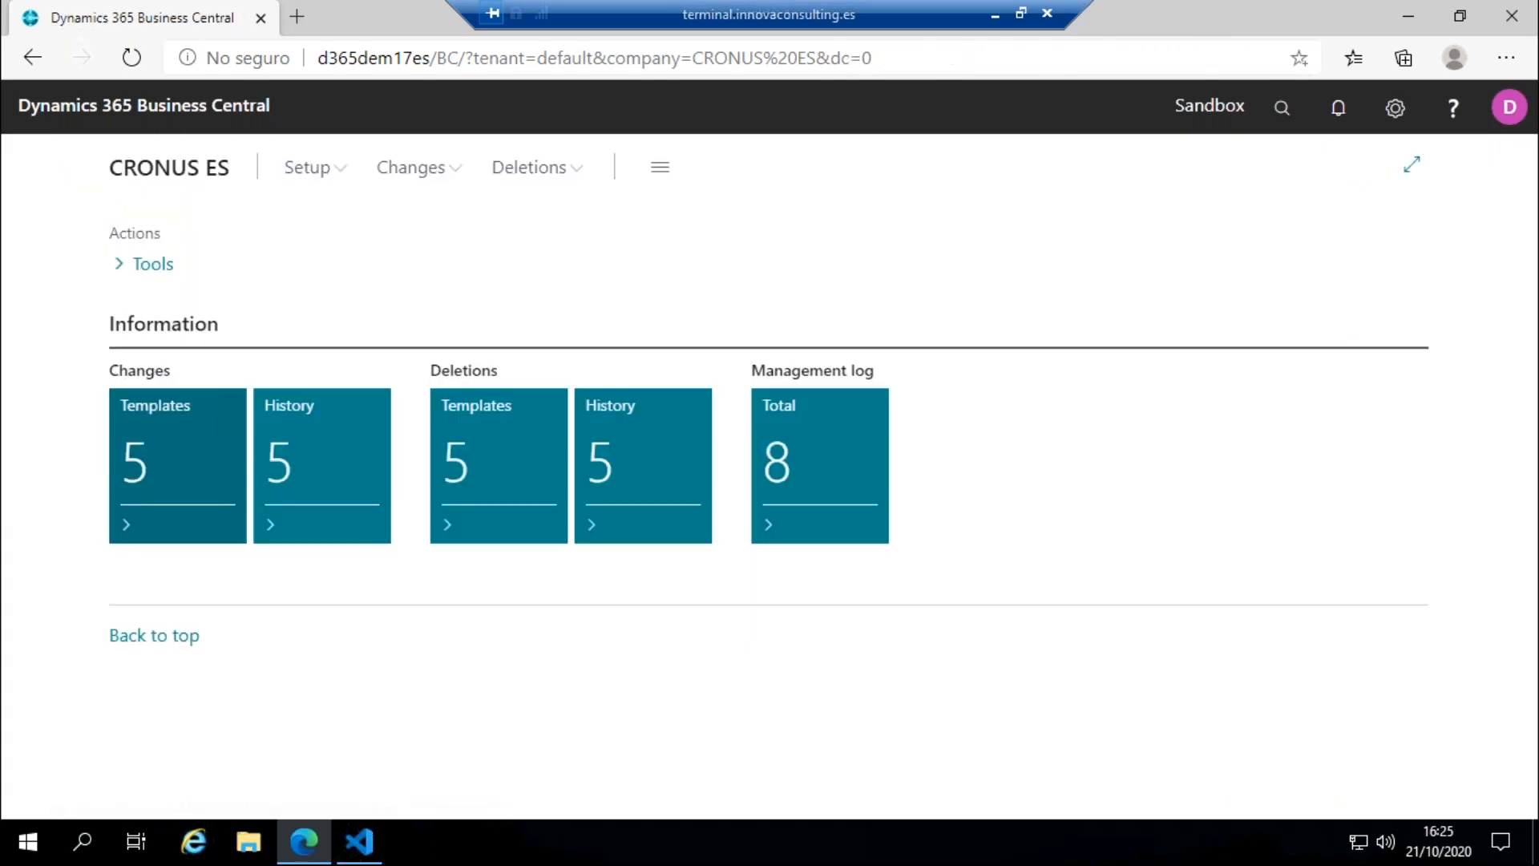
Step: Open the tables setting of the Customer Template among the deletions templates and examine its table and value filter
{"action": "left_click", "coordinate": [470, 494]}
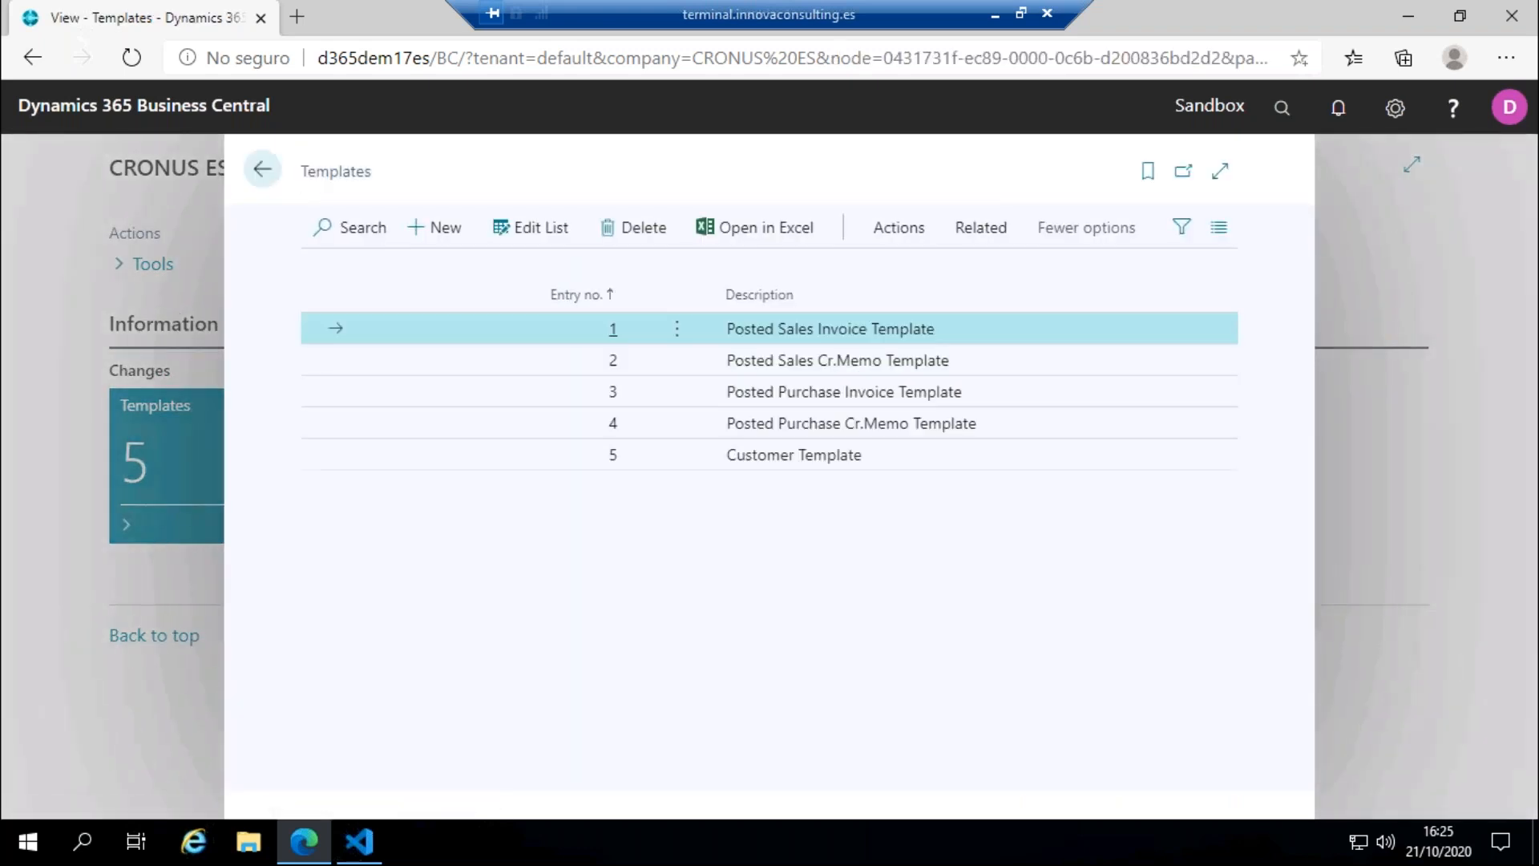
{"action": "left_click", "coordinate": [951, 457]}
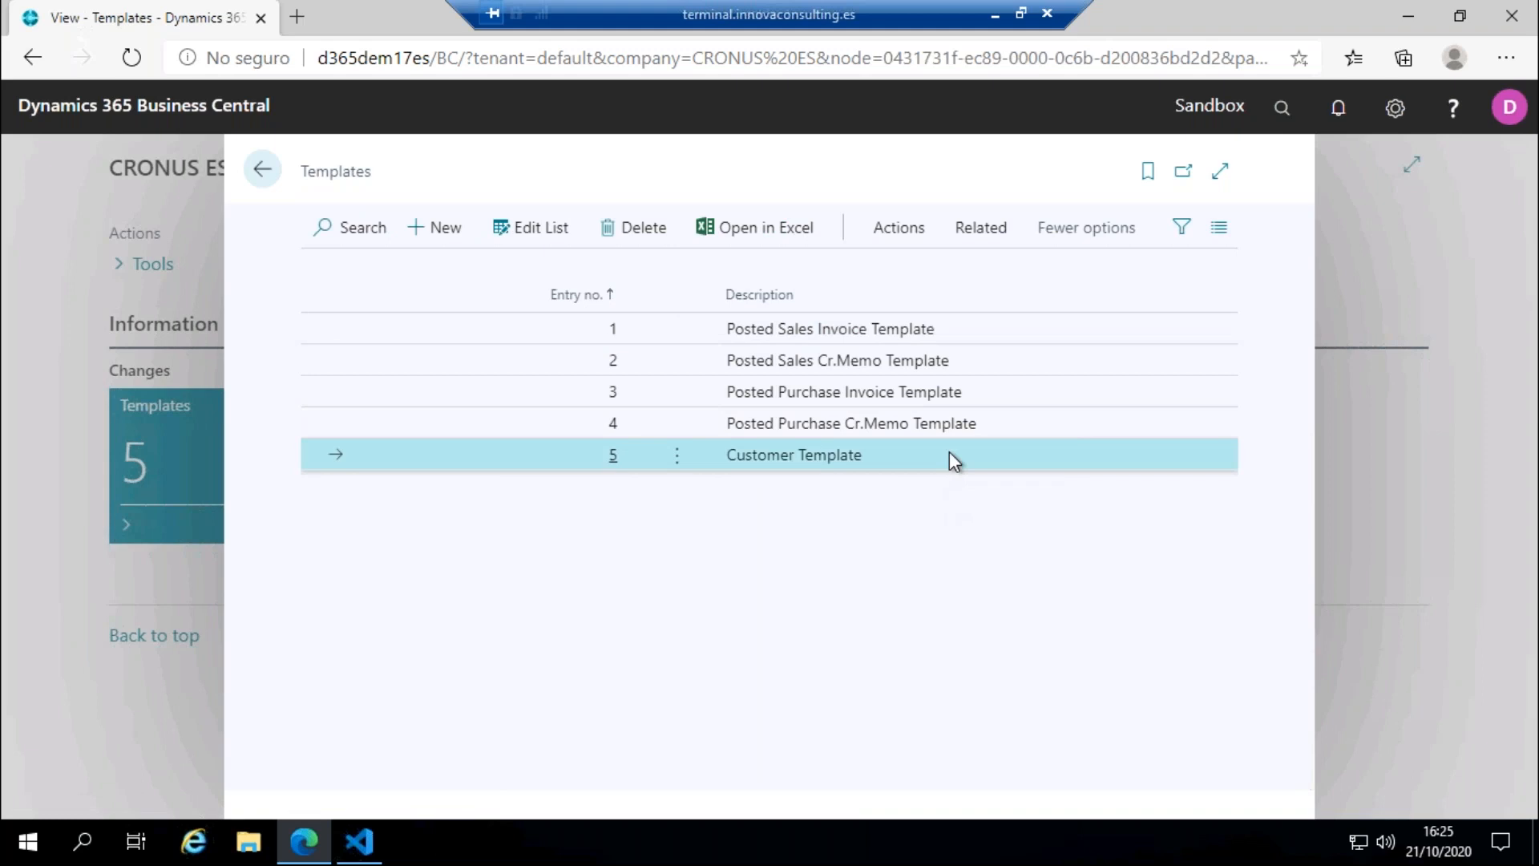
{"action": "left_click", "coordinate": [975, 230]}
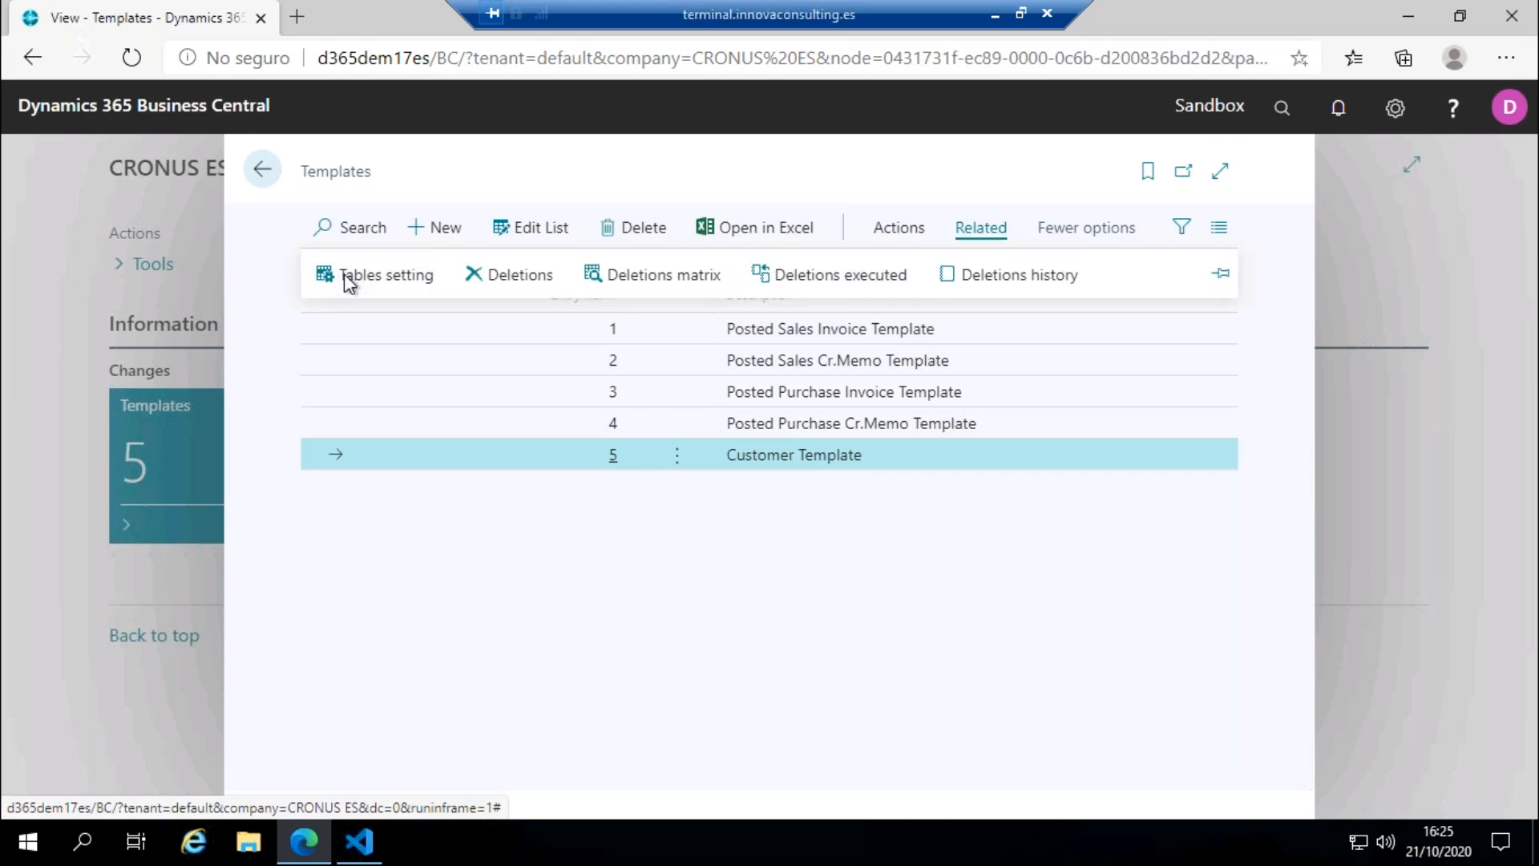
{"action": "left_click", "coordinate": [344, 274]}
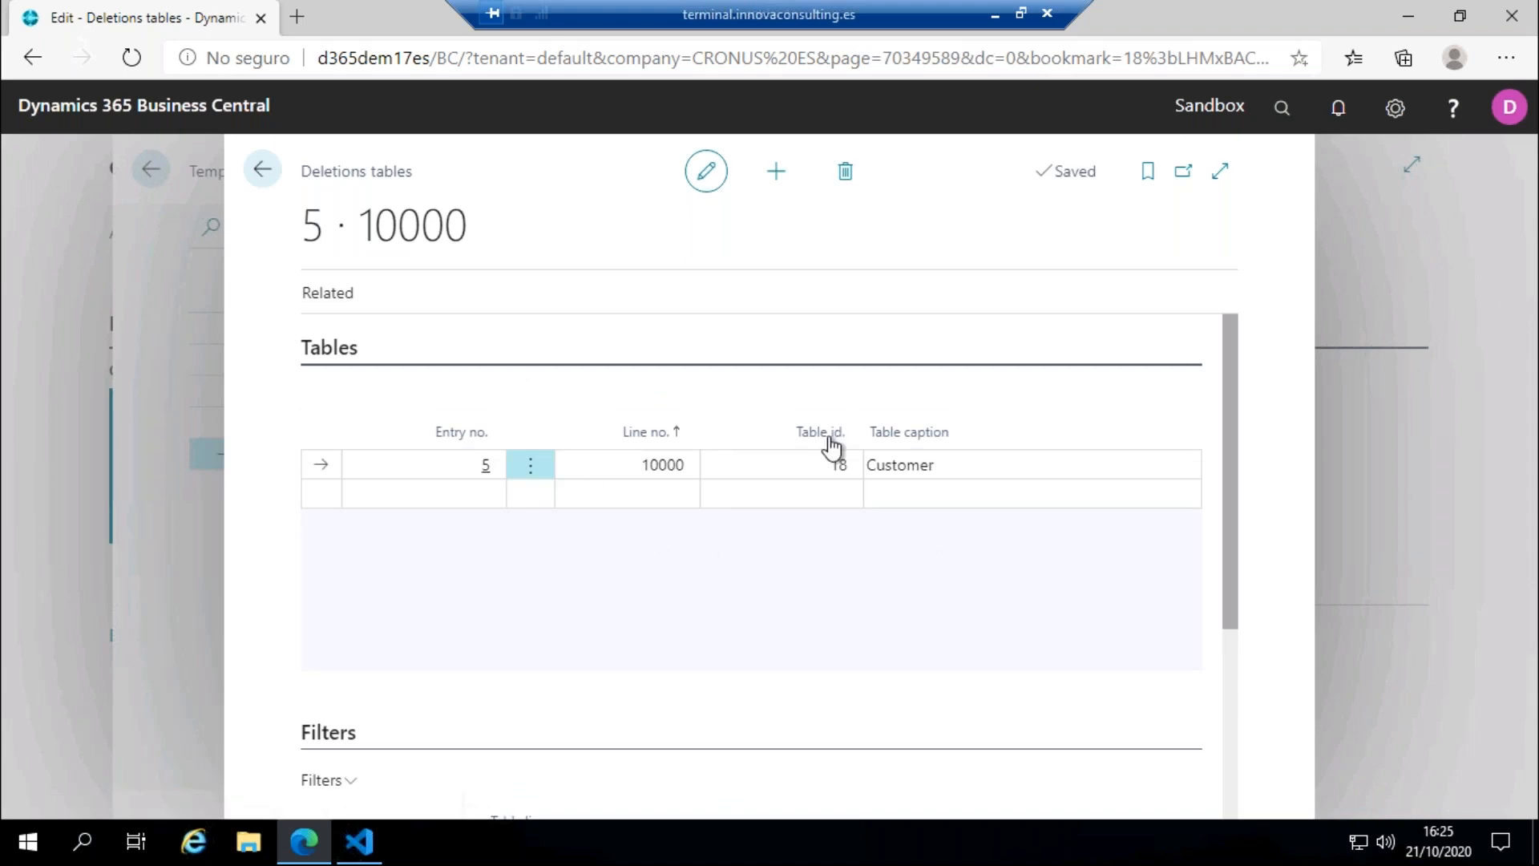
{"action": "scroll", "coordinate": [962, 637], "scroll_direction": "down", "scroll_amount": 4}
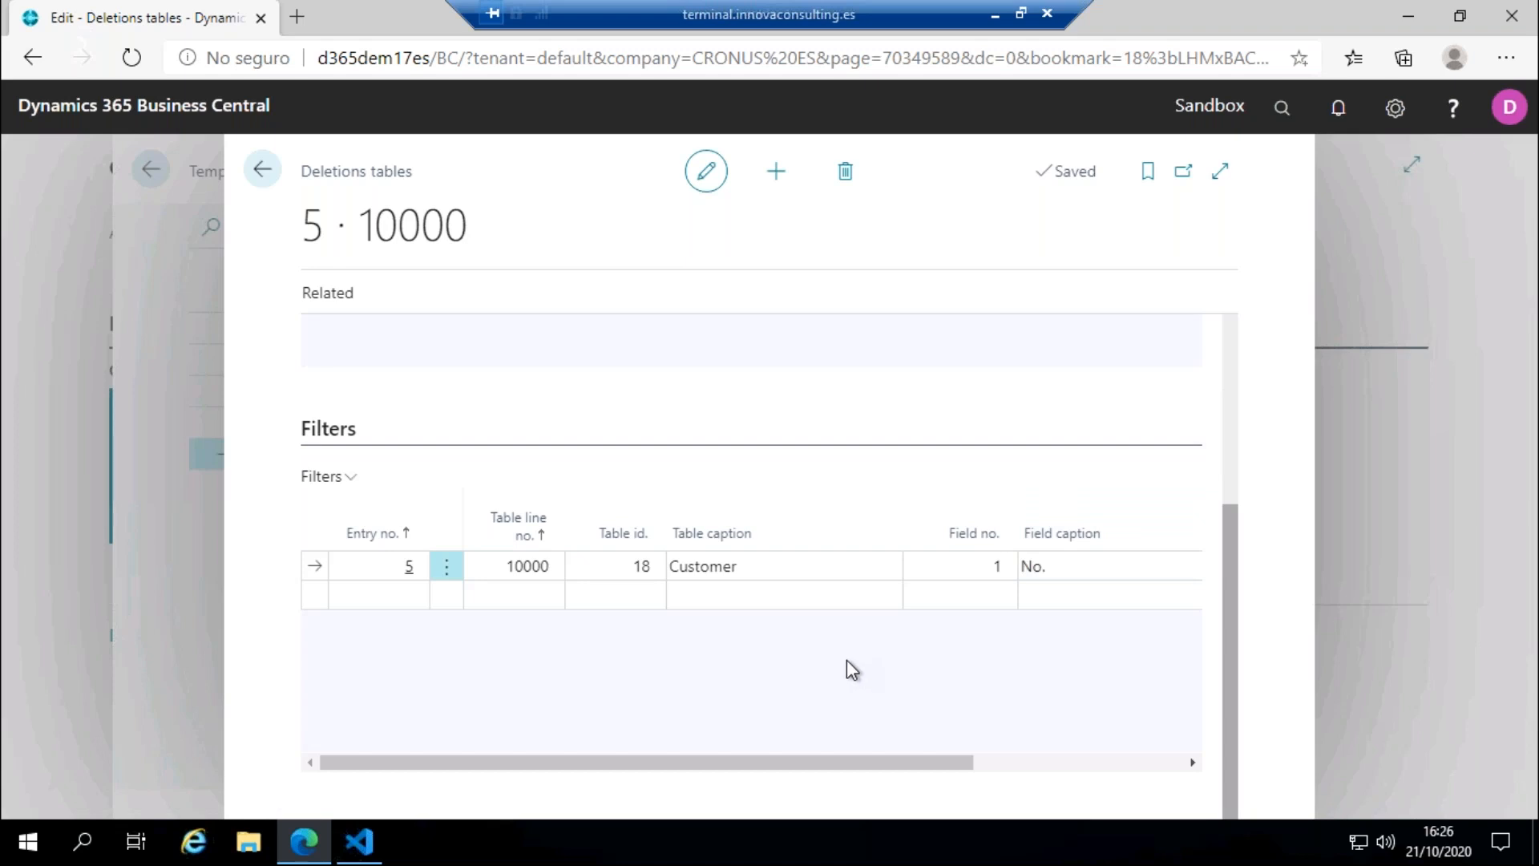
{"action": "left_click_drag", "start_coordinate": [786, 762], "coordinate": [1063, 754]}
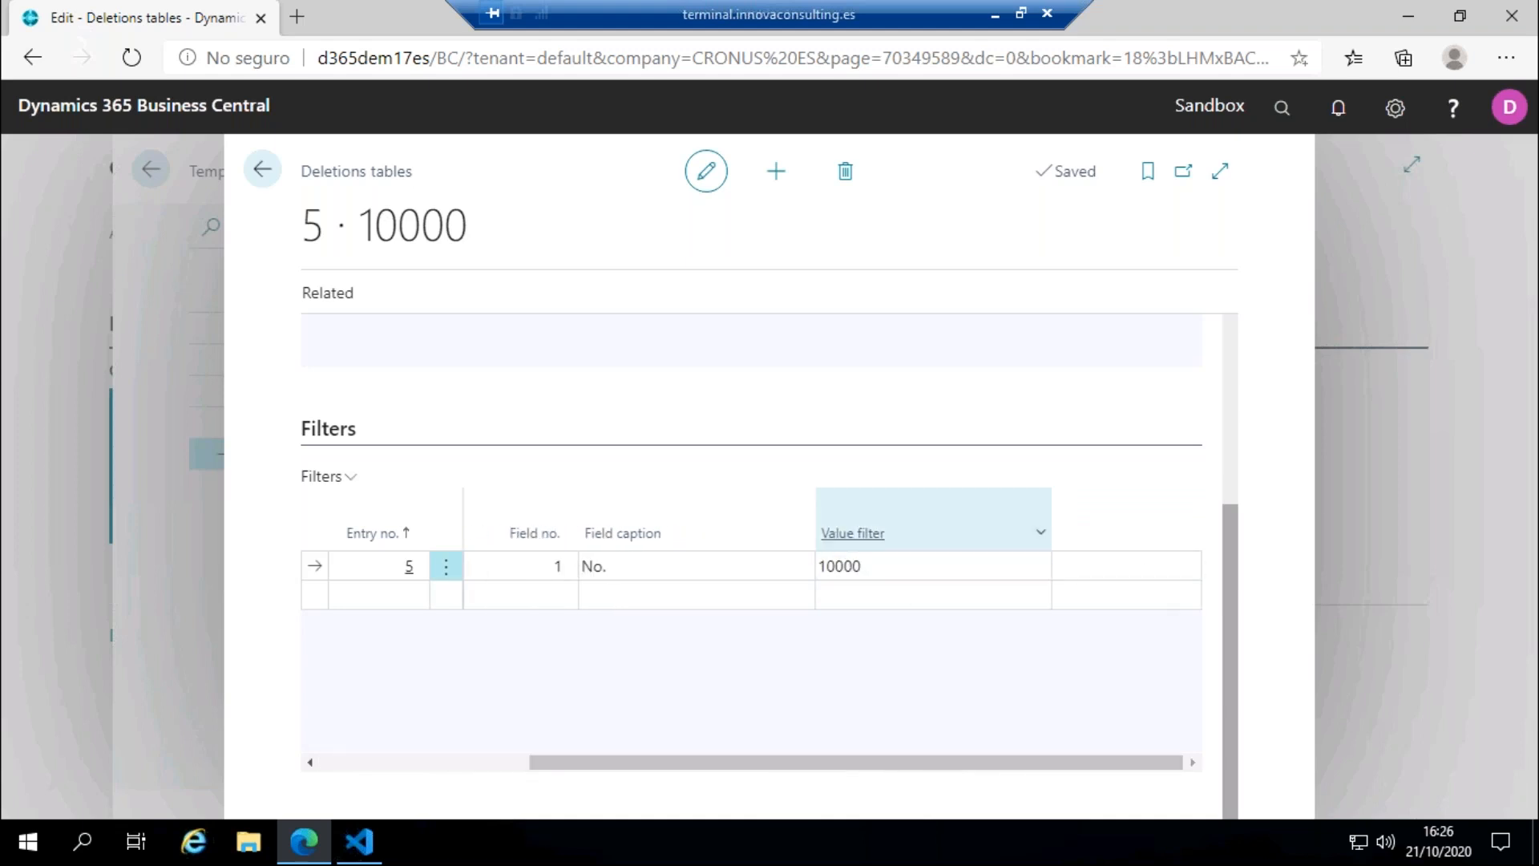
{"action": "left_click_drag", "start_coordinate": [722, 762], "coordinate": [529, 629]}
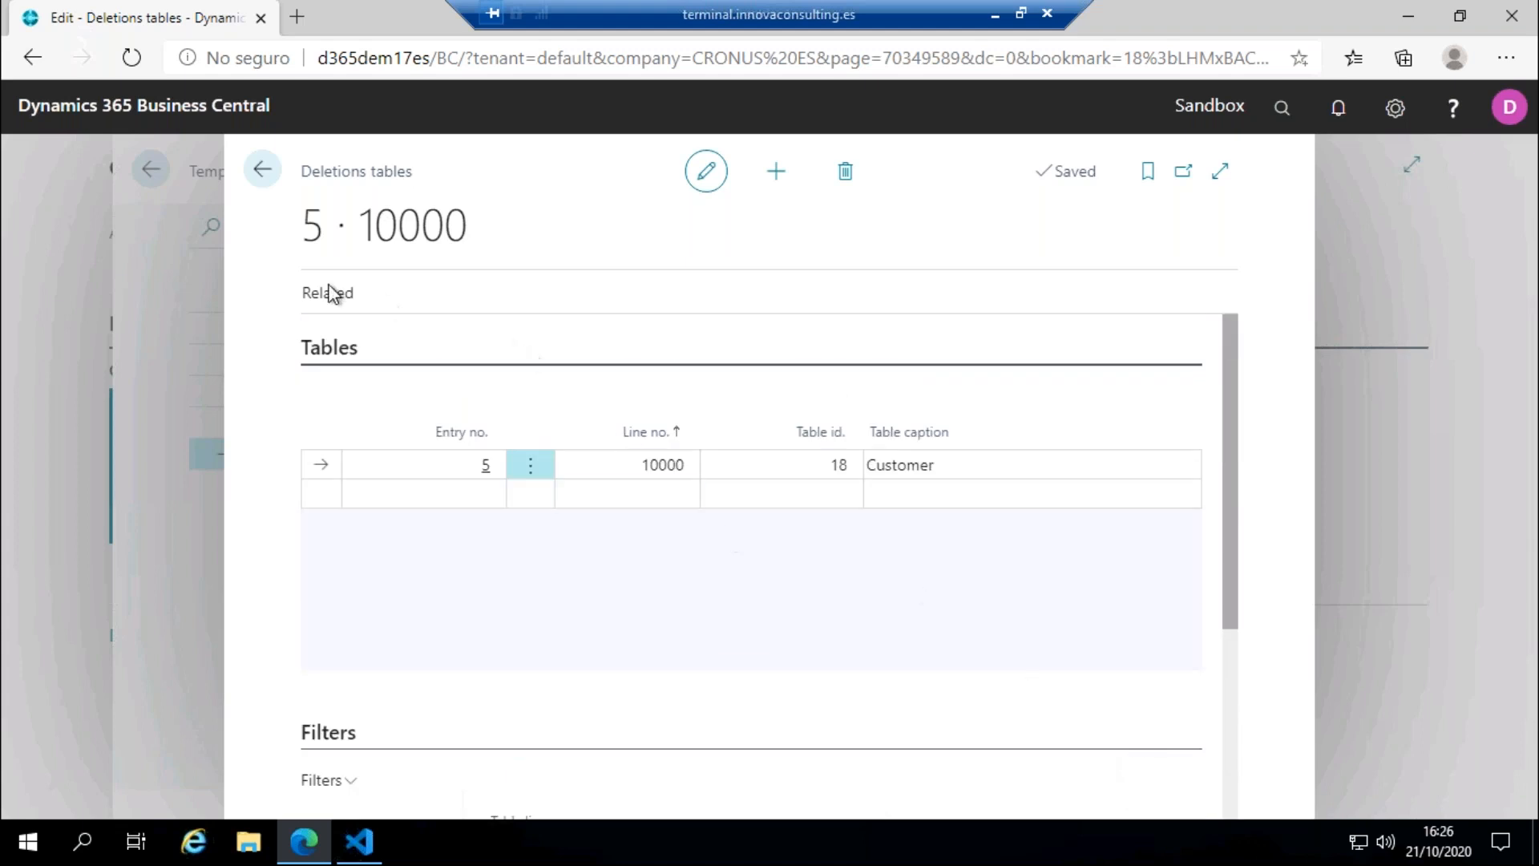
Step: Open the deletions matrix for the Customer table and load the data to delete
{"action": "left_click", "coordinate": [338, 295]}
{"action": "left_click", "coordinate": [491, 339]}
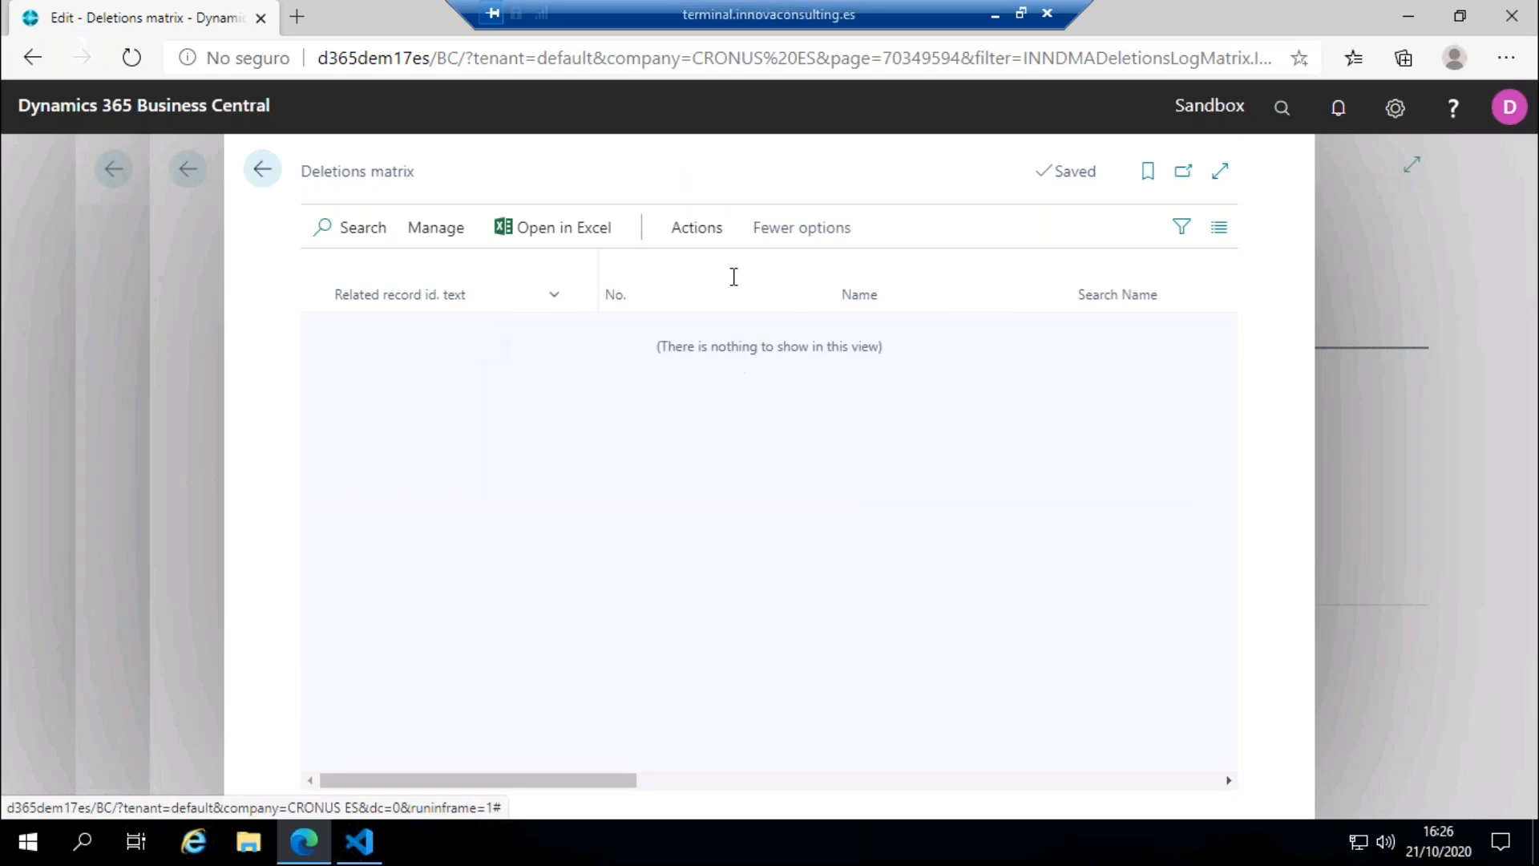
{"action": "left_click", "coordinate": [697, 228]}
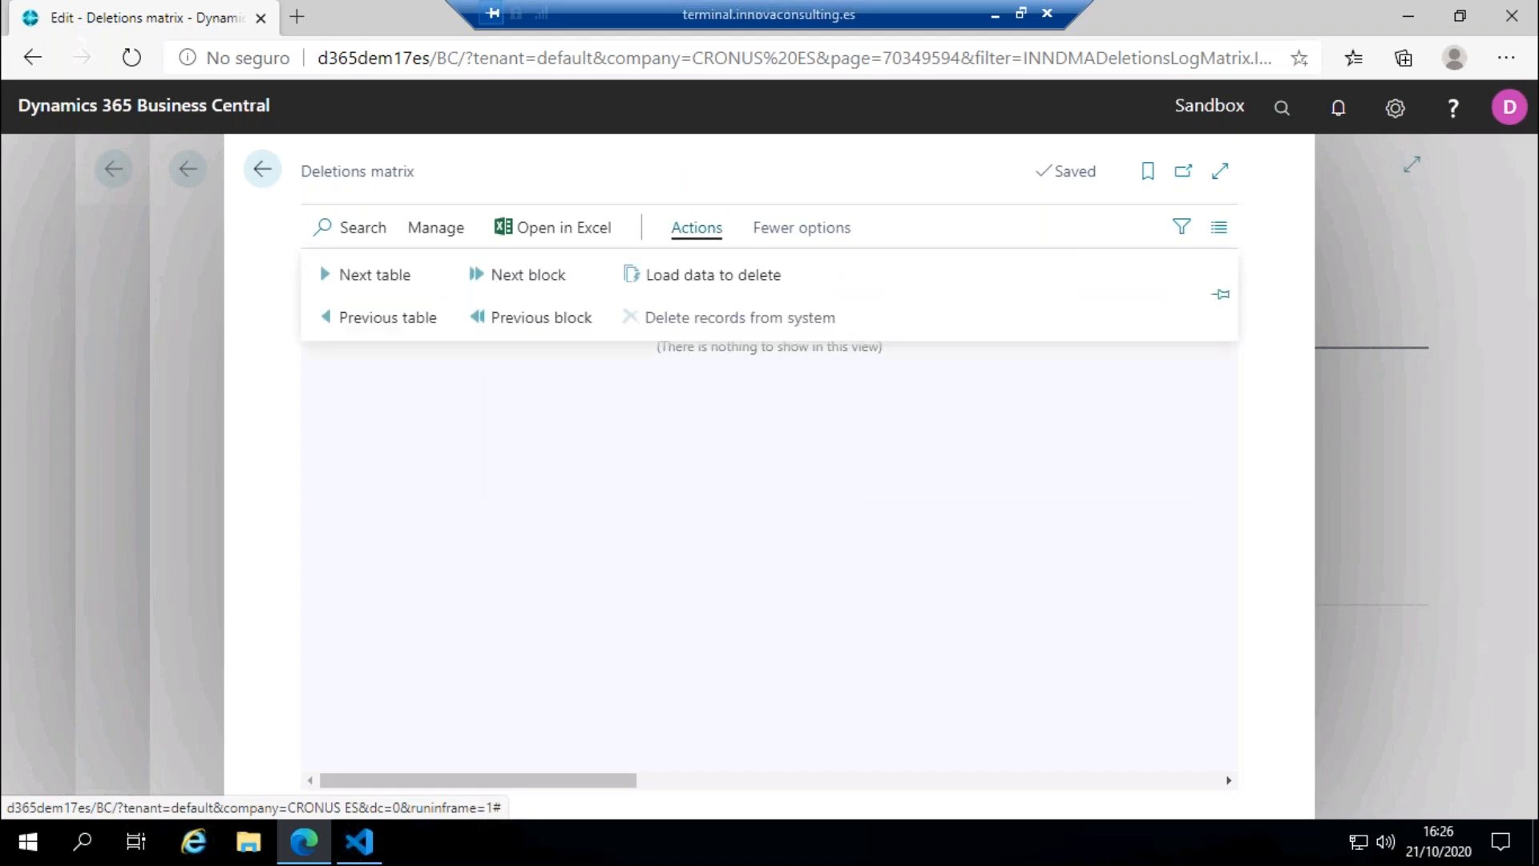
{"action": "left_click", "coordinate": [721, 277]}
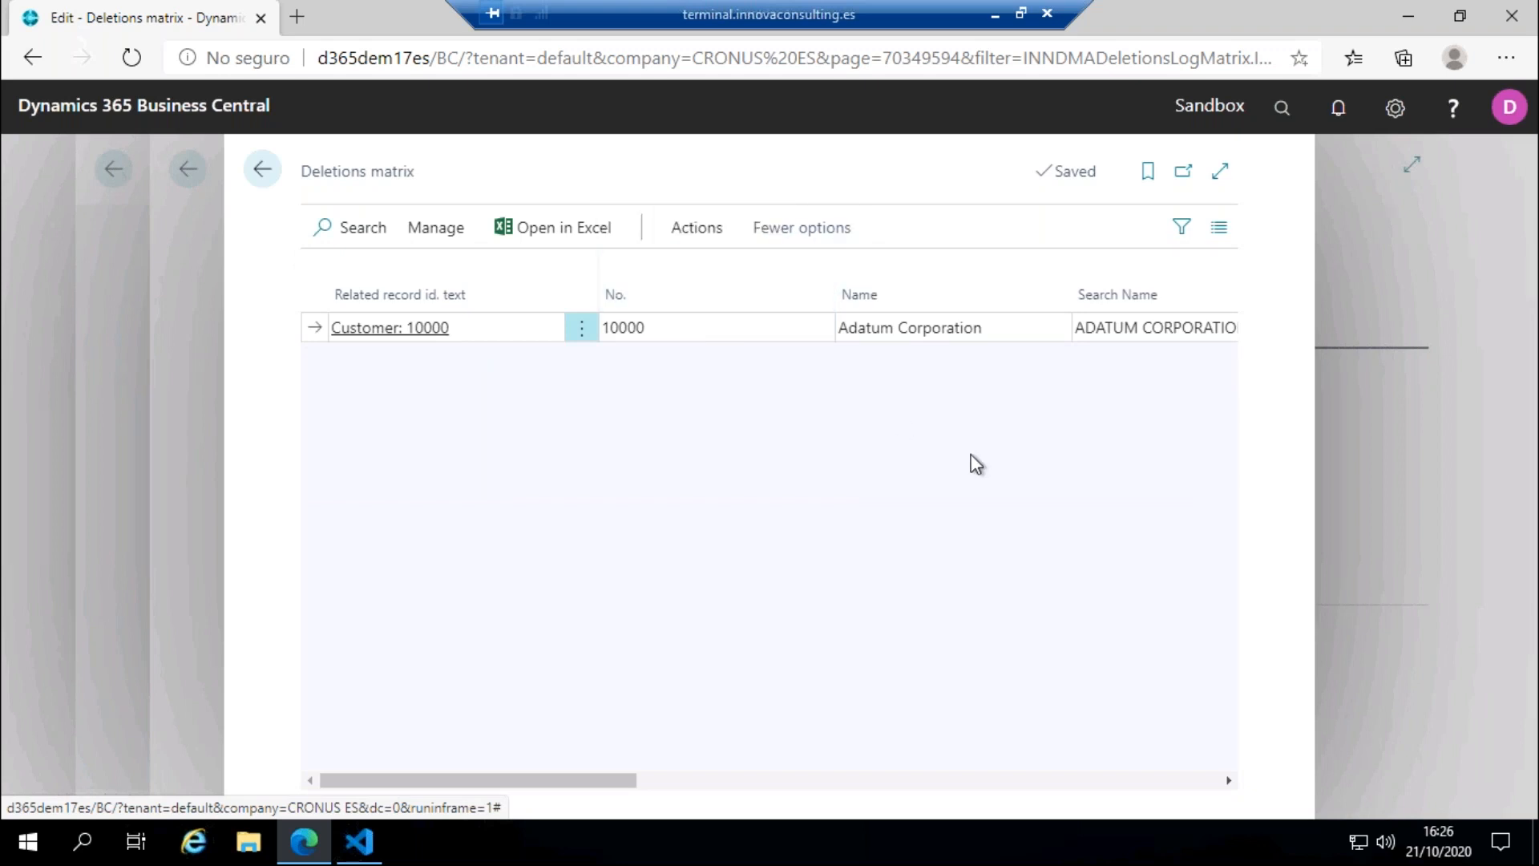
{"action": "left_click_drag", "start_coordinate": [605, 780], "coordinate": [484, 666]}
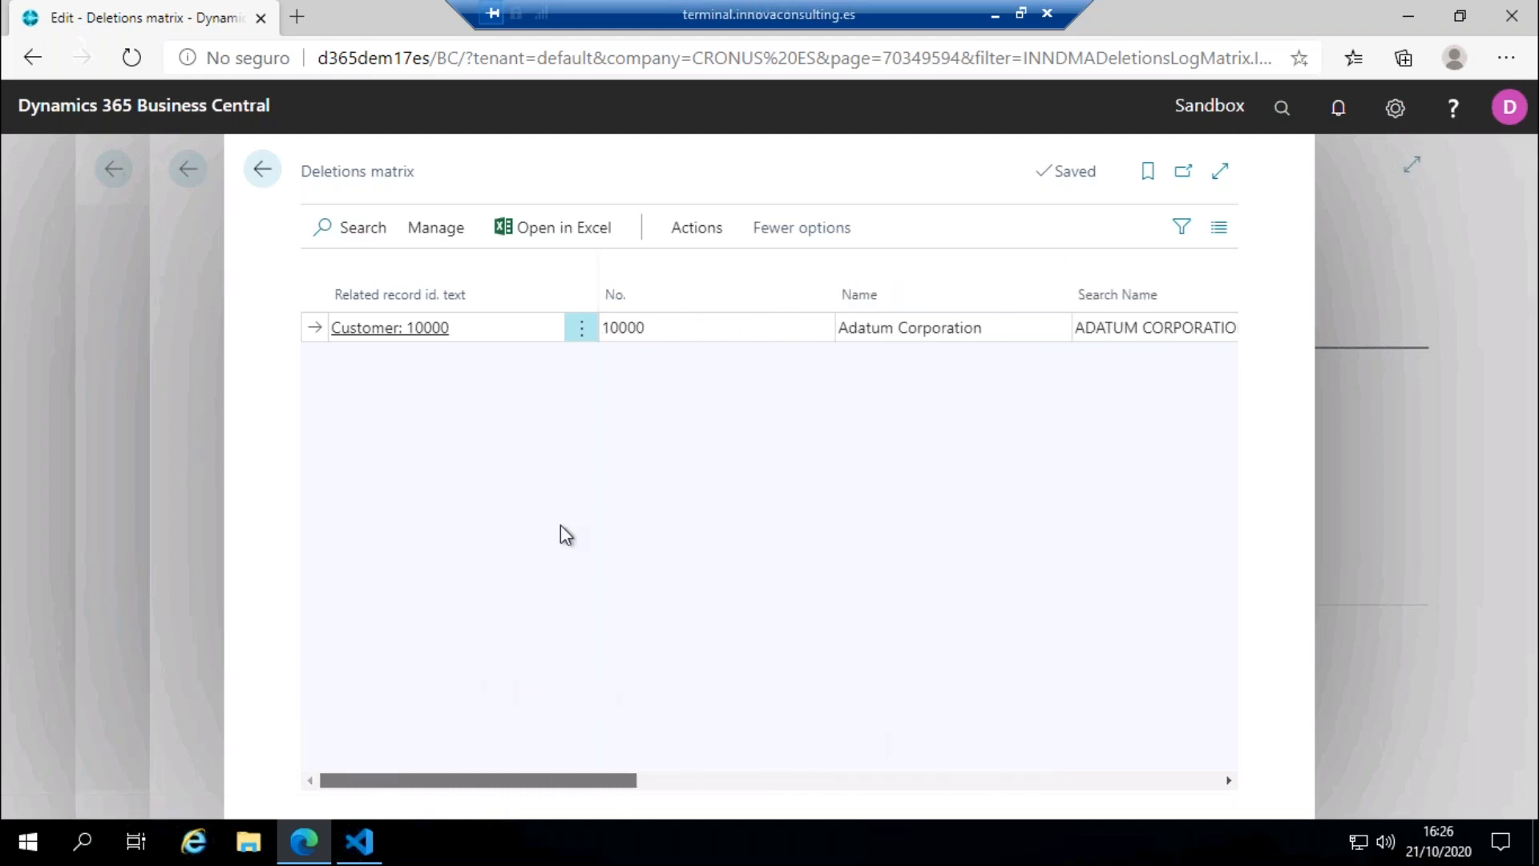
Step: Delete the loaded Adatum Corporation record from the system, confirming it with the customer ID from the Innova Online portal
{"action": "left_click", "coordinate": [678, 233]}
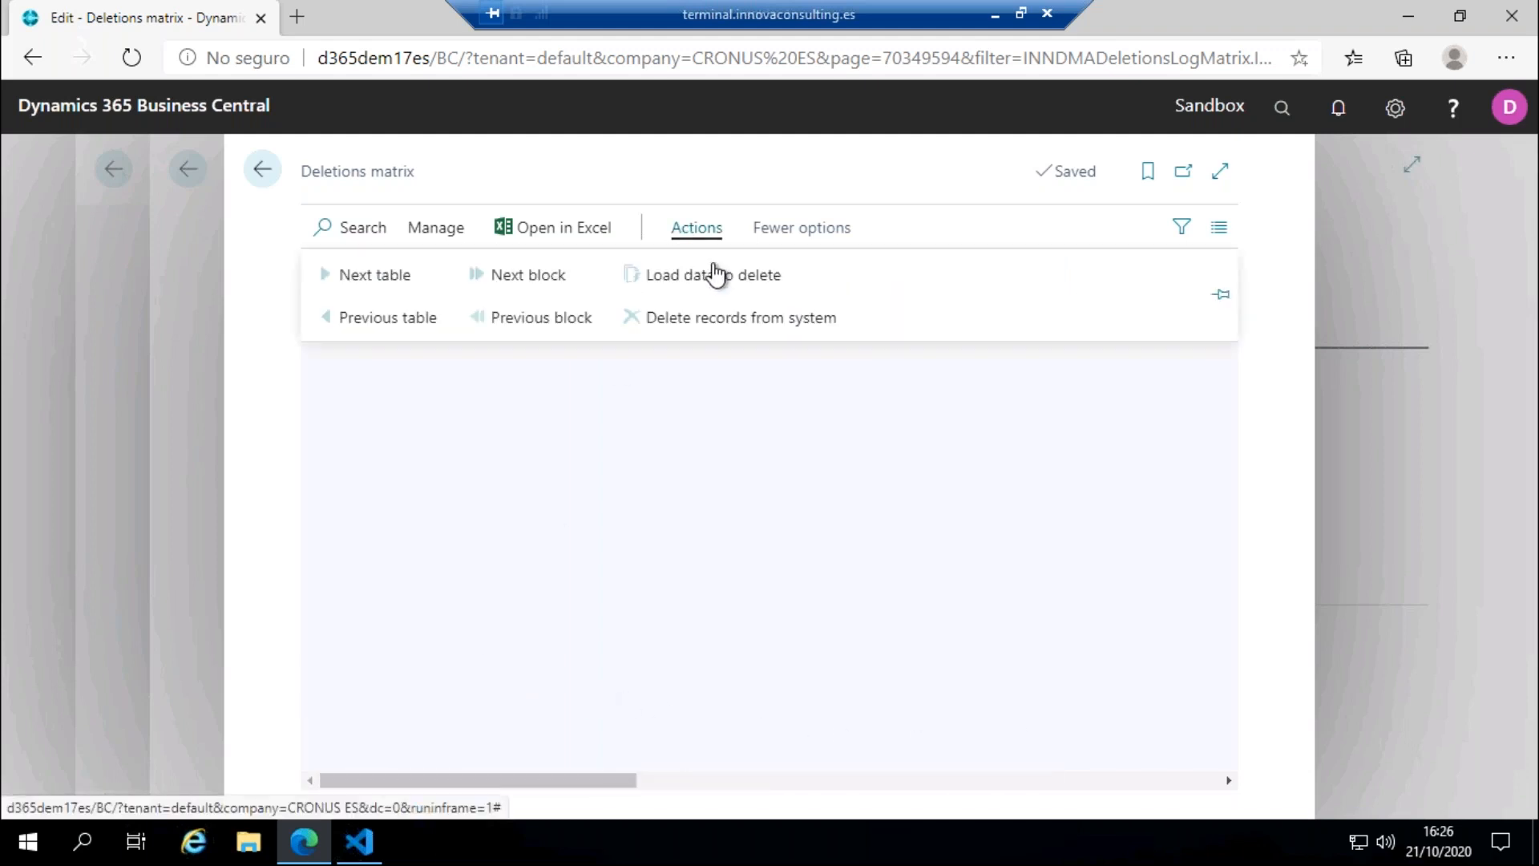
{"action": "left_click", "coordinate": [734, 319]}
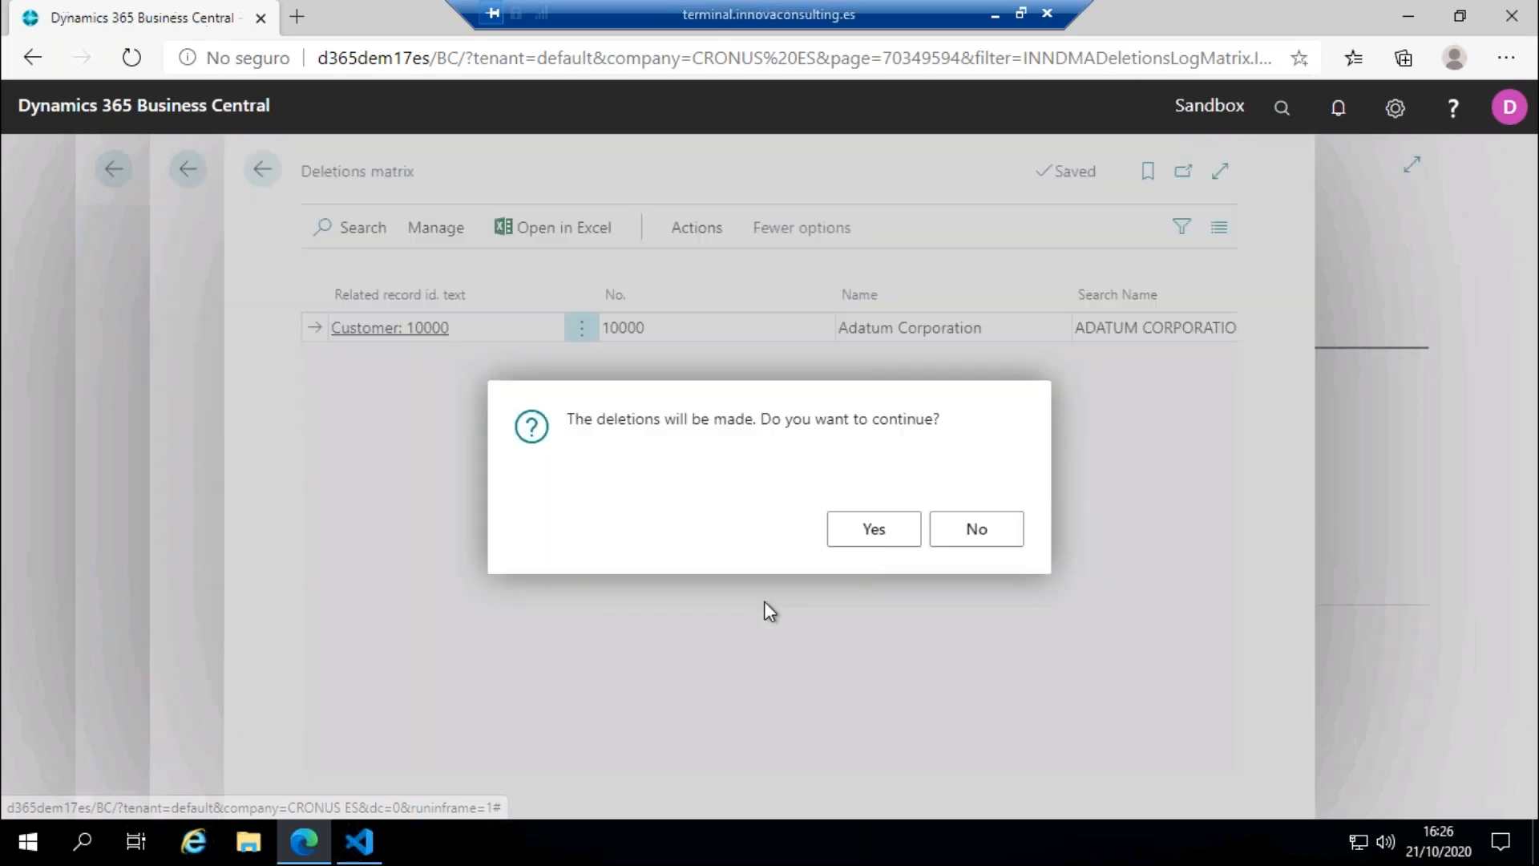
{"action": "left_click", "coordinate": [873, 529]}
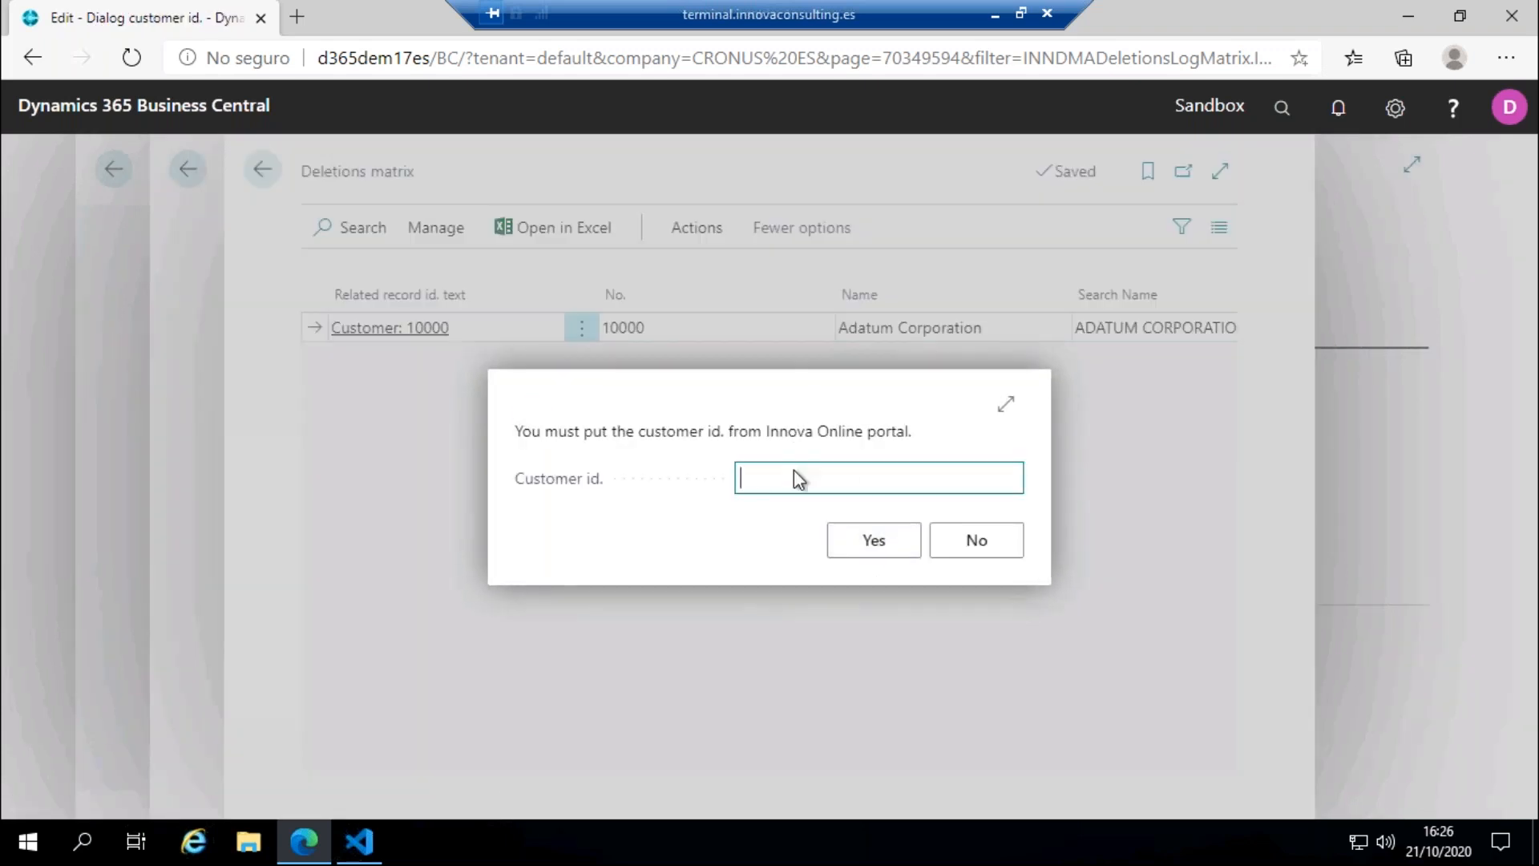
{"action": "type", "text": "491af63-eae3-4c8c-90c3-5ef03dbb3c71"}
{"action": "left_click_drag", "start_coordinate": [826, 479], "coordinate": [658, 476]}
{"action": "left_click", "coordinate": [768, 488]}
{"action": "left_click", "coordinate": [874, 541]}
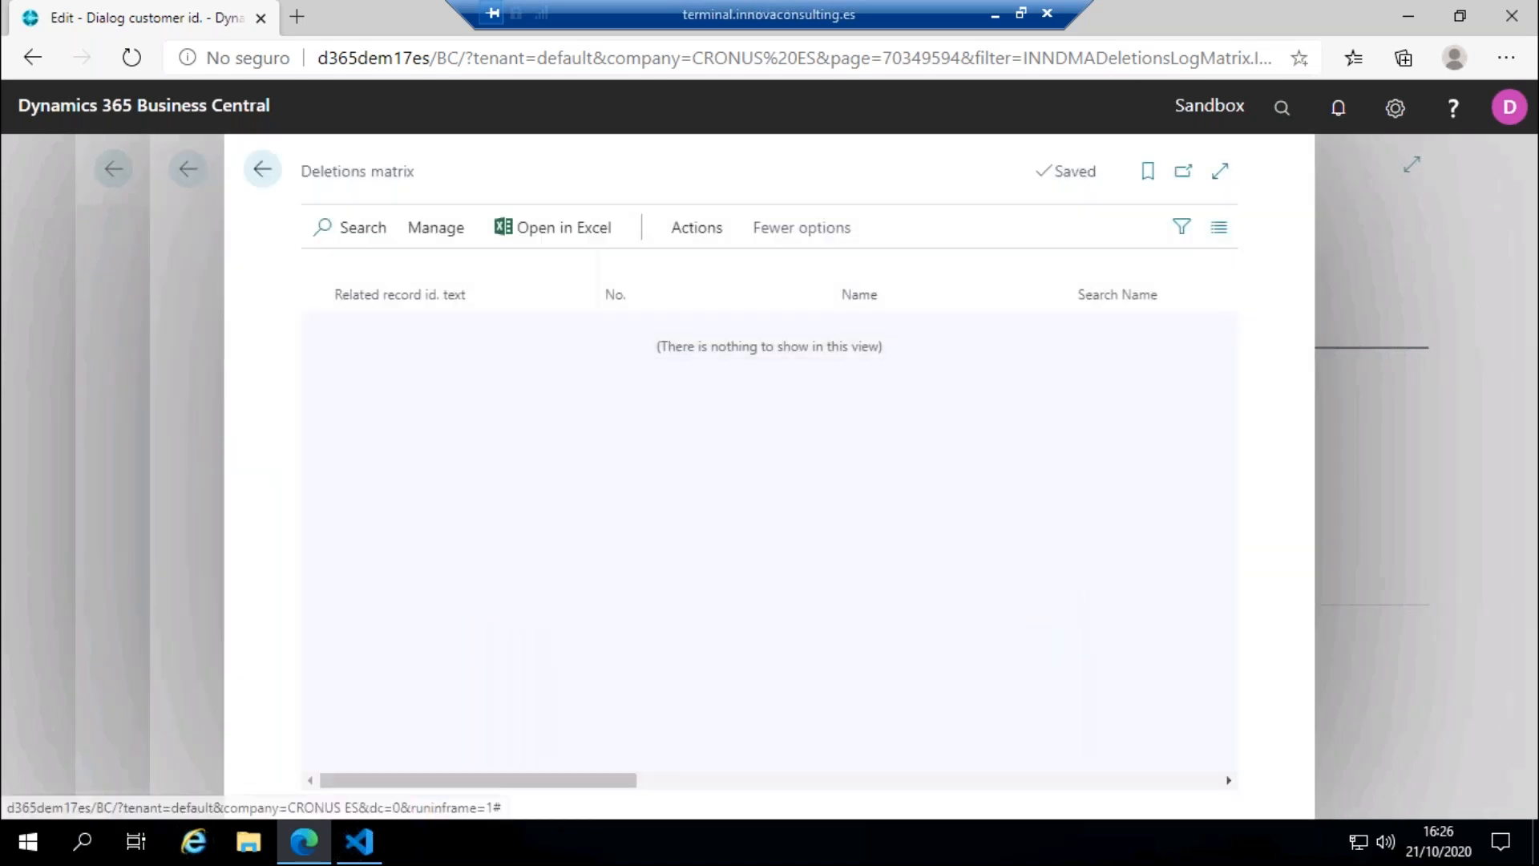
Step: Close the deletions matrix, search for customers and check the Customers list for Adatum Corporation
{"action": "left_click", "coordinate": [263, 171]}
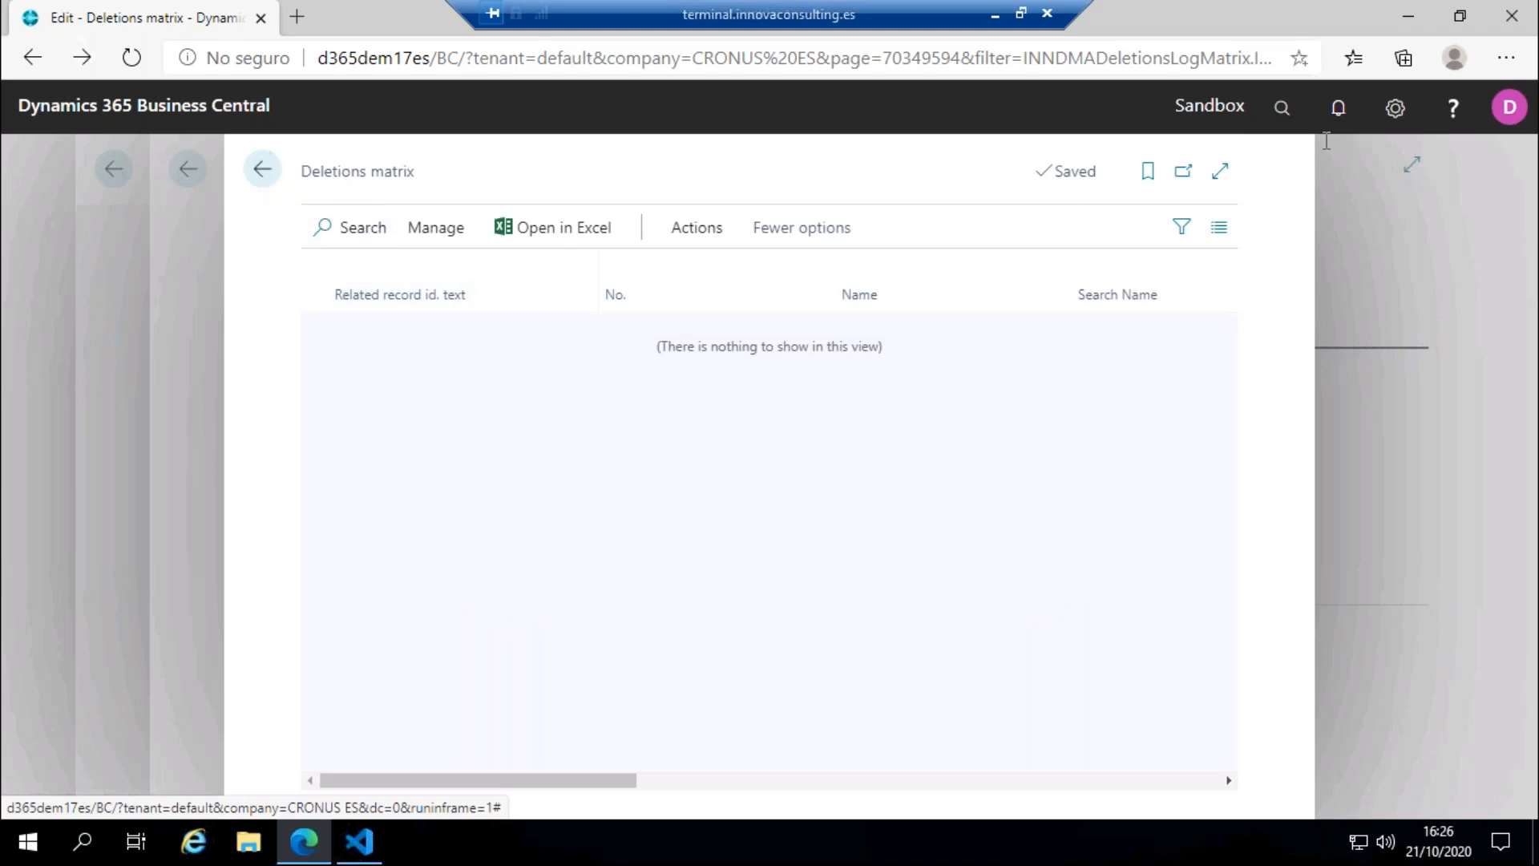
{"action": "key", "text": "alt+q"}
{"action": "type", "text": "c"}
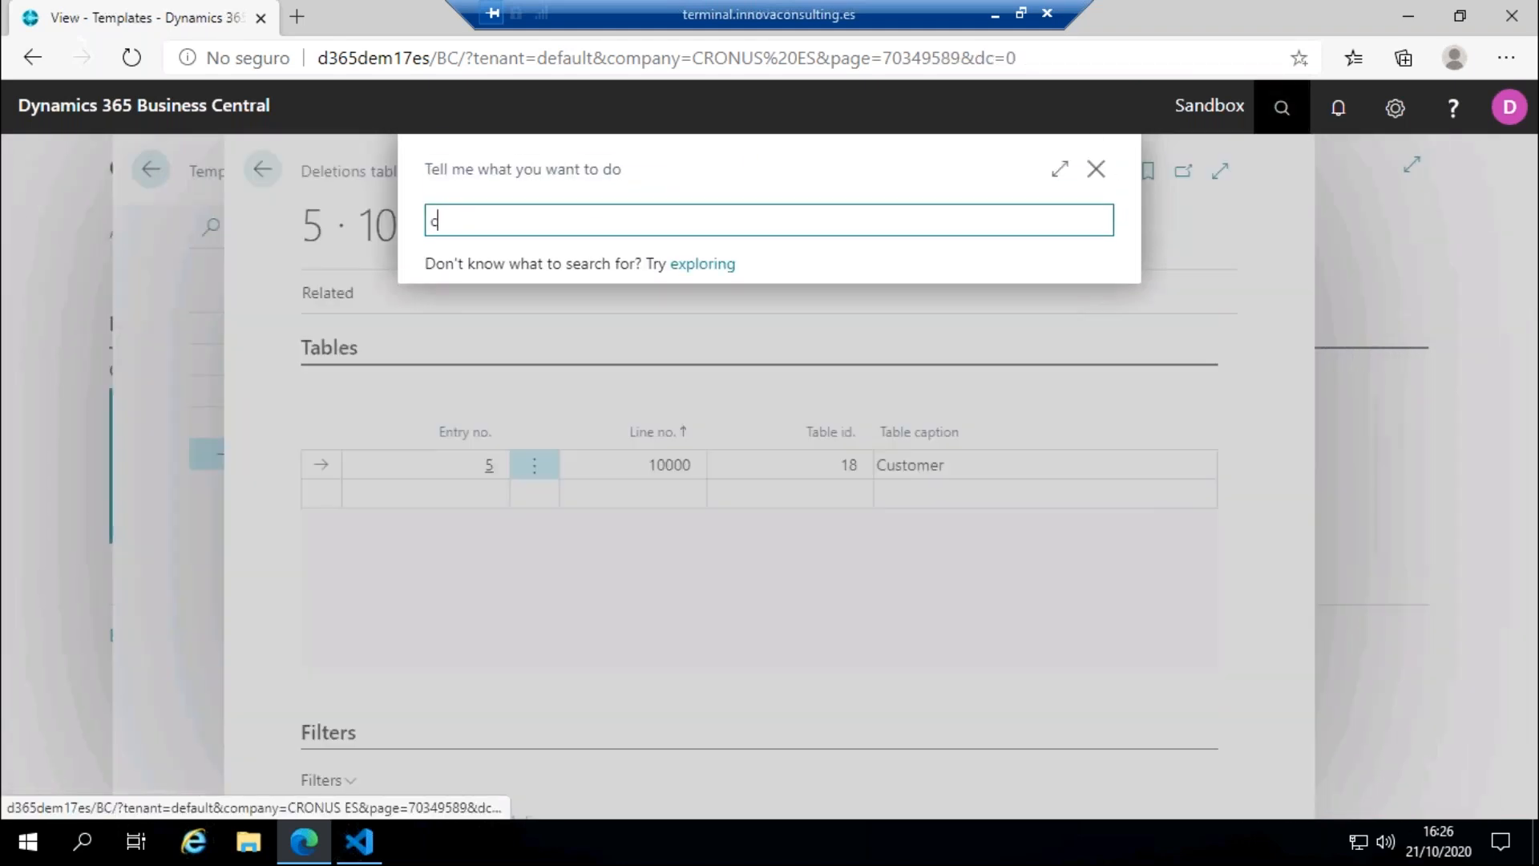
{"action": "type", "text": "ustomers"}
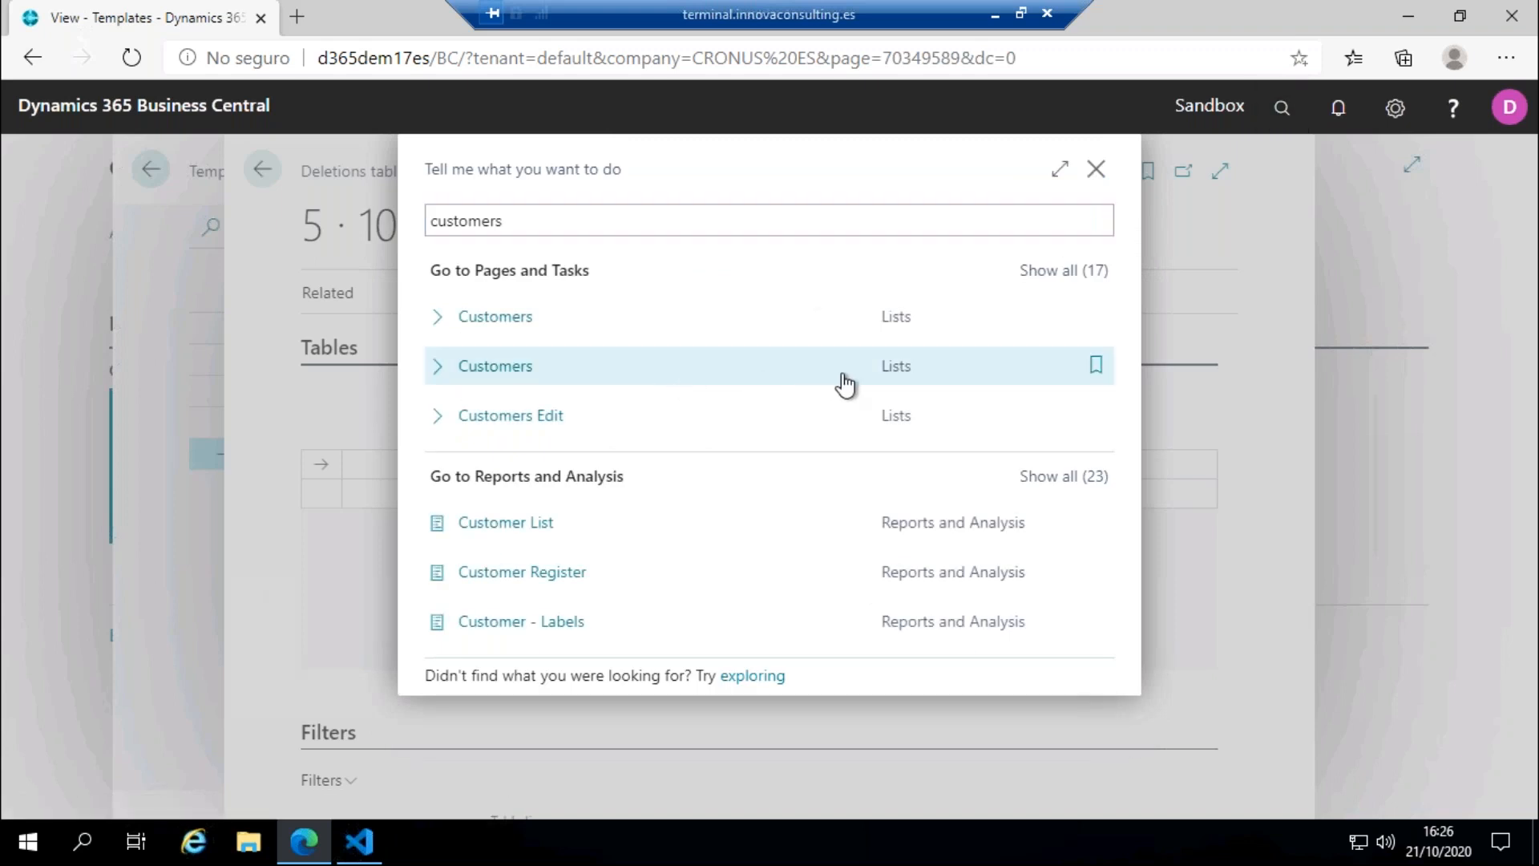
{"action": "left_click", "coordinate": [868, 373]}
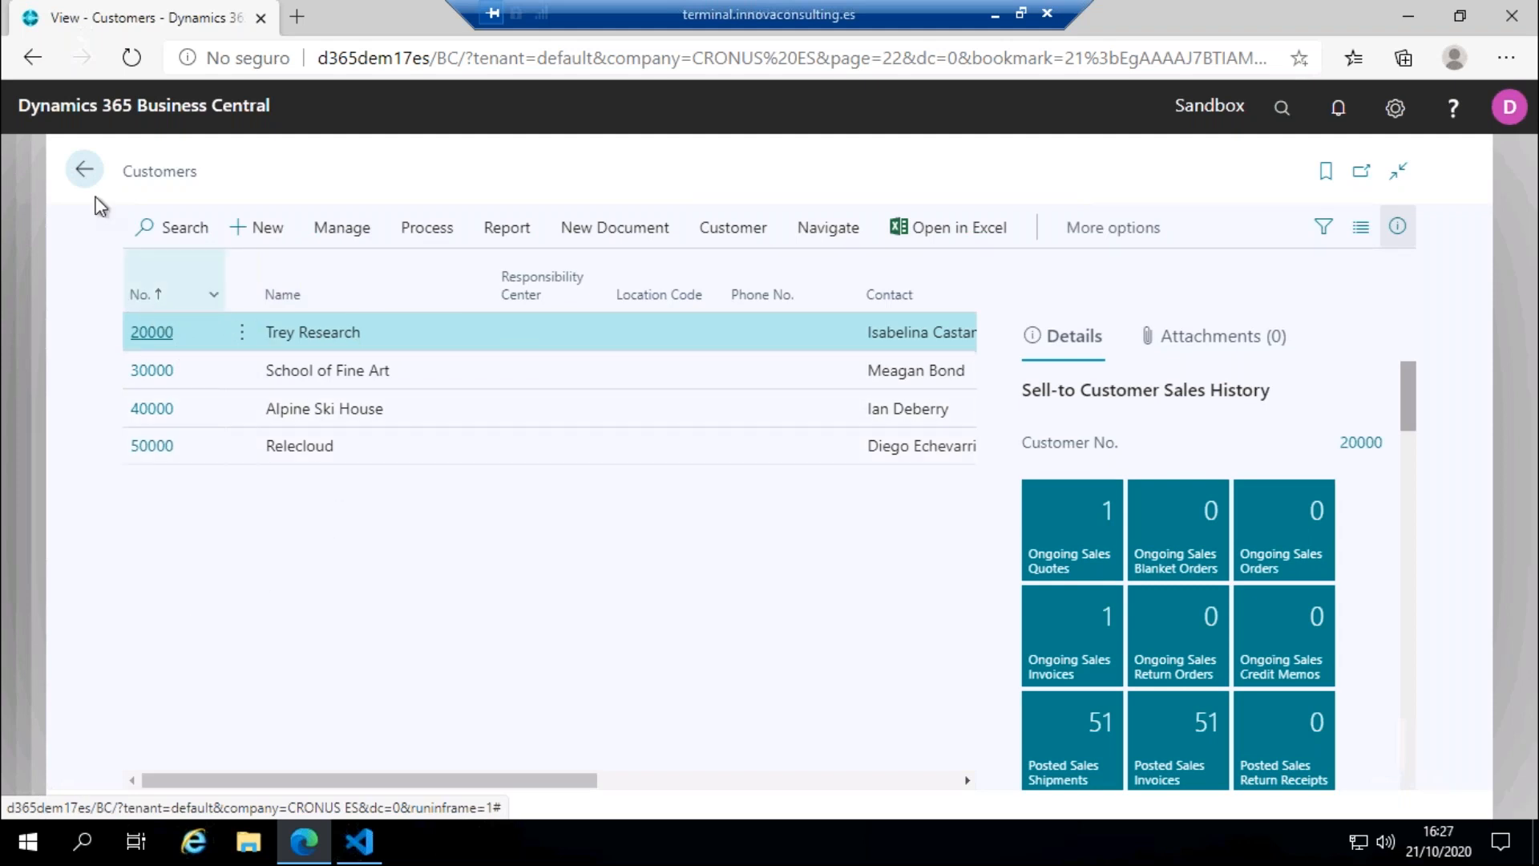
{"action": "left_click", "coordinate": [85, 171]}
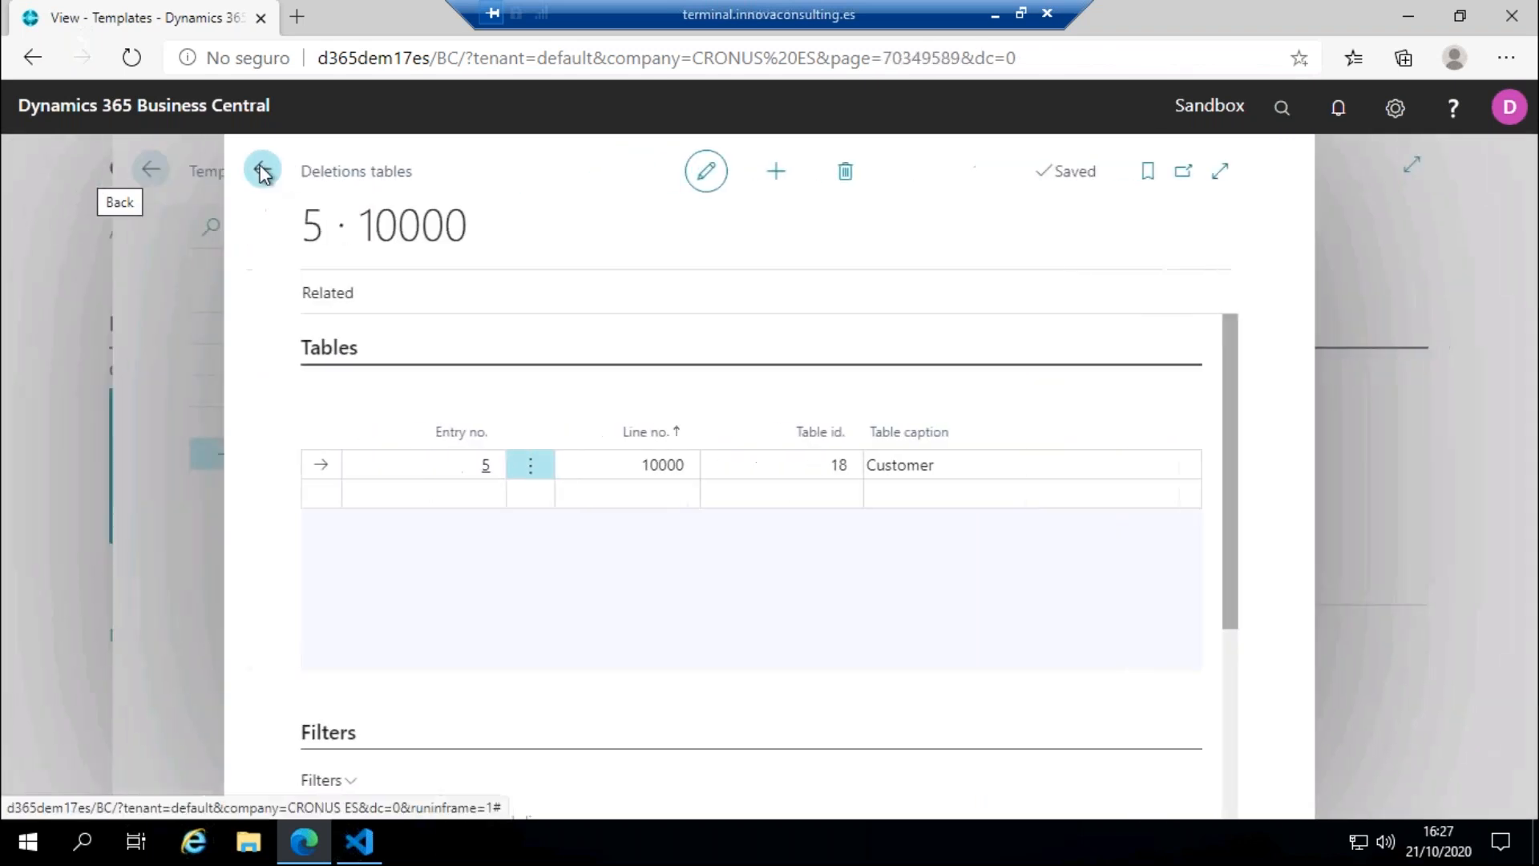
Step: Return to the deletions templates and open the executed deletions of the Customer Template
{"action": "left_click", "coordinate": [263, 170]}
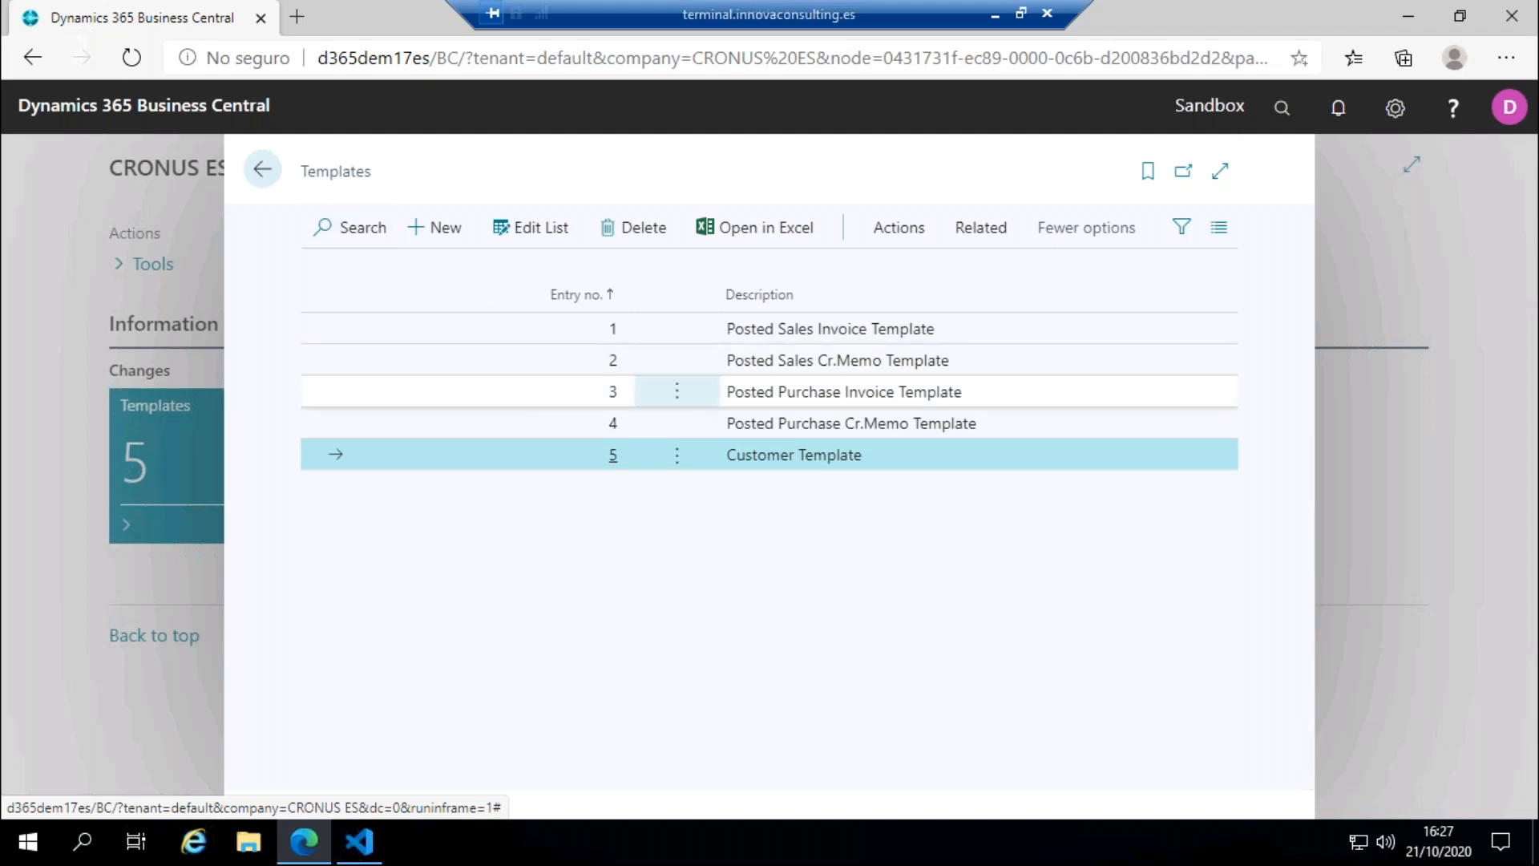
{"action": "left_click", "coordinate": [954, 230]}
{"action": "left_click", "coordinate": [794, 286]}
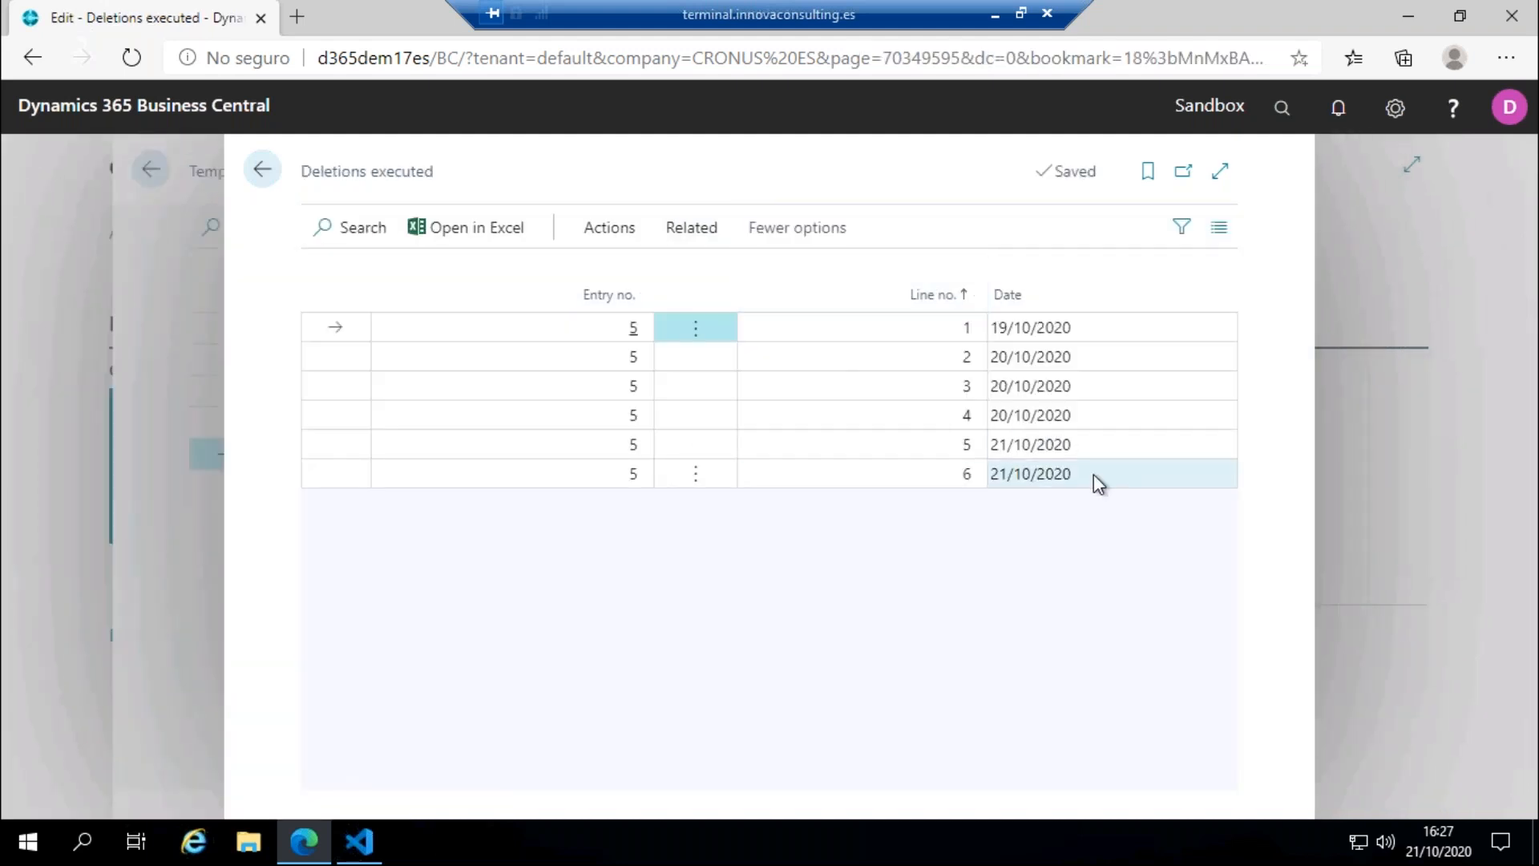
Step: Revert the executed deletion on line 6, confirming it with the customer ID from the Innova Online portal
{"action": "left_click", "coordinate": [1094, 474]}
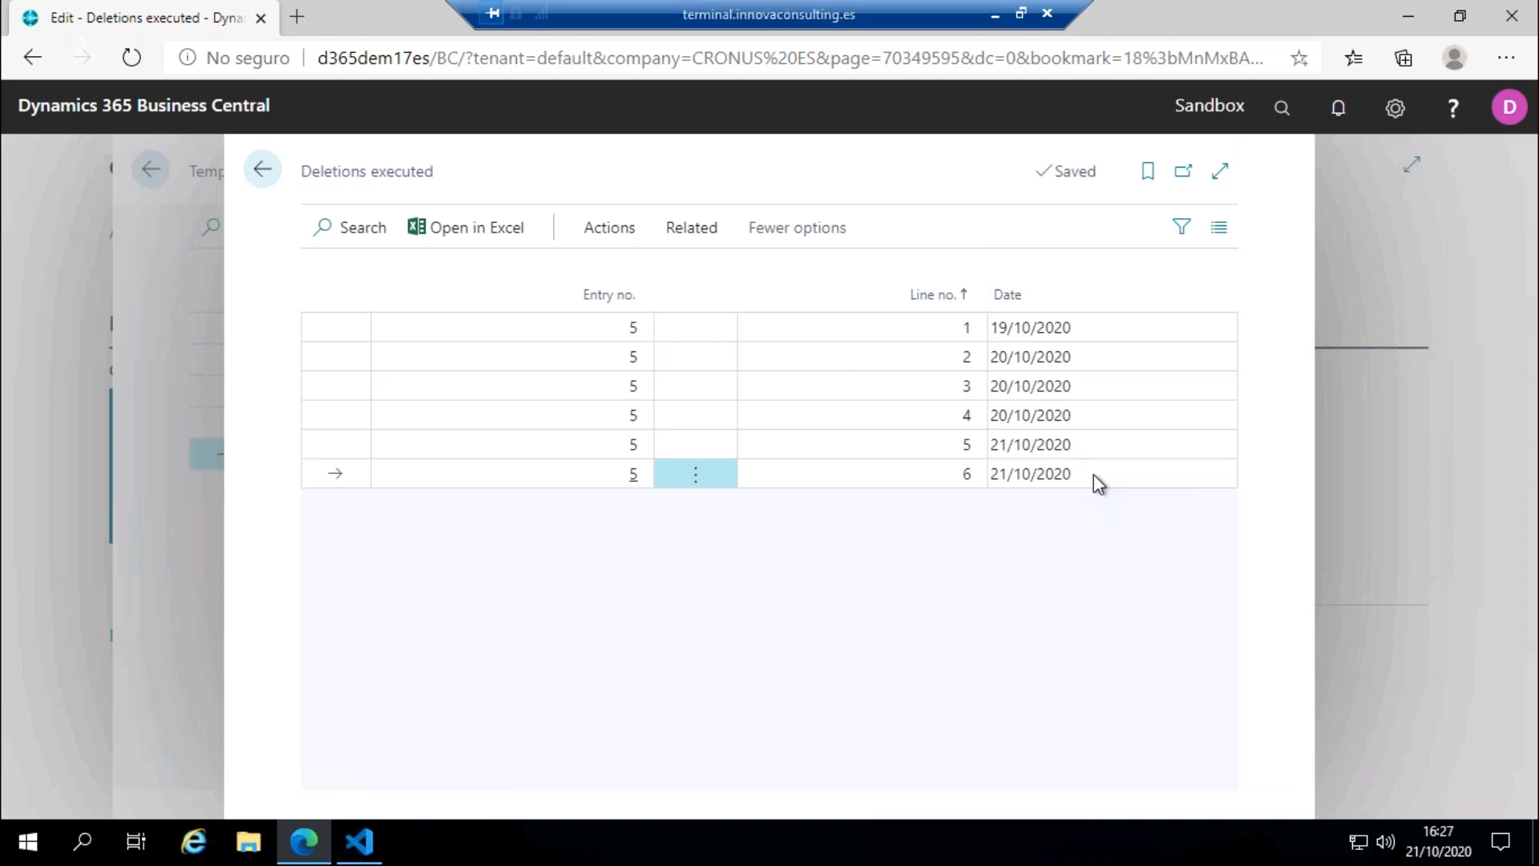
{"action": "left_click", "coordinate": [609, 228]}
{"action": "left_click", "coordinate": [368, 277]}
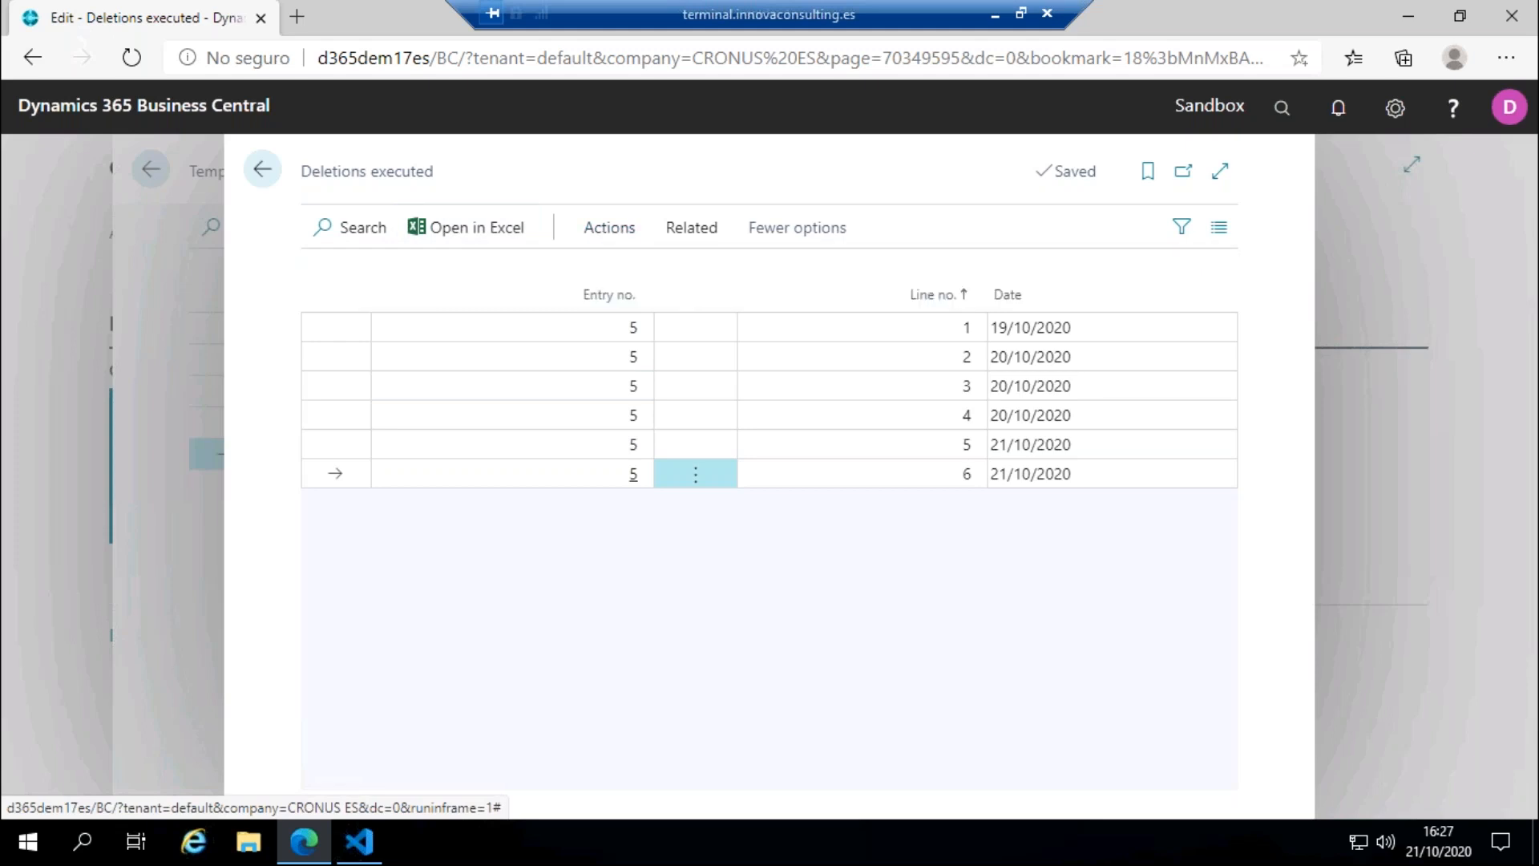
{"action": "left_click", "coordinate": [902, 533]}
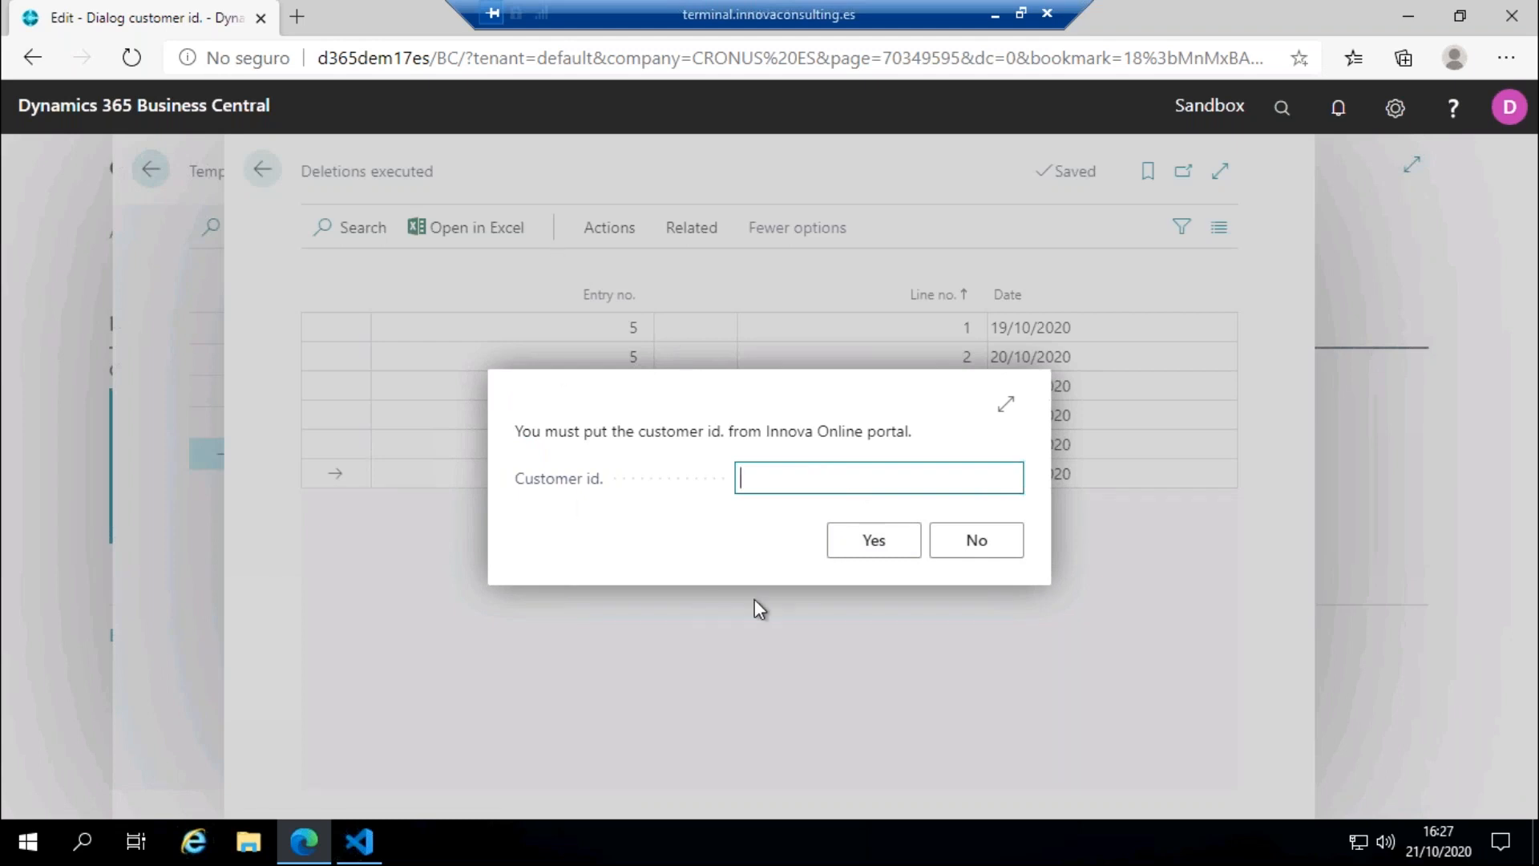
{"action": "type", "text": "5491af63-eae3-4c8c-90c3-5ef03dbb3c71"}
{"action": "left_click_drag", "start_coordinate": [831, 479], "coordinate": [585, 478]}
{"action": "left_click", "coordinate": [875, 544]}
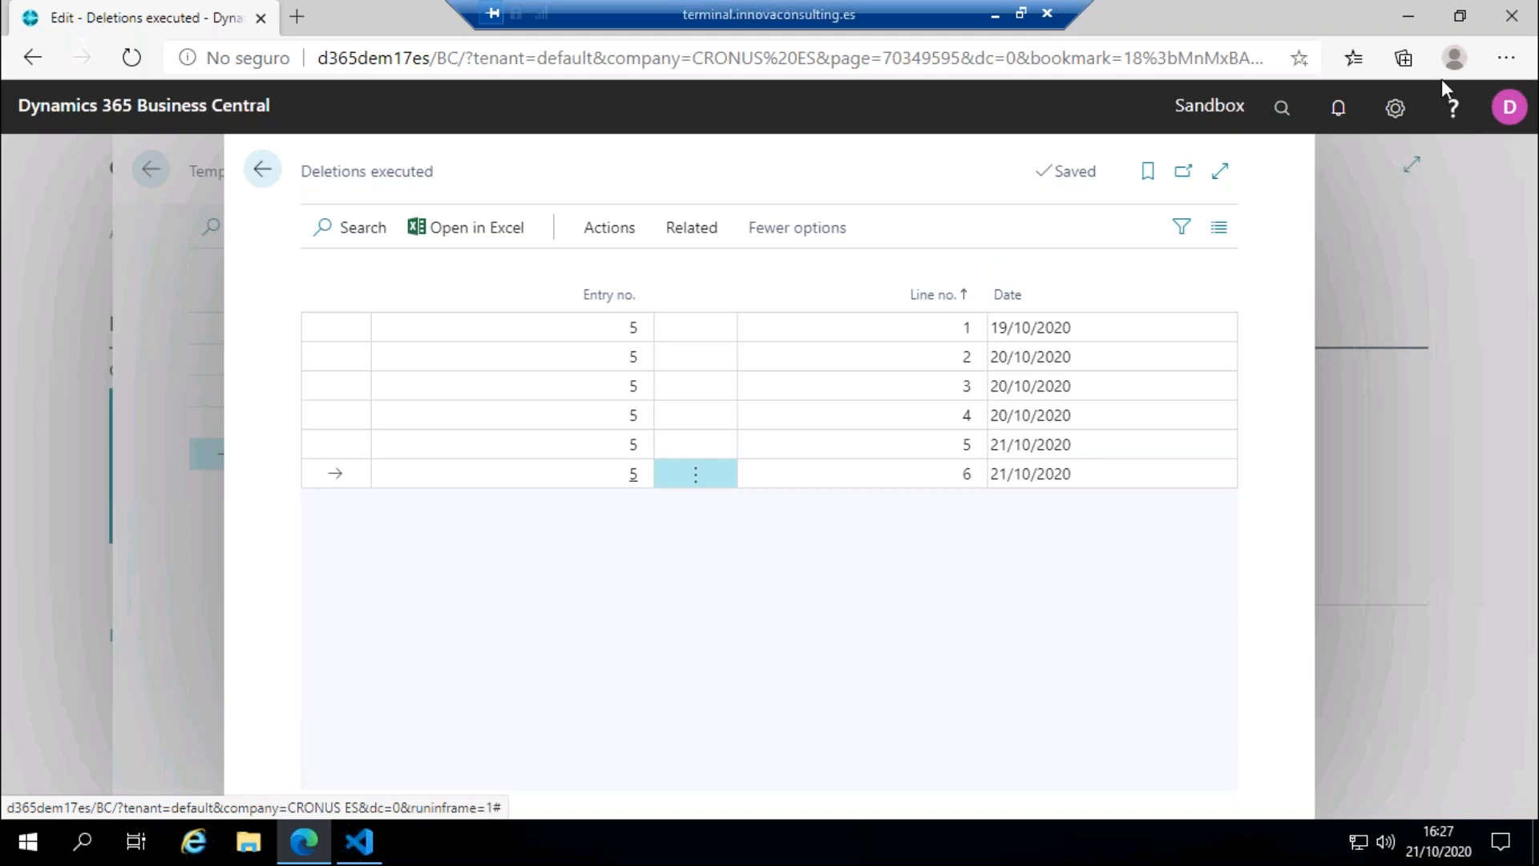
Step: Search for customers, check the Customers list for the restored Adatum Corporation and return to the role center
{"action": "left_click", "coordinate": [1278, 108]}
{"action": "type", "text": "customers"}
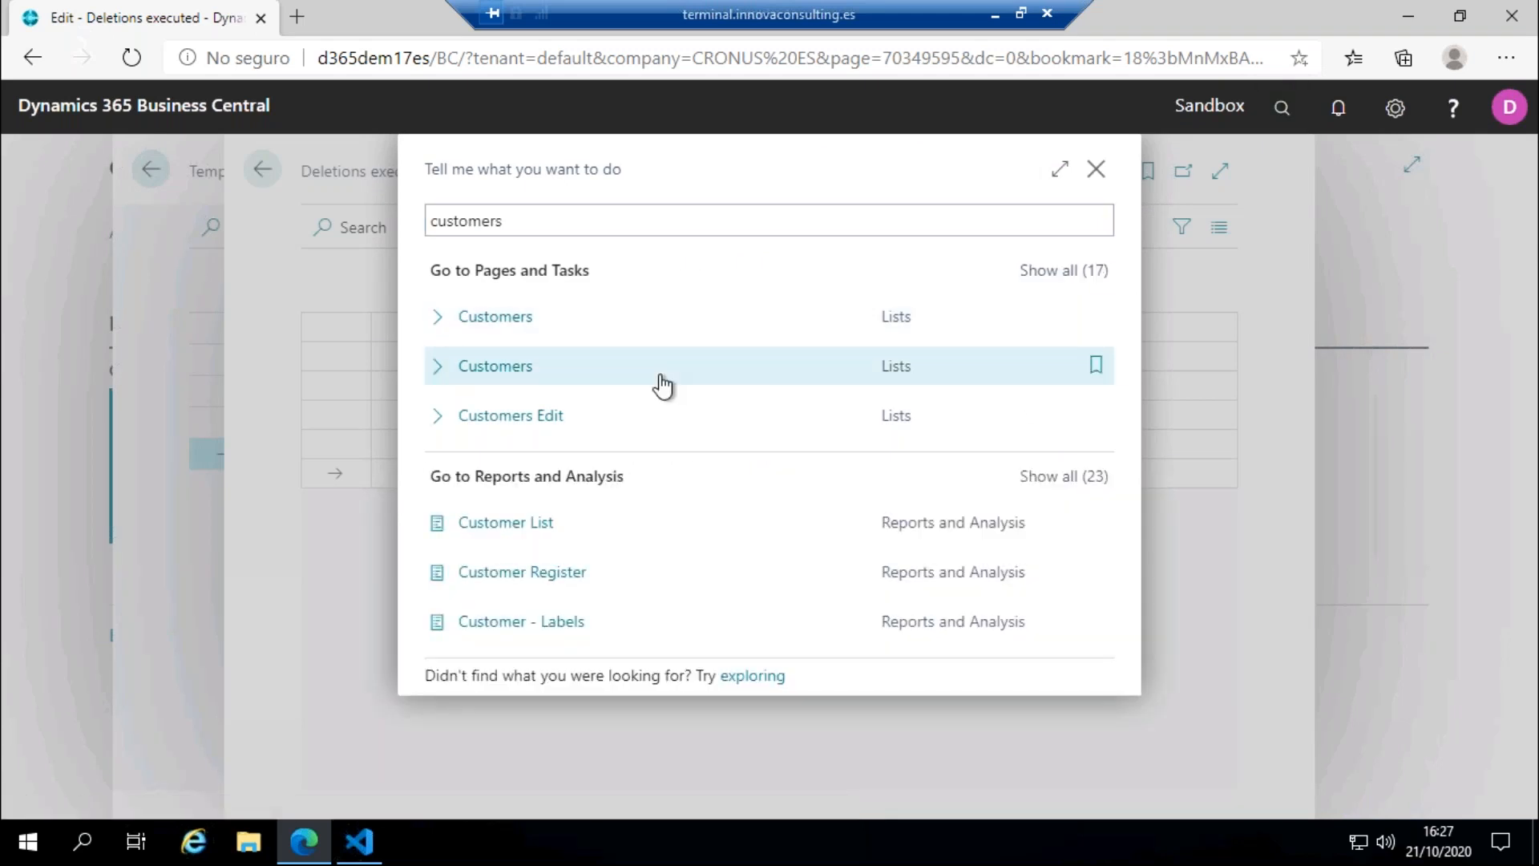
{"action": "left_click", "coordinate": [652, 315]}
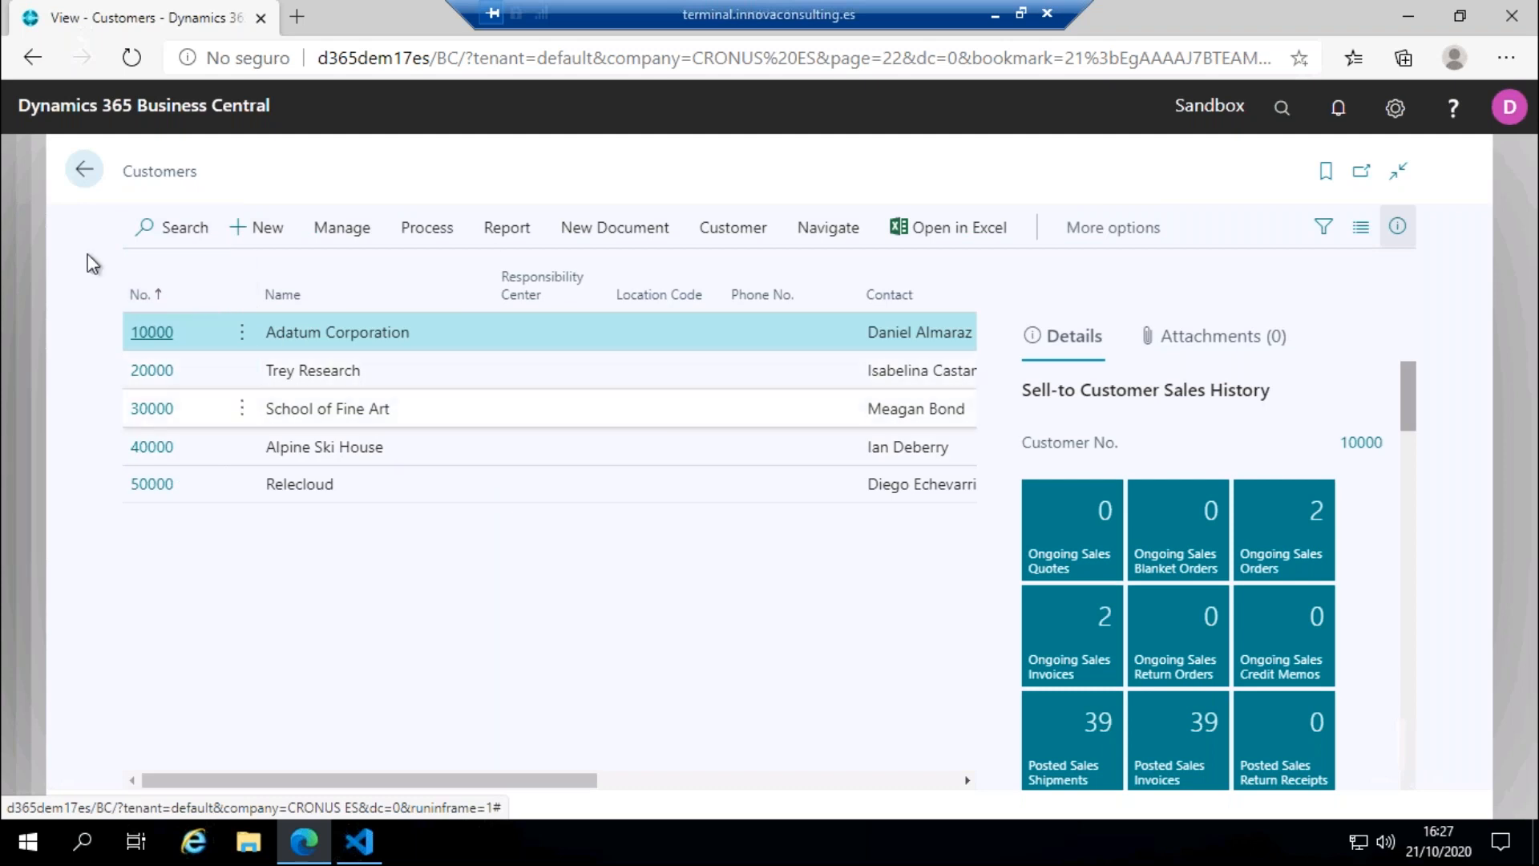
{"action": "left_click", "coordinate": [85, 169]}
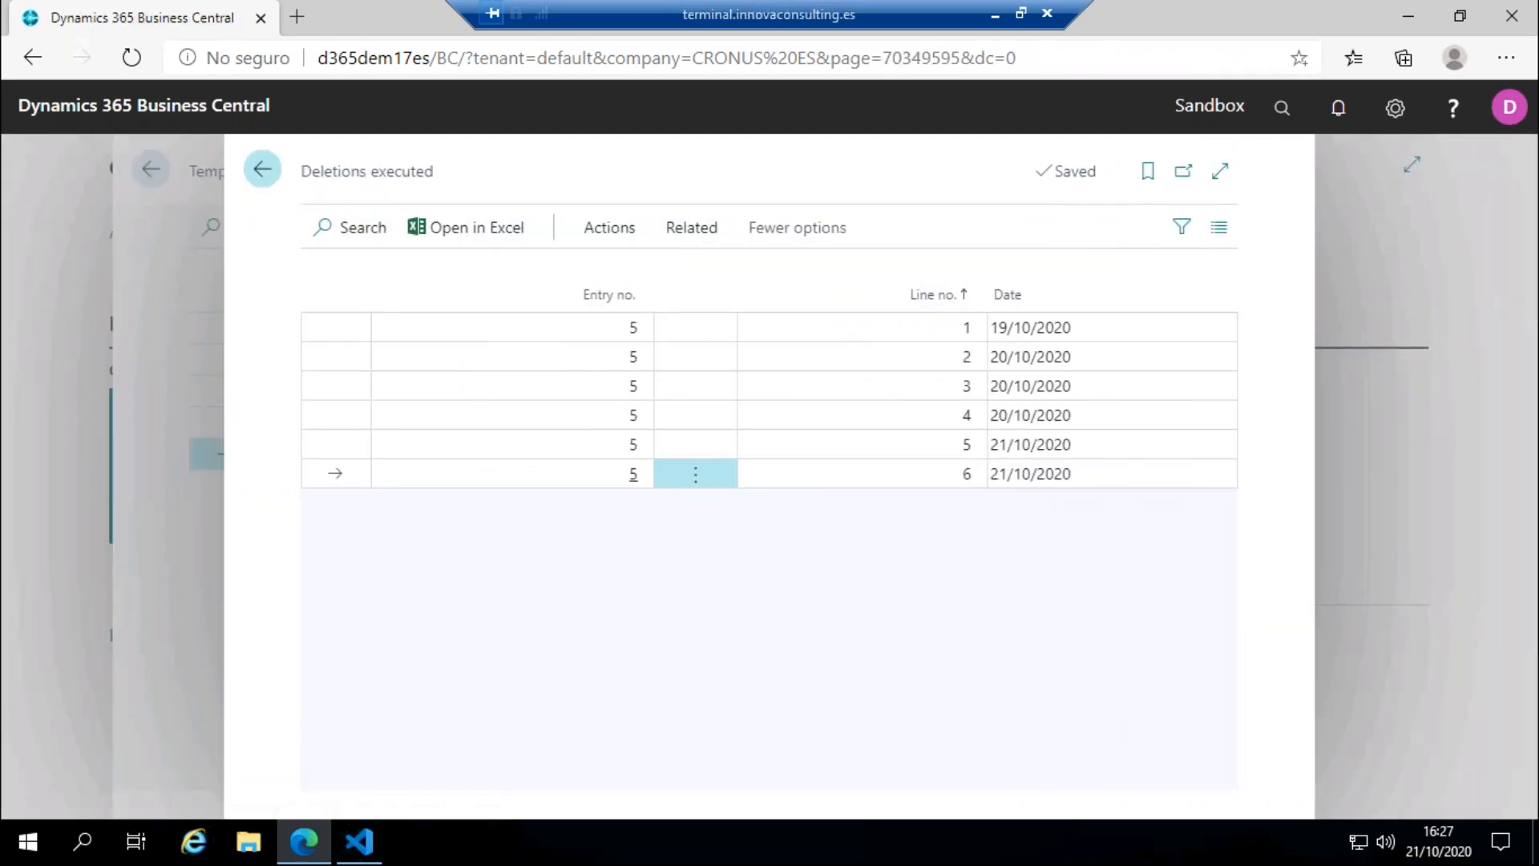
{"action": "left_click", "coordinate": [262, 169]}
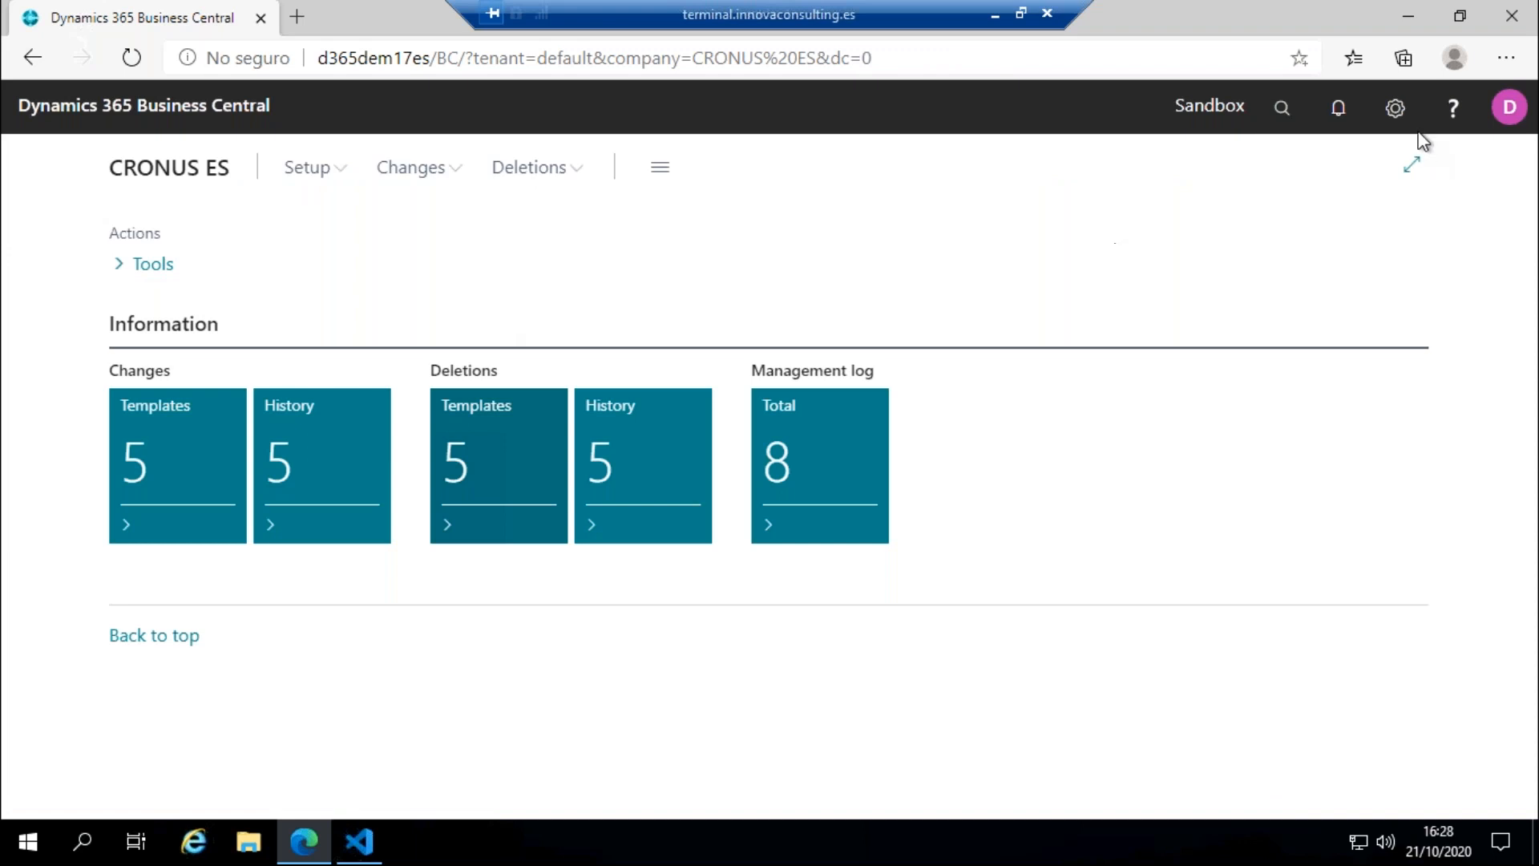
Step: Switch the user role to IN Apps Analyzer in My Settings
{"action": "left_click", "coordinate": [1393, 112]}
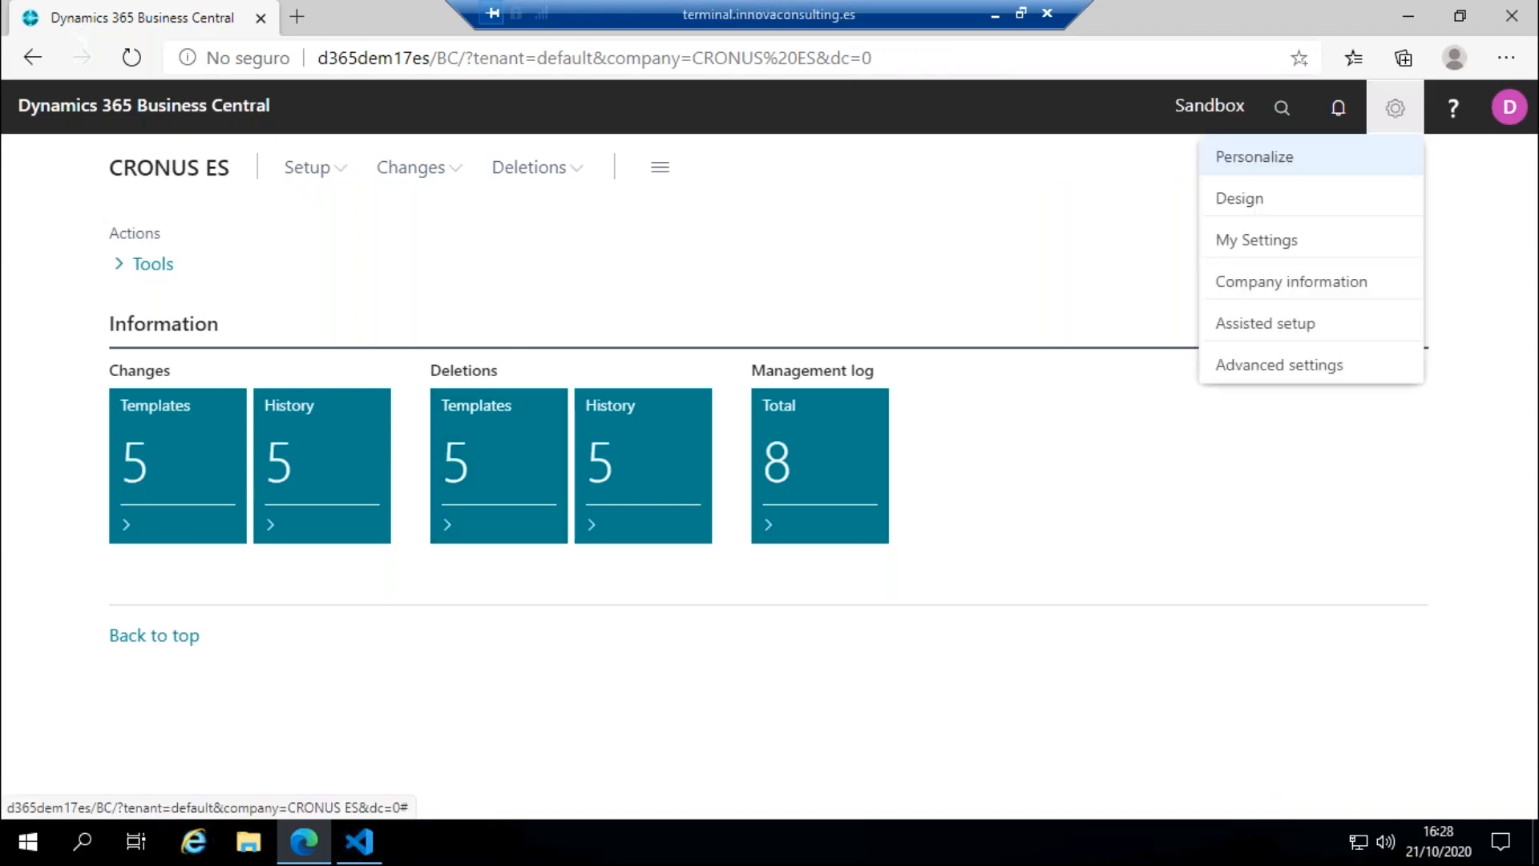
{"action": "left_click", "coordinate": [1319, 243]}
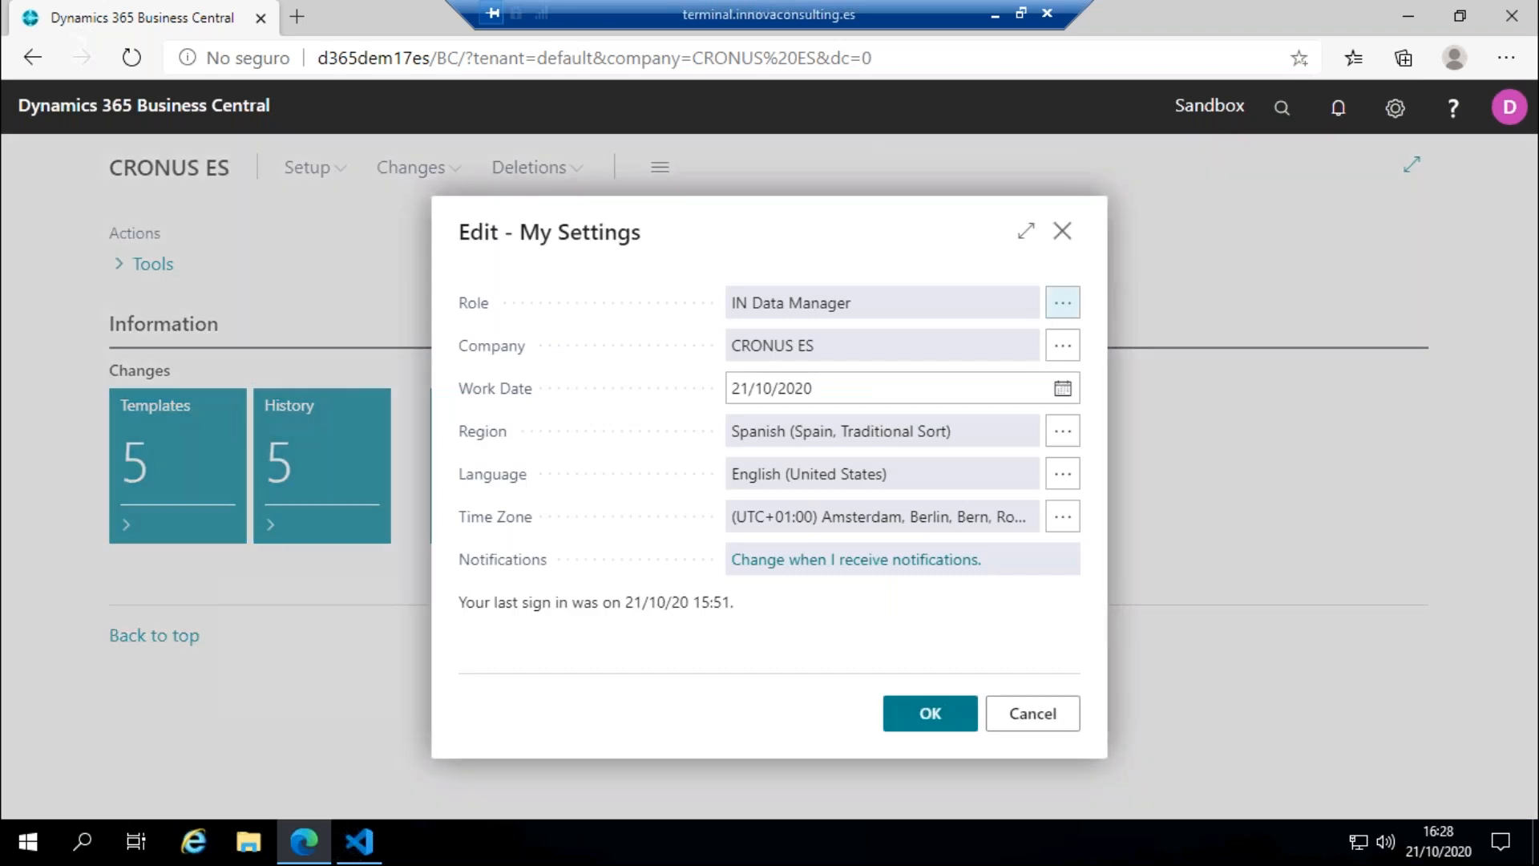
{"action": "left_click", "coordinate": [1052, 301]}
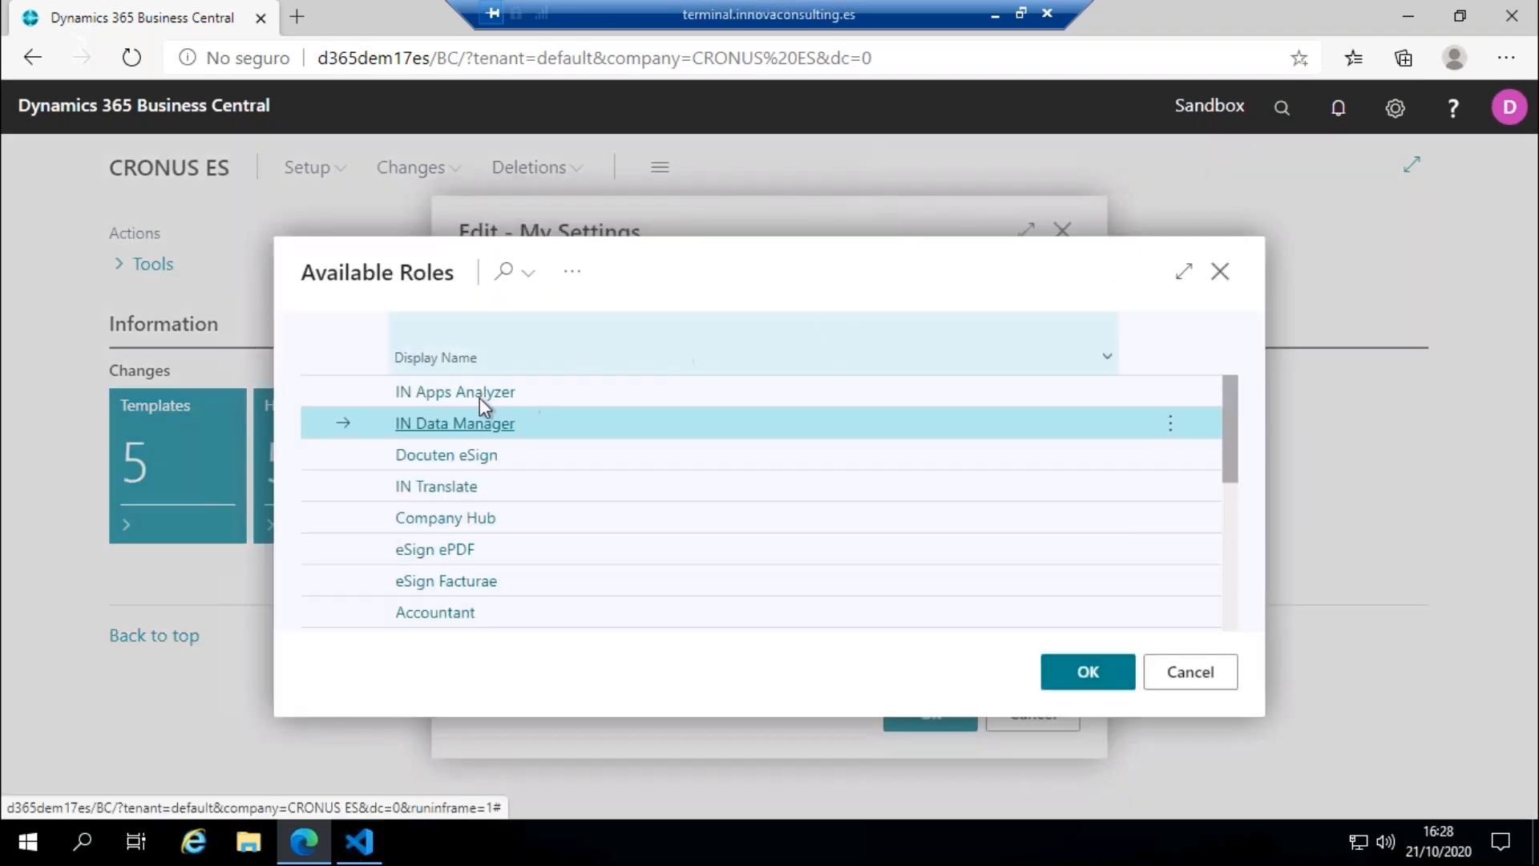
{"action": "left_click", "coordinate": [526, 392]}
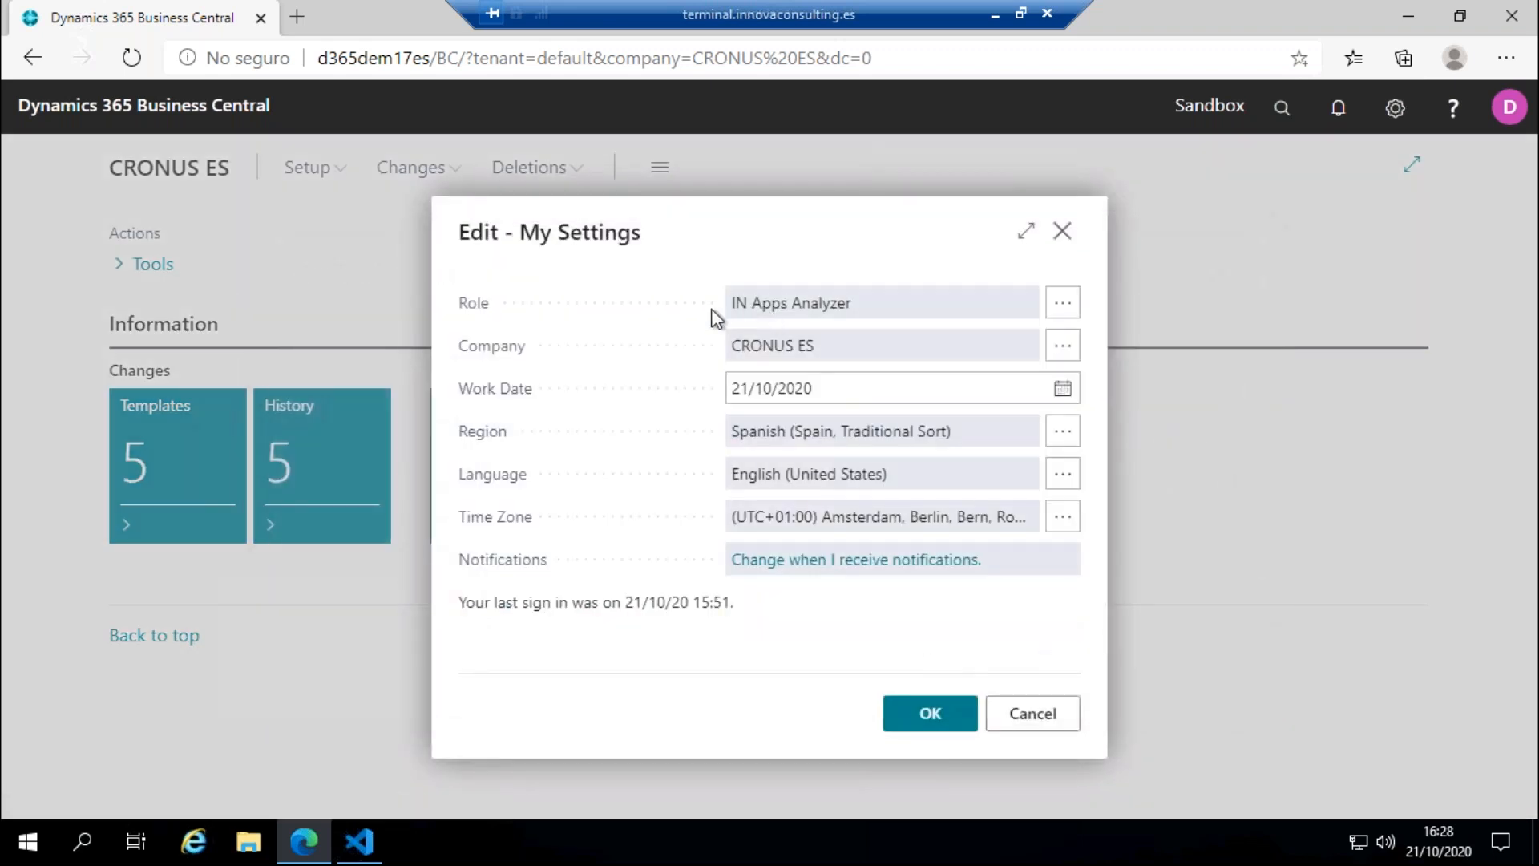
{"action": "left_click", "coordinate": [895, 711]}
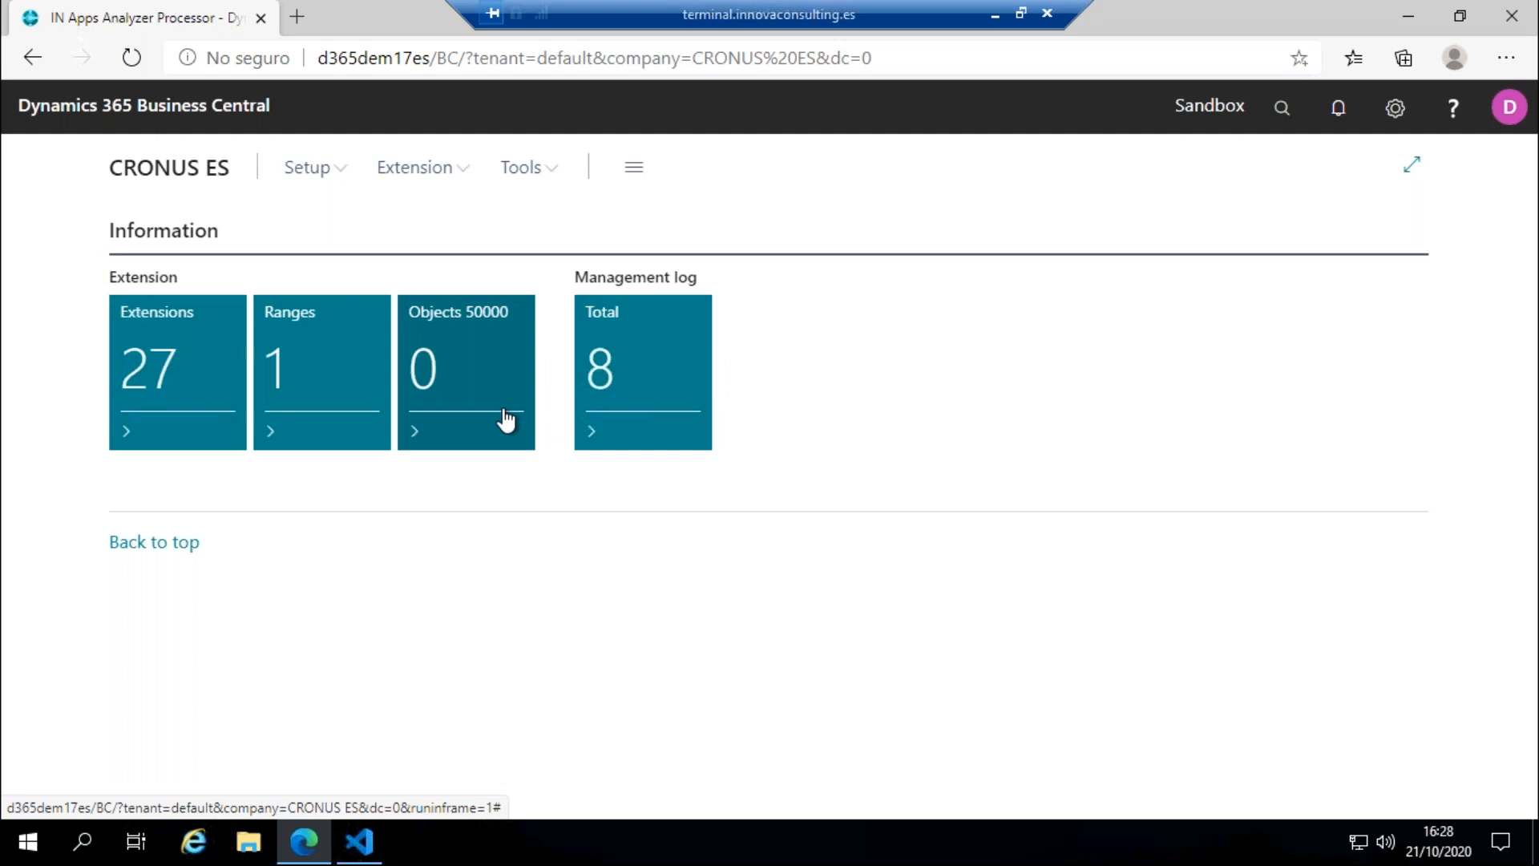
Step: Rerun the Set up IN Apps Analyzer guide from Assisted Setup, examine its Innova Online setup and close it without finishing
{"action": "left_click", "coordinate": [521, 167]}
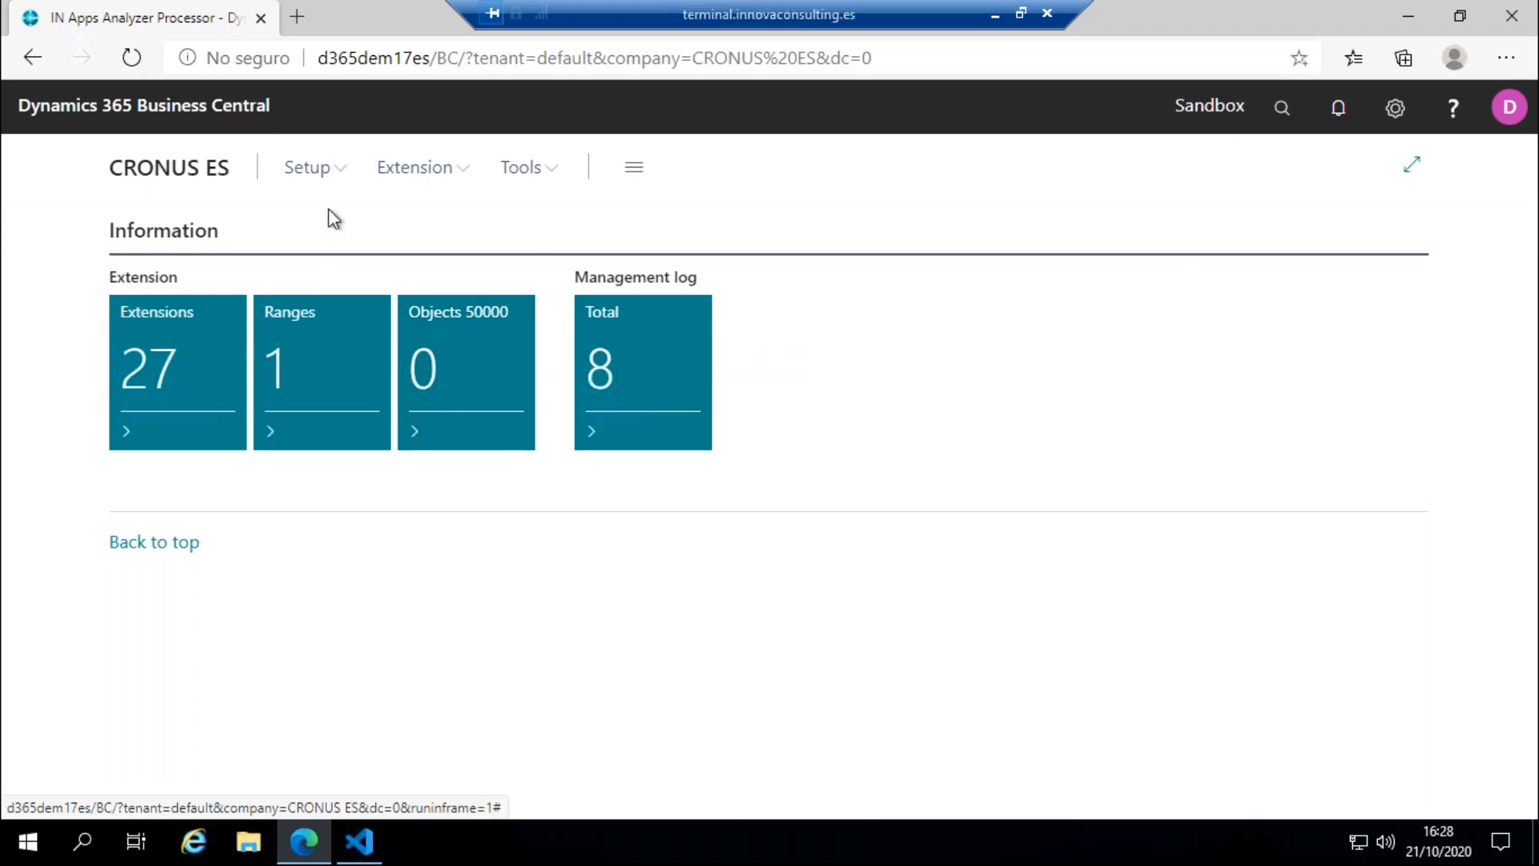
{"action": "left_click", "coordinate": [308, 168]}
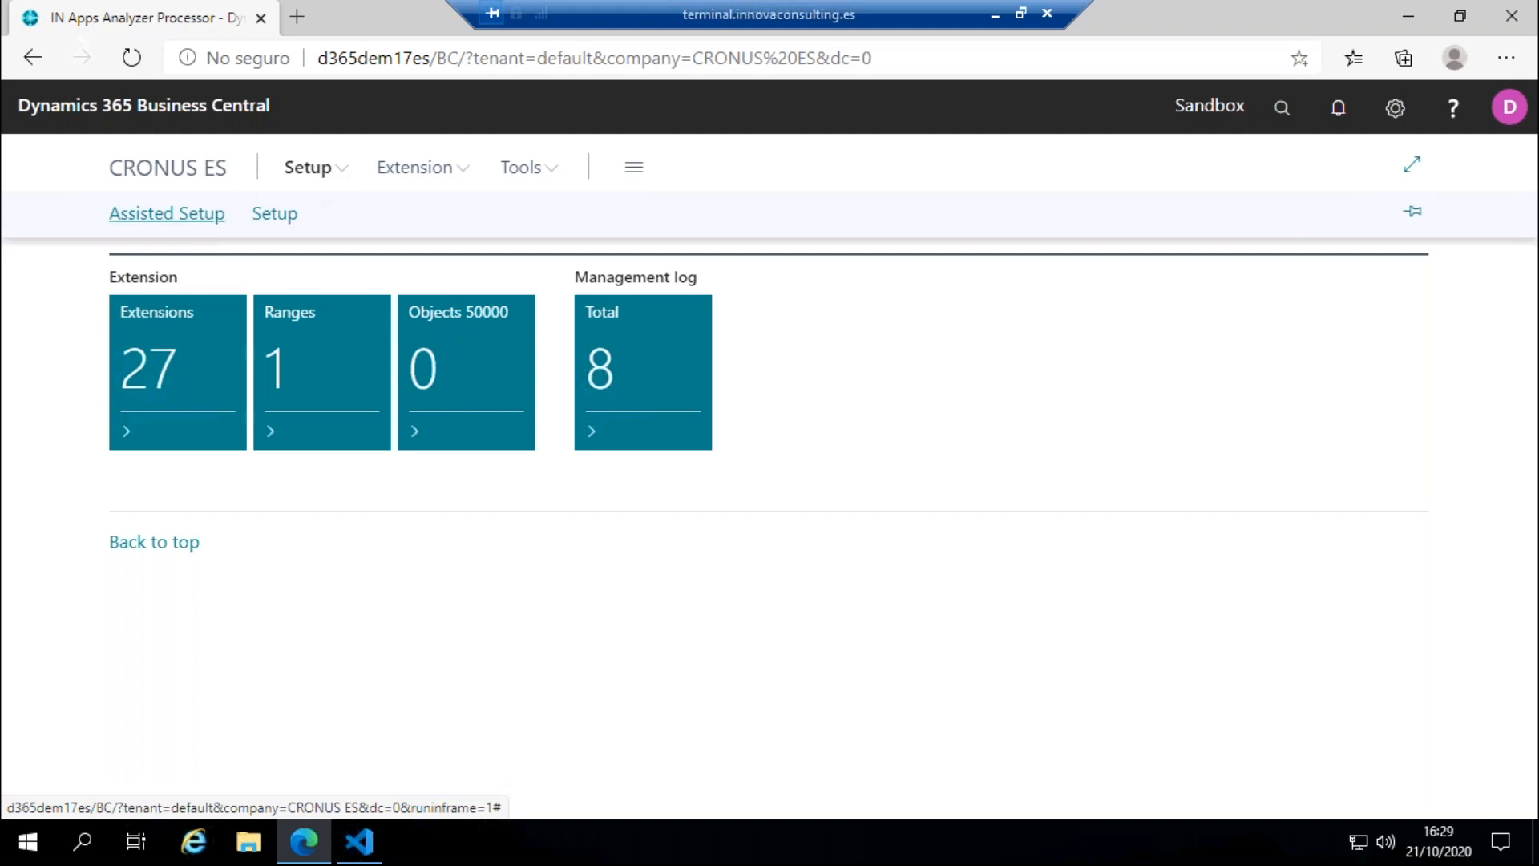
{"action": "left_click", "coordinate": [167, 213]}
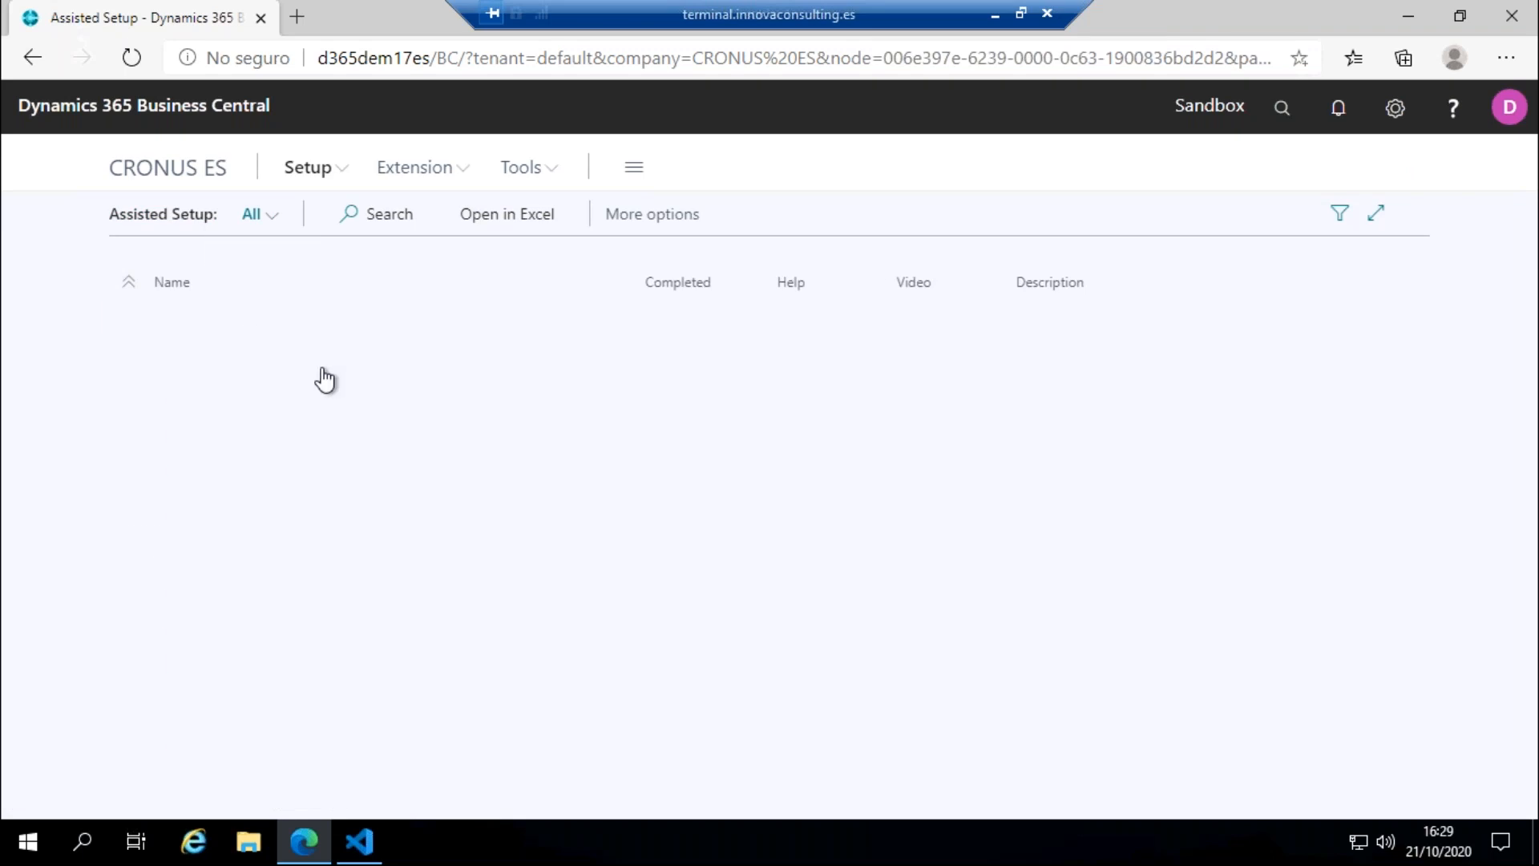
{"action": "scroll", "coordinate": [321, 383], "scroll_direction": "down", "scroll_amount": 2}
{"action": "scroll", "coordinate": [321, 383], "scroll_direction": "down", "scroll_amount": 2}
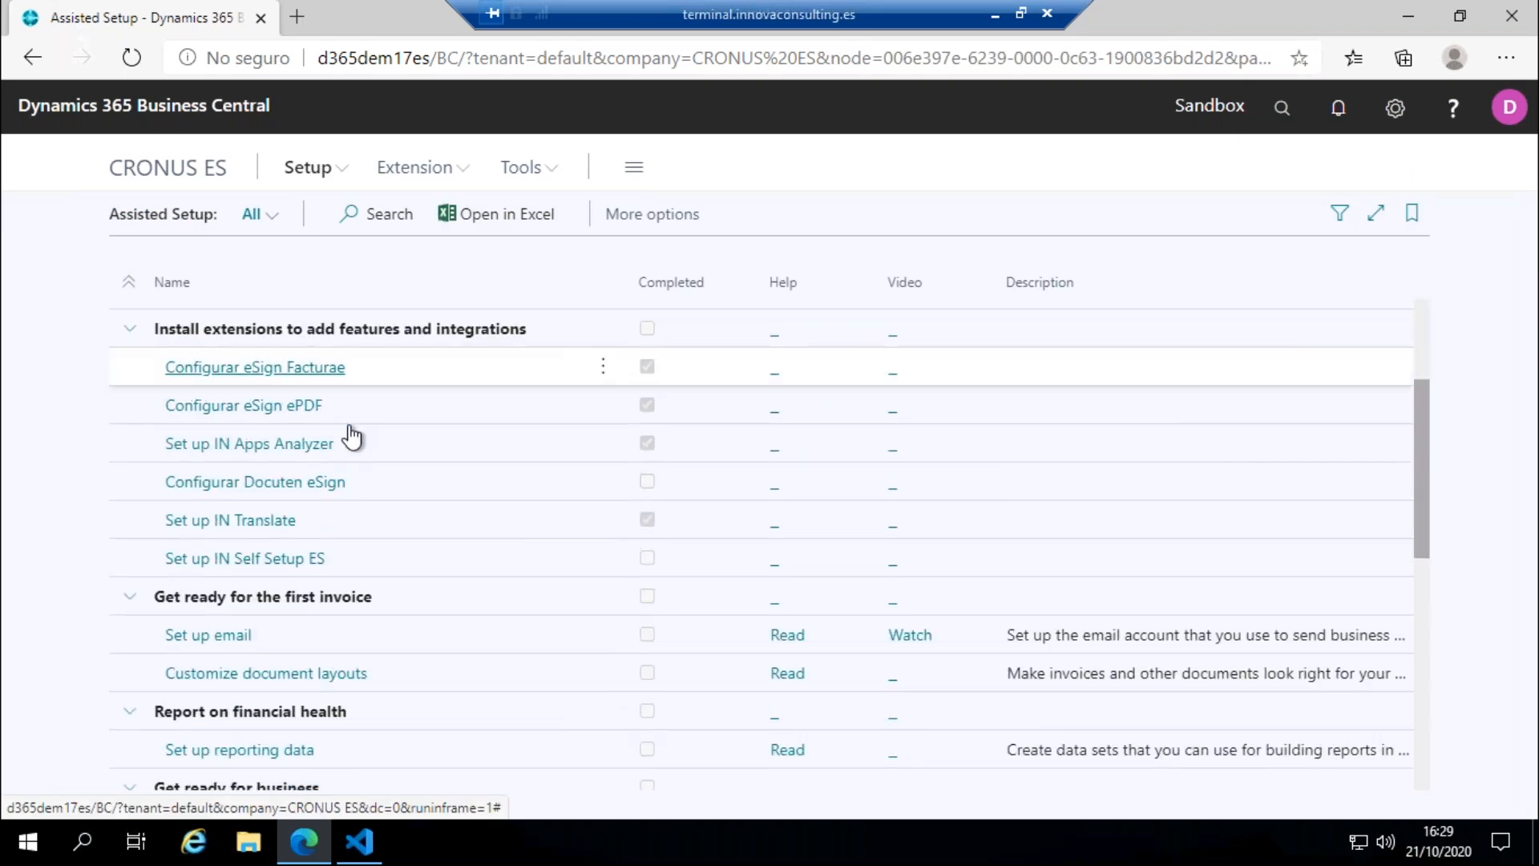
{"action": "left_click", "coordinate": [304, 455]}
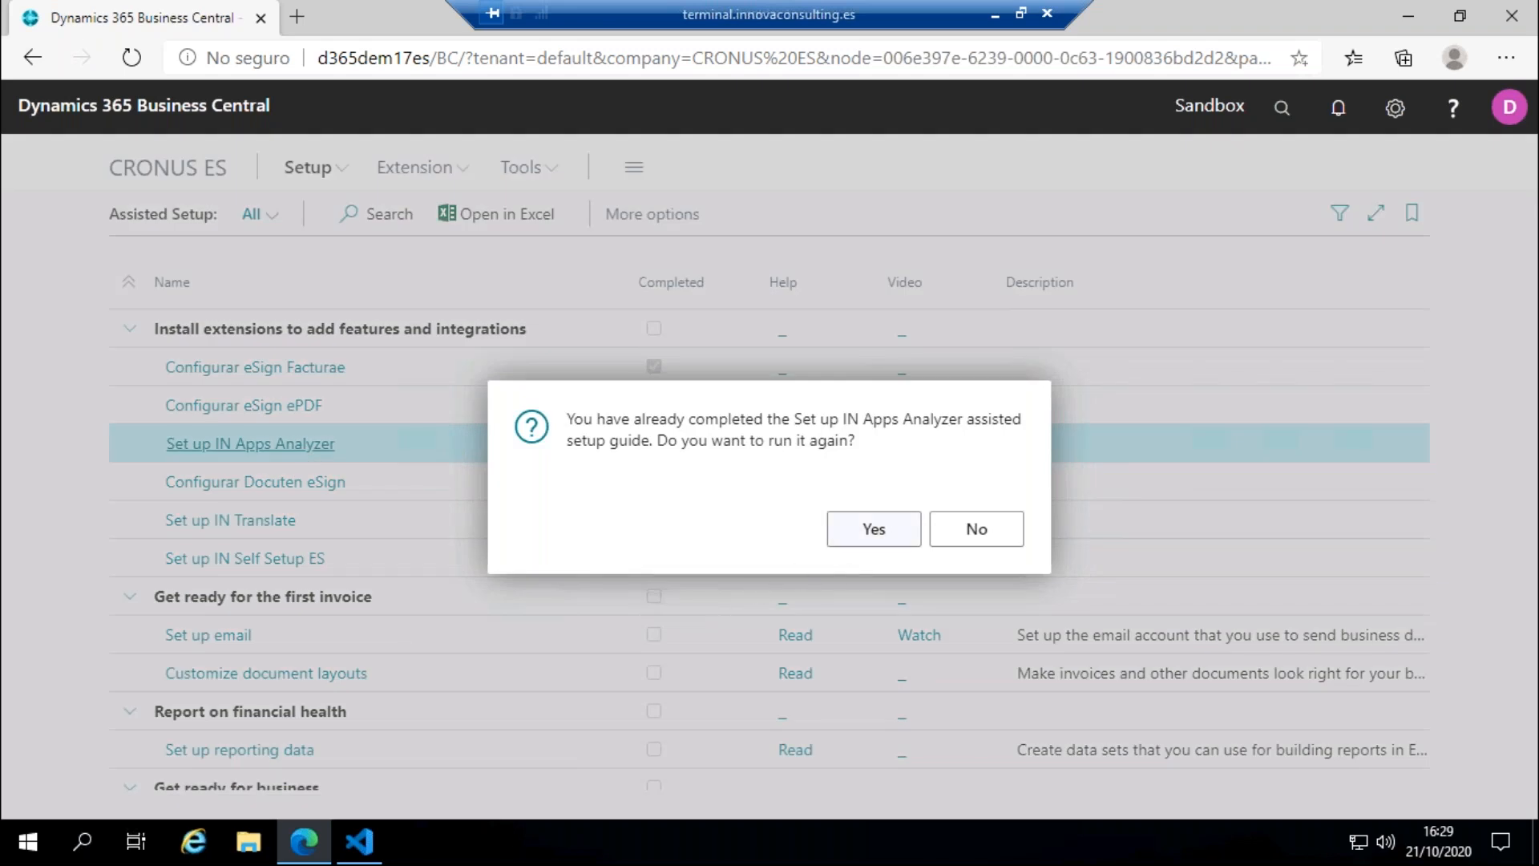
{"action": "left_click", "coordinate": [843, 529]}
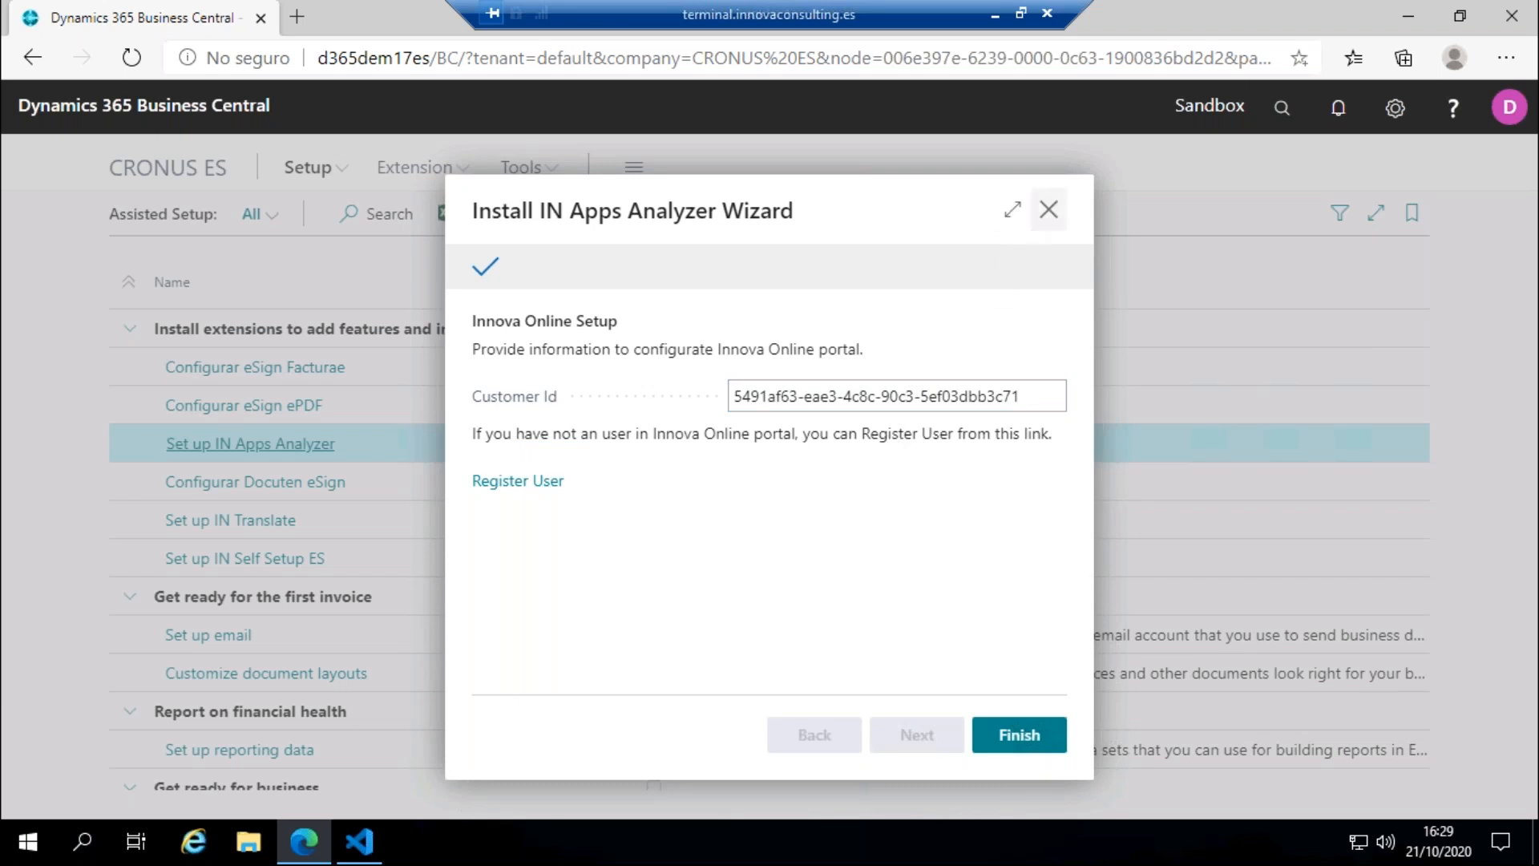
{"action": "left_click", "coordinate": [1049, 210]}
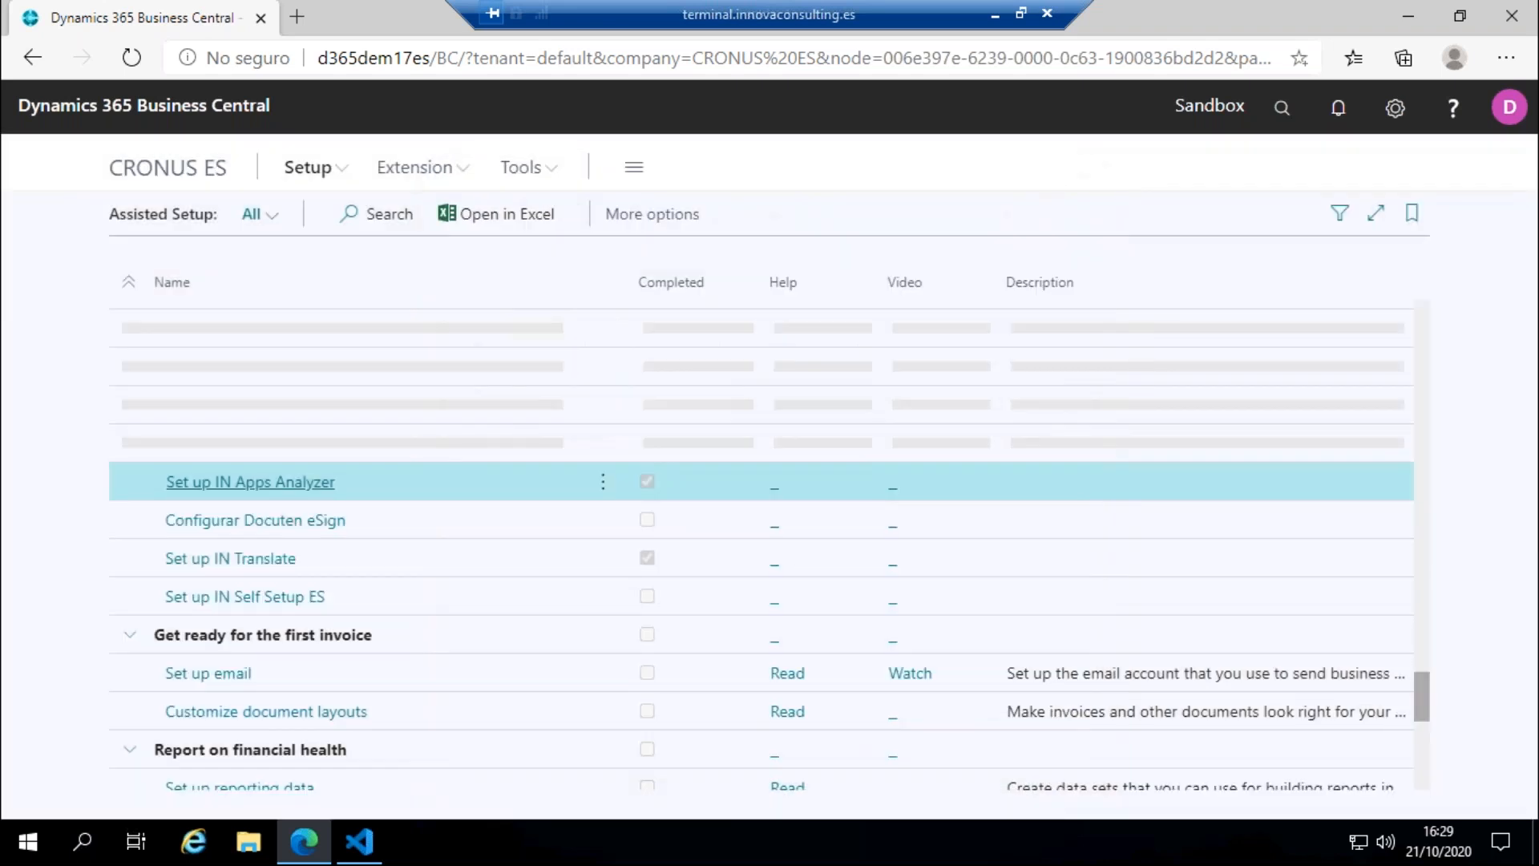
Step: Return to the role center and open the Extensions list to examine the installed extensions
{"action": "left_click", "coordinate": [192, 170]}
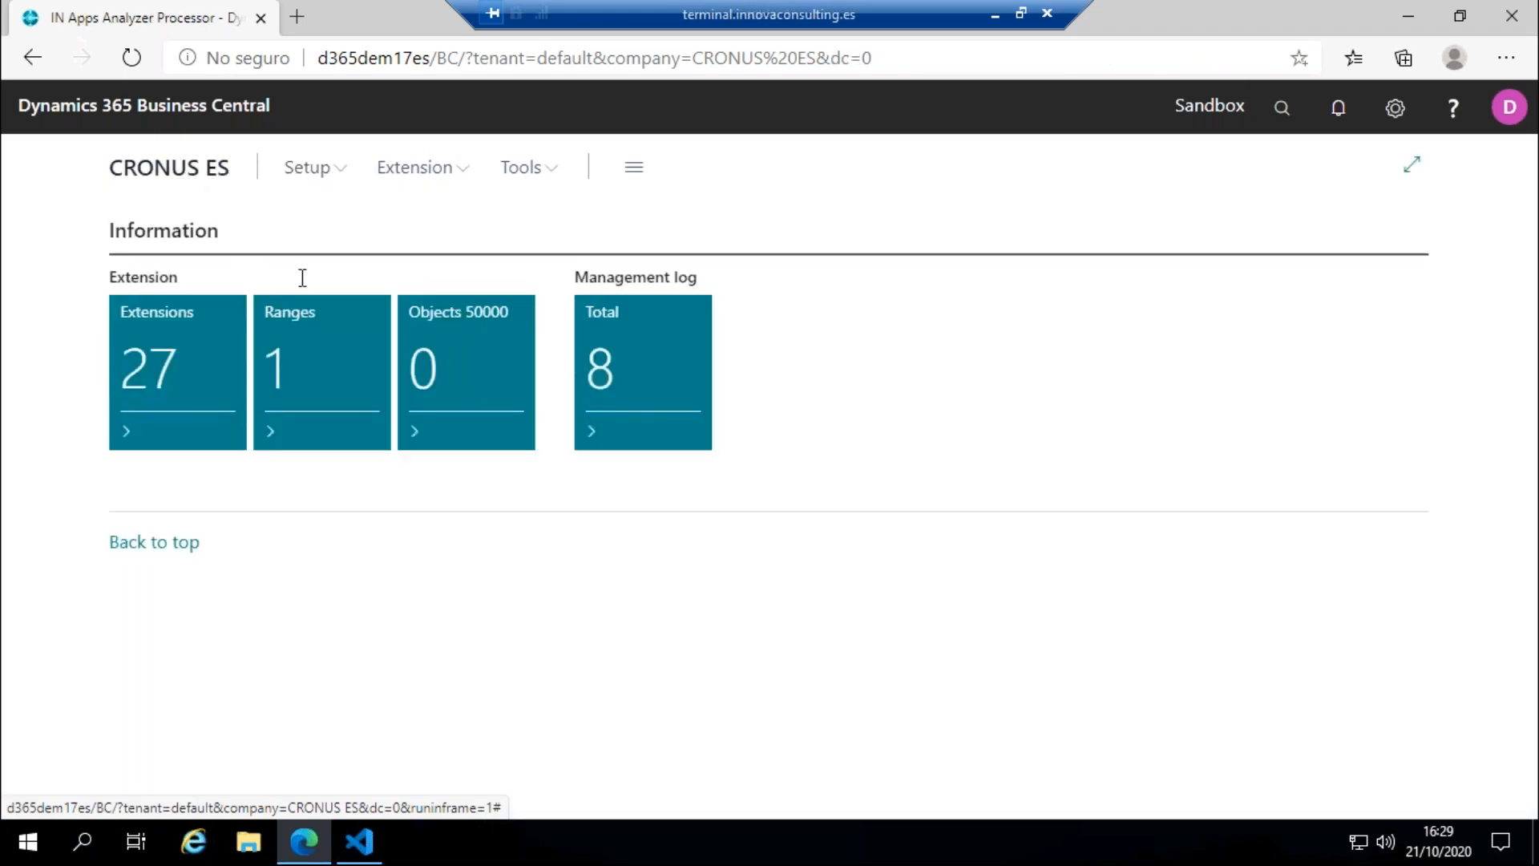
{"action": "left_click", "coordinate": [175, 398]}
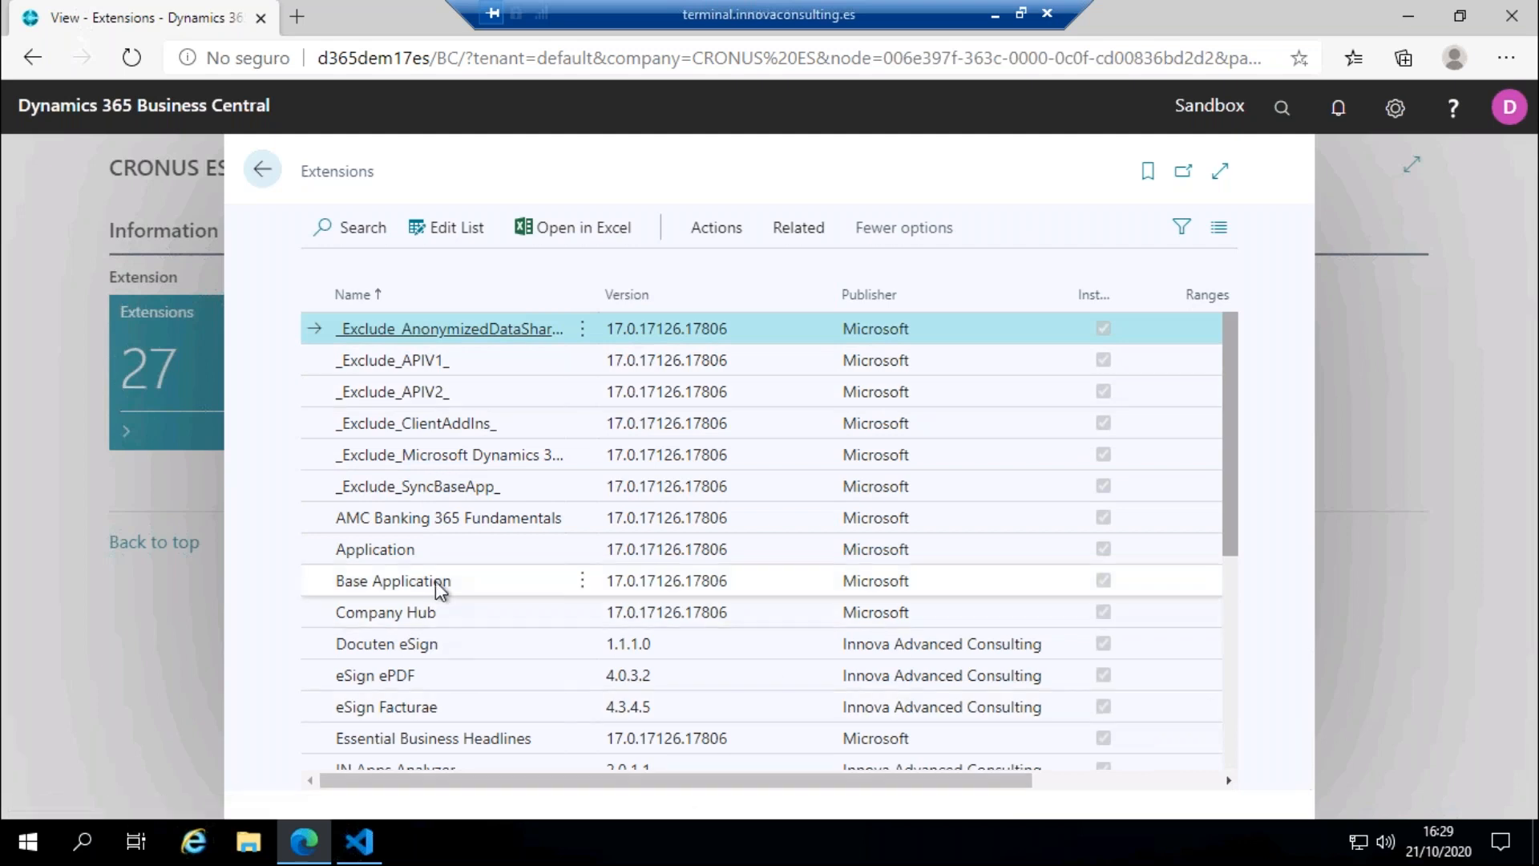
{"action": "scroll", "coordinate": [439, 589], "scroll_direction": "down", "scroll_amount": 5}
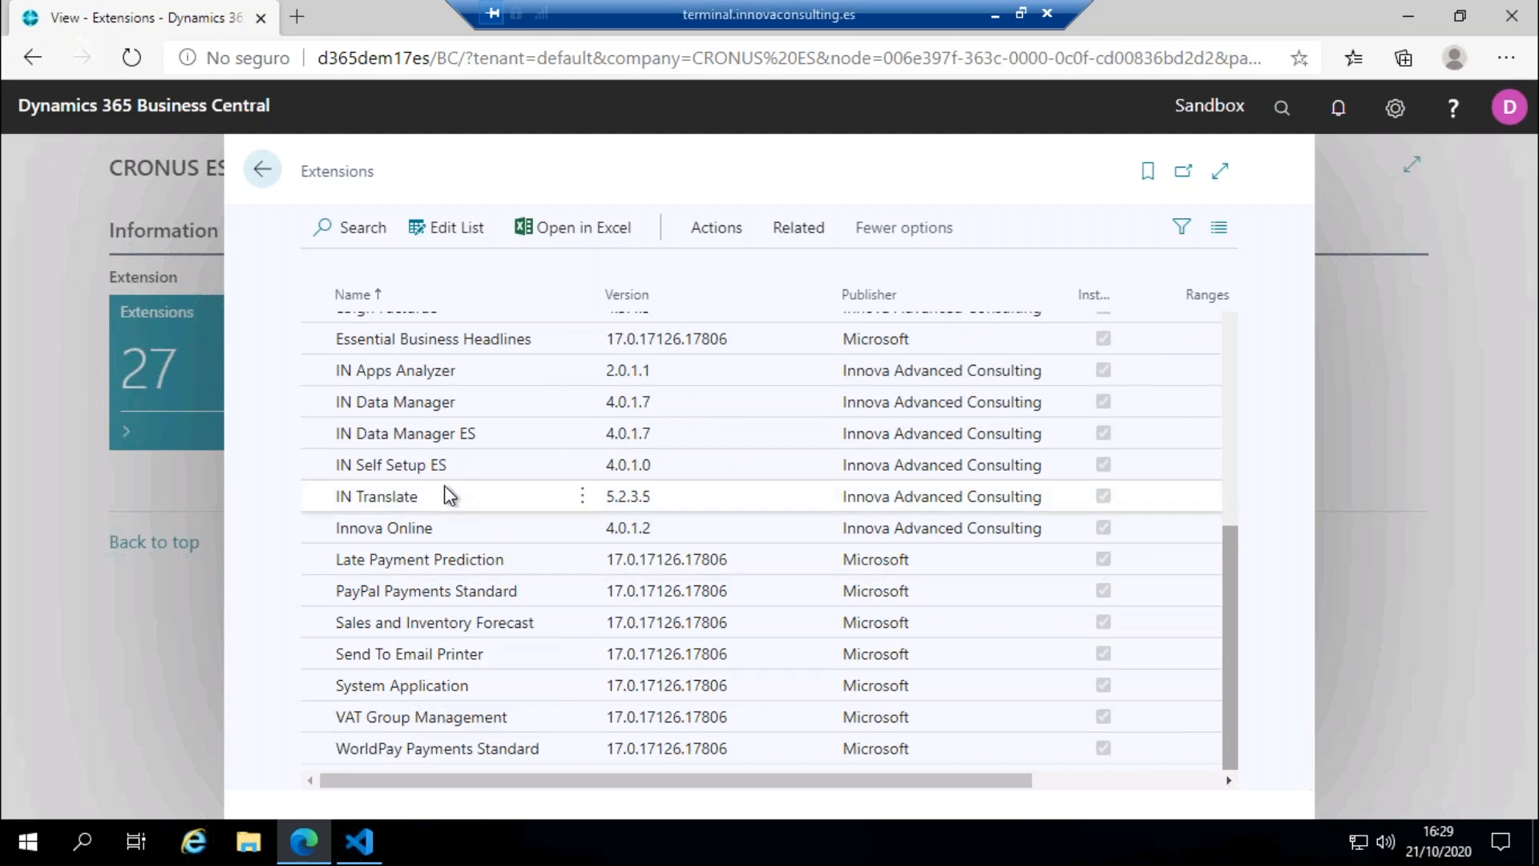
{"action": "scroll", "coordinate": [562, 534], "scroll_direction": "up", "scroll_amount": 5}
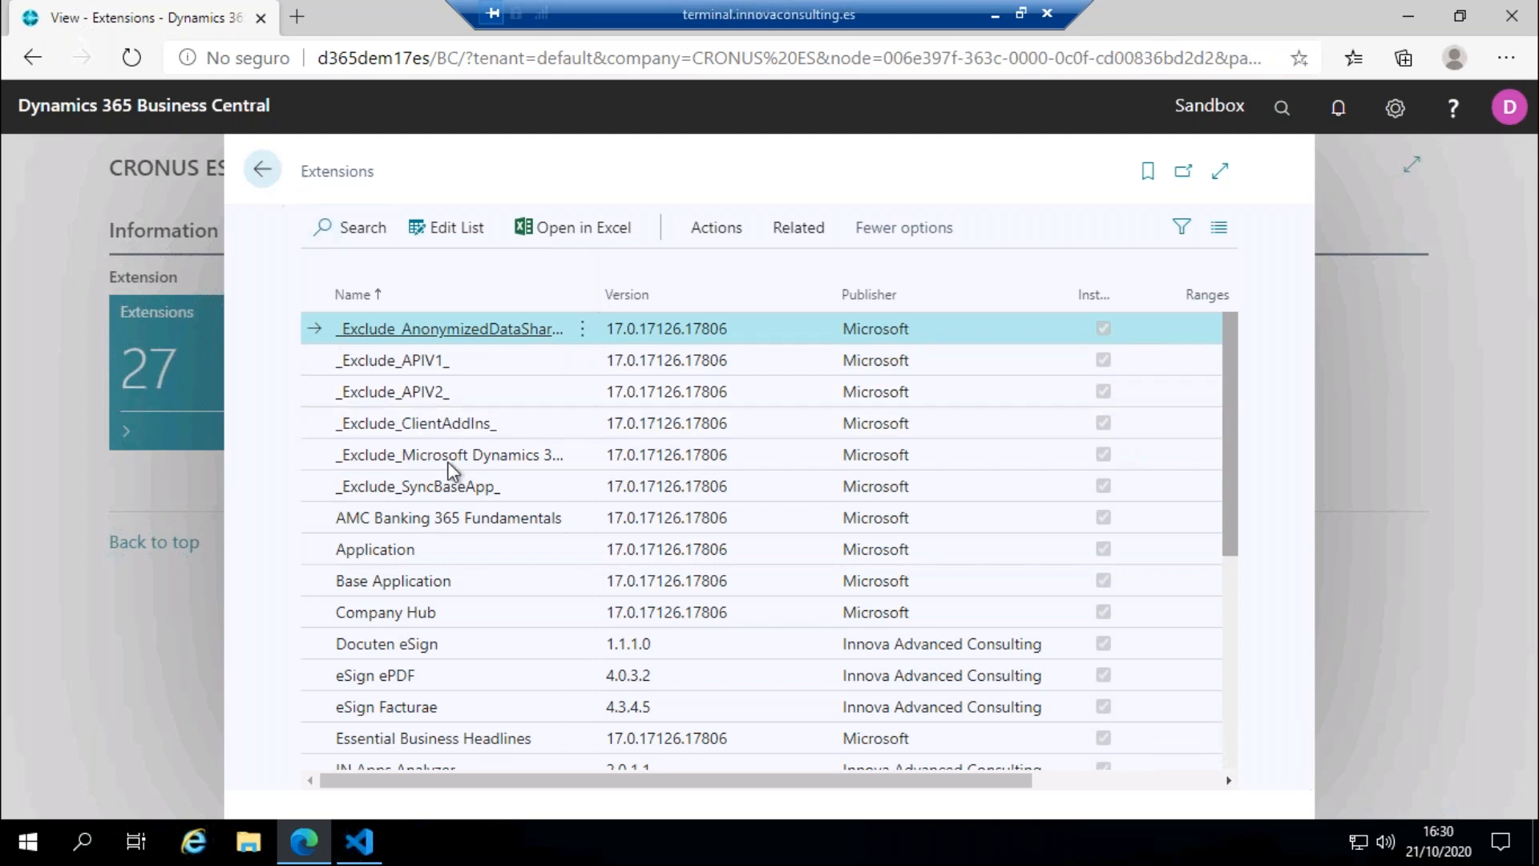
{"action": "scroll", "coordinate": [447, 473], "scroll_direction": "down", "scroll_amount": 3}
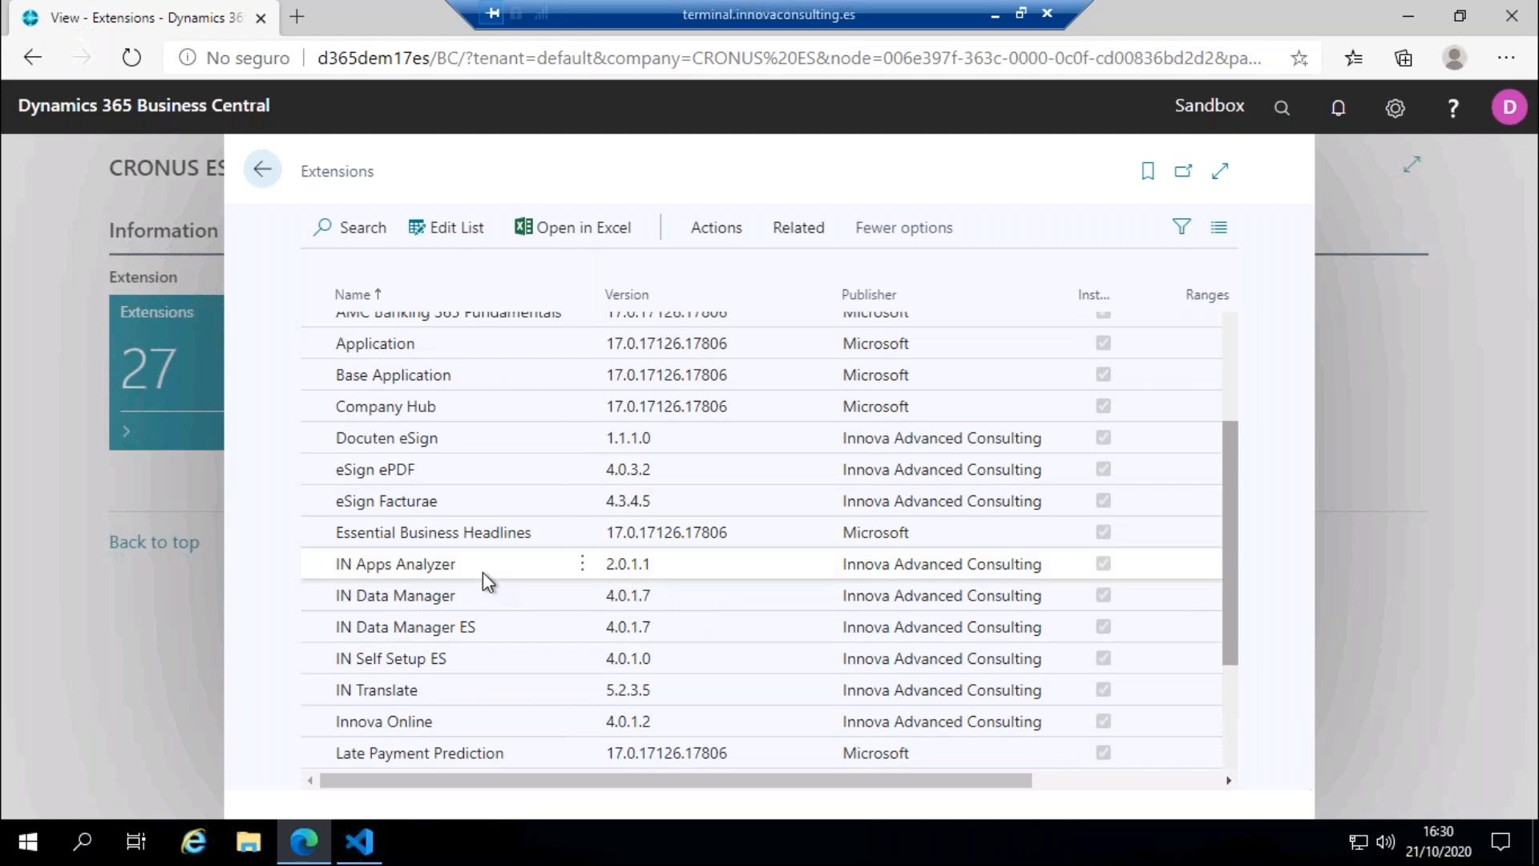
Step: Show the dependencies of the IN Apps Analyzer extension and return to the Extensions list
{"action": "left_click", "coordinate": [483, 570]}
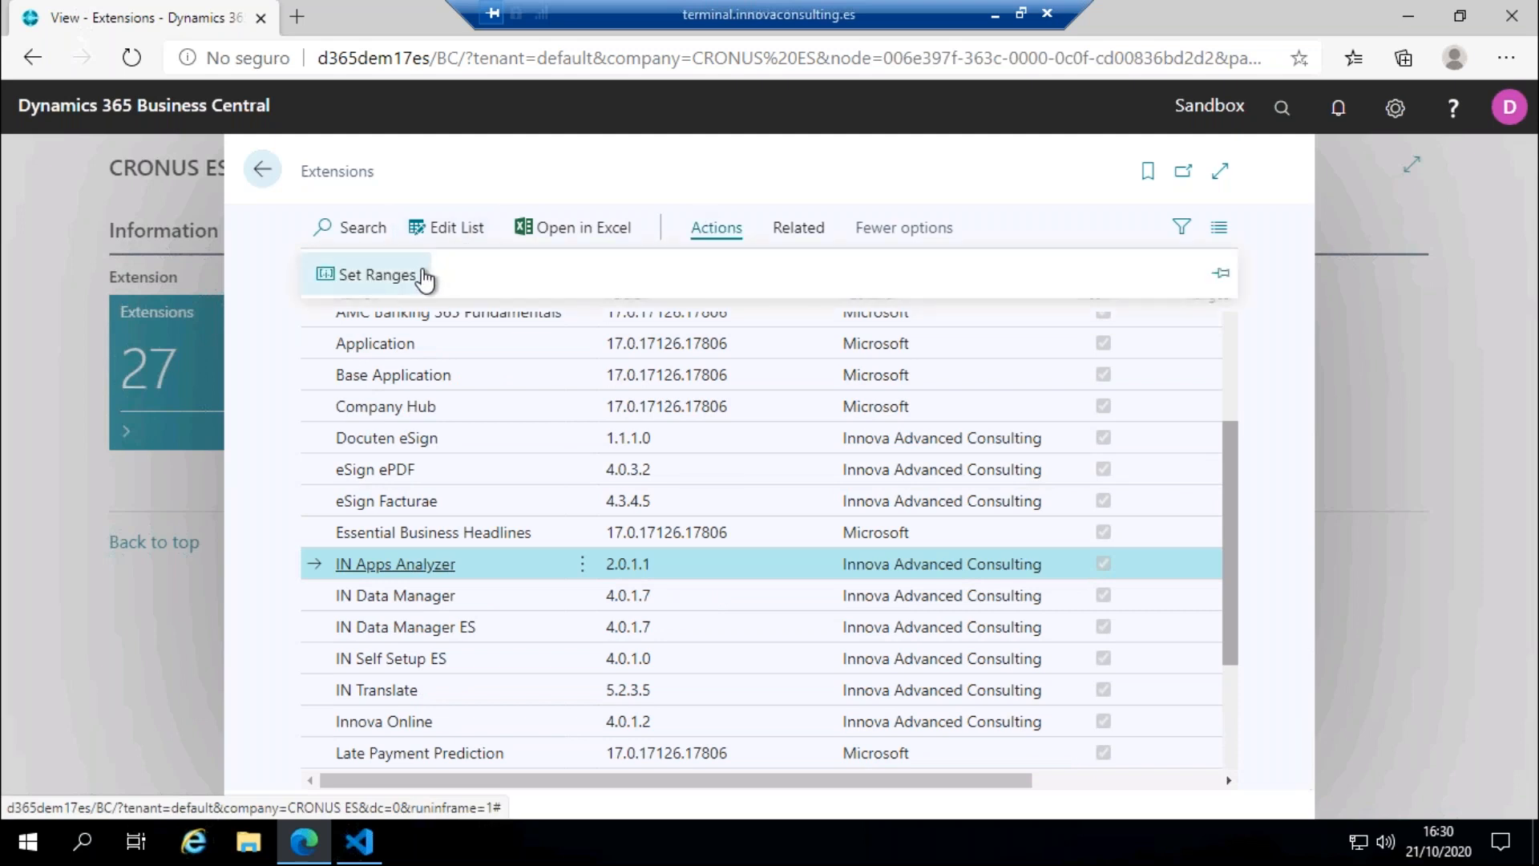
{"action": "left_click", "coordinate": [434, 258]}
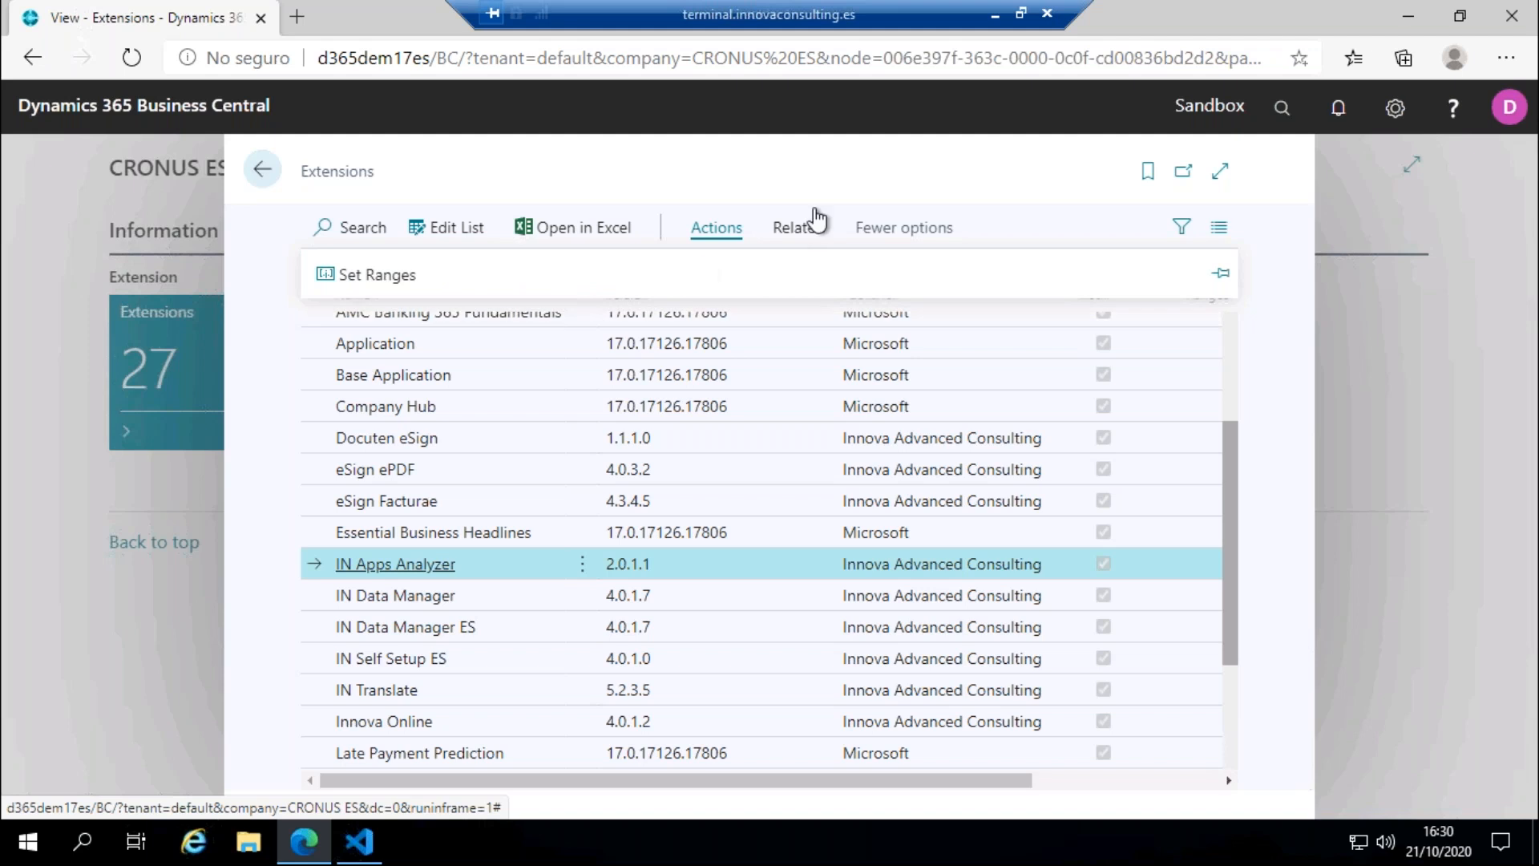
{"action": "left_click", "coordinate": [804, 233]}
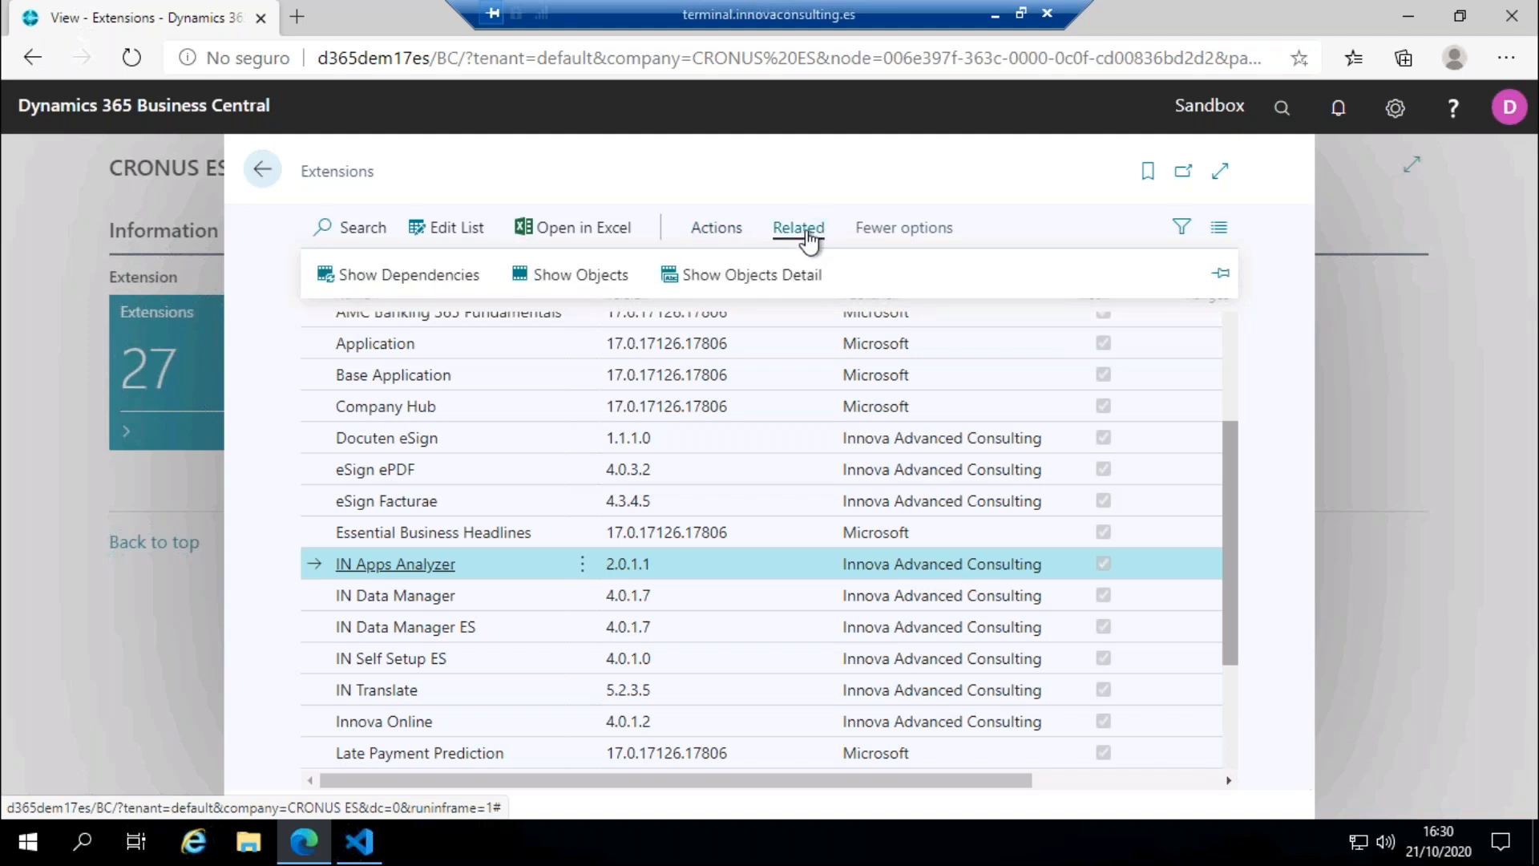
{"action": "left_click", "coordinate": [410, 277]}
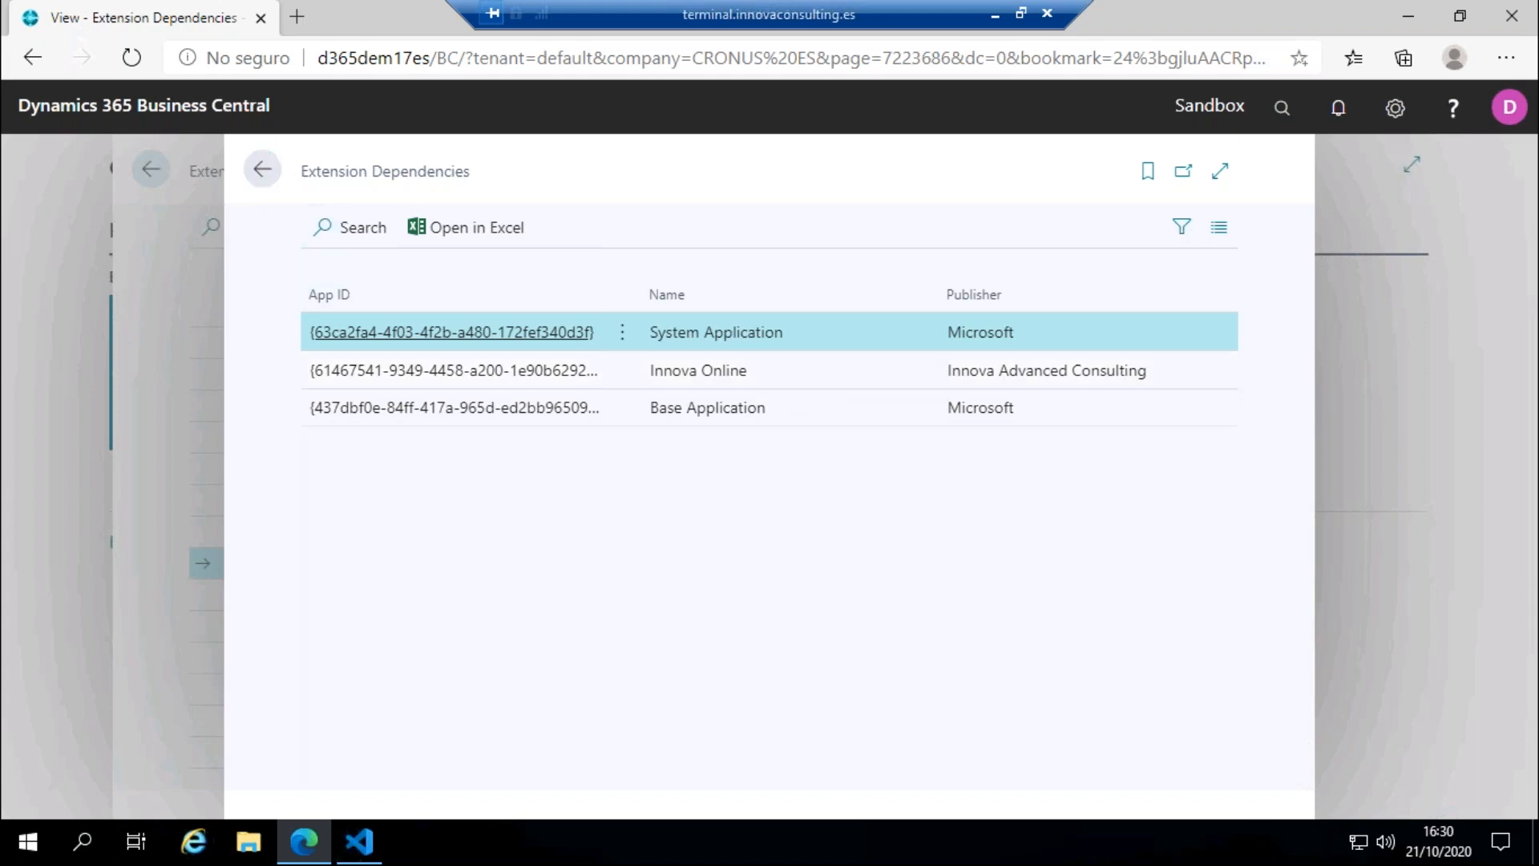
{"action": "left_click", "coordinate": [262, 169]}
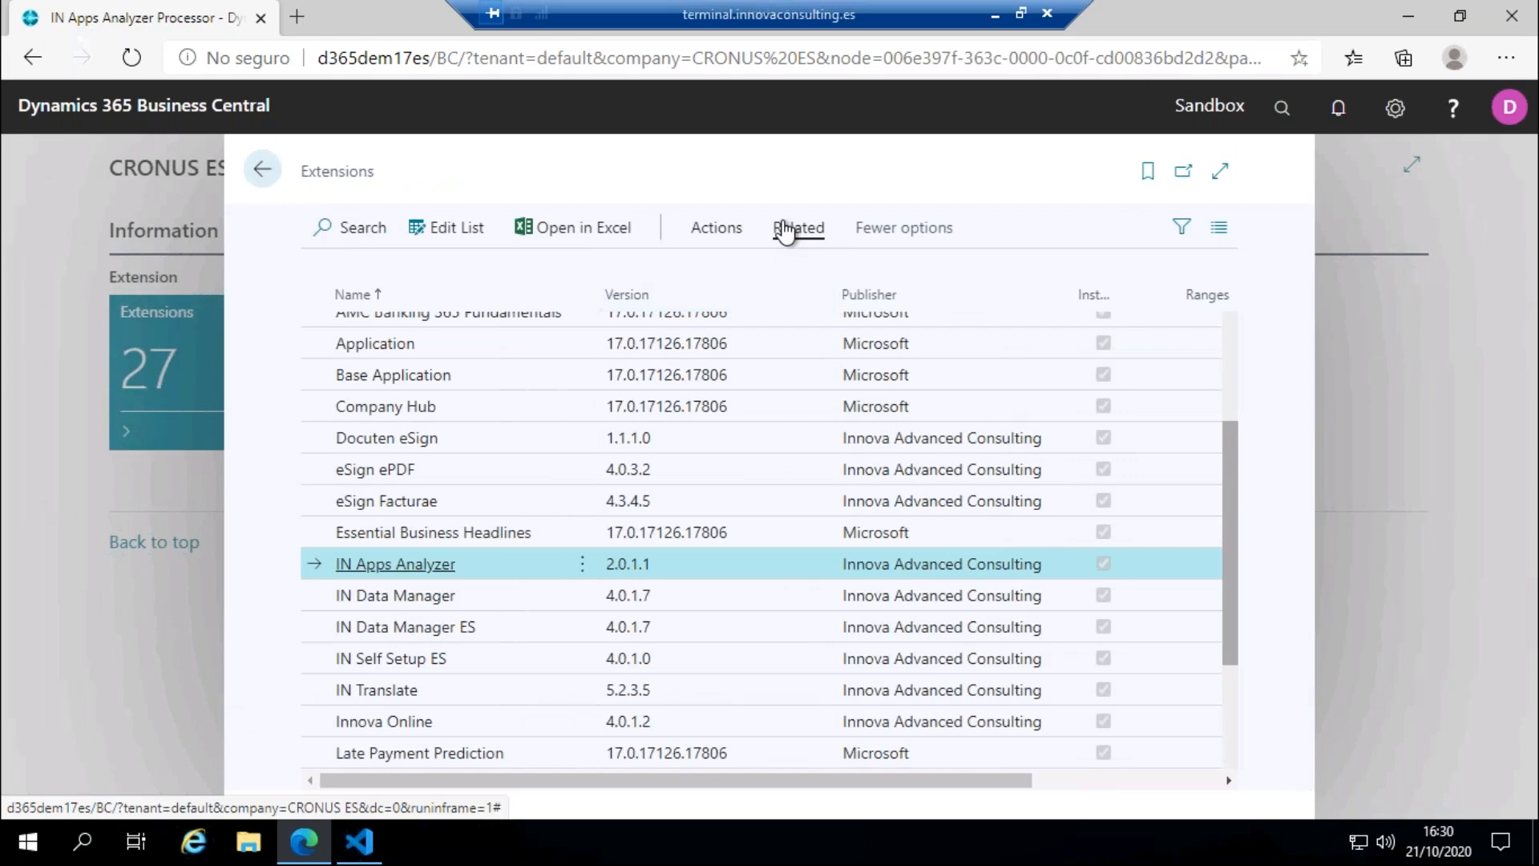
Step: Show the objects contained in the IN Apps Analyzer extension and return to the Extensions list
{"action": "left_click", "coordinate": [786, 230]}
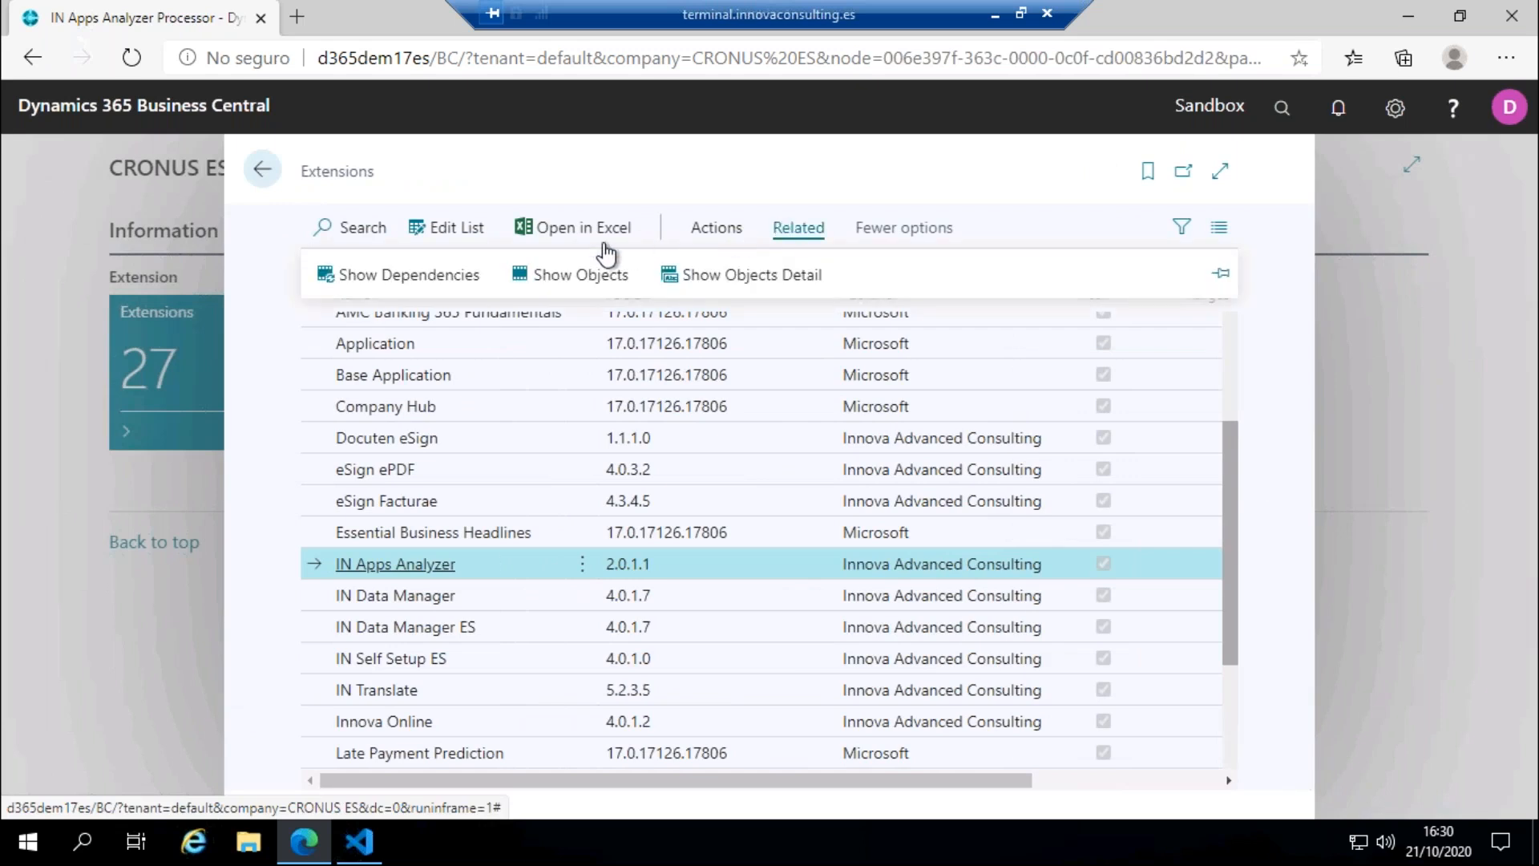
{"action": "left_click", "coordinate": [553, 279]}
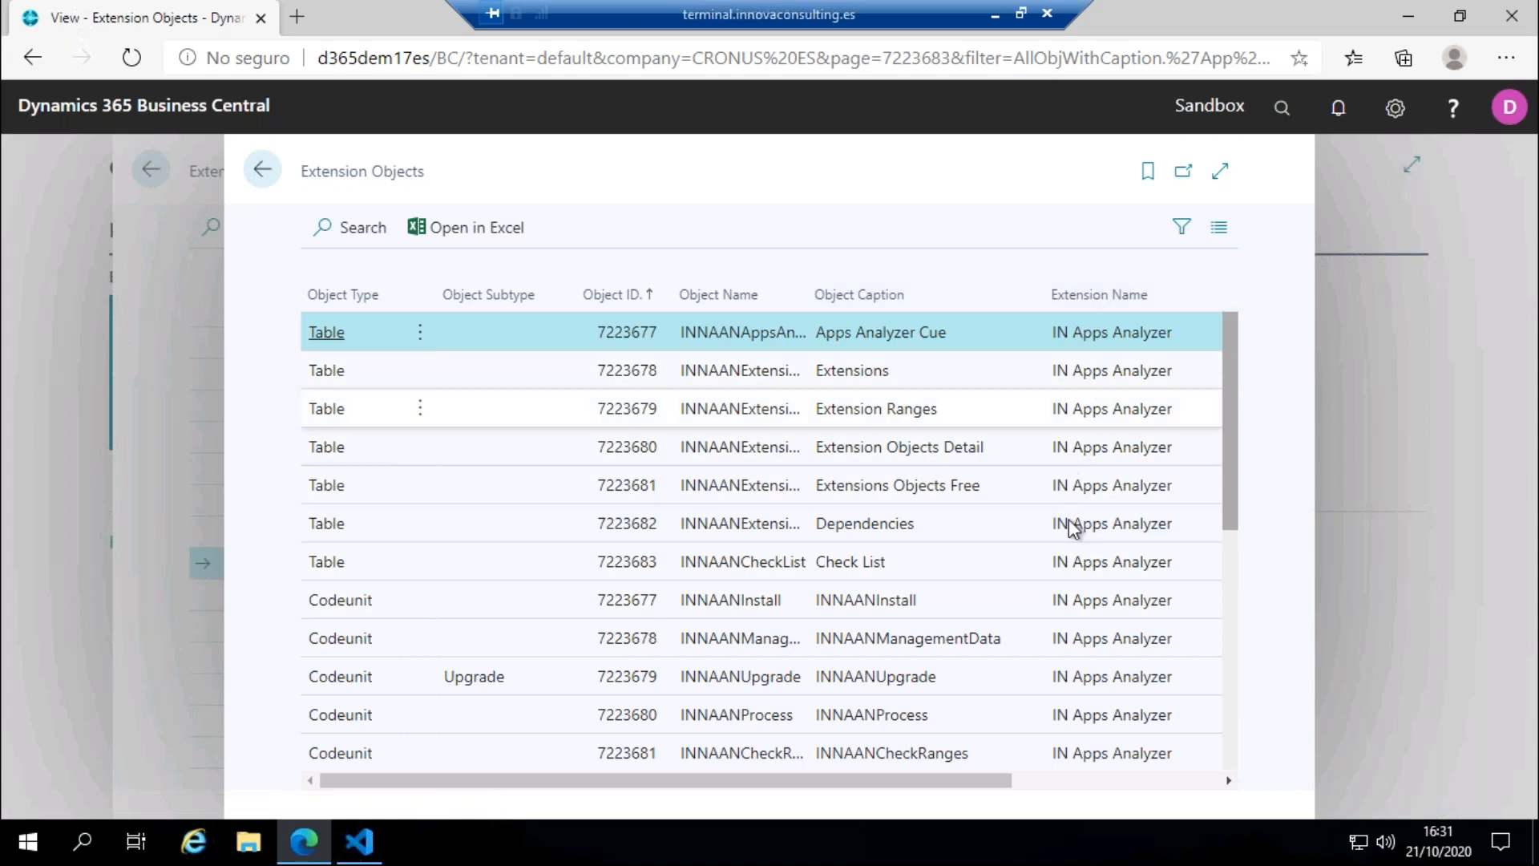
{"action": "left_click", "coordinate": [279, 177]}
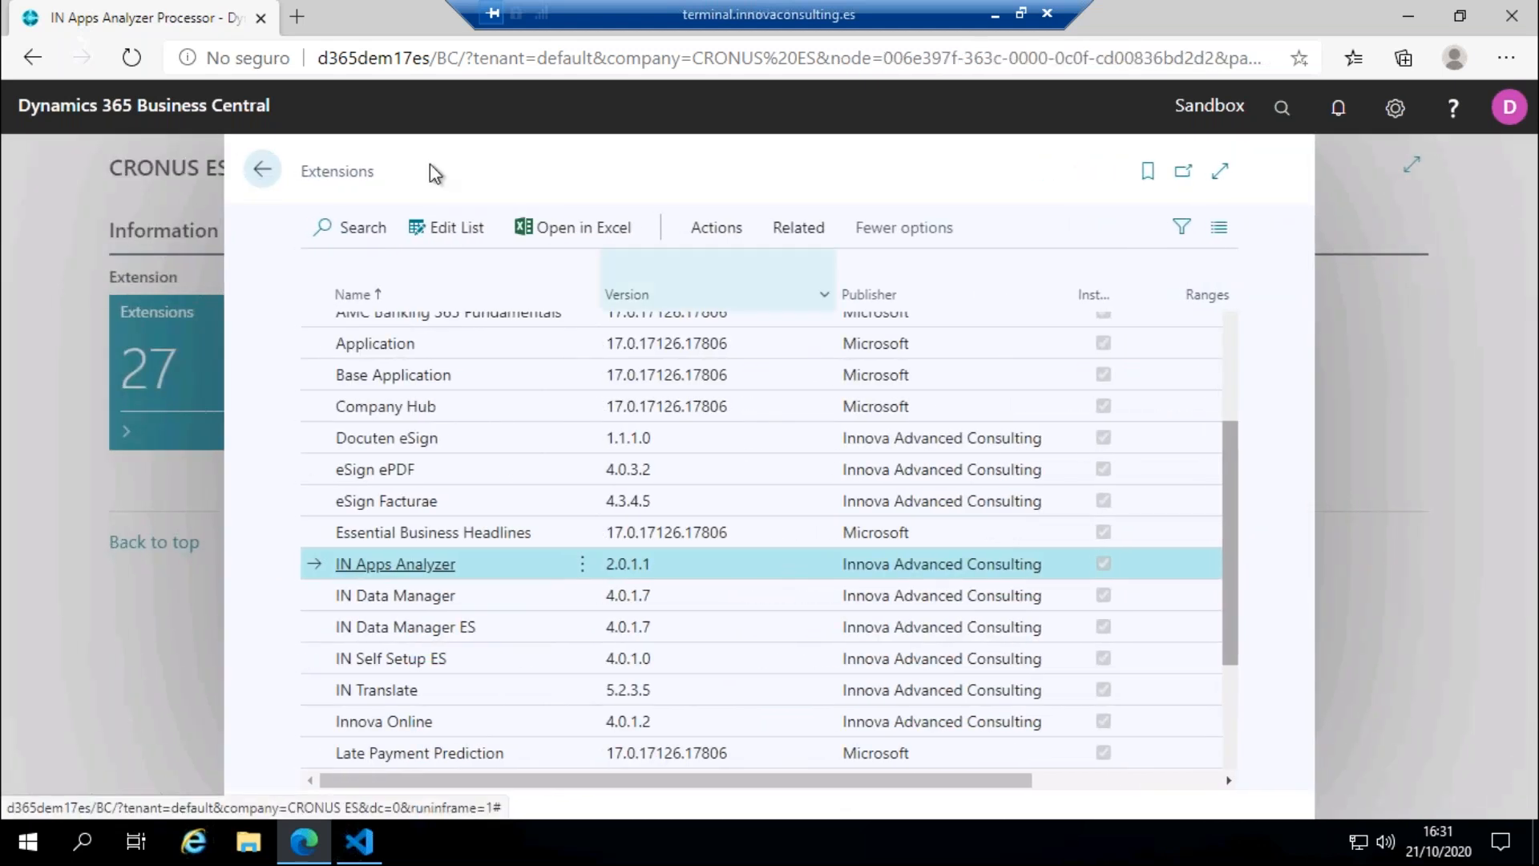
Step: Show the objects detail of IN Apps Analyzer, examine its used and free objects, and return to the Extensions list
{"action": "left_click", "coordinate": [799, 227]}
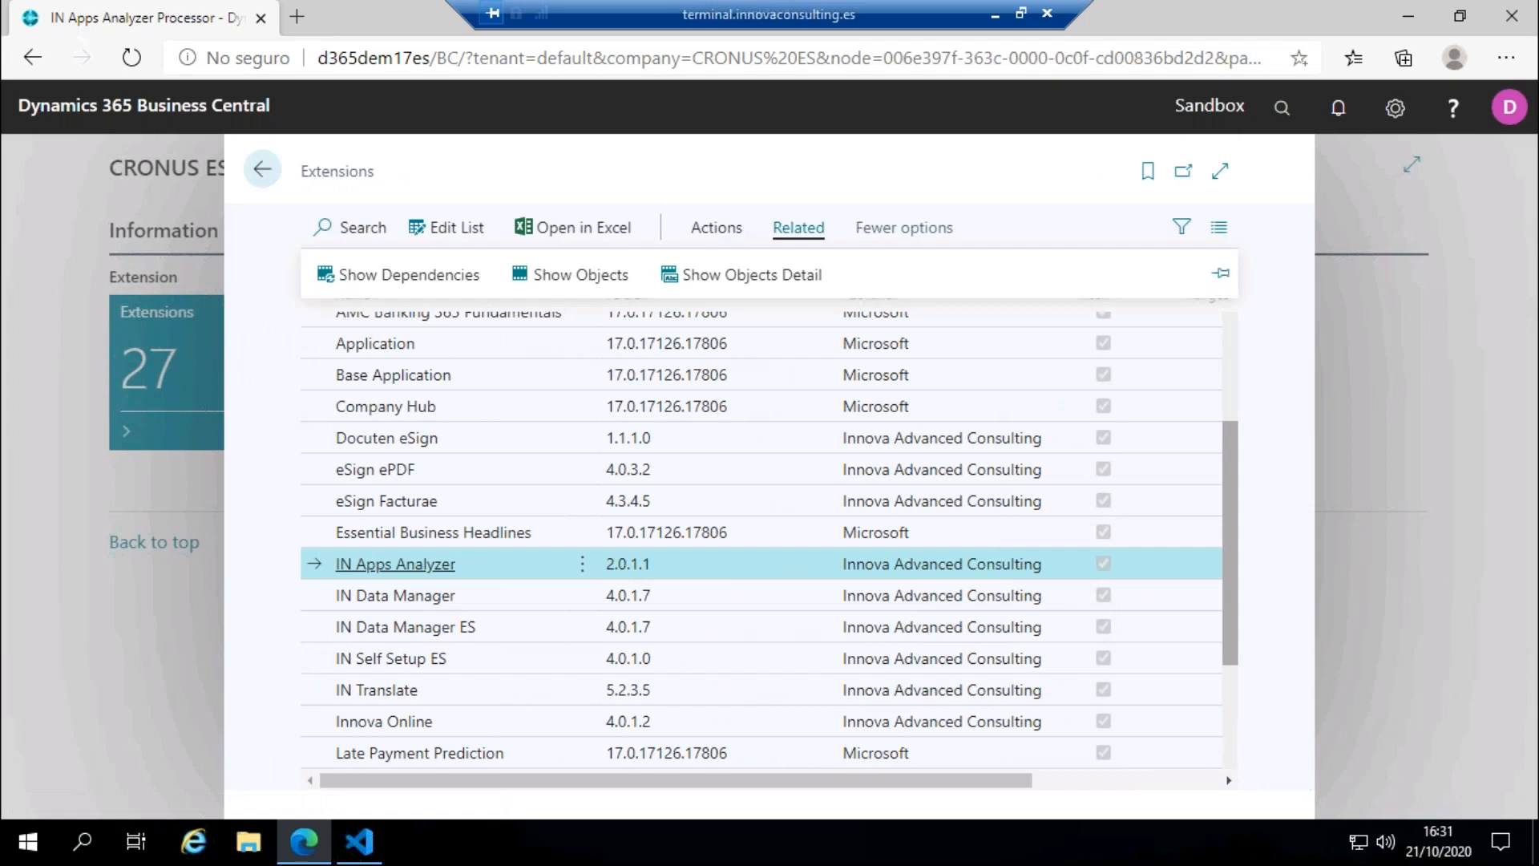
{"action": "left_click", "coordinate": [747, 278]}
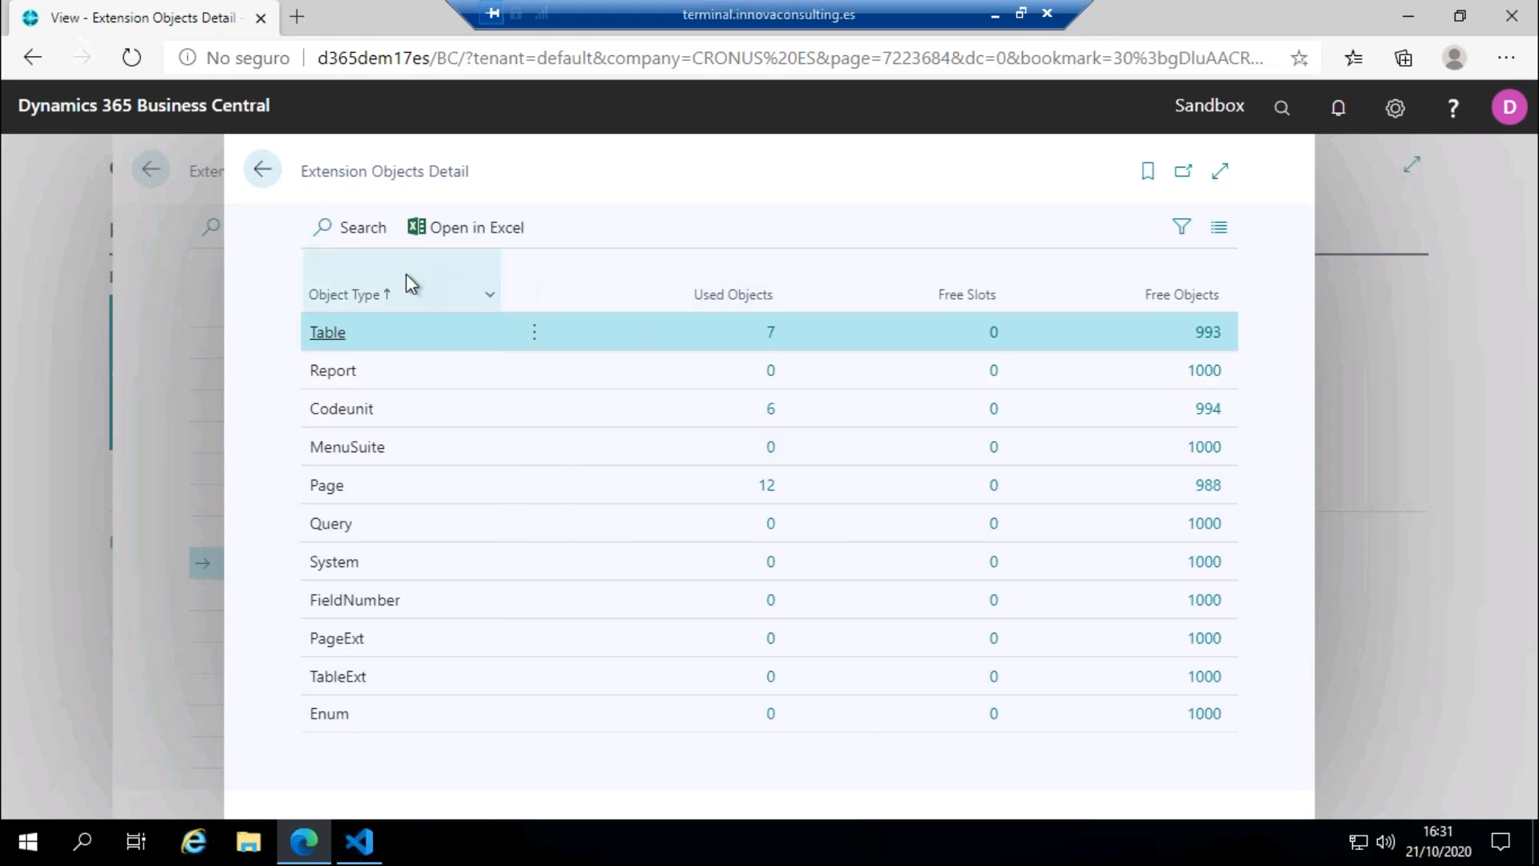
{"action": "mouse_move", "coordinate": [405, 273]}
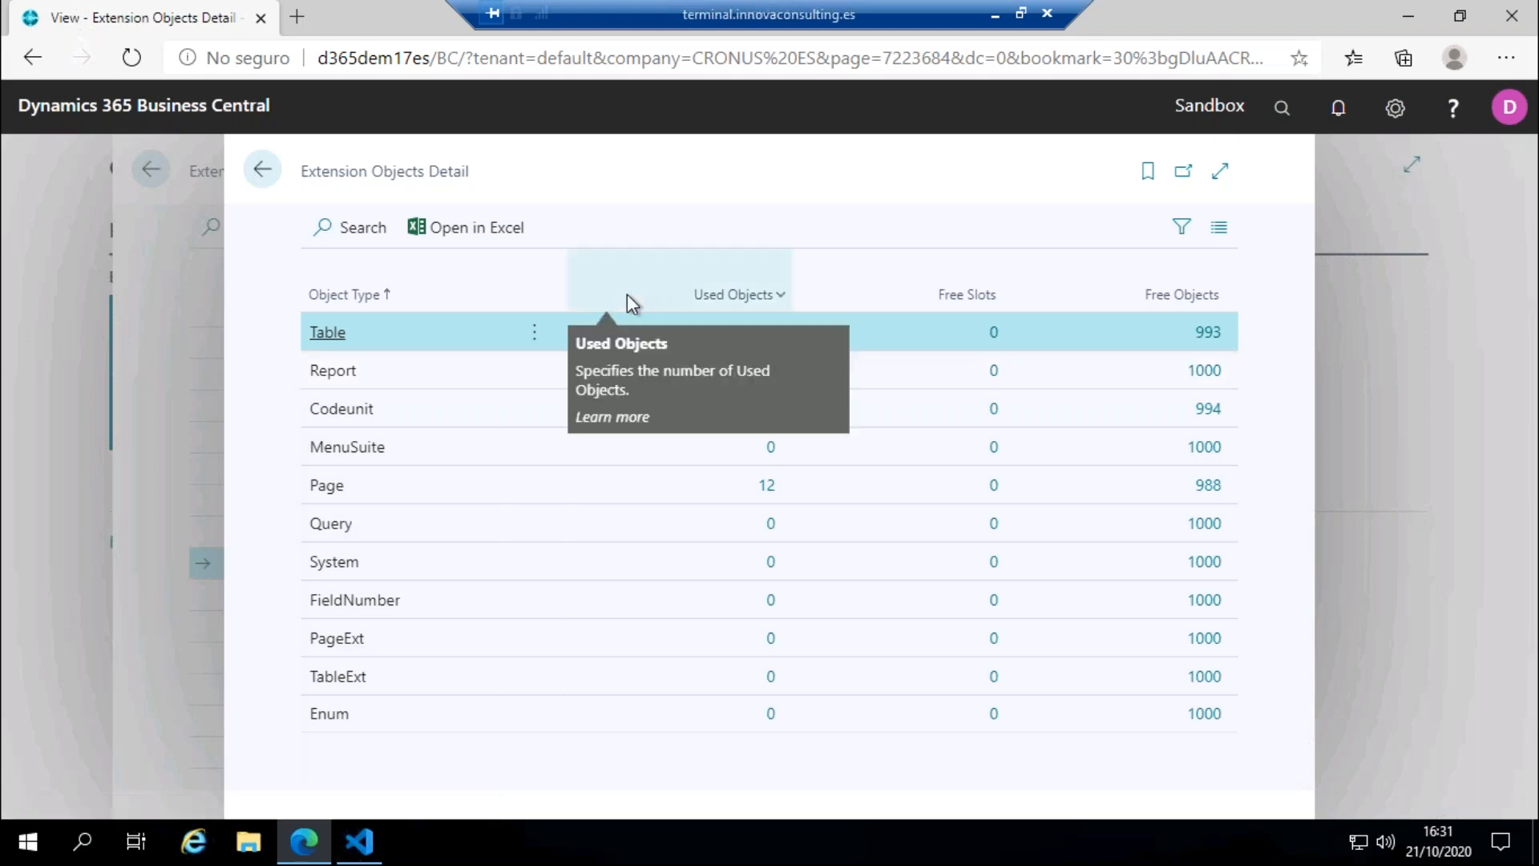
{"action": "left_click", "coordinate": [264, 171]}
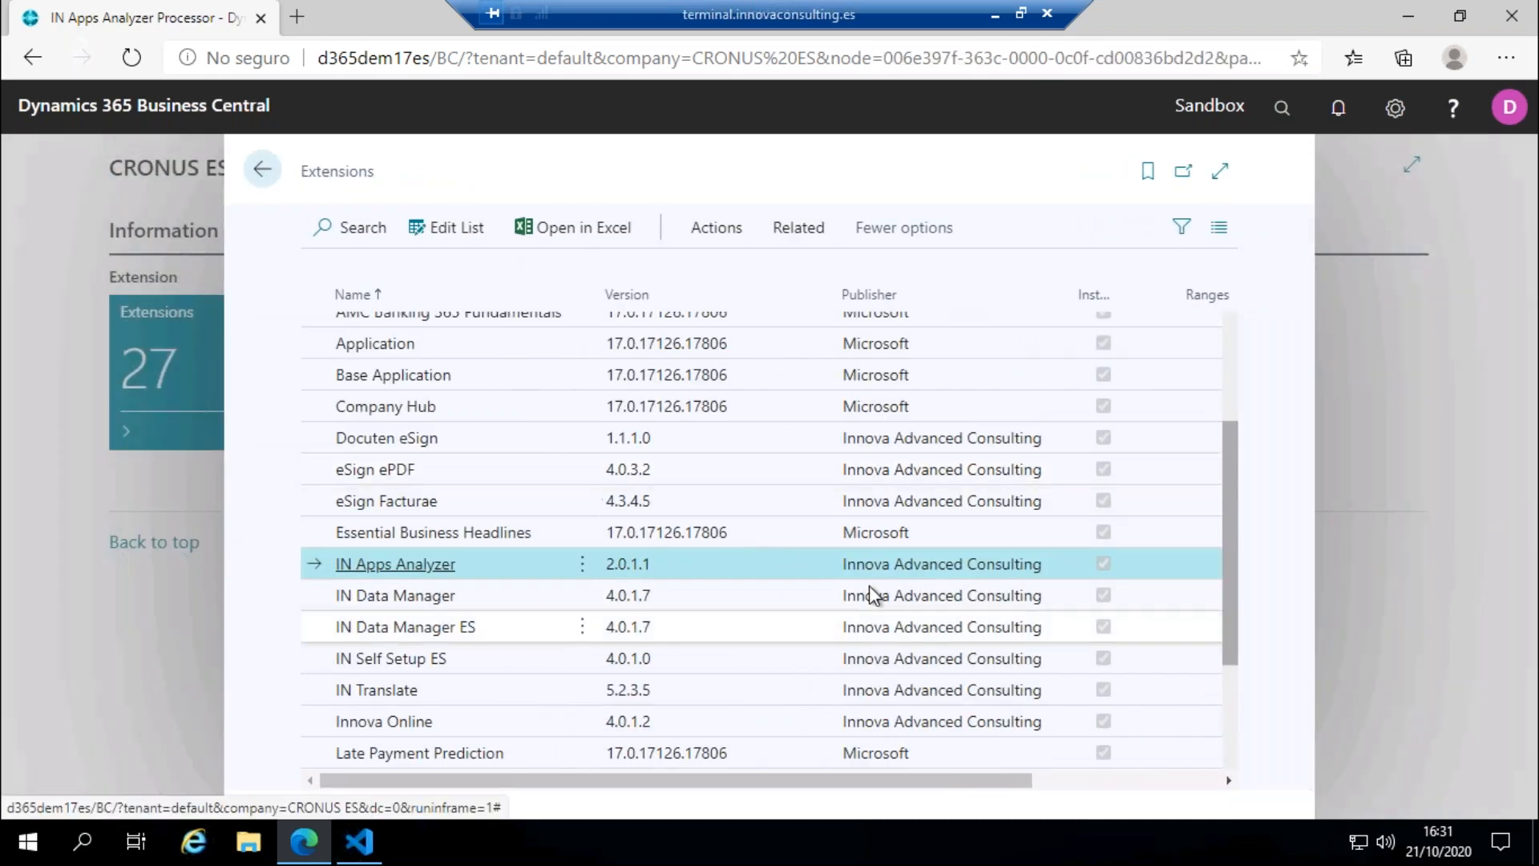
Step: Show the objects detail of IN Translate, view the free slots for the Table type, and return to the Extensions list
{"action": "left_click", "coordinate": [425, 699]}
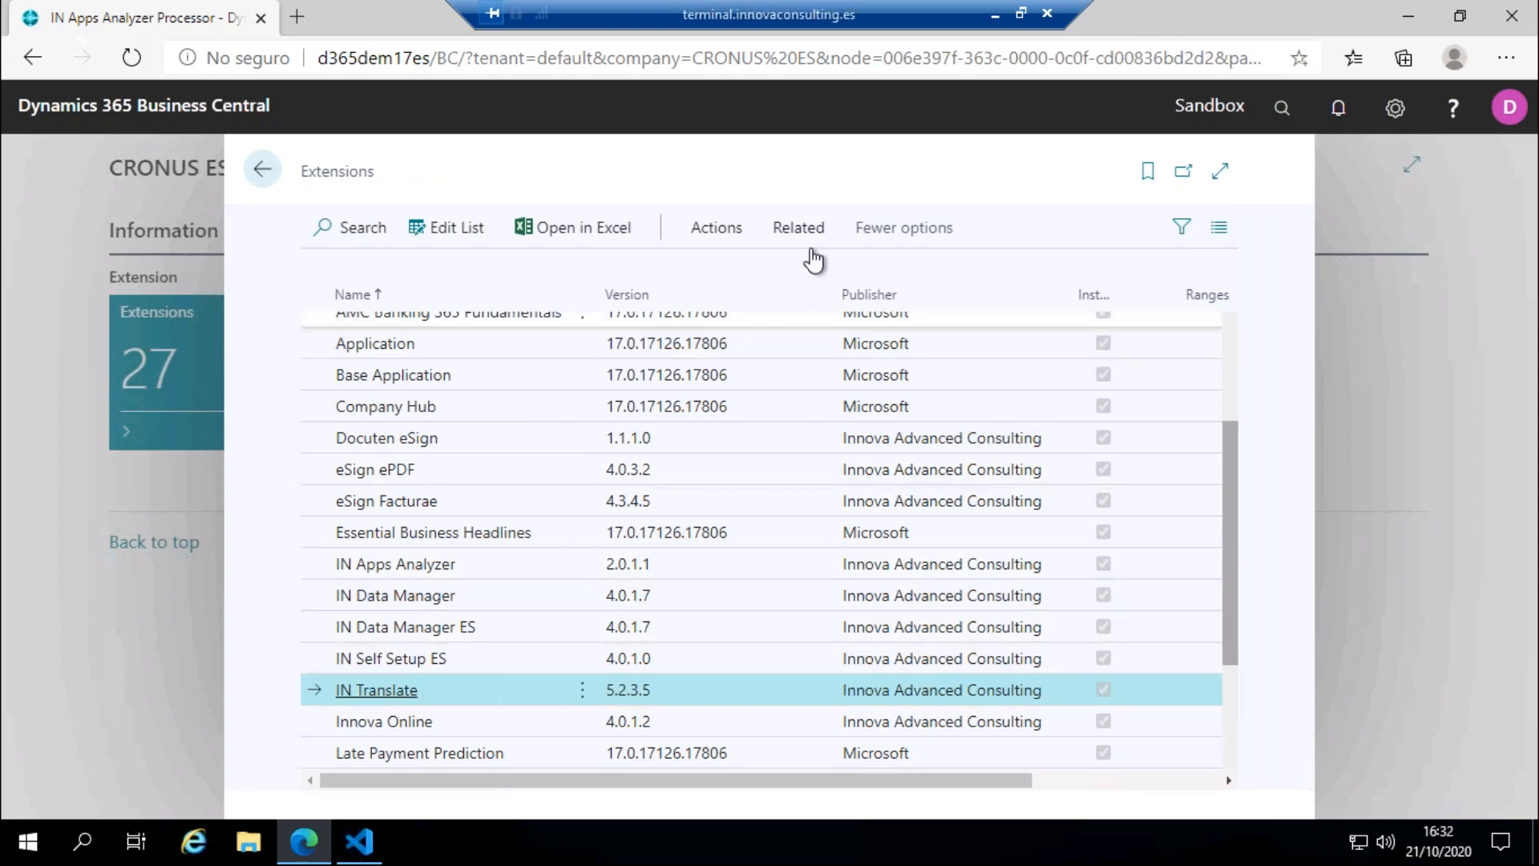
{"action": "left_click", "coordinate": [799, 227]}
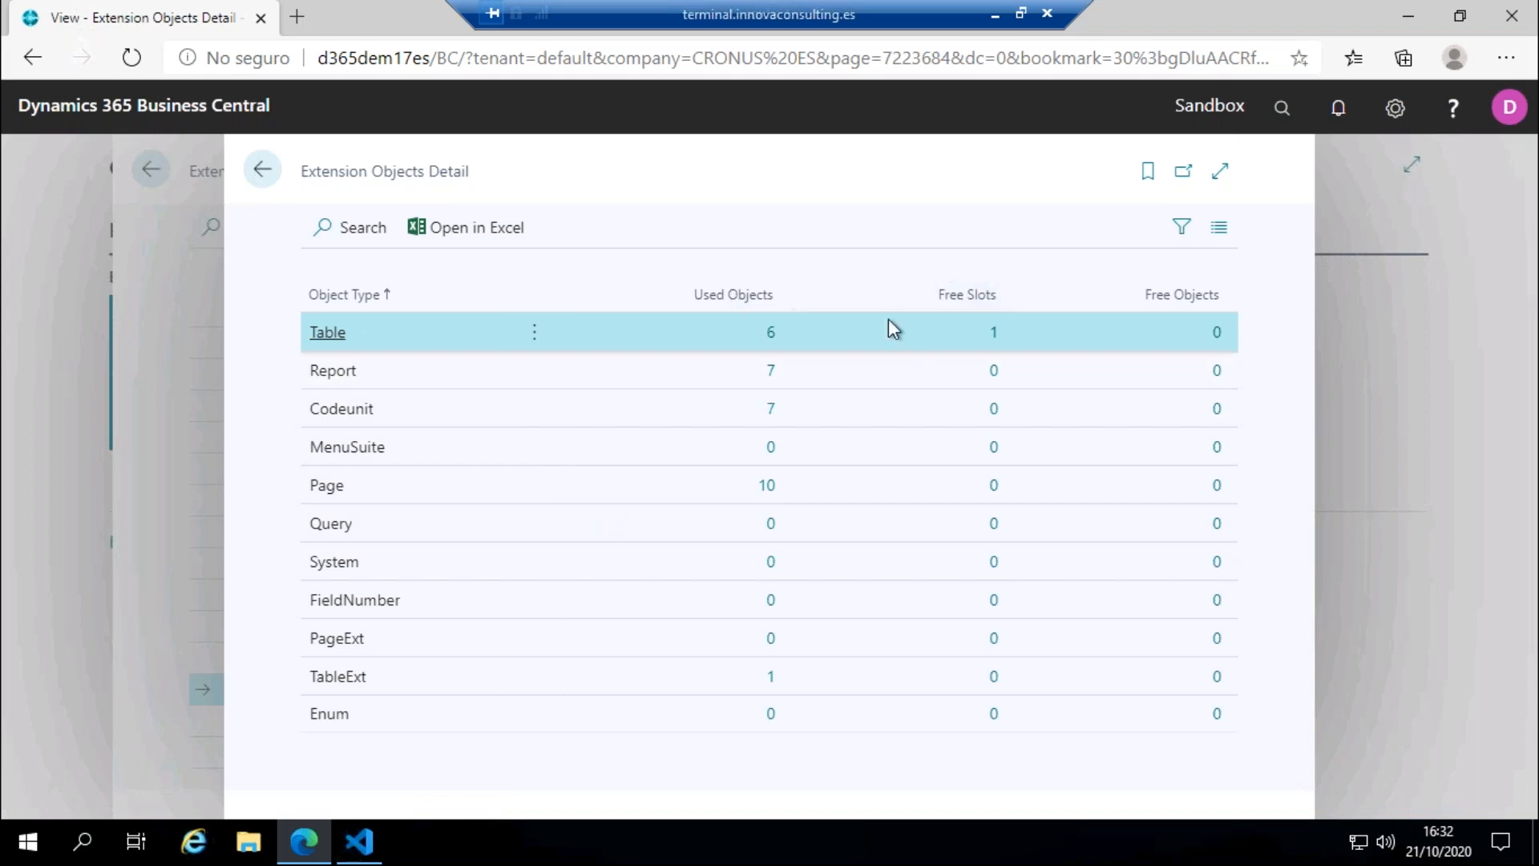
{"action": "left_click", "coordinate": [994, 333]}
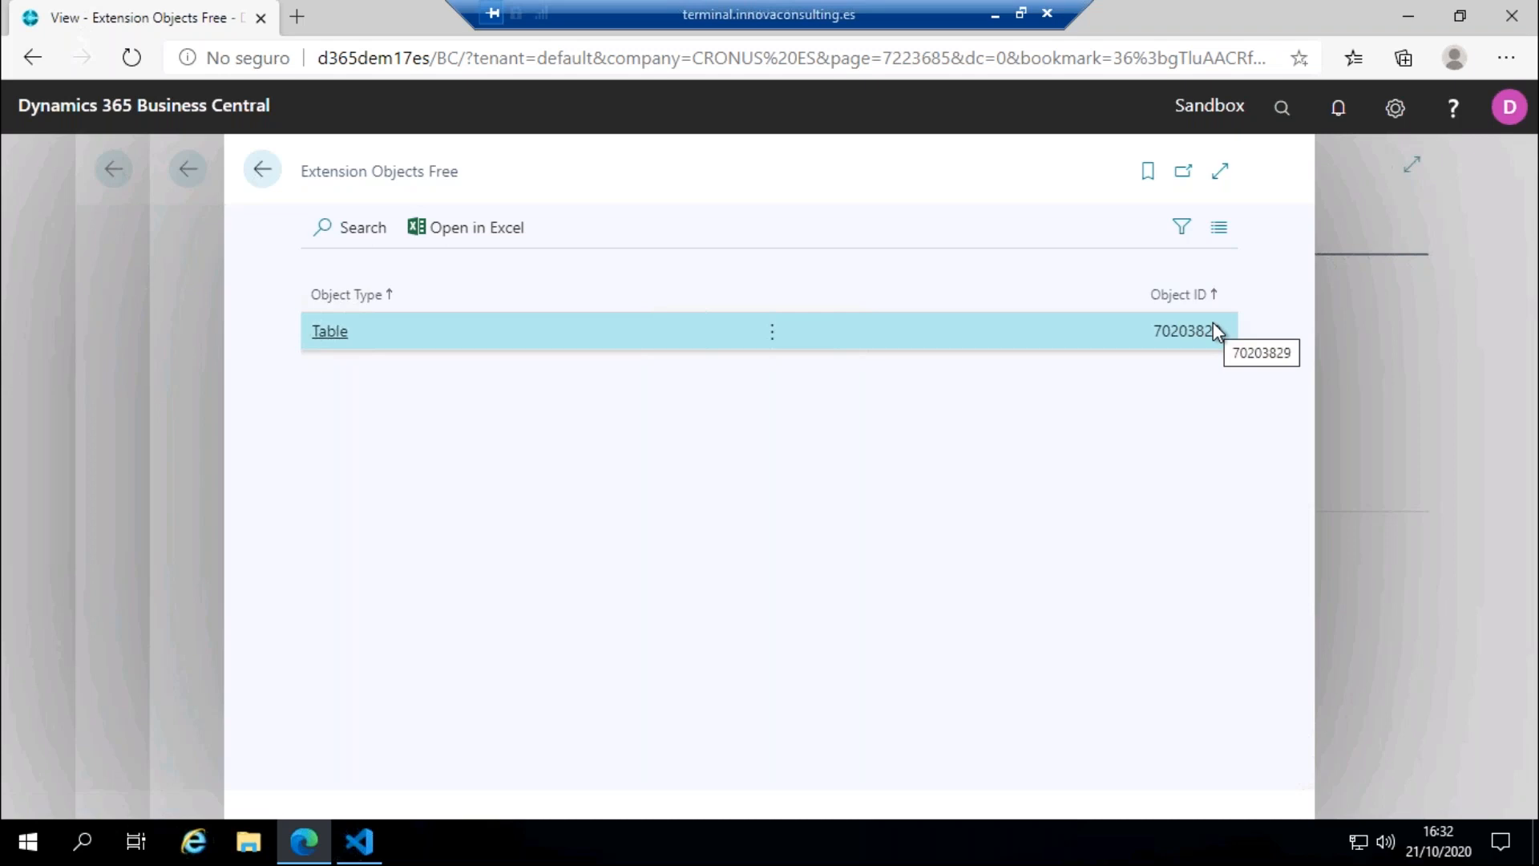
{"action": "left_click", "coordinate": [262, 170]}
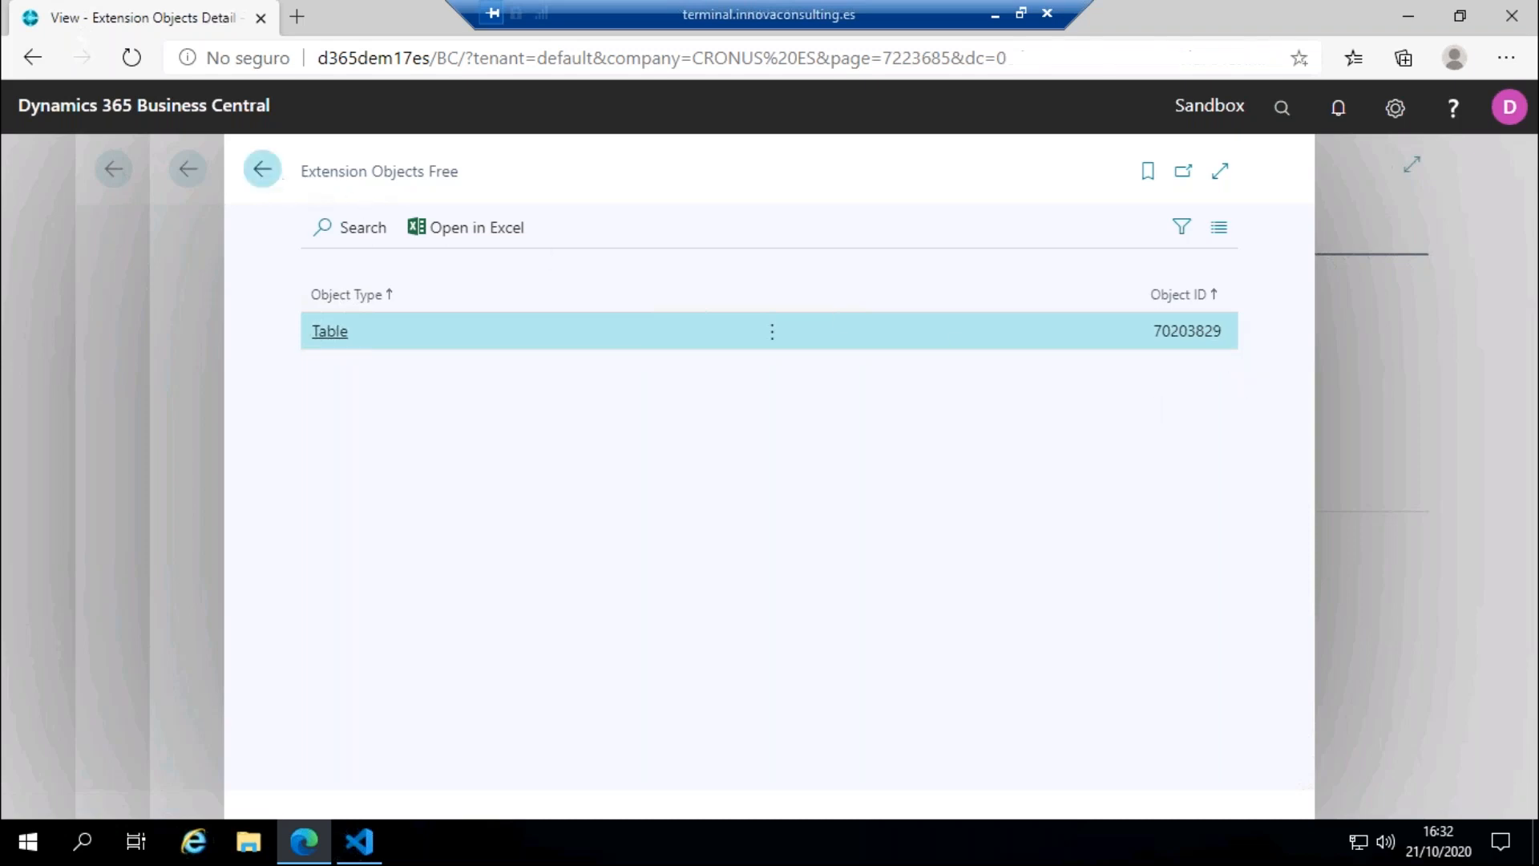
{"action": "left_click", "coordinate": [262, 169]}
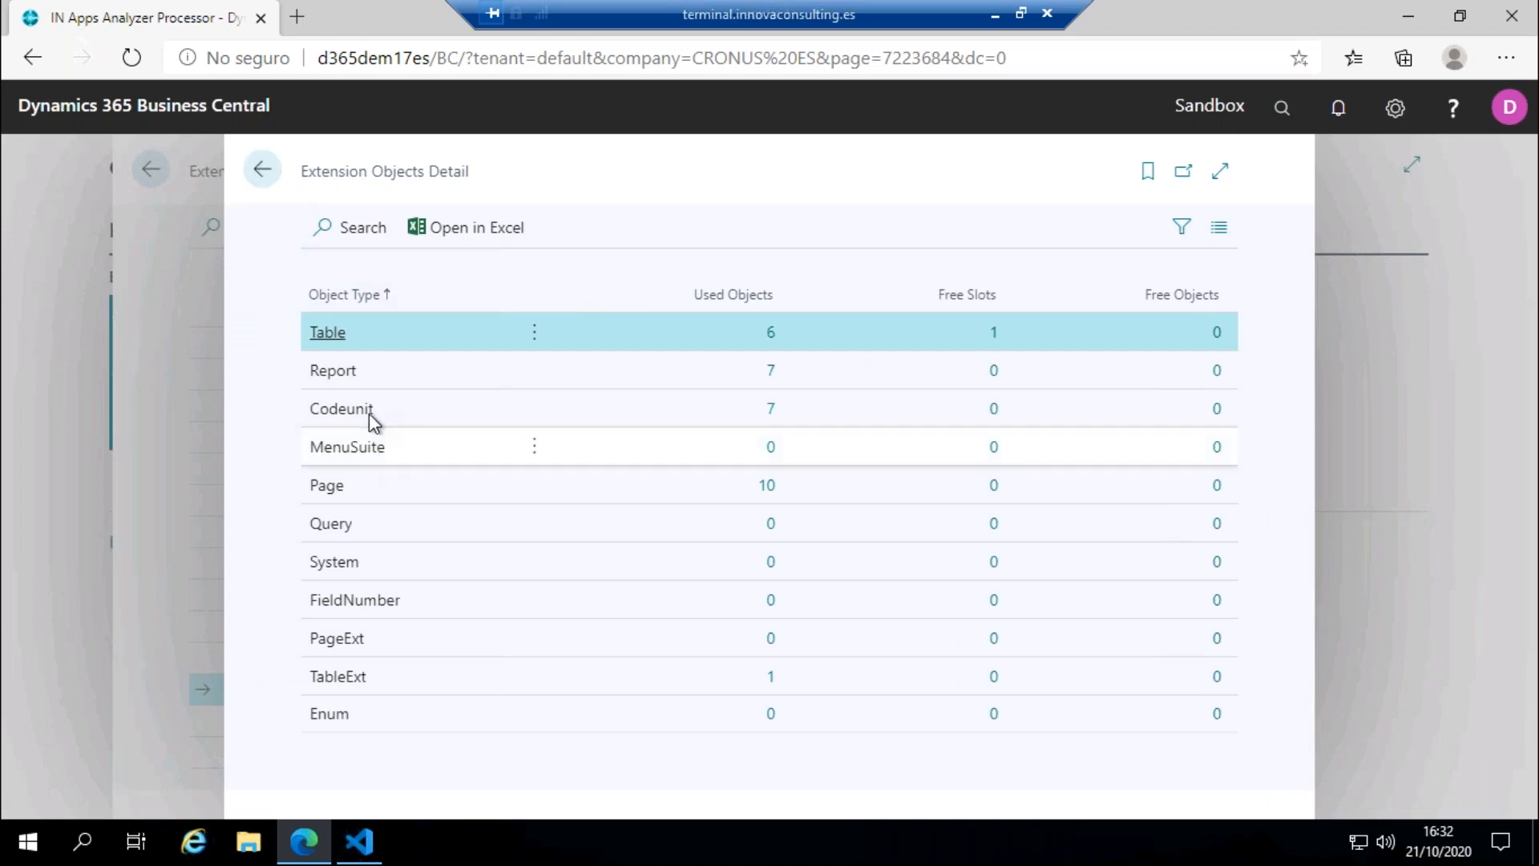
{"action": "left_click", "coordinate": [262, 170]}
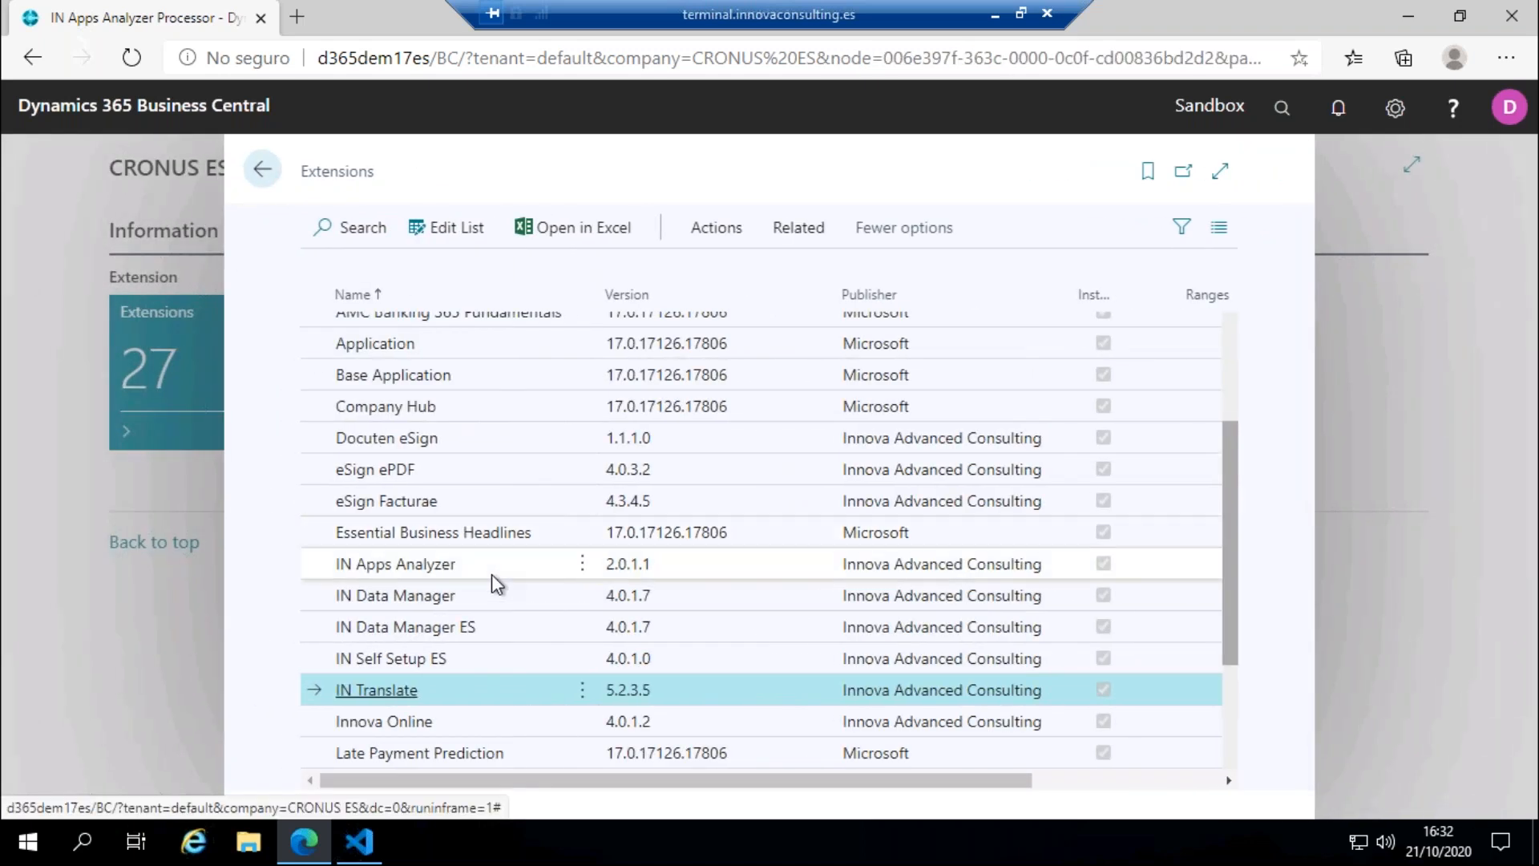
Step: View the initial and final object range set for IN Apps Analyzer and return to the Extensions list
{"action": "left_click", "coordinate": [492, 572]}
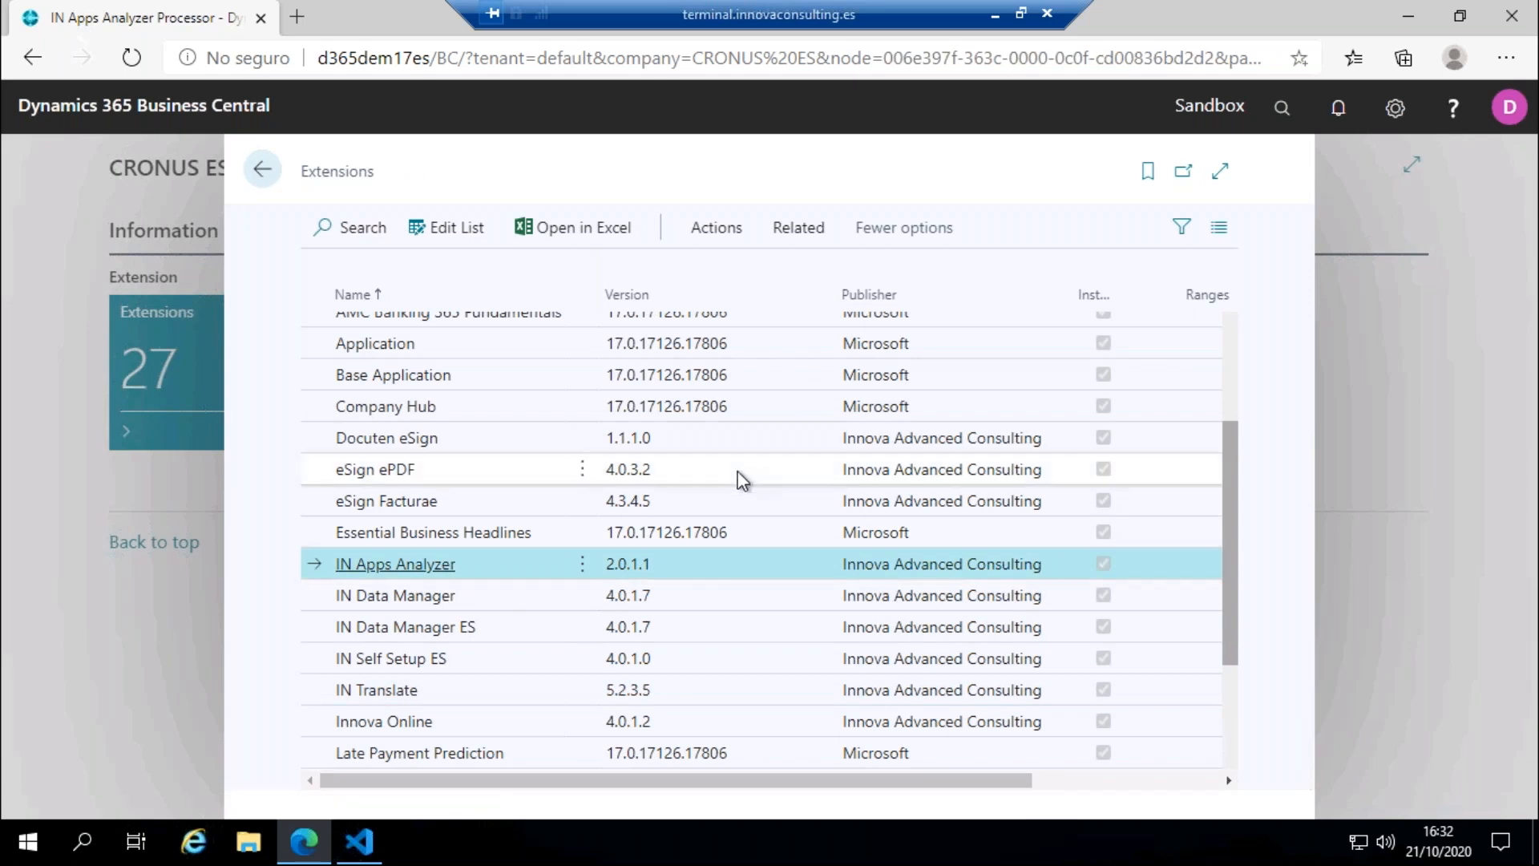
{"action": "left_click", "coordinate": [722, 231]}
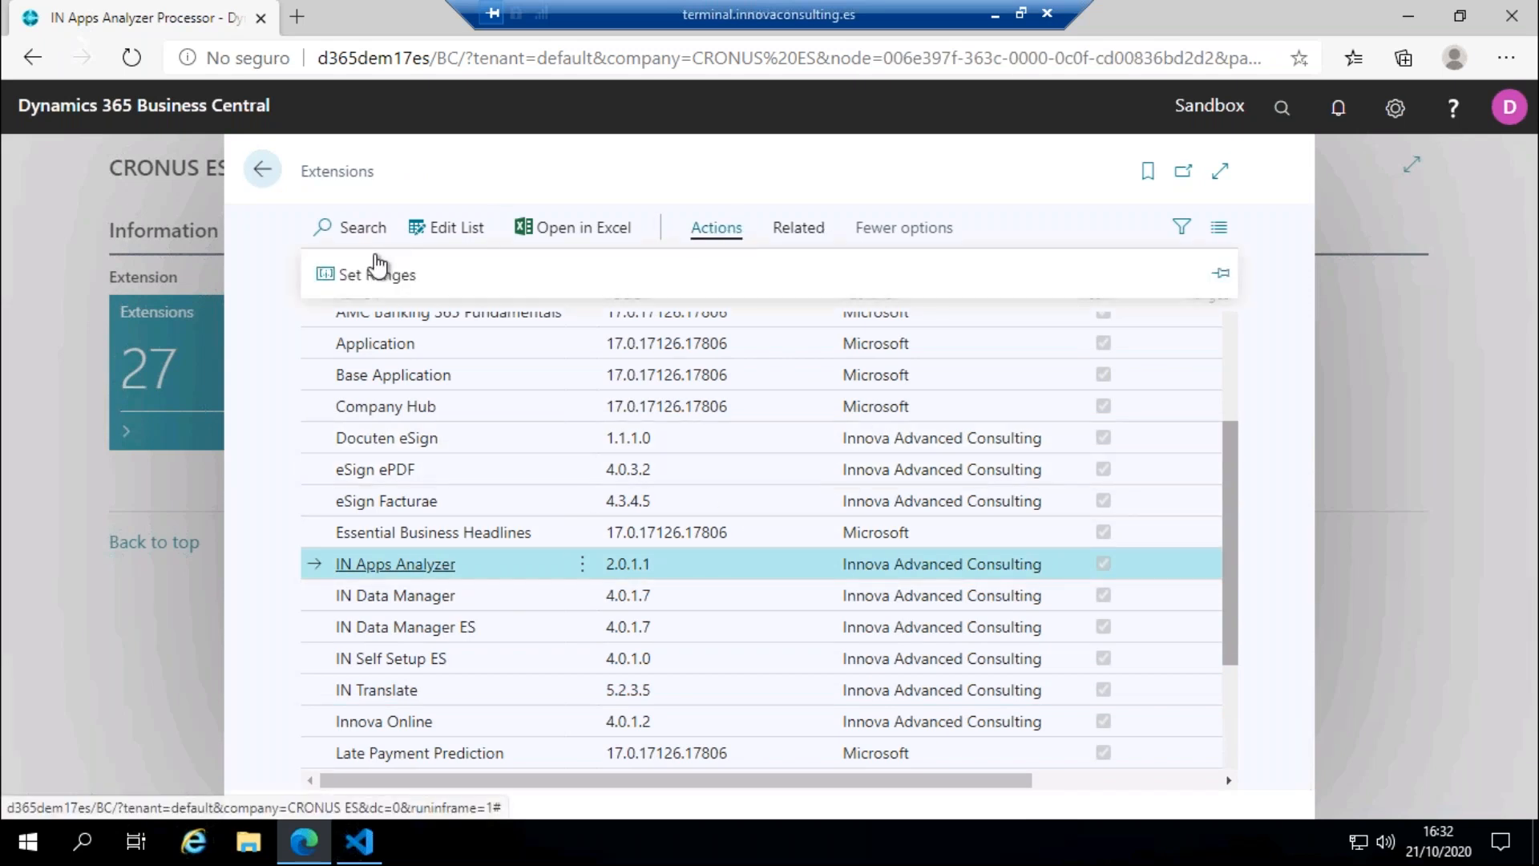
{"action": "left_click", "coordinate": [375, 269]}
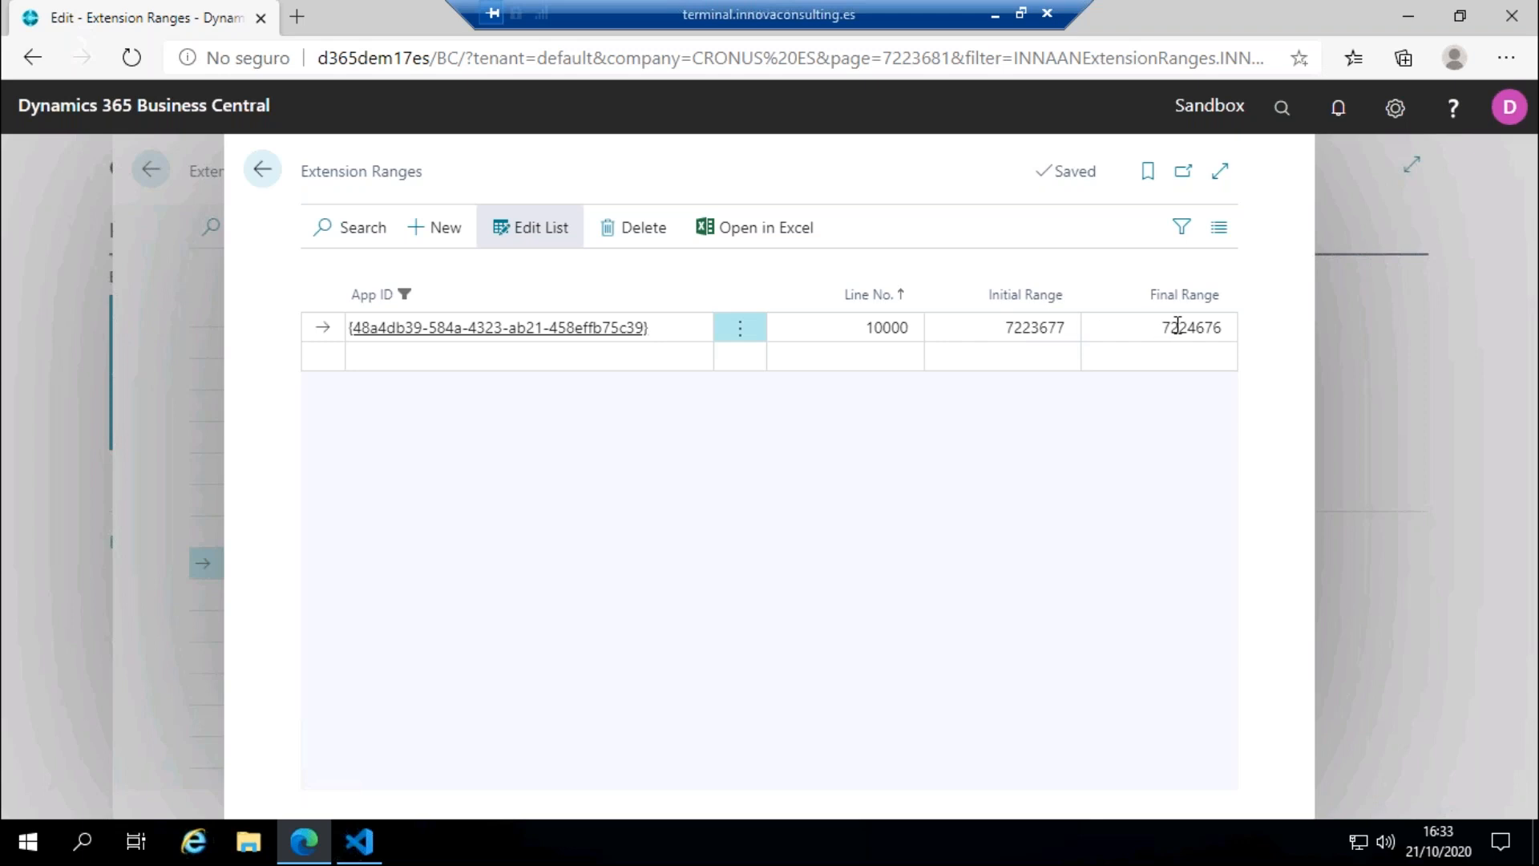
{"action": "left_click", "coordinate": [258, 178]}
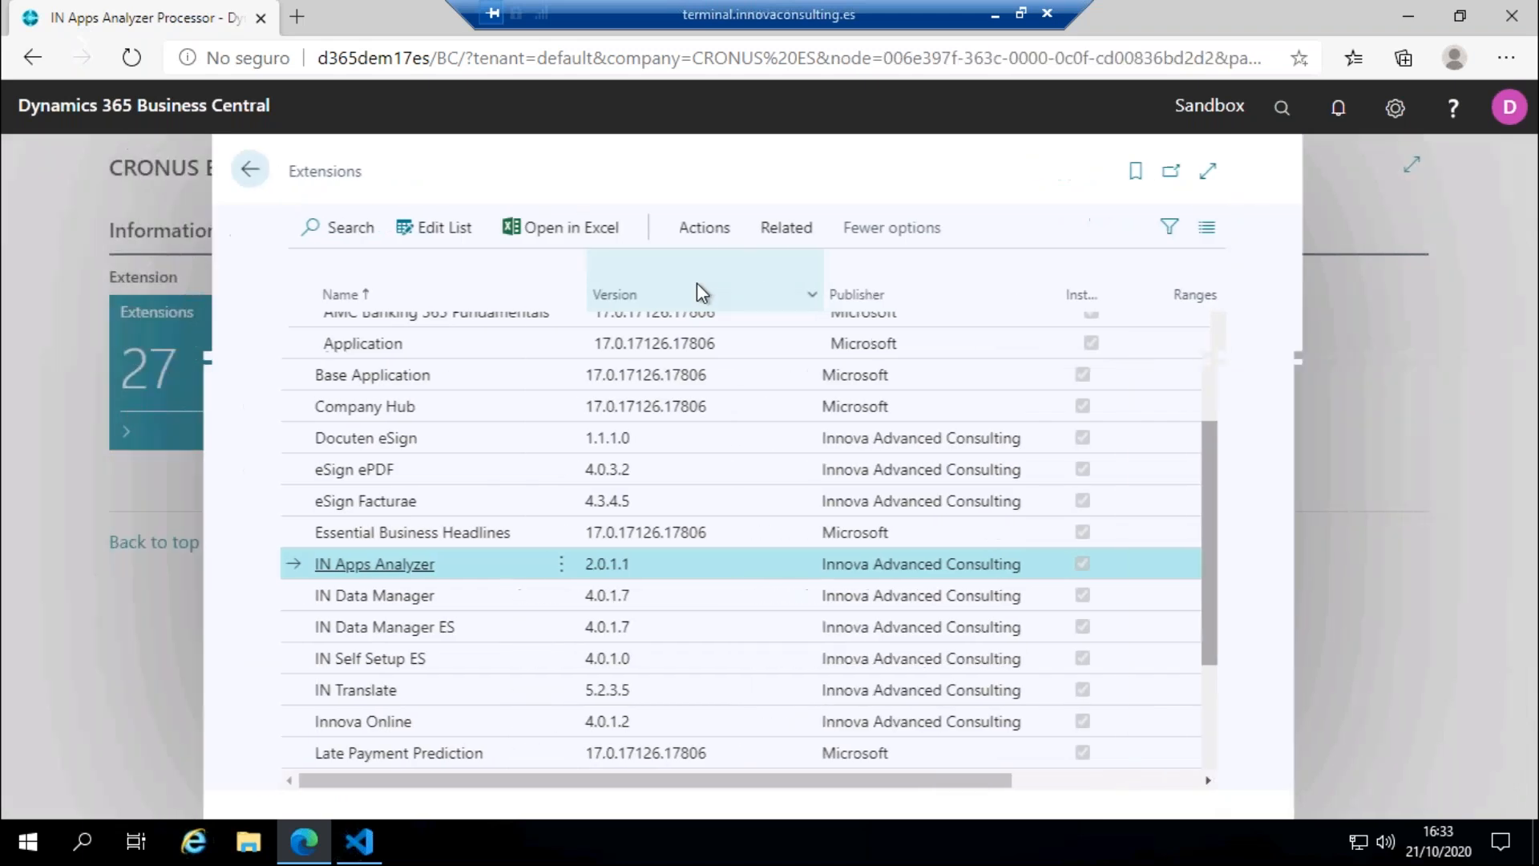
Step: List the free Page objects from IN Apps Analyzer's objects detail and return to the role center
{"action": "left_click", "coordinate": [790, 230]}
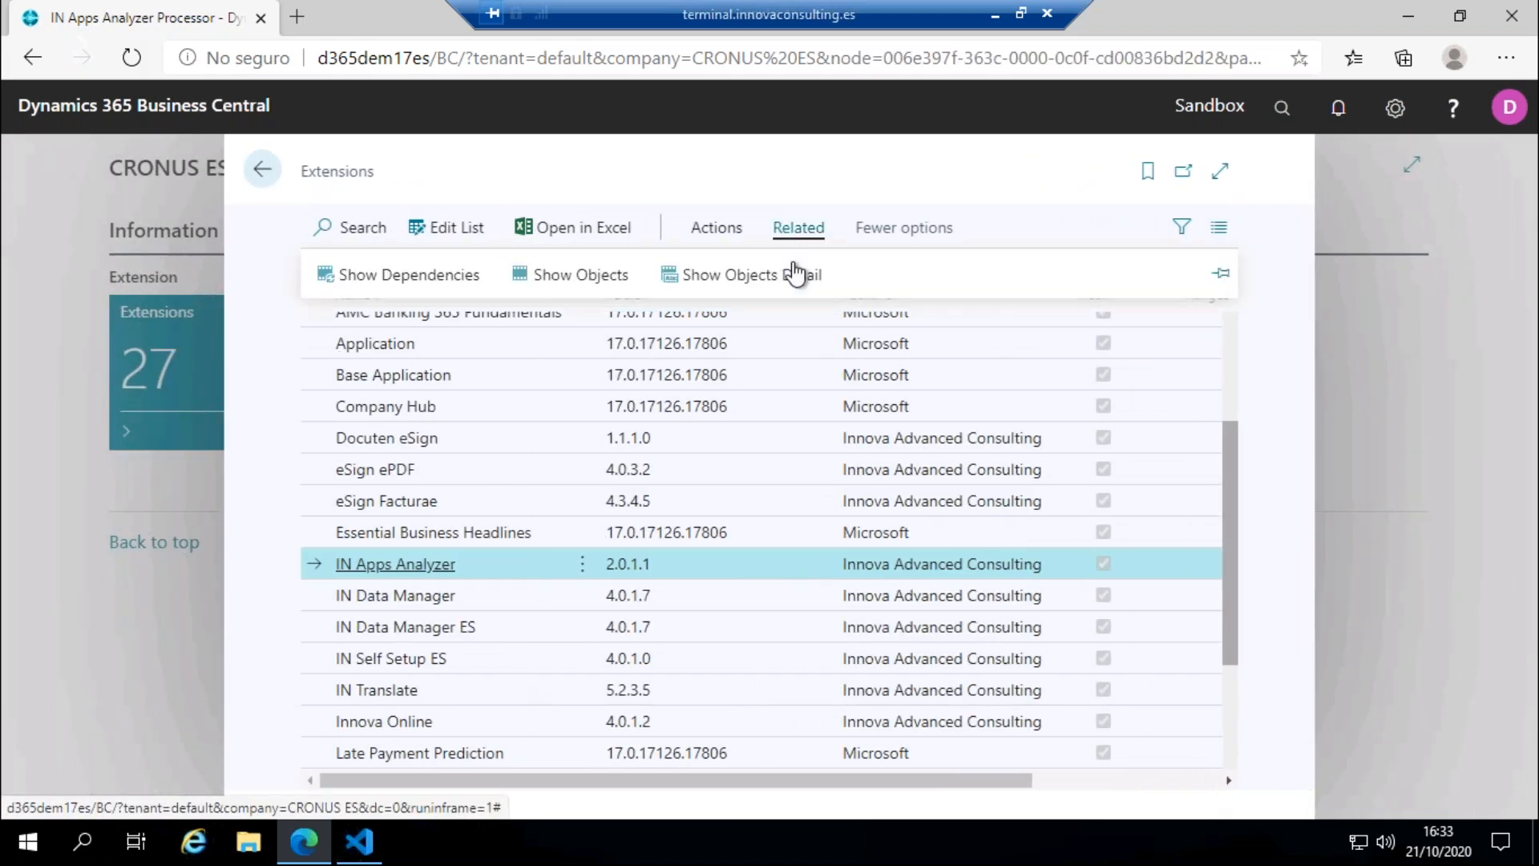
{"action": "left_click", "coordinate": [745, 282]}
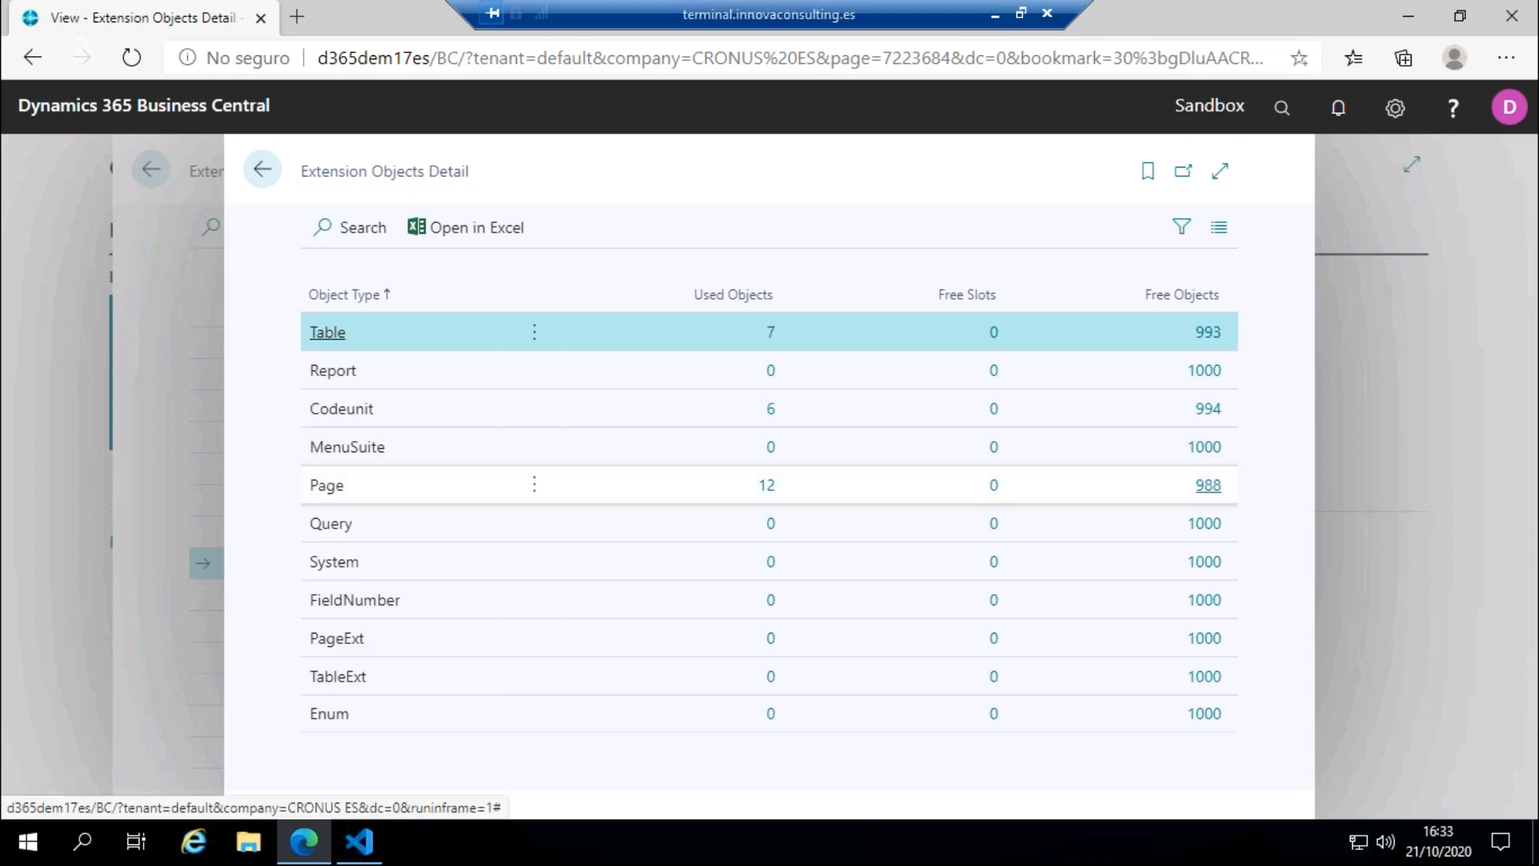
{"action": "left_click", "coordinate": [1208, 485]}
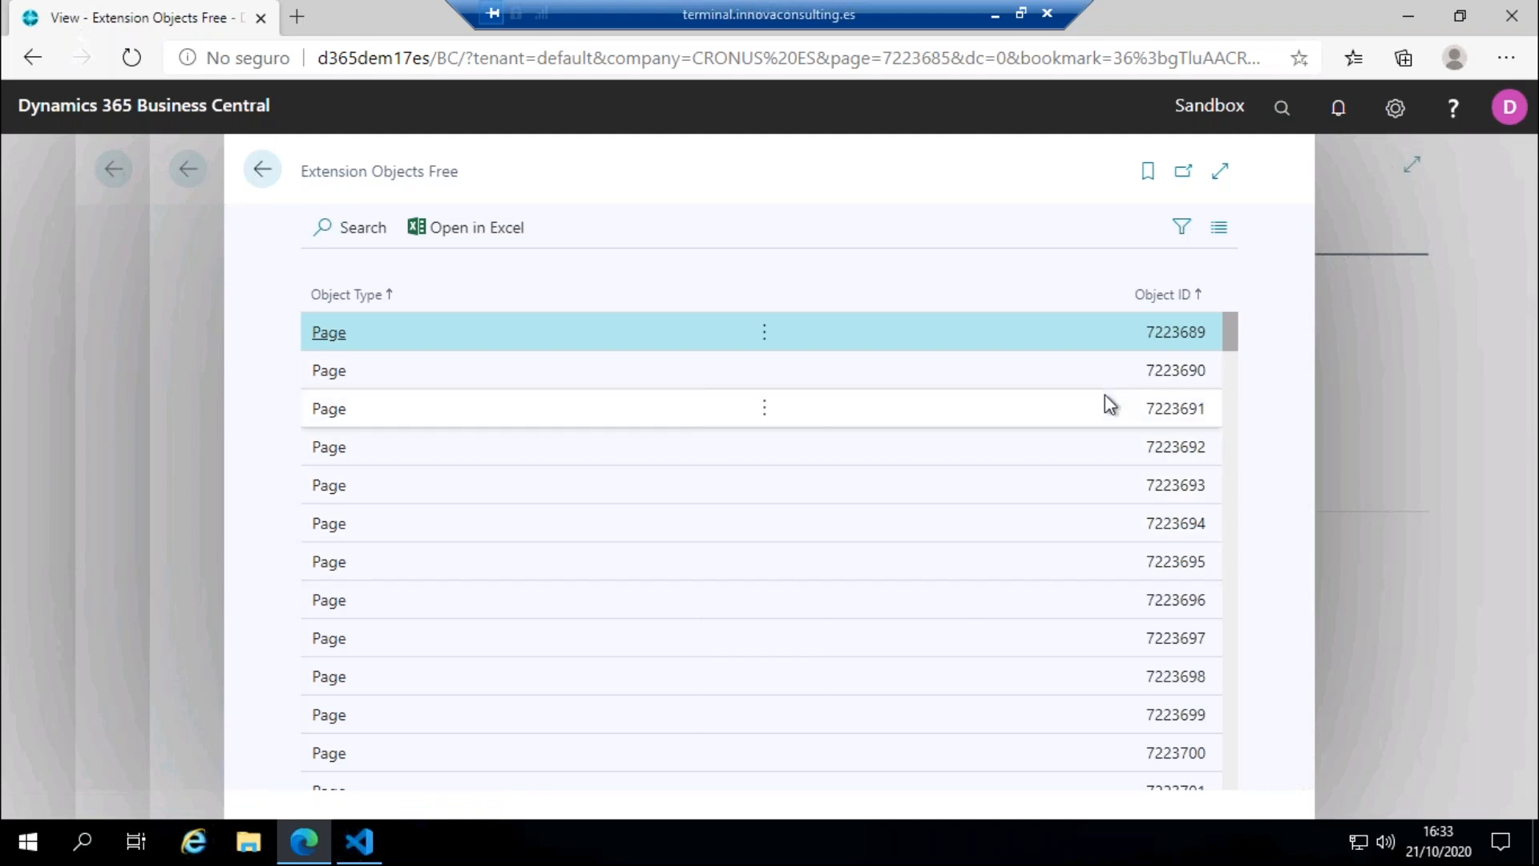
{"action": "left_click", "coordinate": [262, 169]}
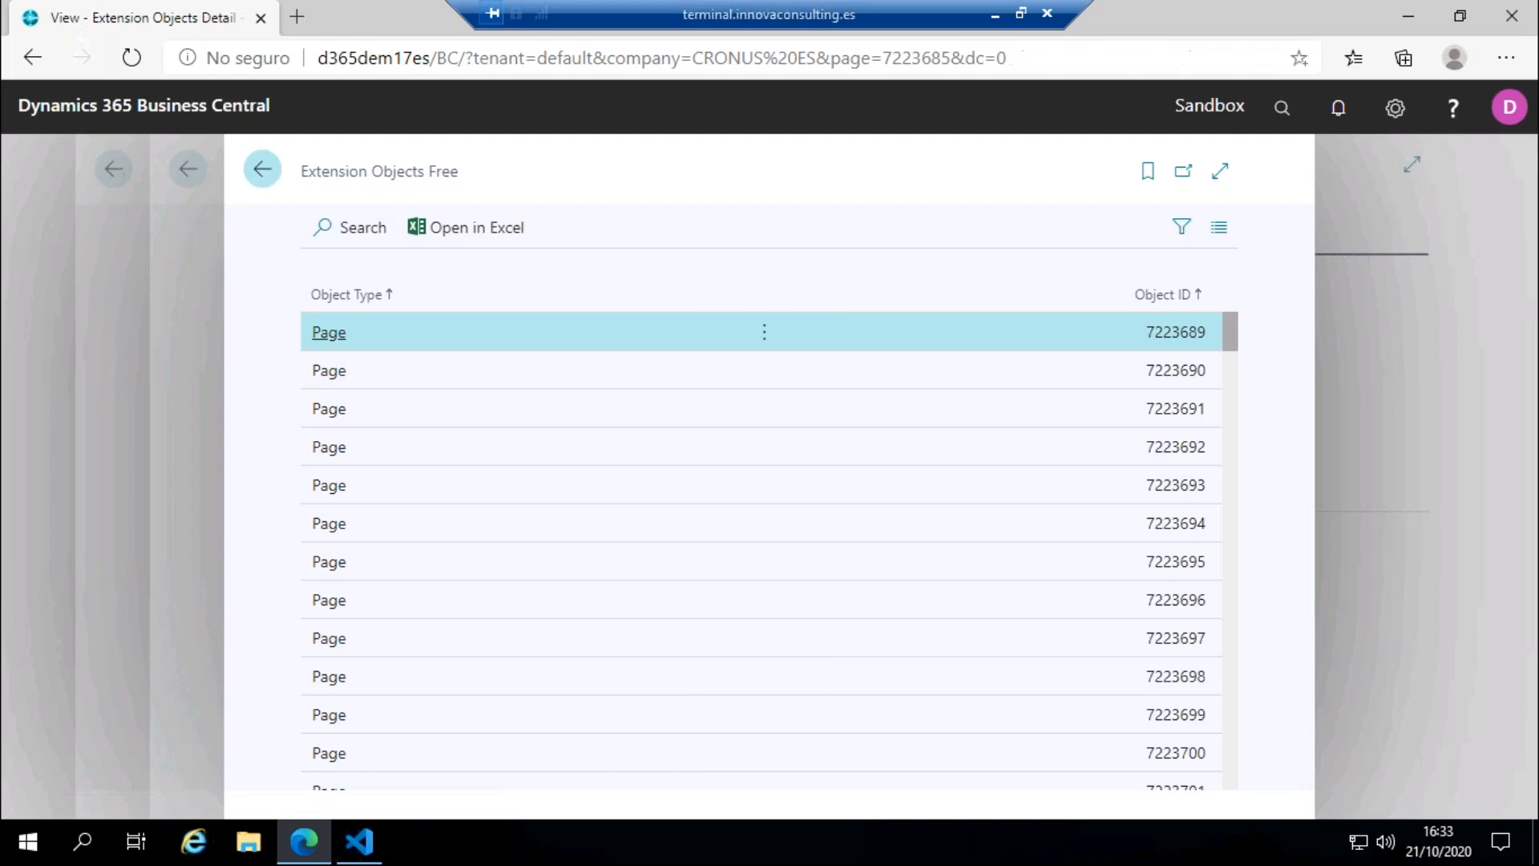
{"action": "left_click", "coordinate": [188, 169]}
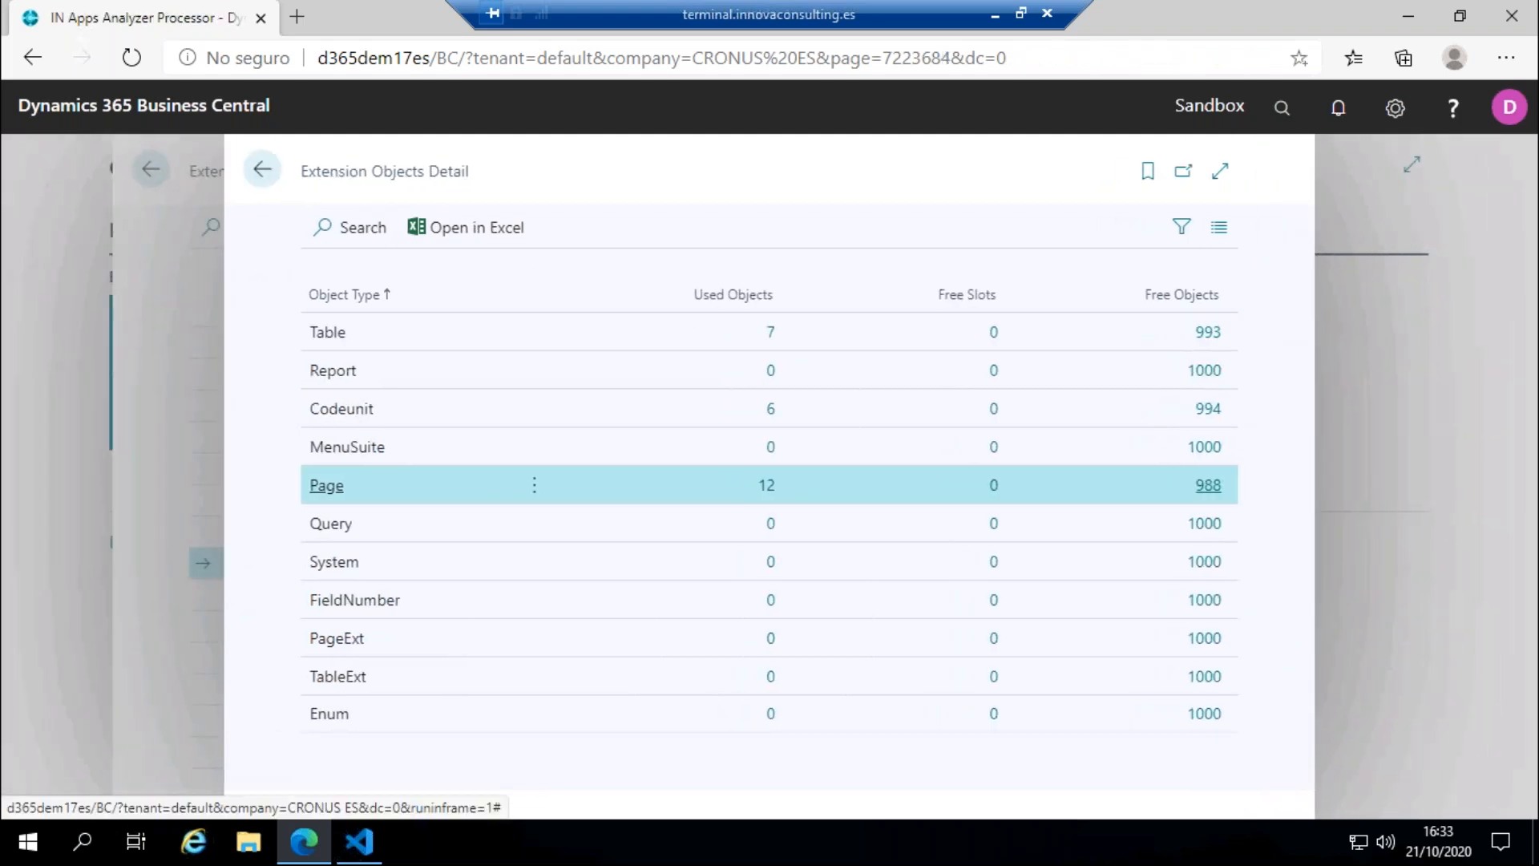
{"action": "left_click", "coordinate": [262, 169]}
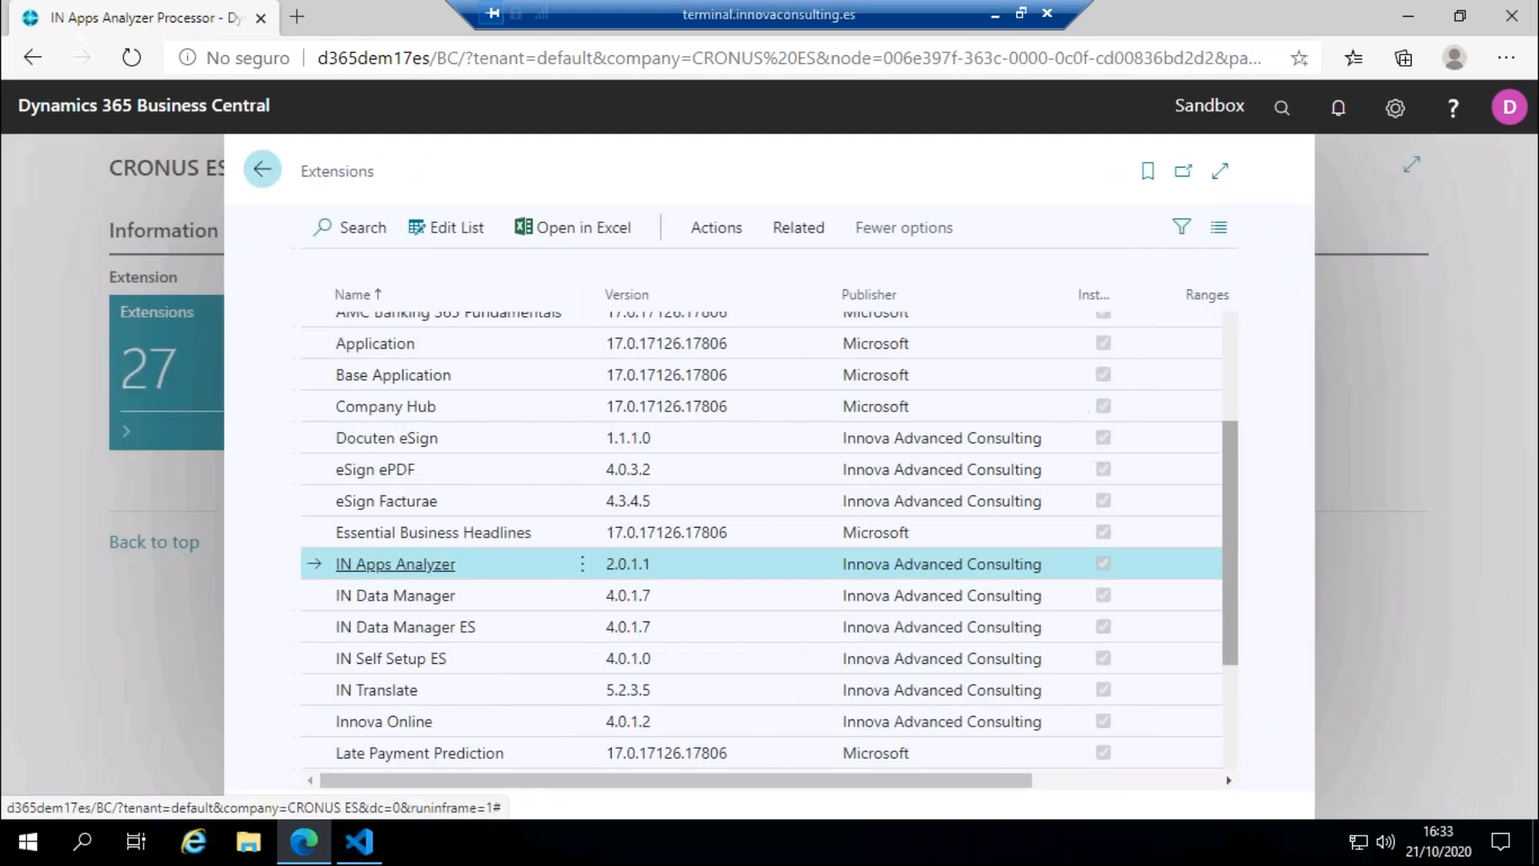
{"action": "left_click", "coordinate": [262, 168]}
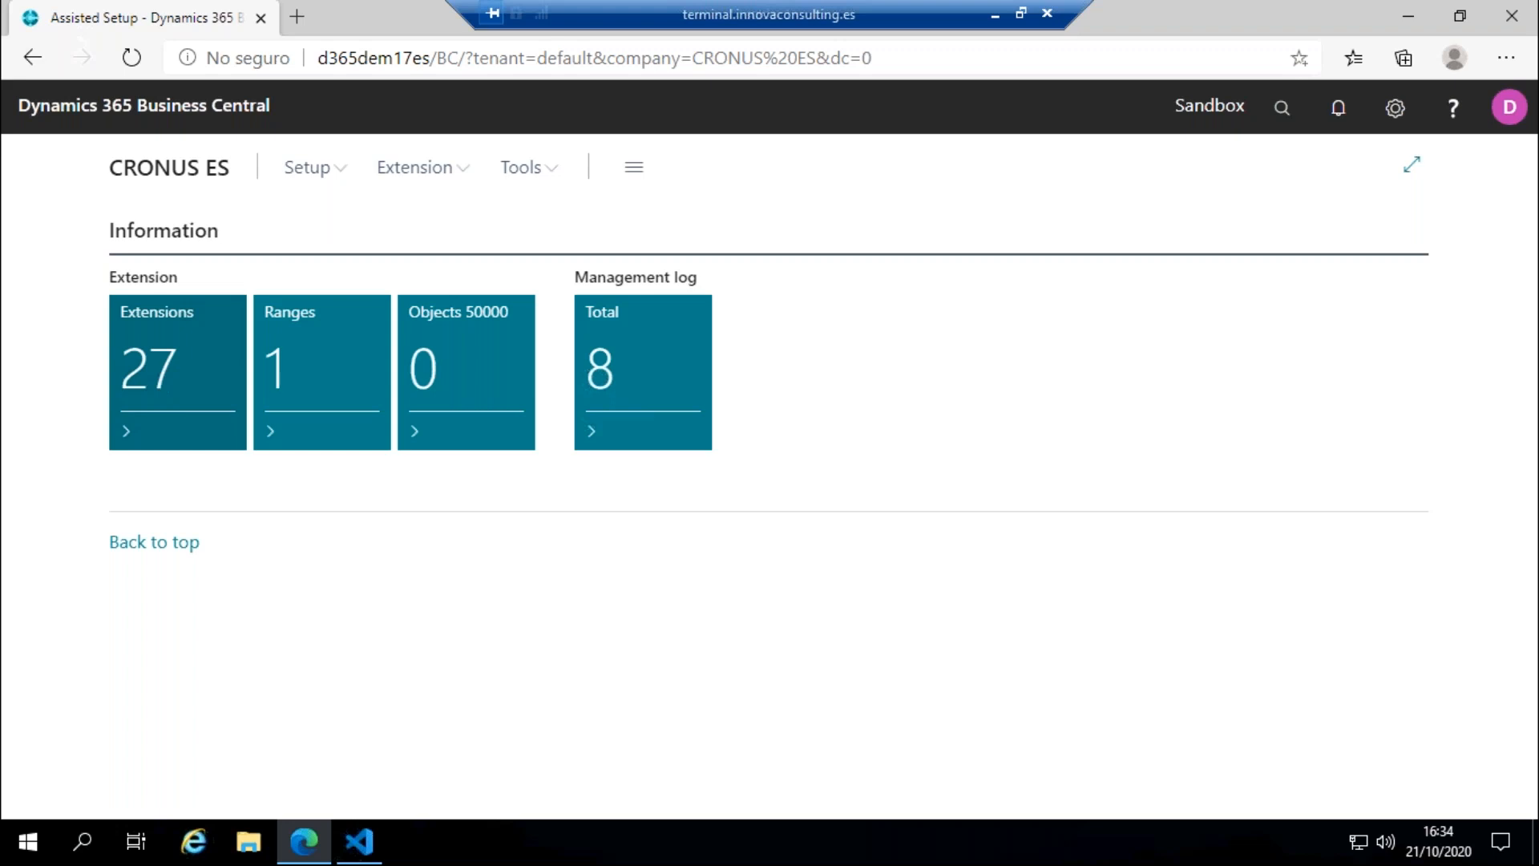
Step: Check the object range from 50120 to 59999 for free objects, review the Check List and close it
{"action": "left_click", "coordinate": [532, 174]}
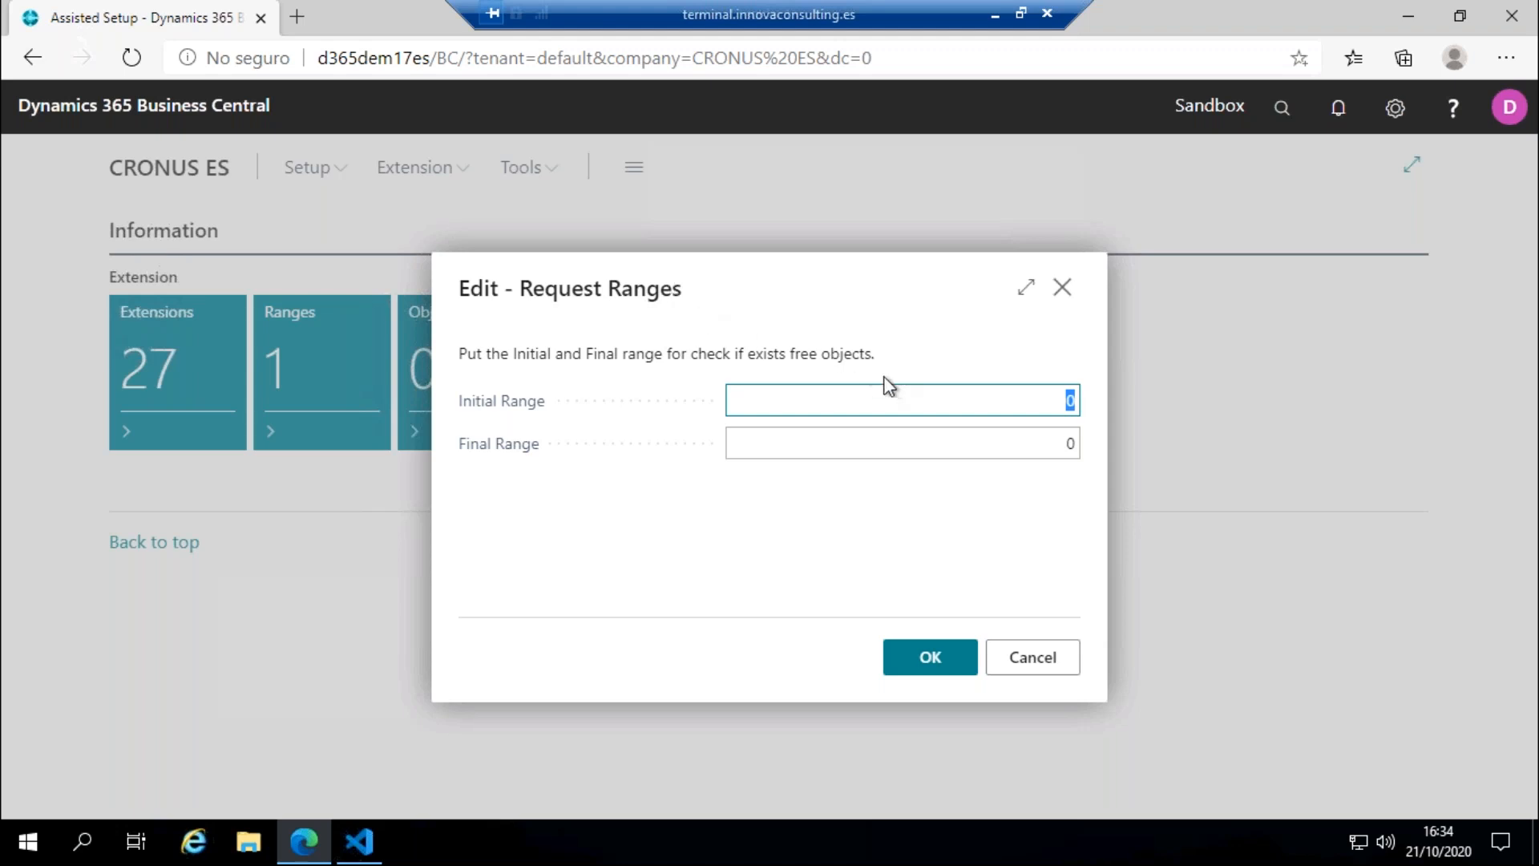
{"action": "type", "text": "50120"}
{"action": "left_click", "coordinate": [951, 443]}
{"action": "type", "text": "59999"}
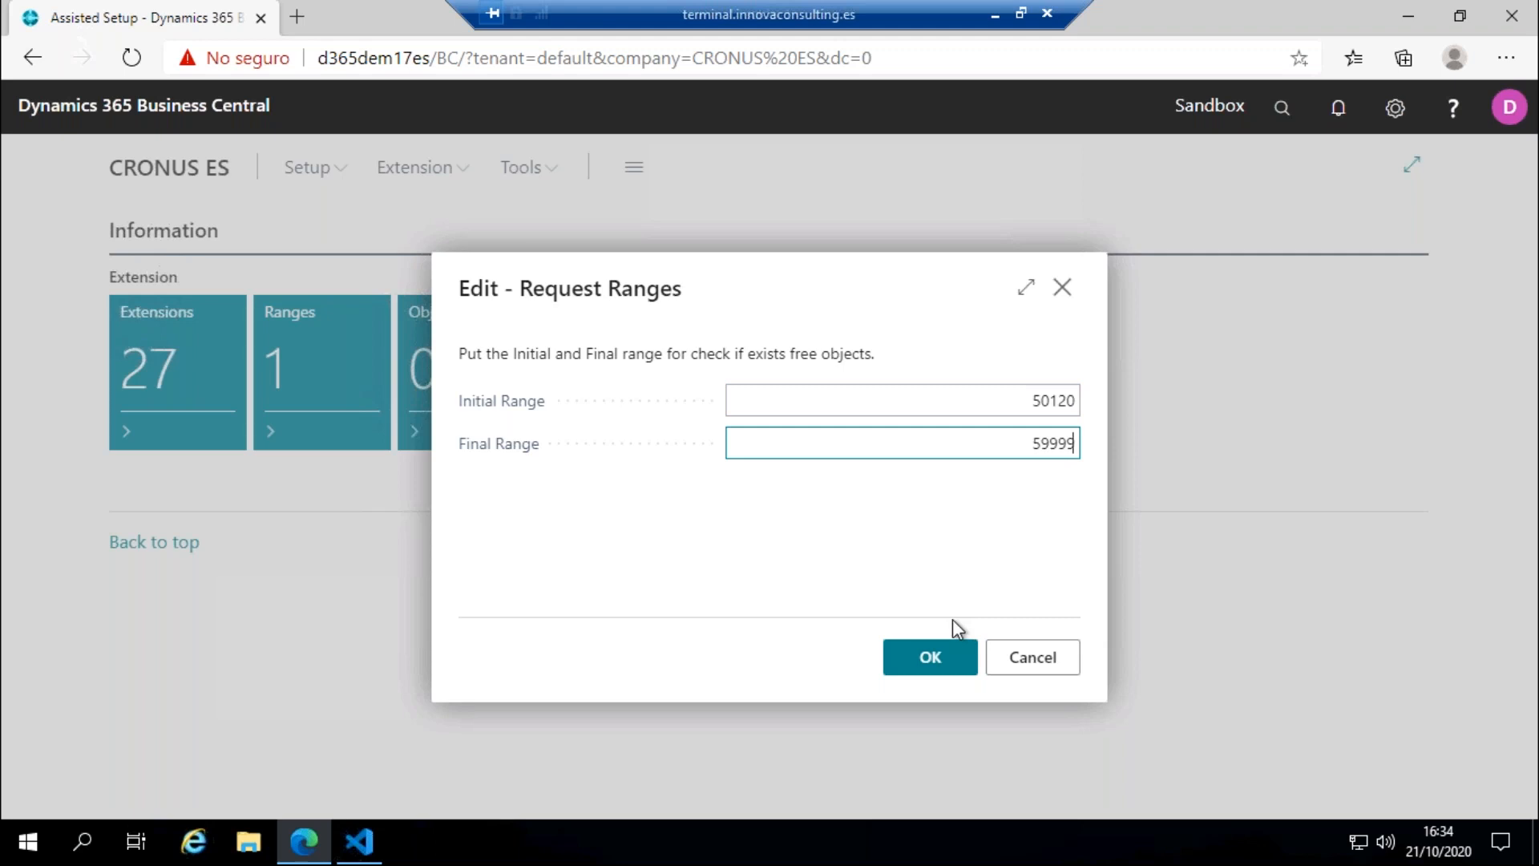
{"action": "left_click", "coordinate": [929, 667]}
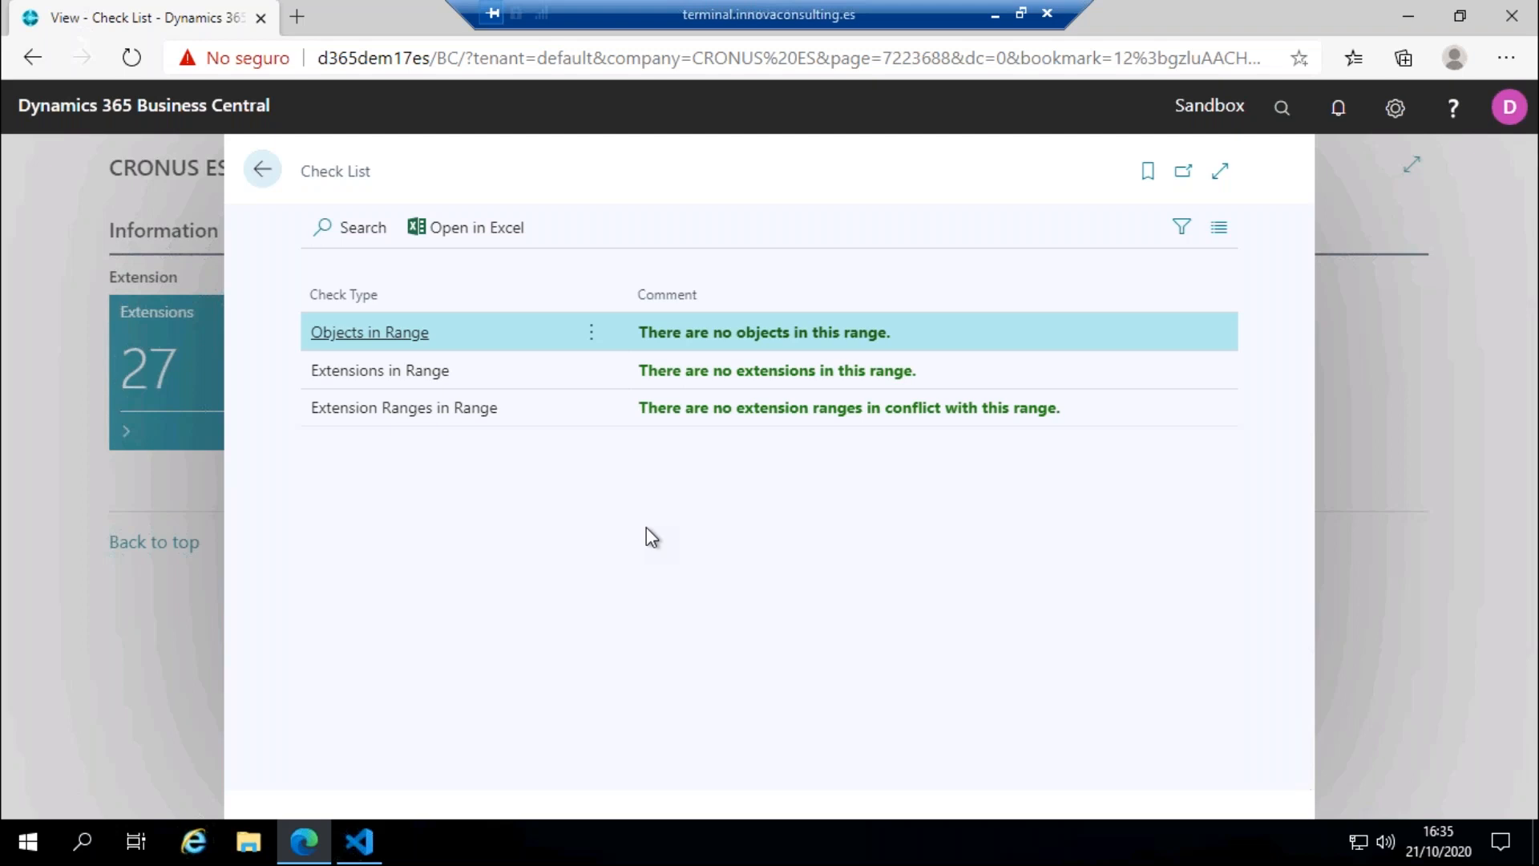
{"action": "left_click", "coordinate": [263, 171]}
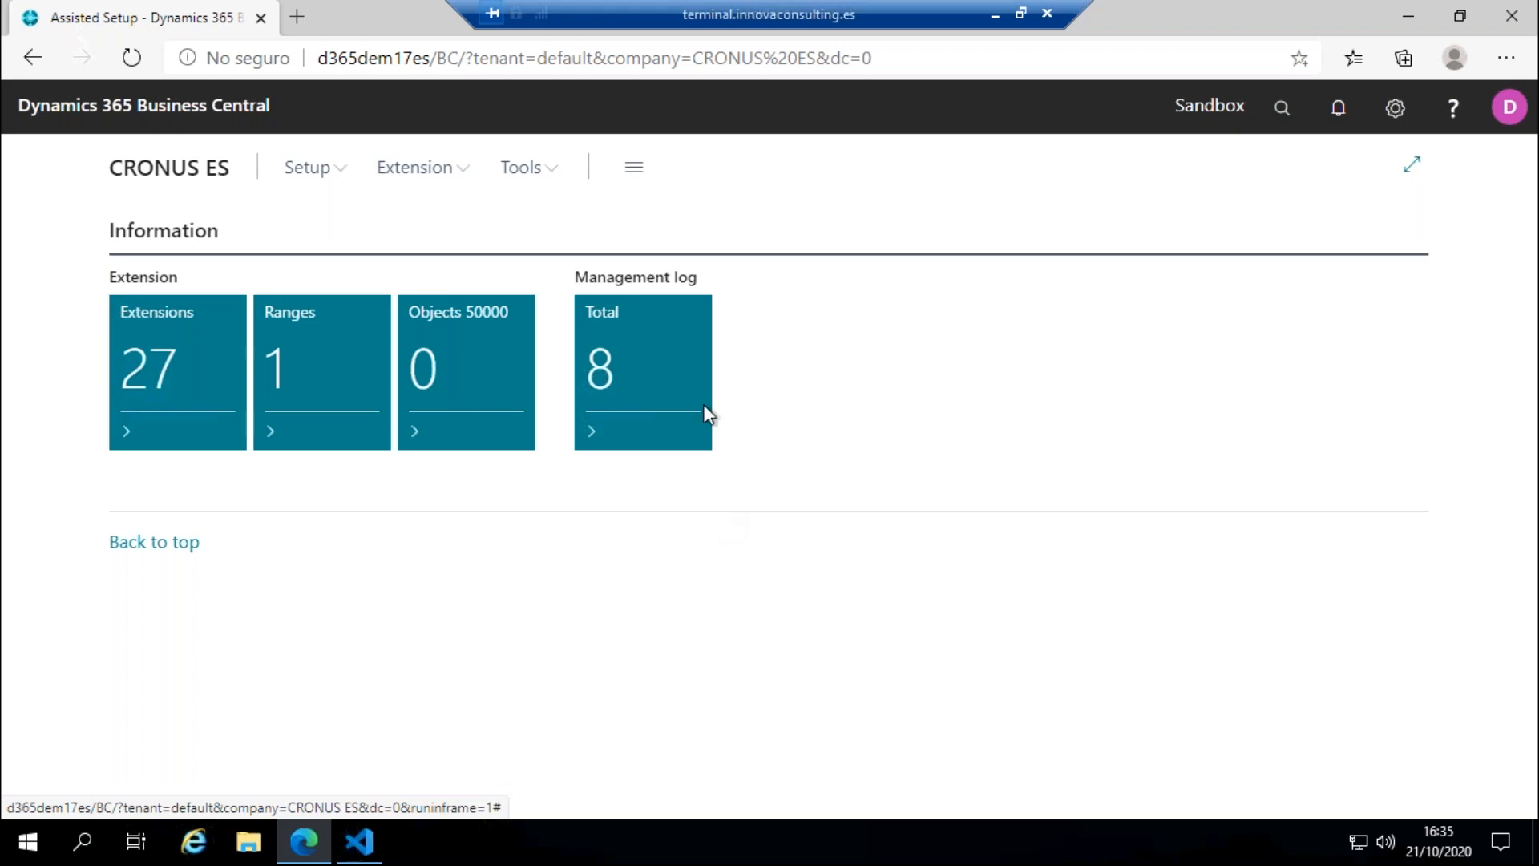
Step: Minimize the remote desktop session and switch to the slideshow, advancing to the special promotion presentation slide
{"action": "left_click", "coordinate": [995, 15]}
{"action": "left_click", "coordinate": [1291, 805]}
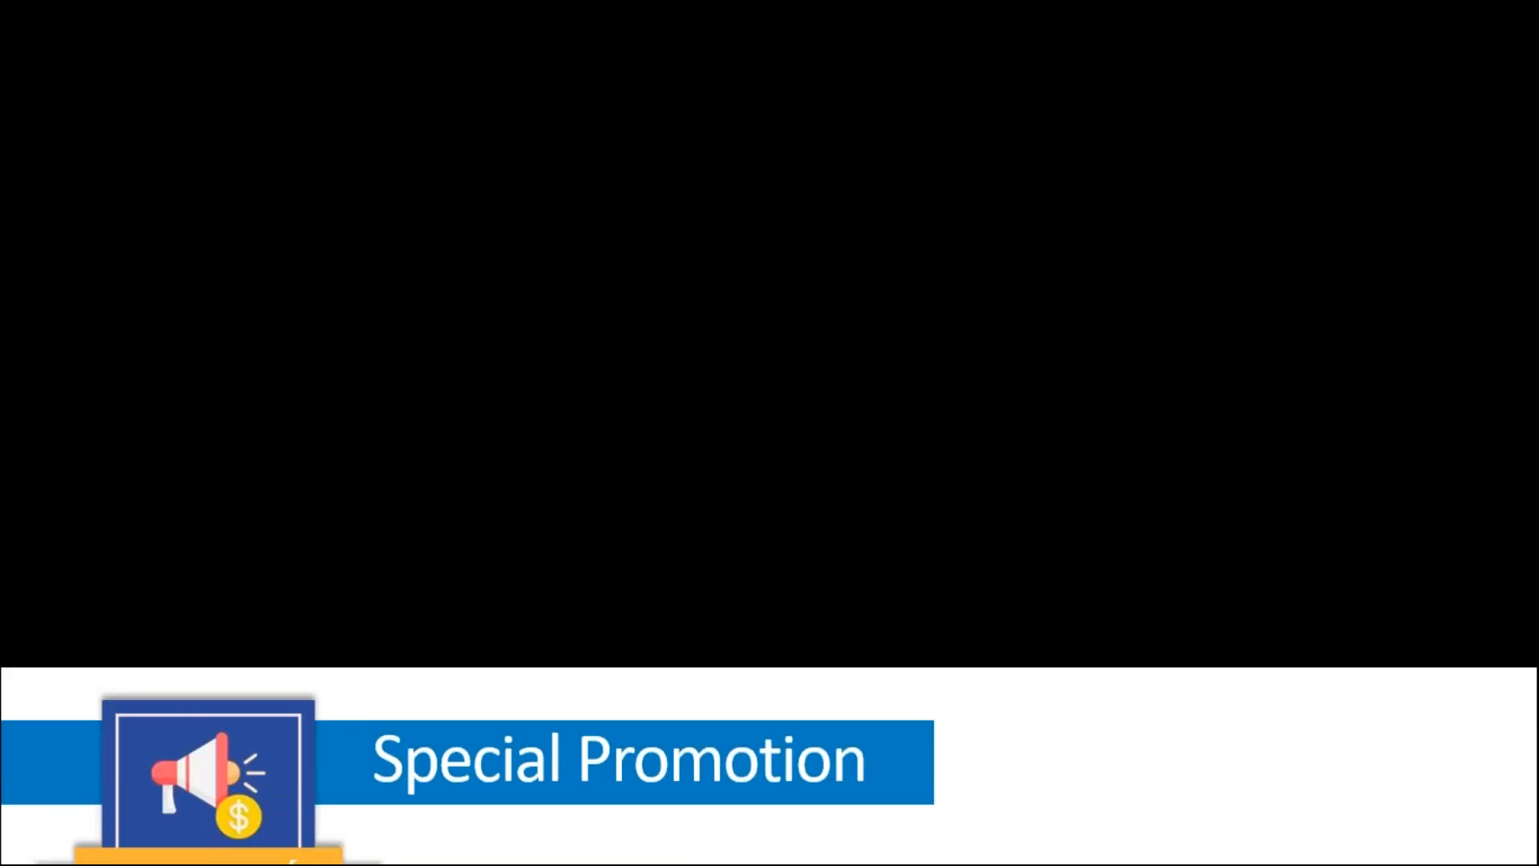
{"action": "key", "text": "Right"}
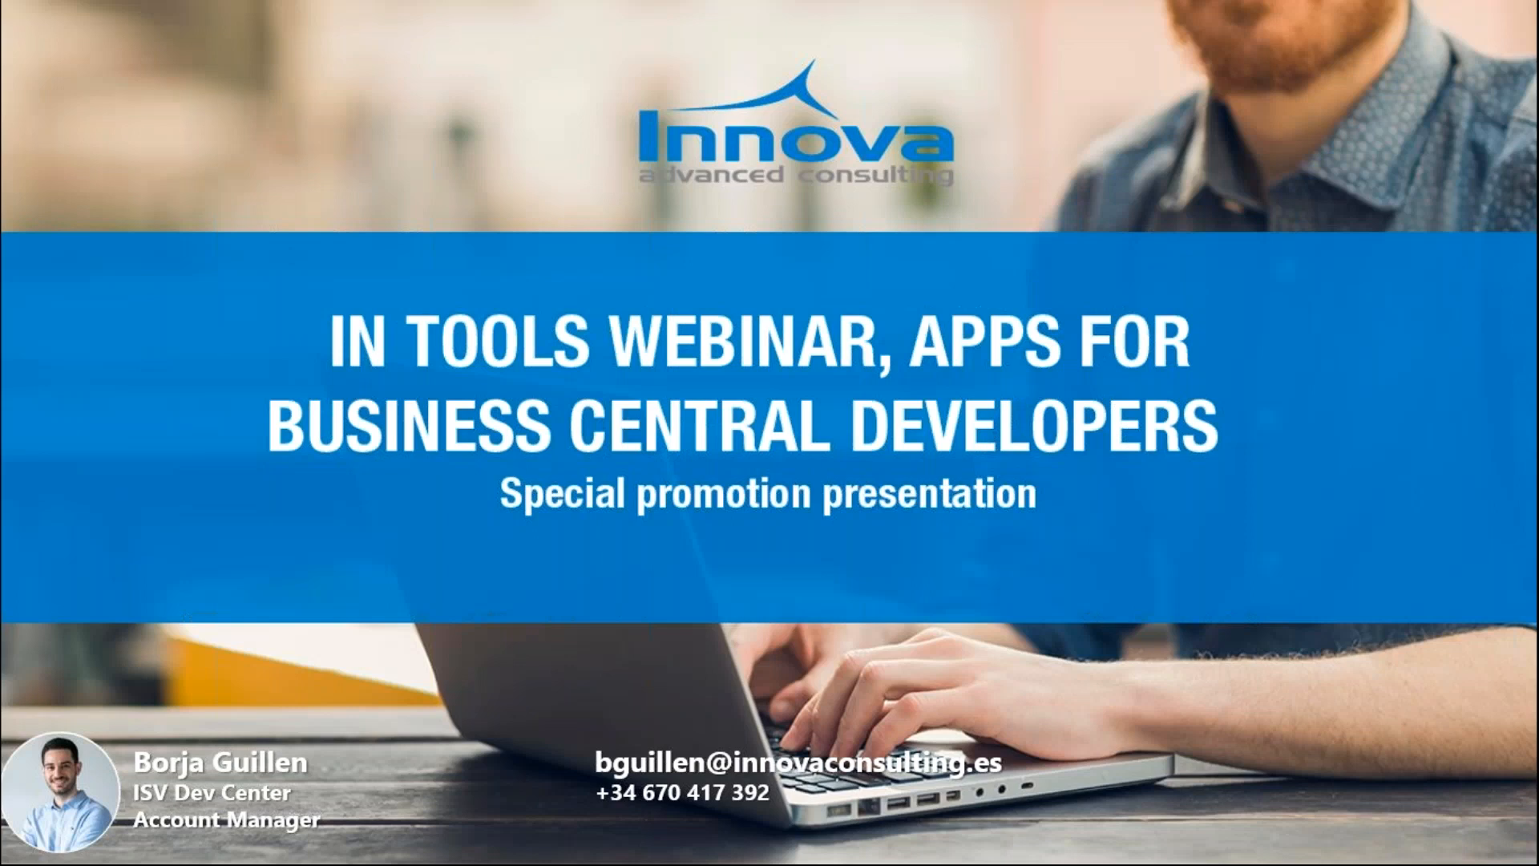